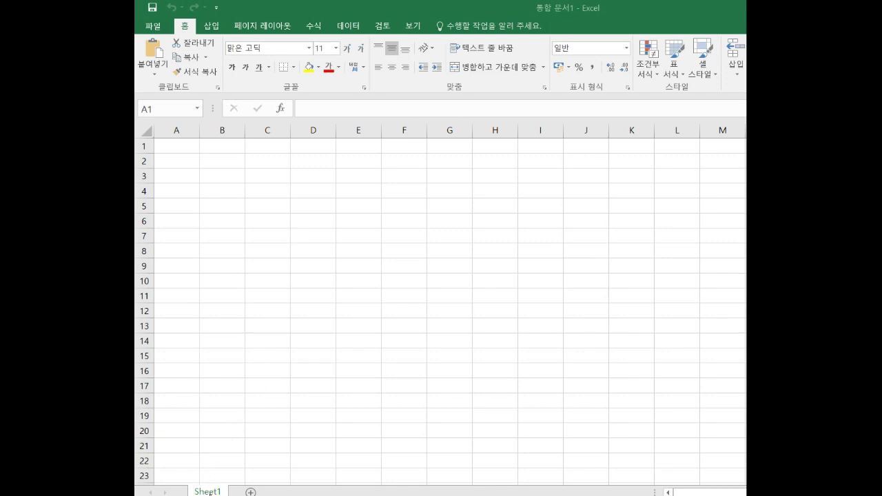
# Add two new worksheets to the workbook after Sheet1
pyautogui.click(250, 492)
pyautogui.click(250, 492)
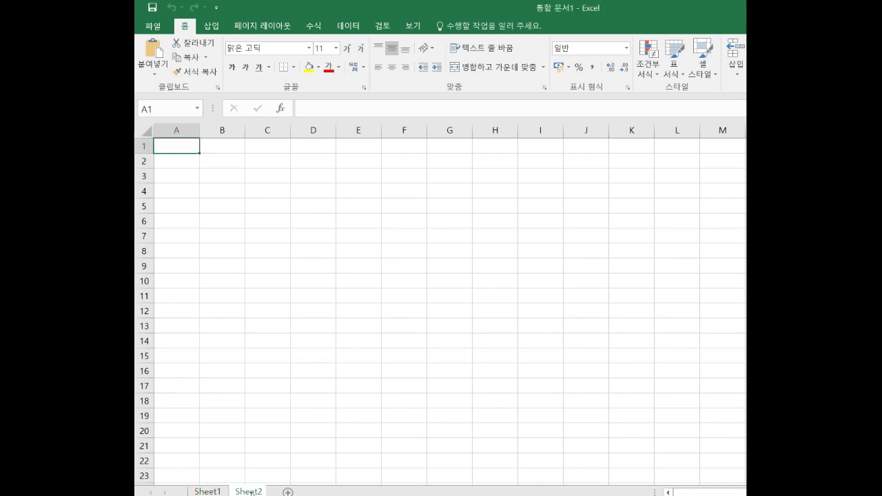
pyautogui.click(292, 492)
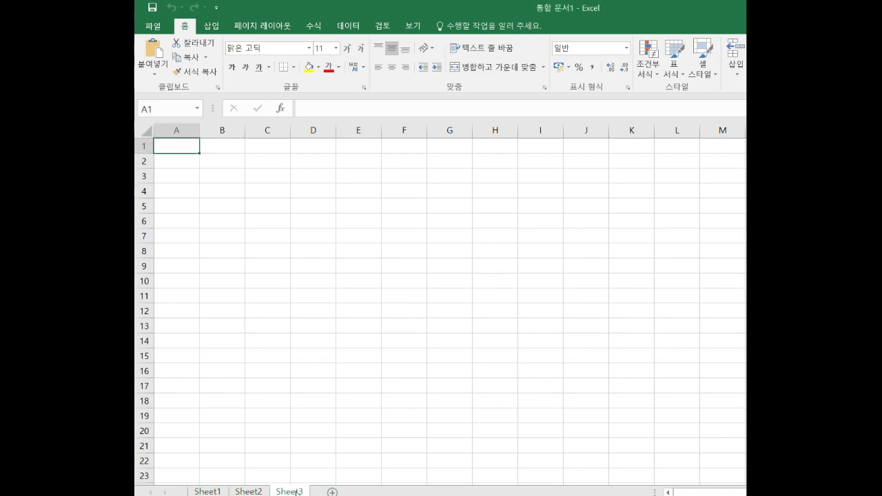
# Return to Sheet1 and select all worksheets so they are grouped for shared editing
pyautogui.click(216, 492)
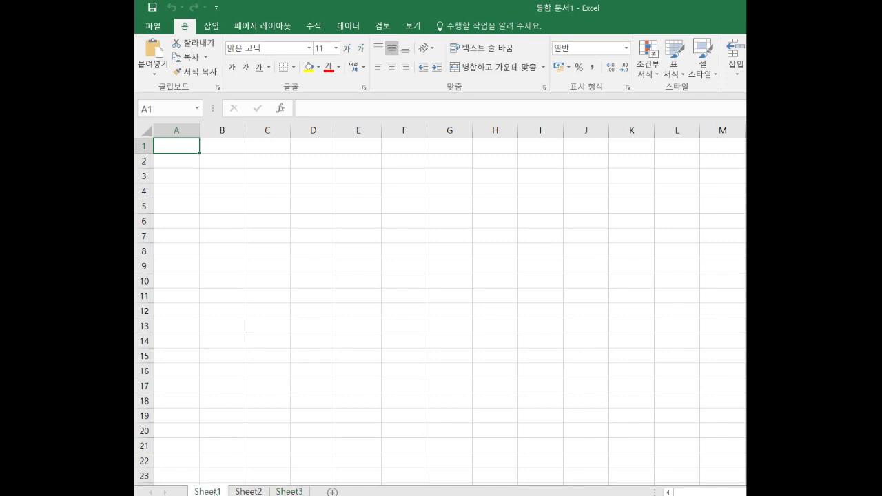
pyautogui.rightClick(215, 491)
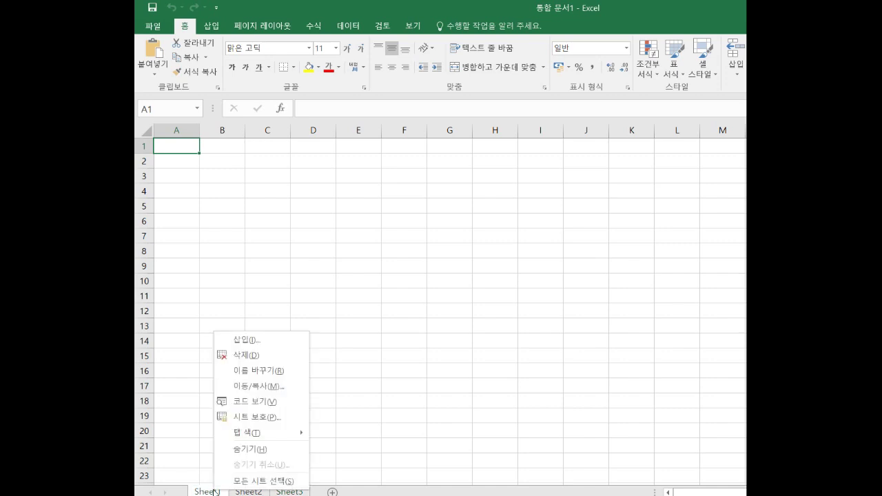
pyautogui.click(250, 481)
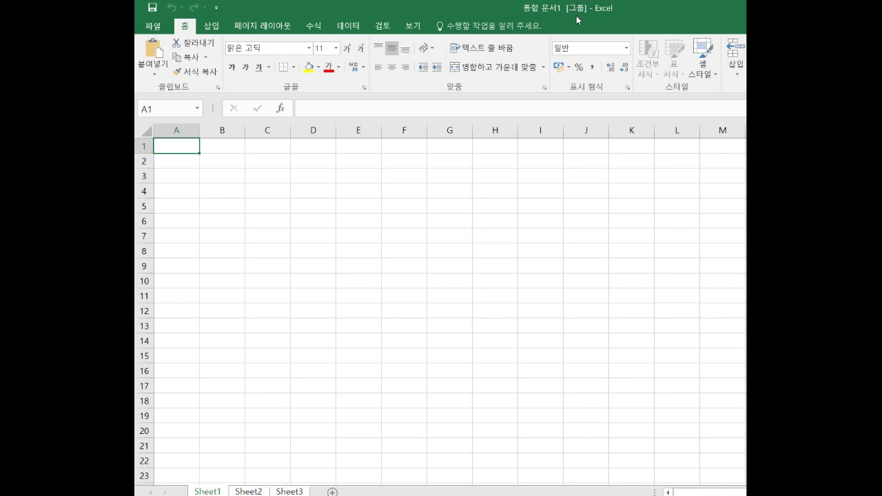
# Set the font of every cell in the grouped sheets to 굴림
pyautogui.click(139, 130)
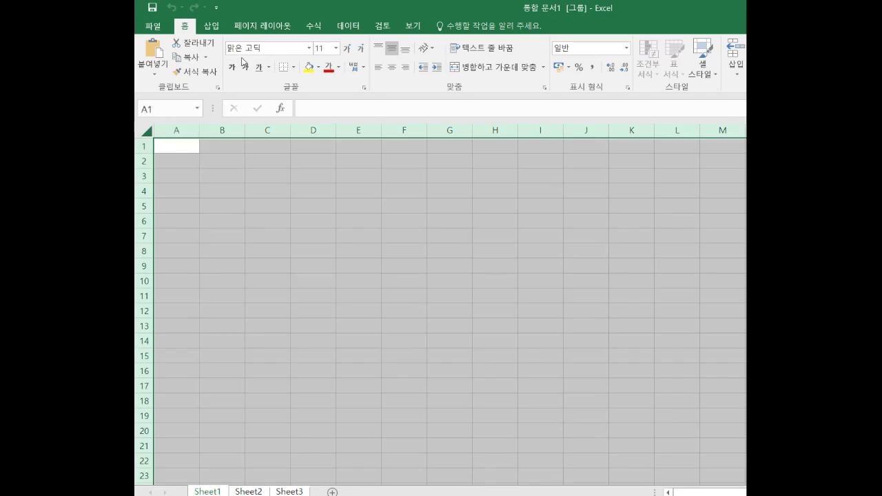
pyautogui.click(264, 47)
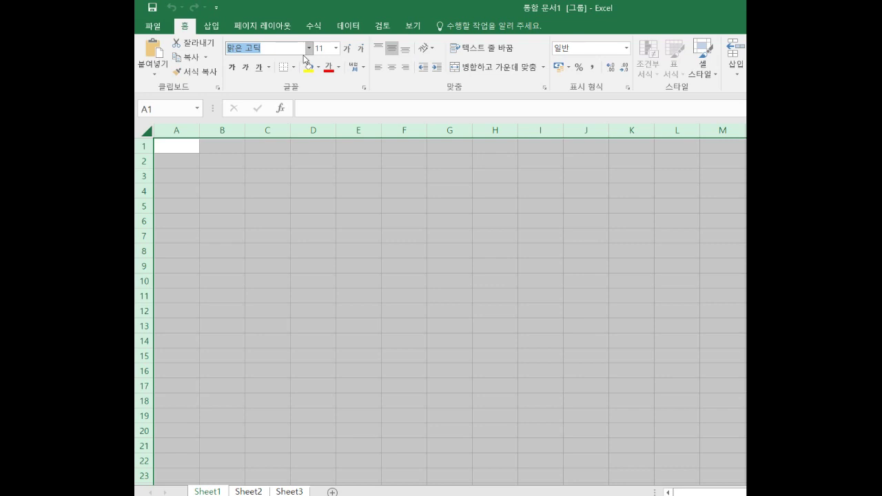
pyautogui.write('굴림')
pyautogui.press('Return')
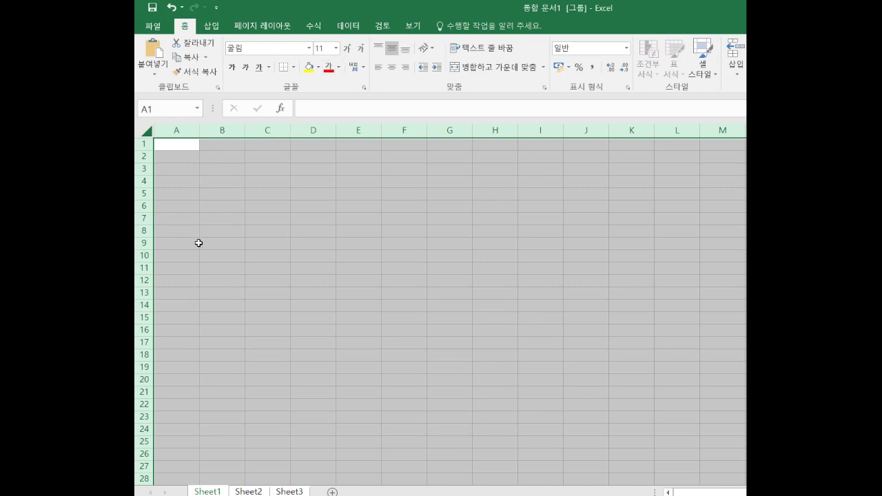
# Set the width of column A to 1 in the grouped sheets
pyautogui.click(184, 131)
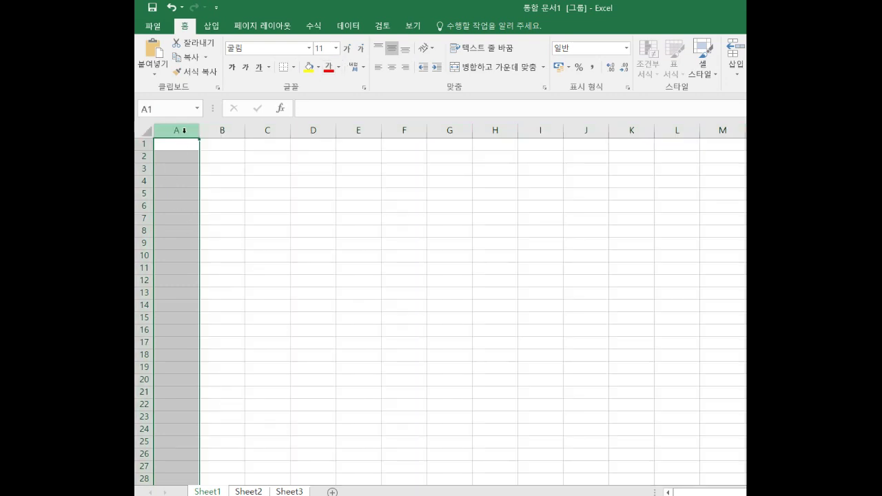
pyautogui.rightClick(184, 131)
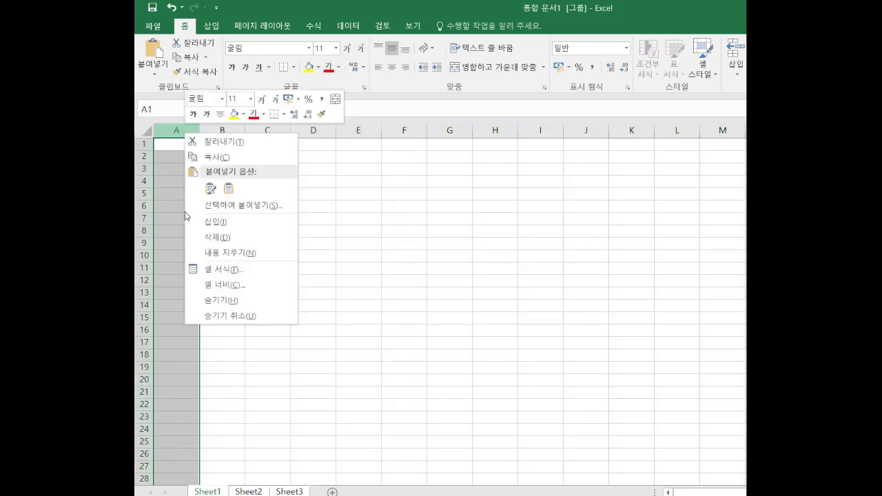
pyautogui.click(215, 286)
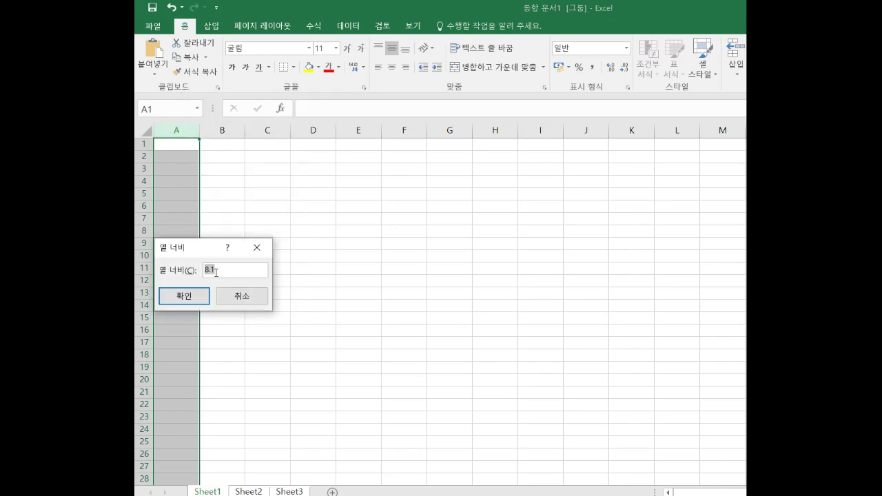
pyautogui.write('1')
pyautogui.click(183, 296)
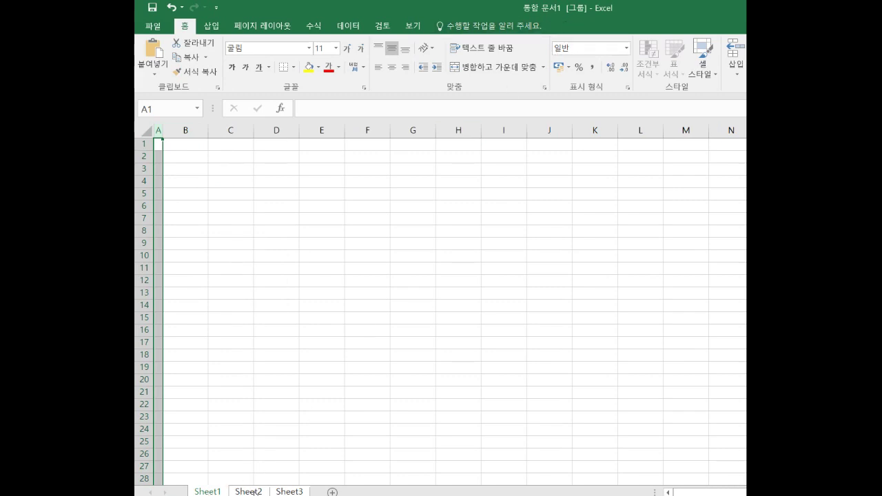
# Ungroup the worksheets and check the formatting on Sheet2 and Sheet3
pyautogui.rightClick(214, 492)
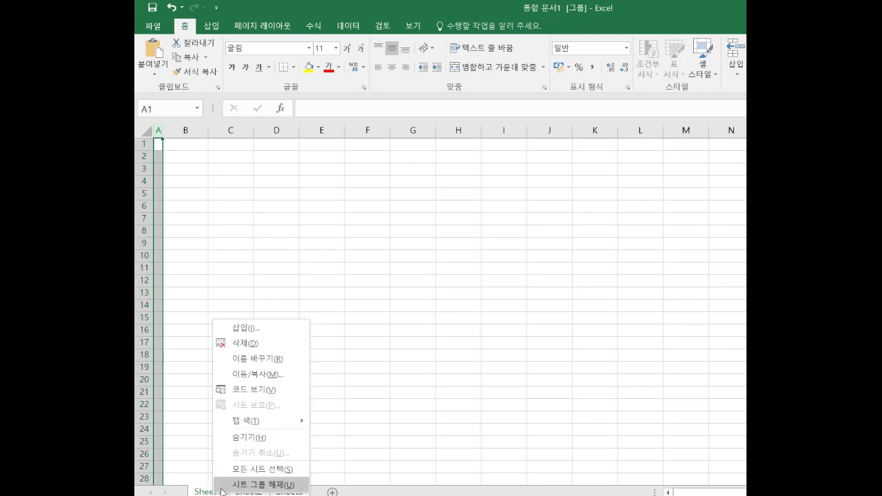
pyautogui.click(252, 486)
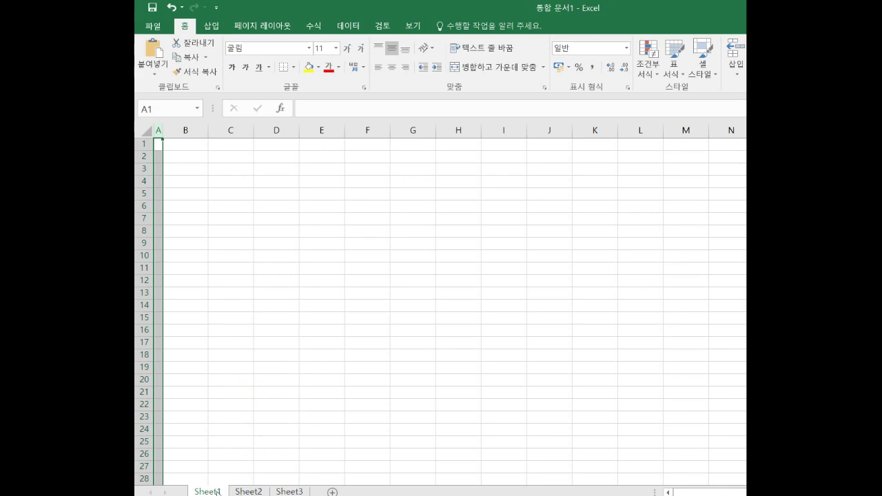
pyautogui.click(249, 492)
pyautogui.click(285, 491)
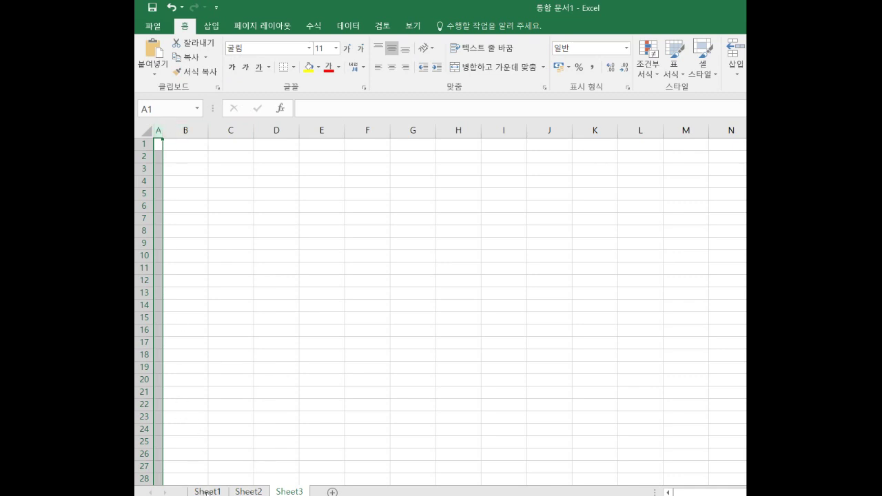
# Rename Sheet1, Sheet2 and Sheet3 as 제1작업, 제2작업 and 제3작업
pyautogui.doubleClick(207, 493)
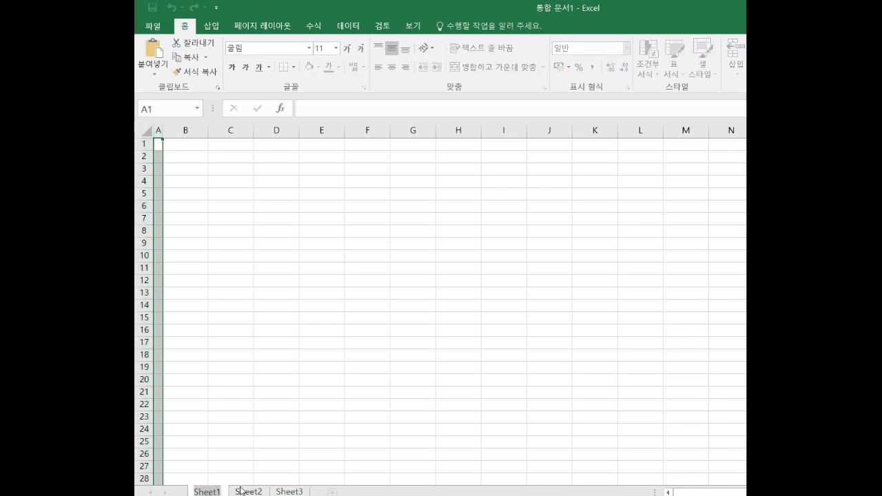
pyautogui.write('제')
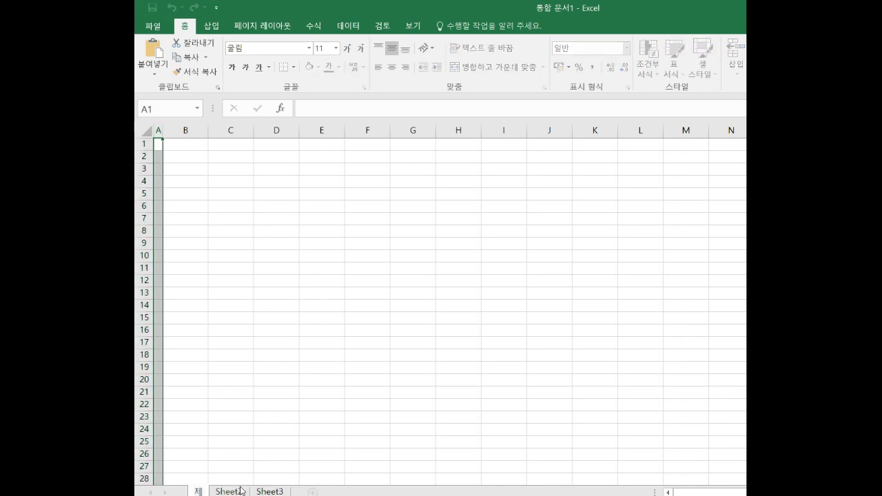
pyautogui.write('1장ㅇ')
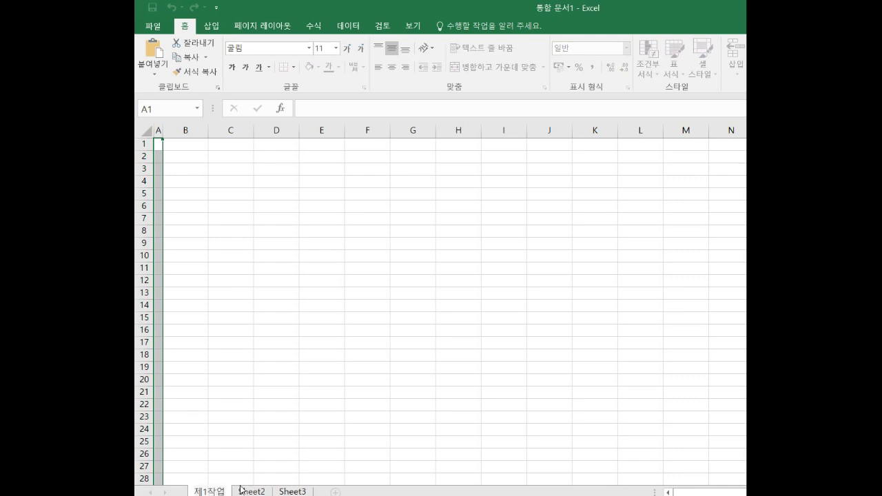
pyautogui.write('ㅓㅂ')
pyautogui.doubleClick(254, 492)
pyautogui.write('제2작업')
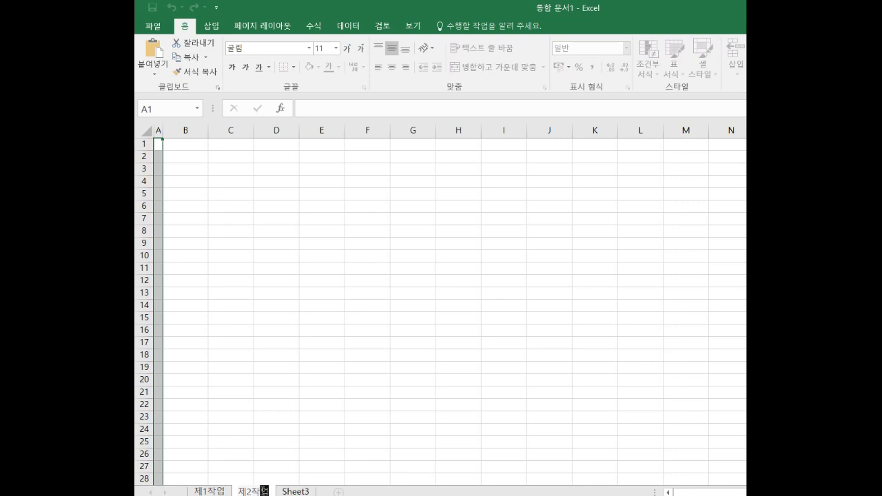
pyautogui.doubleClick(295, 492)
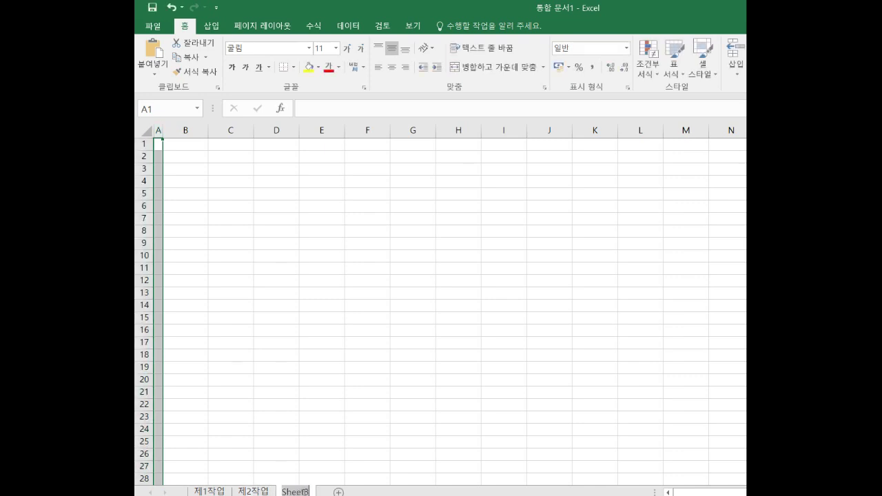
pyautogui.write('ㅈㅔ3작업')
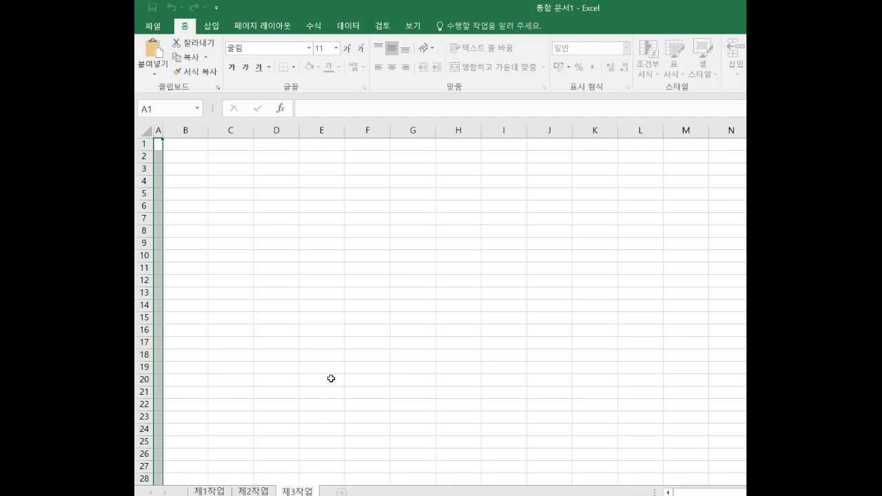
# On the 제1작업 sheet, enter the headers 관리번호, 공연명, 공연장 and 관람등급 in cells B4 to E4
pyautogui.click(212, 491)
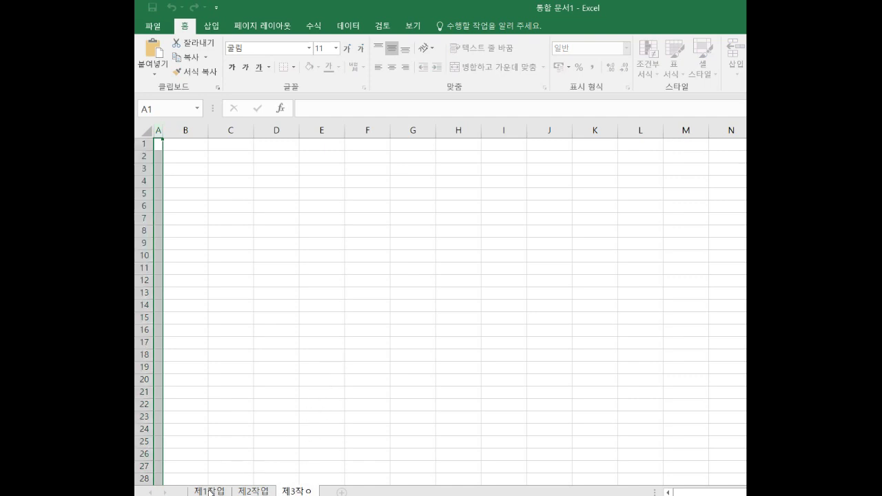
pyautogui.click(227, 392)
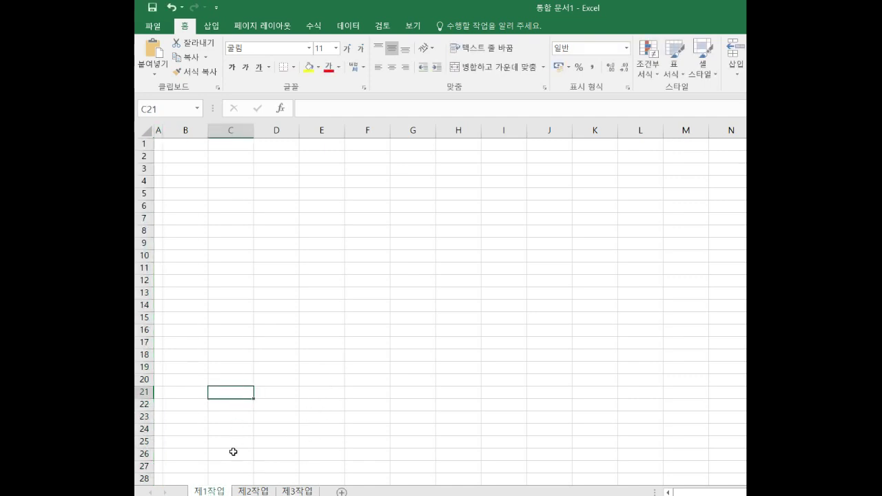
pyautogui.click(197, 180)
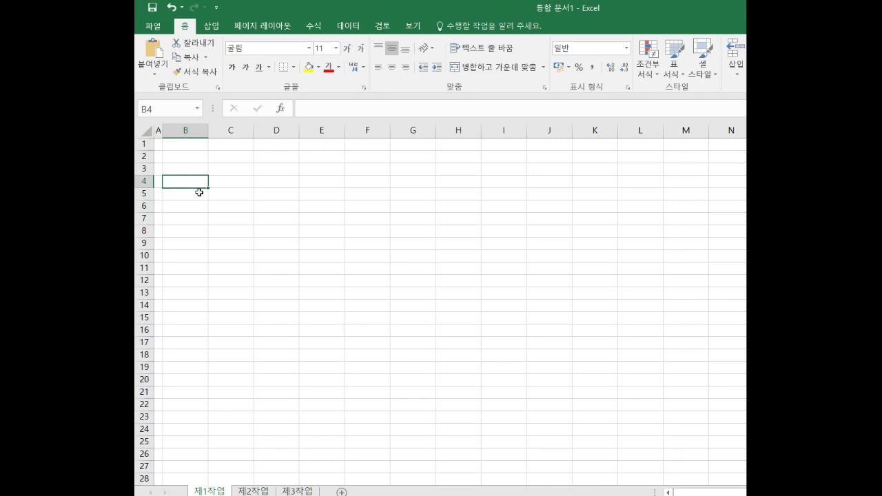
pyautogui.write('관리번호')
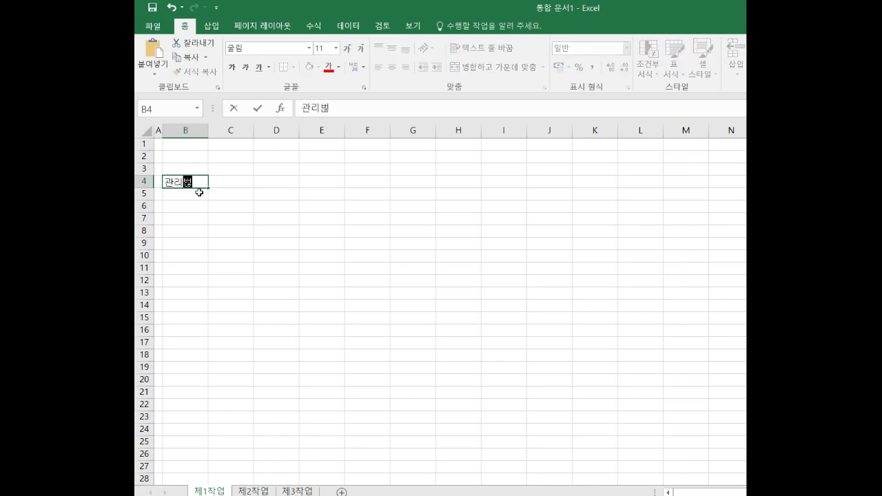
pyautogui.press('Tab')
pyautogui.write('공연명')
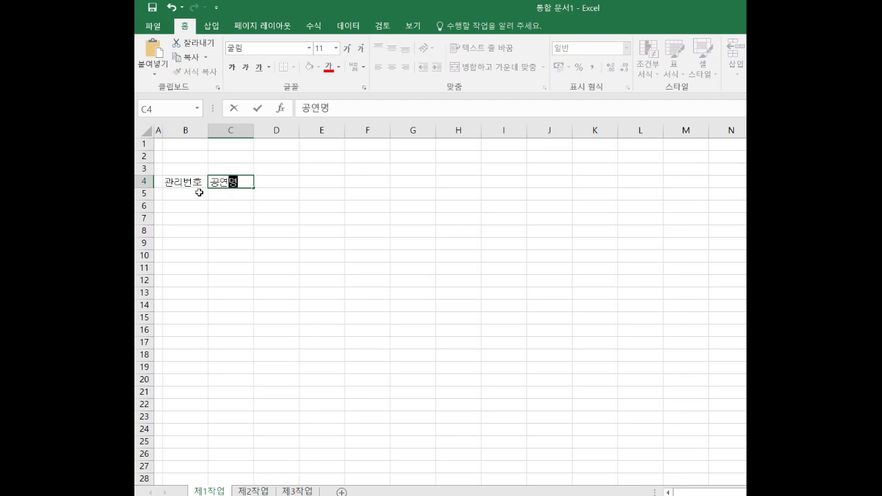
pyautogui.press('Tab')
pyautogui.write('고ㅇ연장')
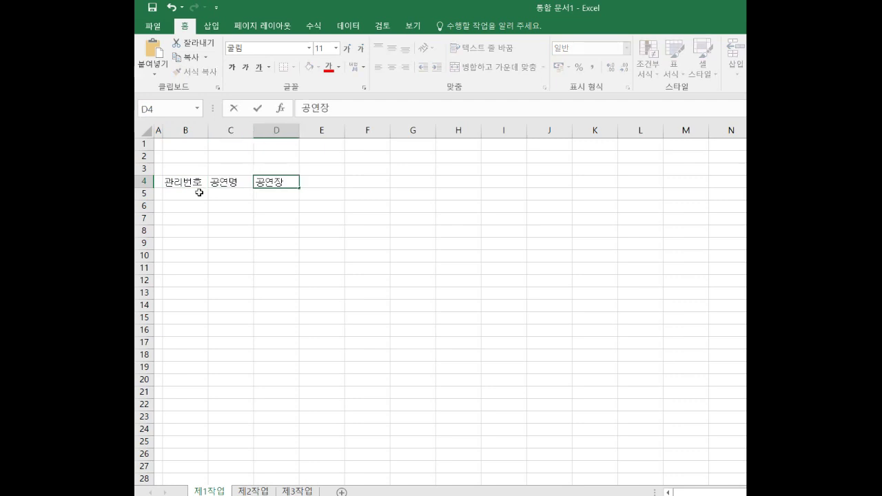
pyautogui.press('Tab')
pyautogui.write('관')
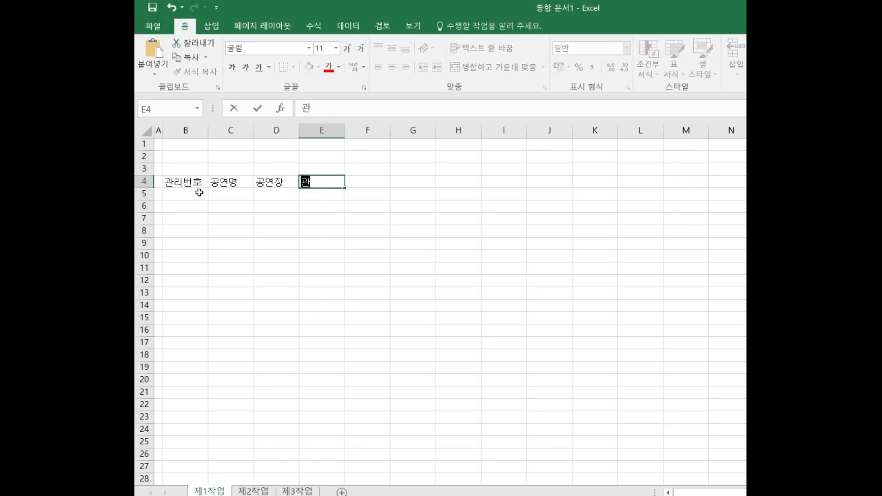
pyautogui.write('람등그ㅂ')
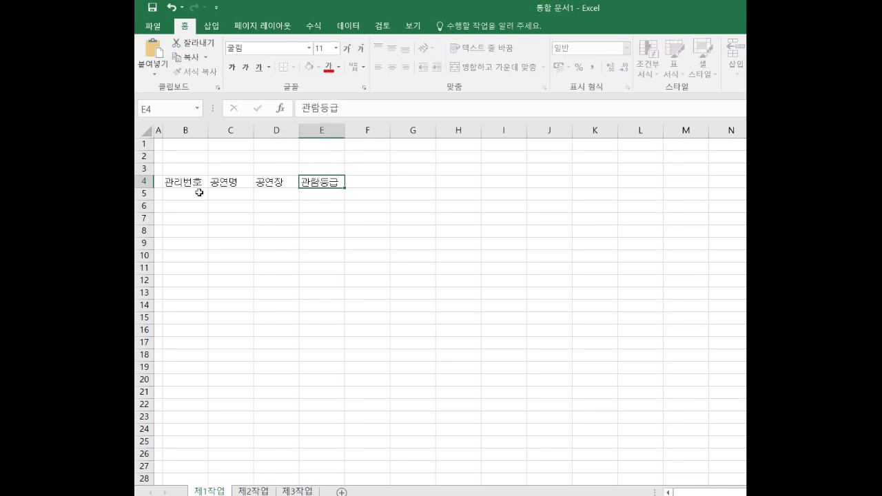
# Enter the header 공연일 in F4 and the two-line header 관람료 / (단위:원) in G4
pyautogui.press('Tab')
pyautogui.write('공연일')
pyautogui.press('Tab')
pyautogui.write('관람료')
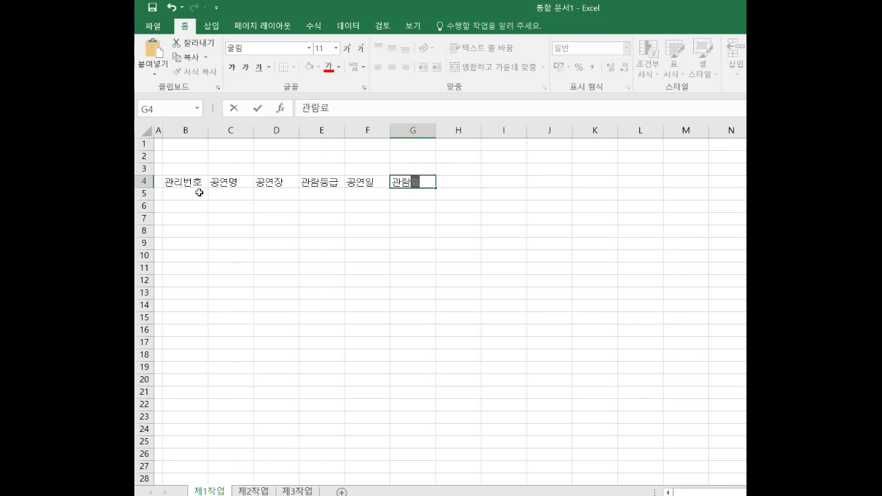
pyautogui.press('Return')
pyautogui.write('(단위:원)')
pyautogui.click(198, 193)
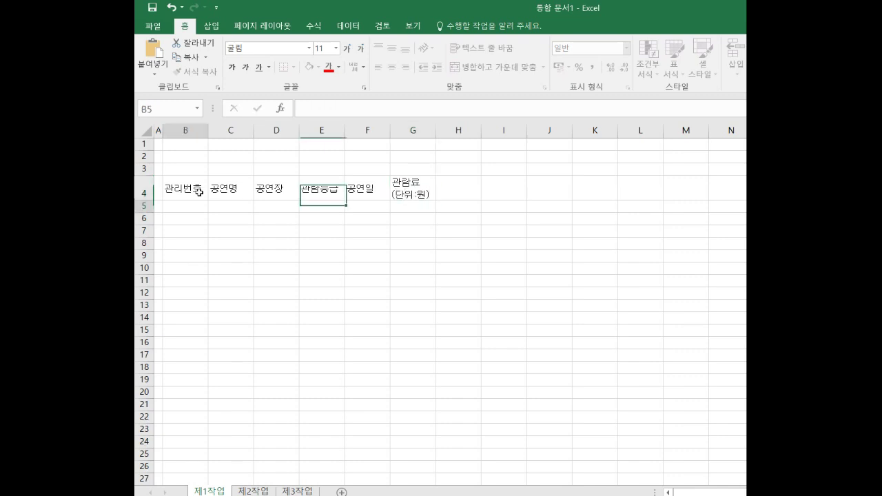
# Enter the header 예매수량 in cell H4
pyautogui.press('Up')
pyautogui.press('Right')
pyautogui.press('Right')
pyautogui.press('Right')
pyautogui.press('Right')
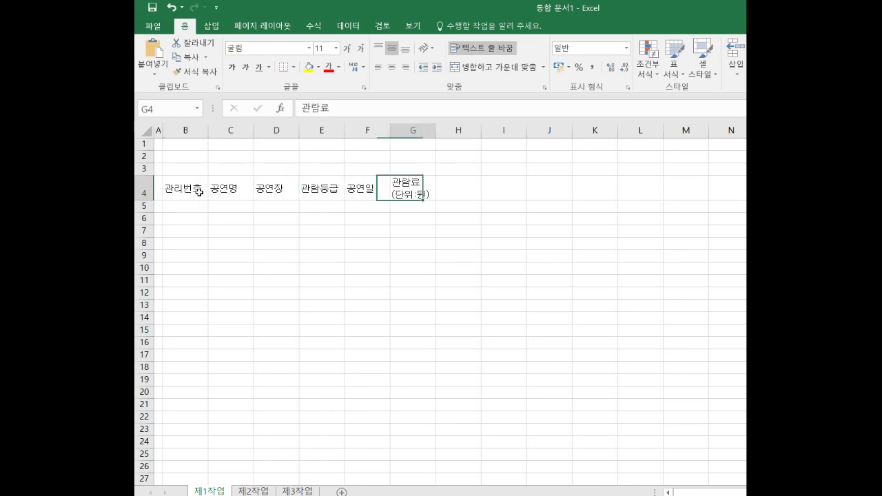
pyautogui.press('Right')
pyautogui.press('Right')
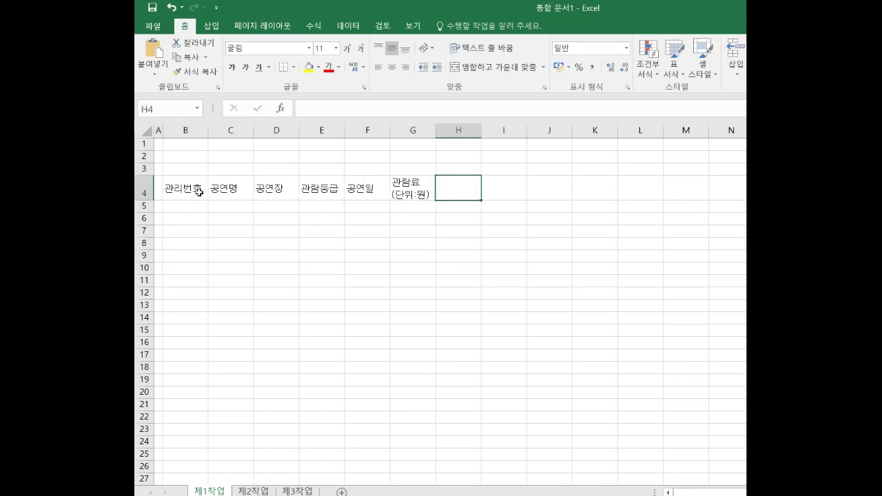
pyautogui.write('예매수량')
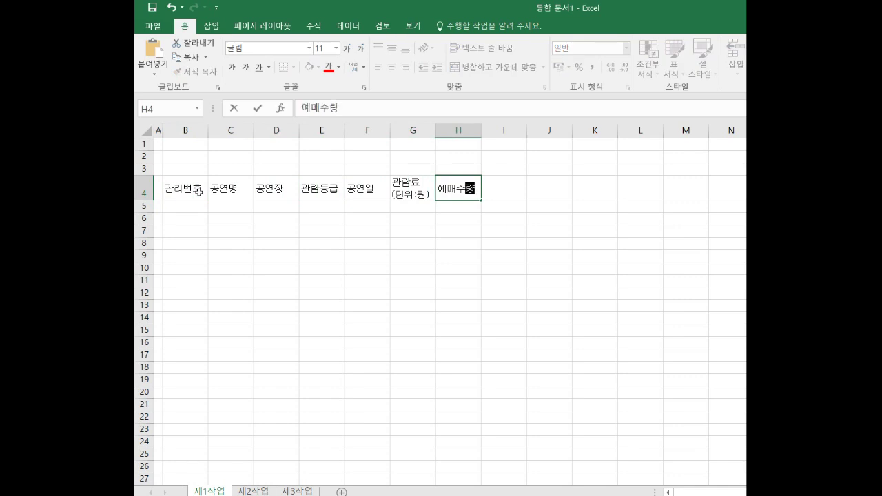
pyautogui.press('Tab')
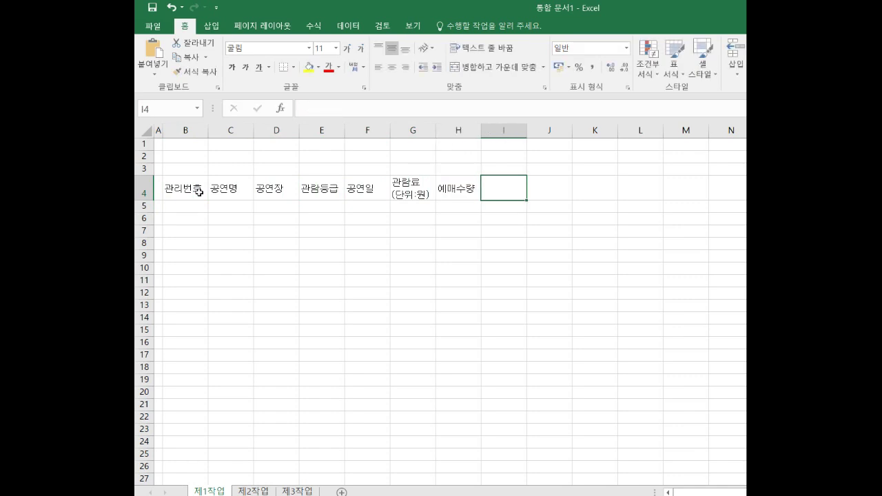
# Enter the two-line header 관람가능 / 좌석수 in I4 and the header 예매순위 in J4
pyautogui.write('관람가능')
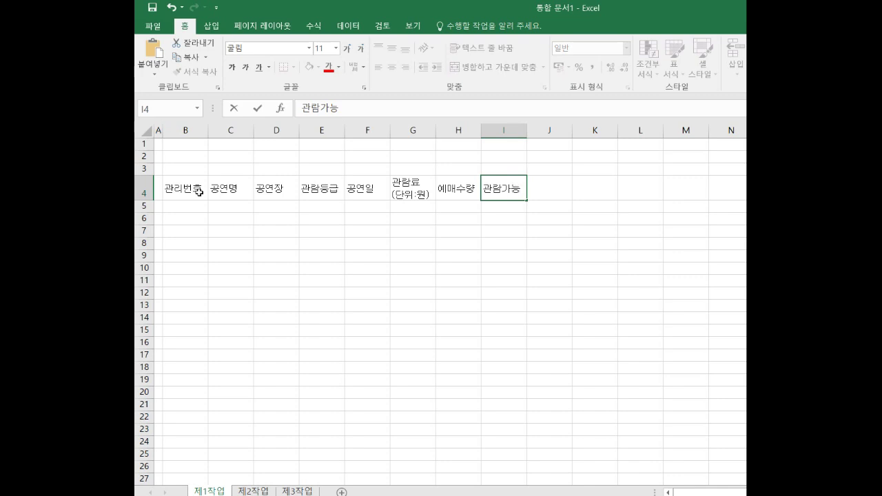
pyautogui.hotkey('alt', 'Return')
pyautogui.write('좌석수')
pyautogui.press('Tab')
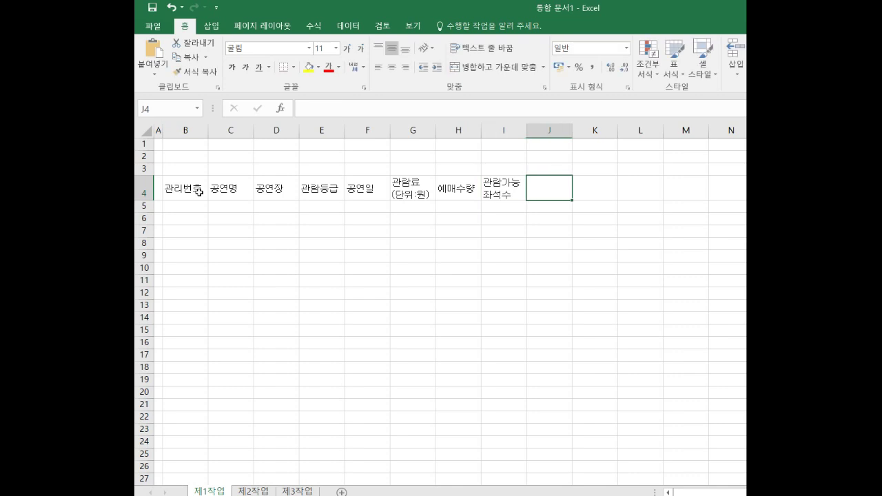
pyautogui.write('예매')
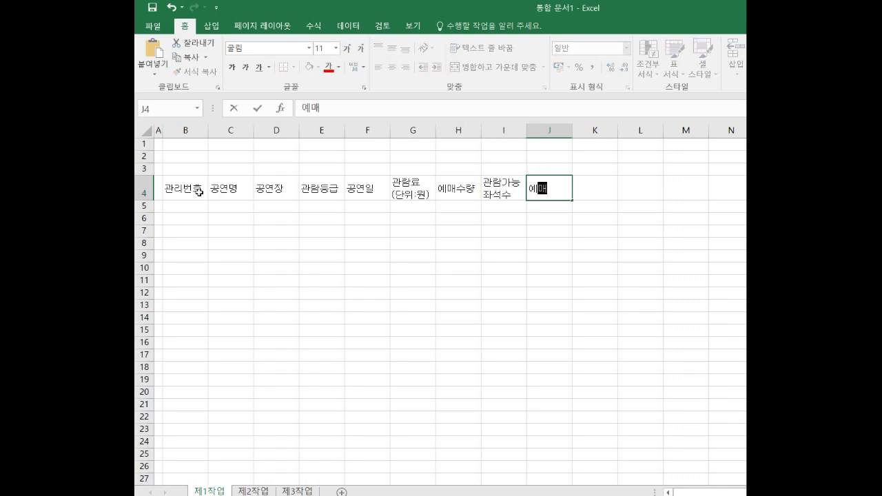
pyautogui.write('순위')
pyautogui.press('Return')
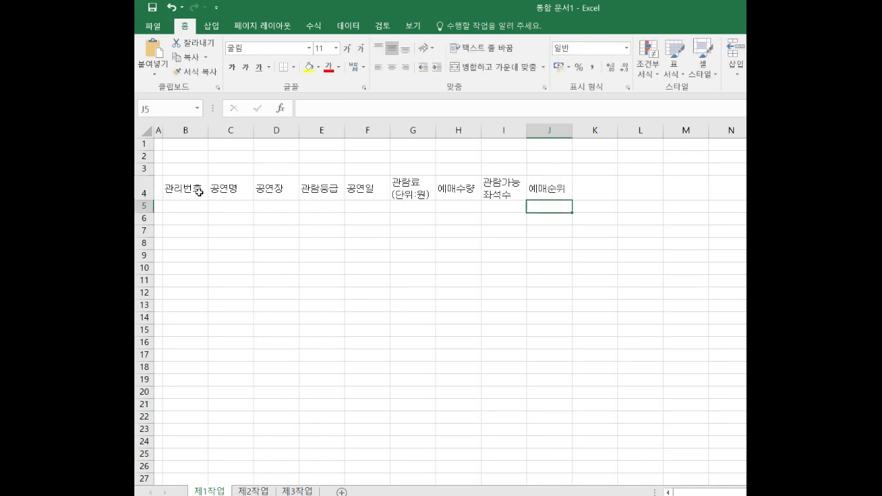
# Enter the first 관리번호 code, BPM-02, in cell B5
pyautogui.press('Left')
pyautogui.press('Left')
pyautogui.press('Left')
pyautogui.press('Left')
pyautogui.press('Left')
pyautogui.press('Left')
pyautogui.press('Left')
pyautogui.press('Left')
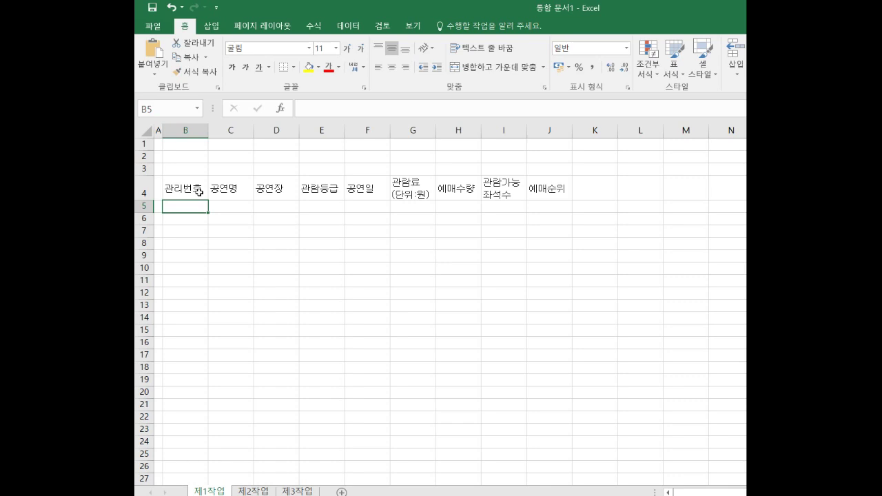
pyautogui.write('bpm')
pyautogui.press('BackSpace')
pyautogui.press('BackSpace')
pyautogui.press('BackSpace')
pyautogui.write('BPM')
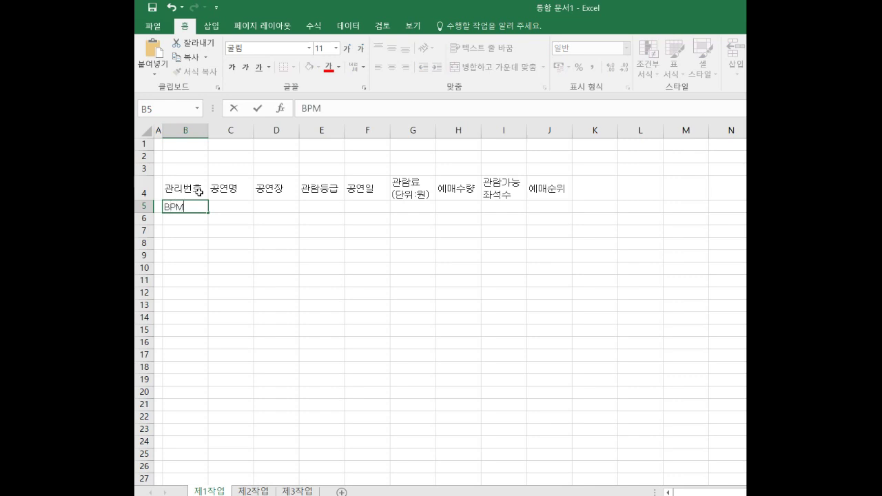
pyautogui.write('-02')
pyautogui.press('Return')
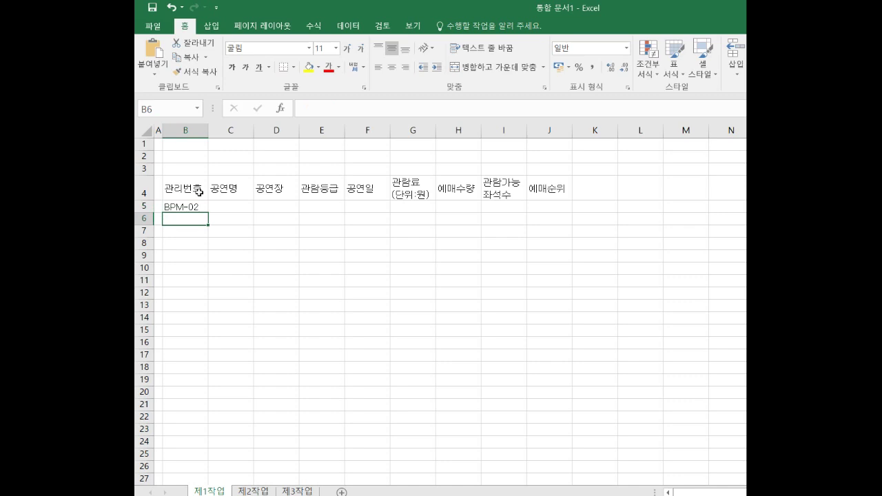
# Enter the 관리번호 codes JSM-03 in B6 and HJM-02 in B7
pyautogui.write('JSM')
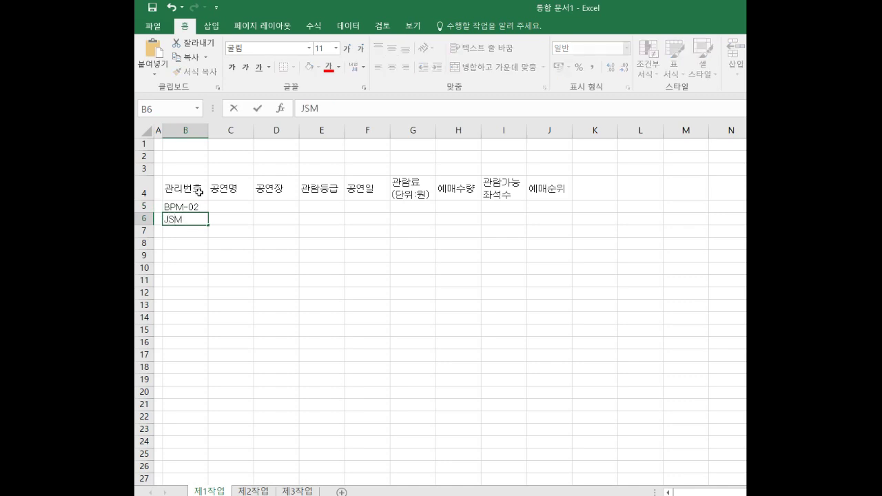
pyautogui.write('-02')
pyautogui.press('BackSpace')
pyautogui.write('3')
pyautogui.press('Return')
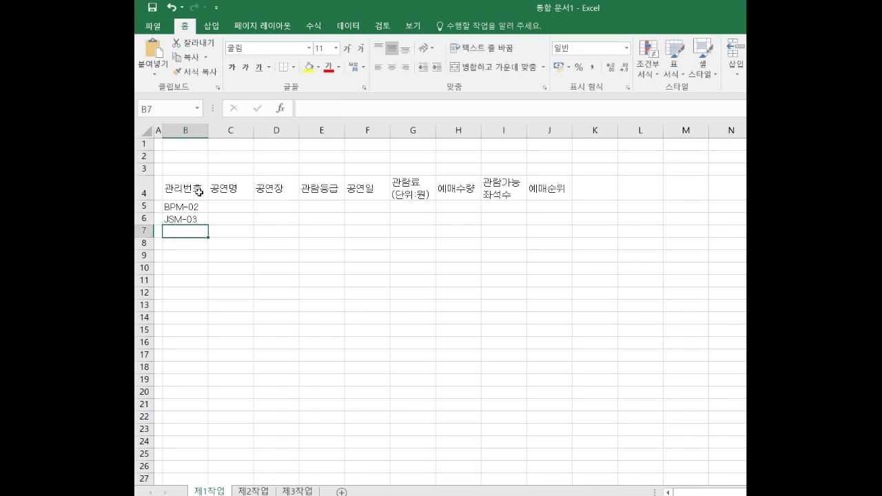
pyautogui.write('HJM-02')
pyautogui.press('Return')
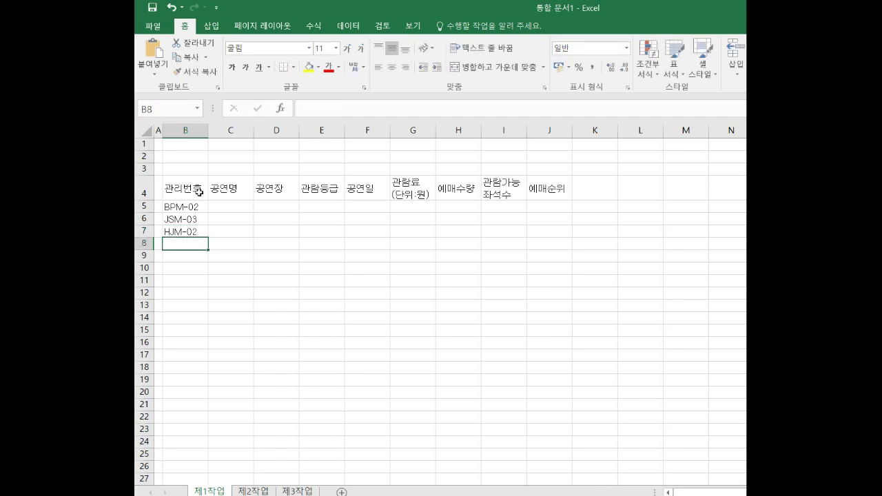
# Enter the 관리번호 codes LOM-03 in B8 and CHM-01 in B9
pyautogui.write('LOM')
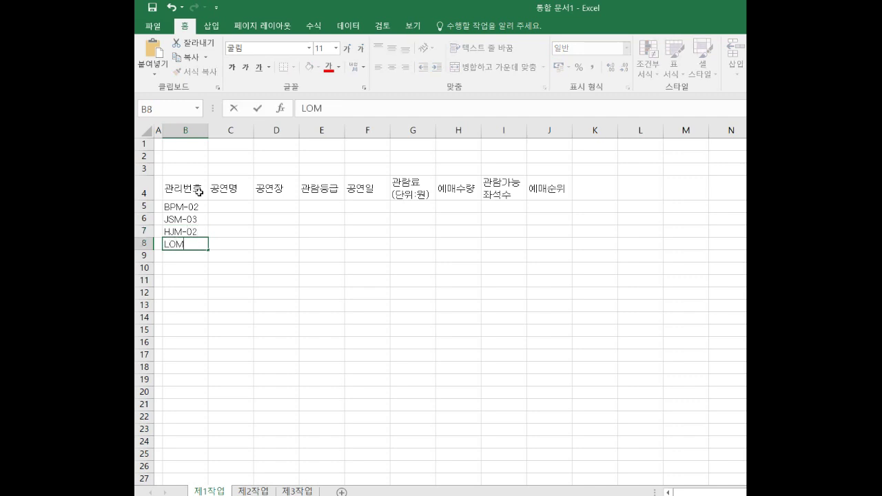
pyautogui.write('-03')
pyautogui.press('Return')
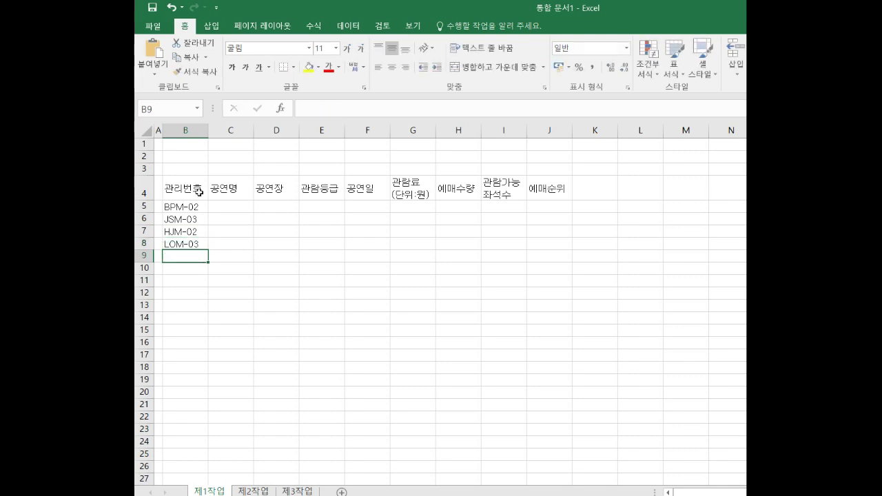
pyautogui.write('CHM')
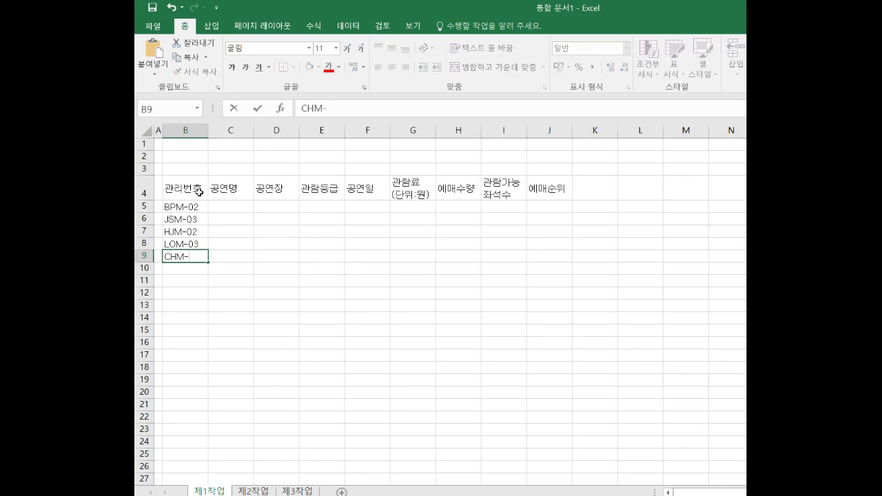
pyautogui.write('-01')
pyautogui.press('Return')
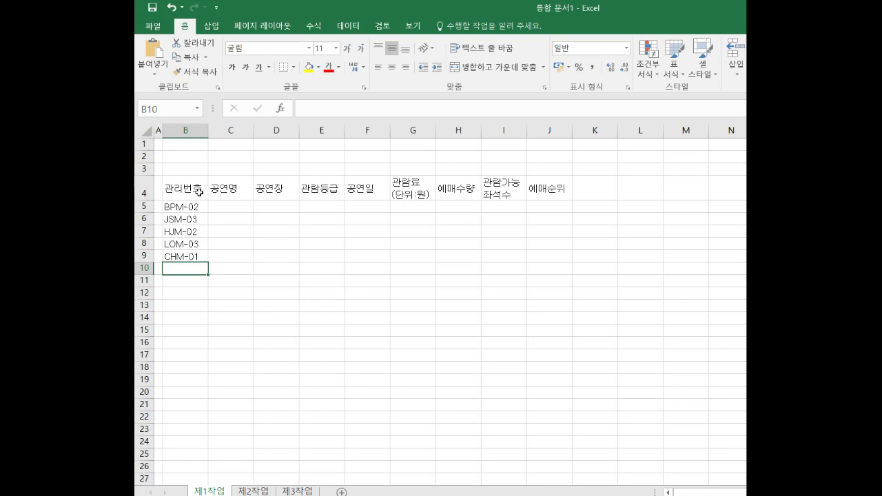
# Enter the 관리번호 code AFM-03 in cell B10
pyautogui.write('APM-')
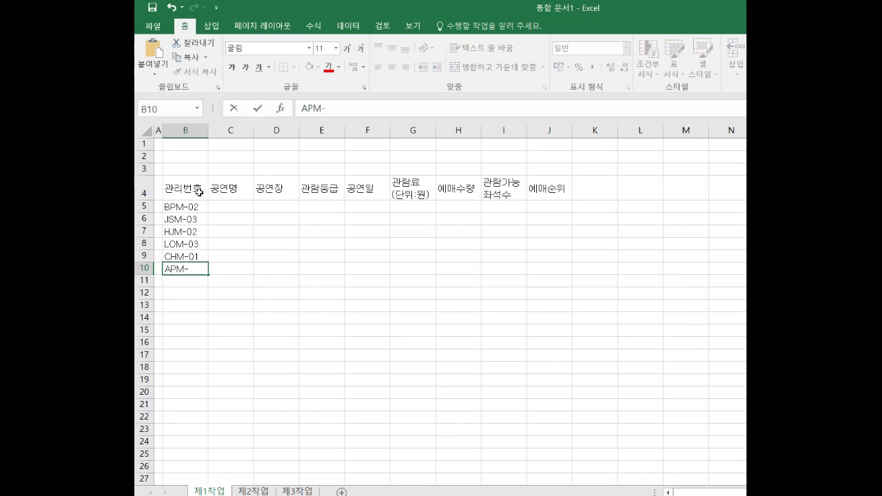
pyautogui.press('BackSpace')
pyautogui.press('BackSpace')
pyautogui.press('BackSpace')
pyautogui.write('FM-')
pyautogui.write('03')
pyautogui.press('Return')
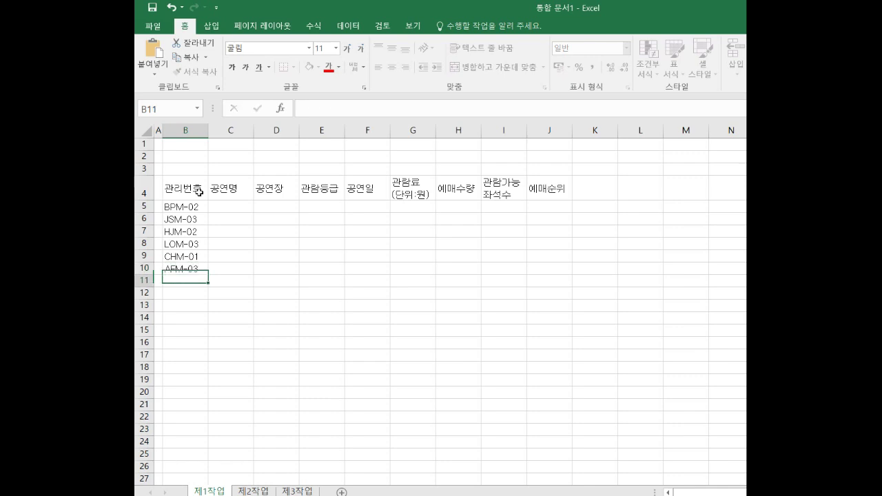
# Complete the 관리번호 column with SGM-02 in B11 and GGM-02 in B12
pyautogui.write('S')
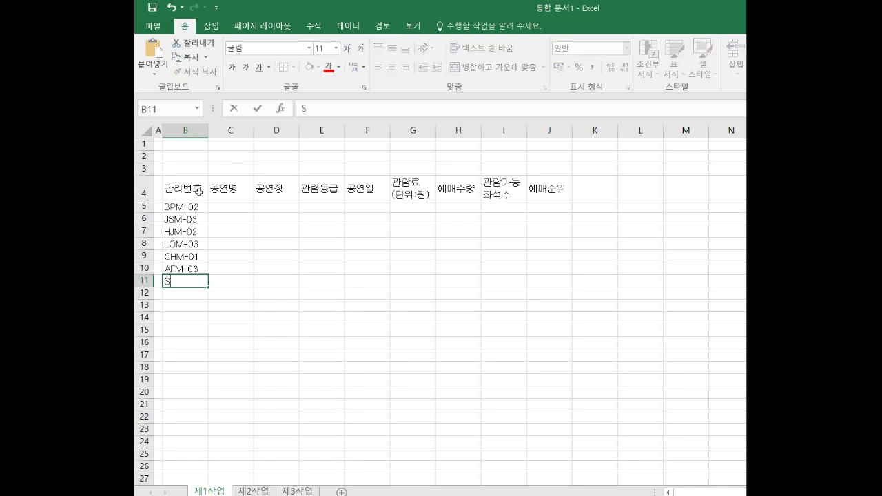
pyautogui.write('GM-02')
pyautogui.press('Return')
pyautogui.write('GGM-')
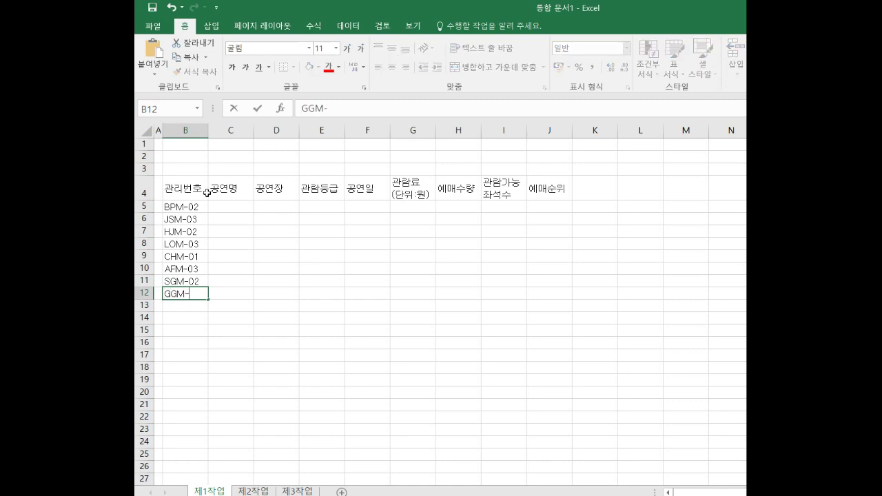
pyautogui.write('02')
pyautogui.press('Tab')
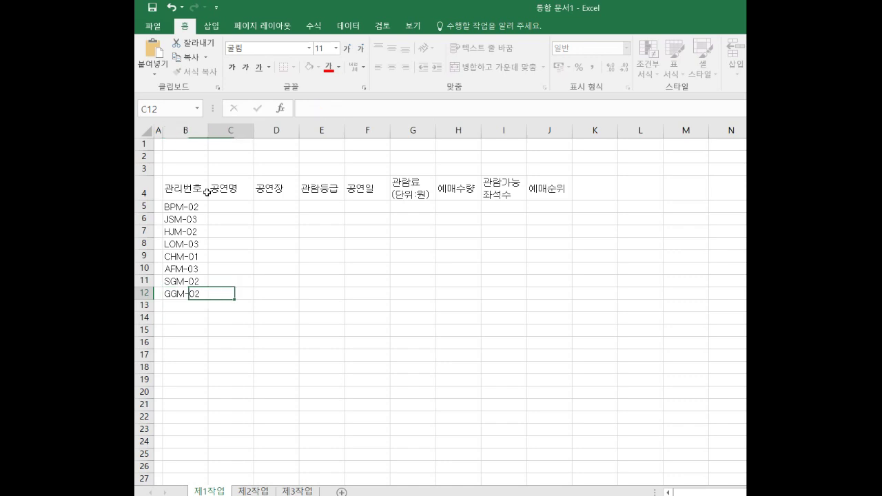
# Enter the performance names 세친구 in C5 and 캠핑 가는 날 in C6
pyautogui.press('Up')
pyautogui.press('Up')
pyautogui.press('Up')
pyautogui.press('Up')
pyautogui.press('Up')
pyautogui.press('Up')
pyautogui.press('Up')
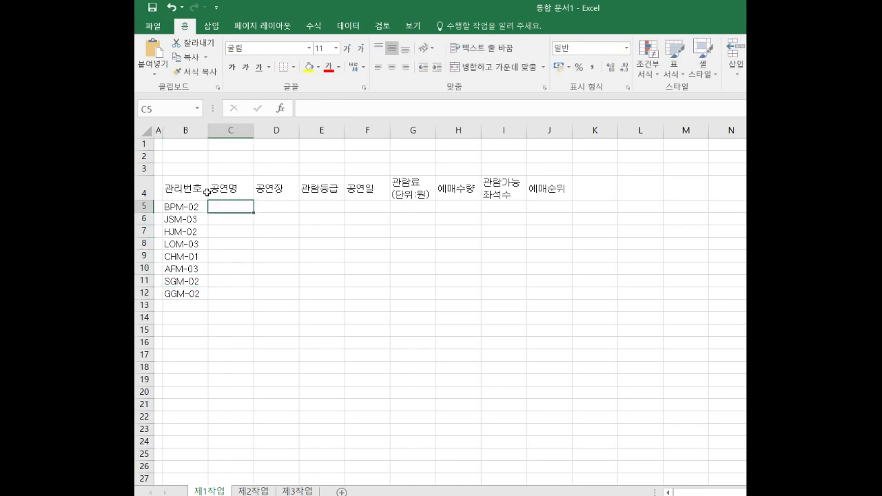
pyautogui.write('세친구')
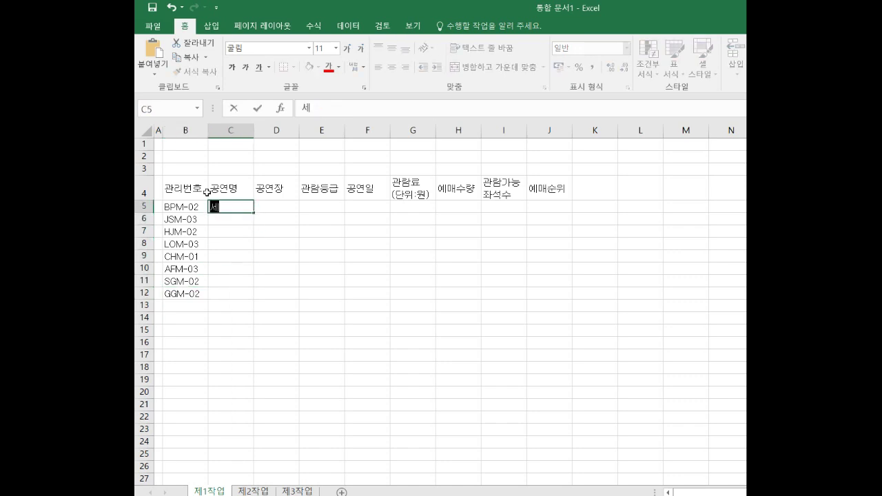
pyautogui.press('Return')
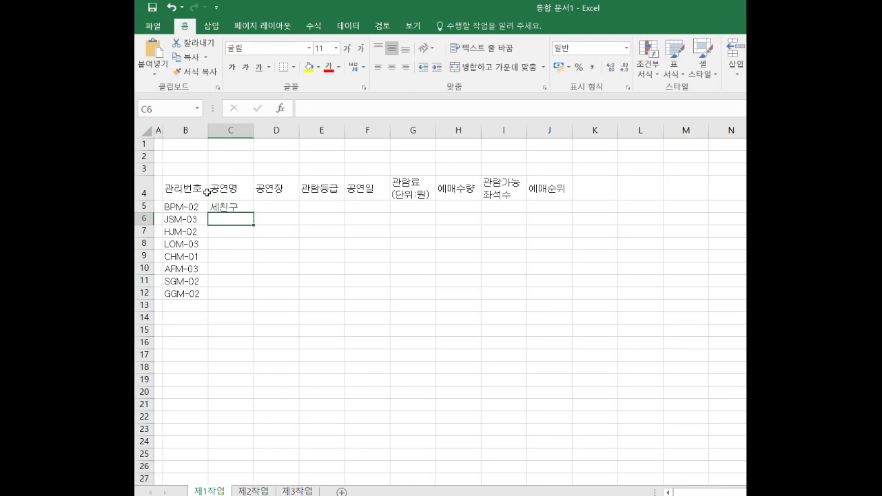
pyautogui.write('캠핑 가는 ㄴ')
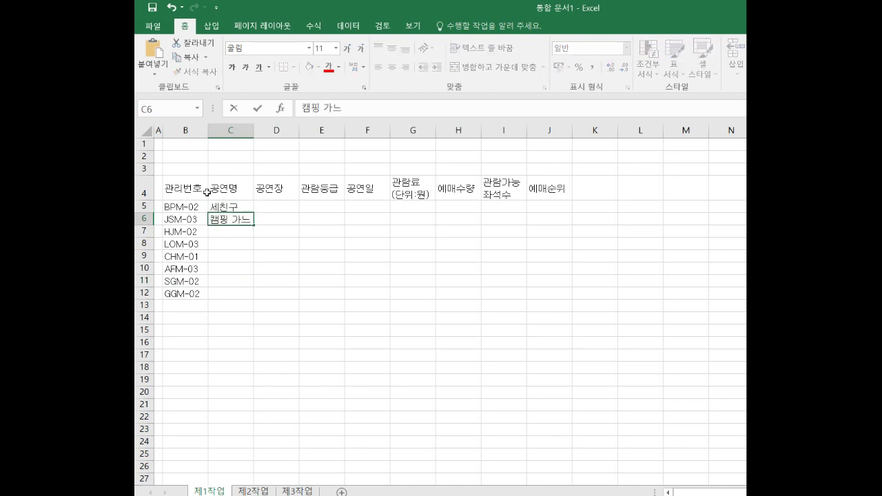
pyautogui.write('ㅏㄹ')
pyautogui.press('Return')
# Enter the performance names 히스톨 보이즈 in C7 and 꽃씨를 심는 우체부 in C8
pyautogui.write('히스')
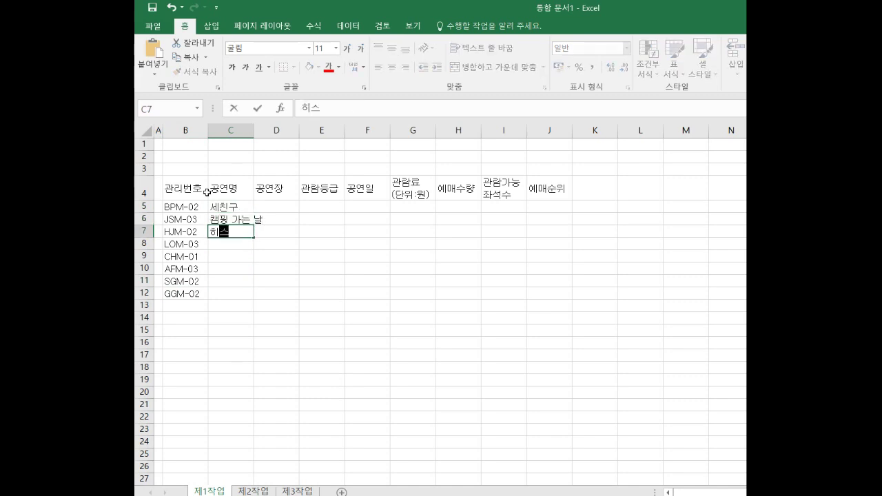
pyautogui.write('톨 보이')
pyautogui.write('ㅈㅡ')
pyautogui.press('Return')
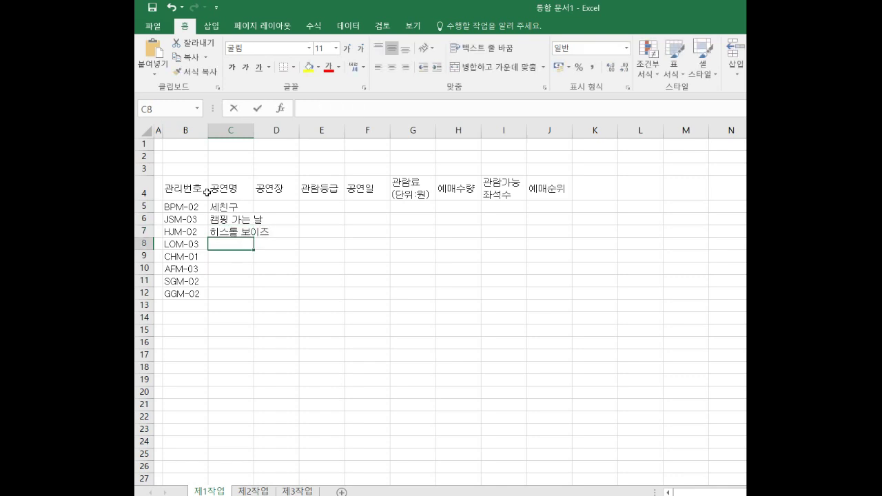
pyautogui.write('ㄲㅗㅊㅆㅣㄹㅡㄹ')
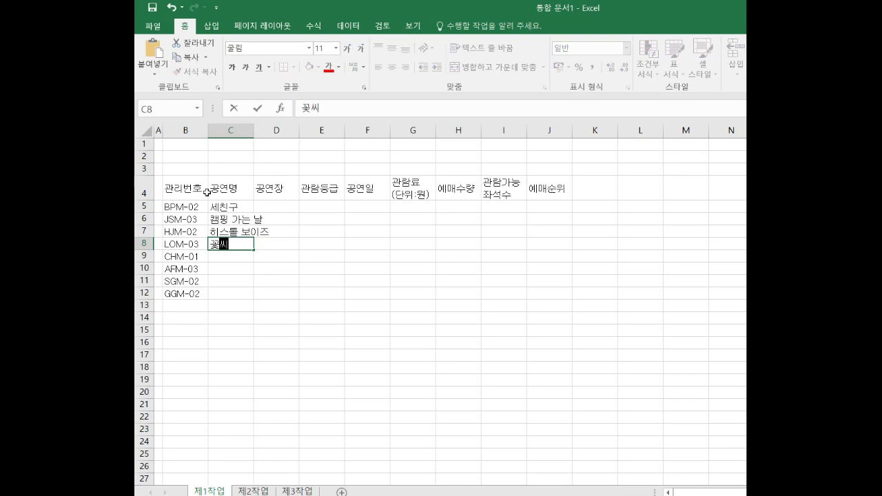
pyautogui.write(' ㅅㅣㅁㄴㅡㄴ ㅇㅜㅊㅔㅂㅜ')
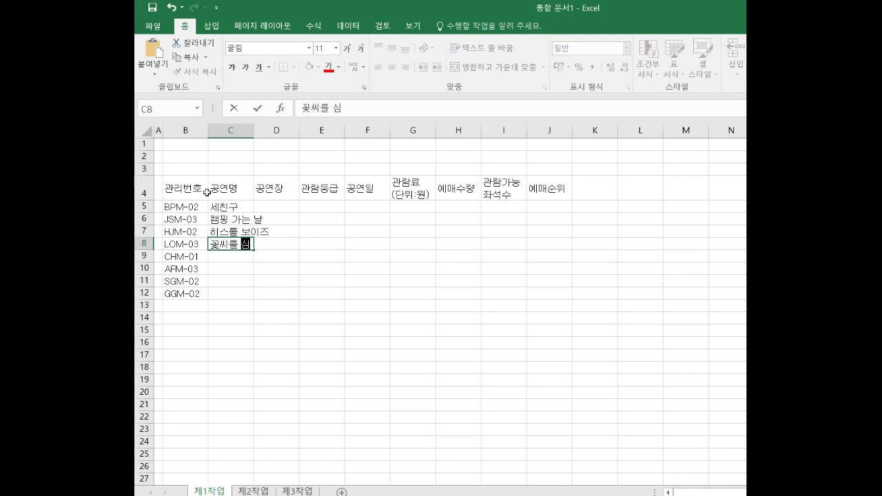
pyautogui.press('Return')
# Enter the performance name 이야기 기계 in cell C9
pyautogui.write('이야')
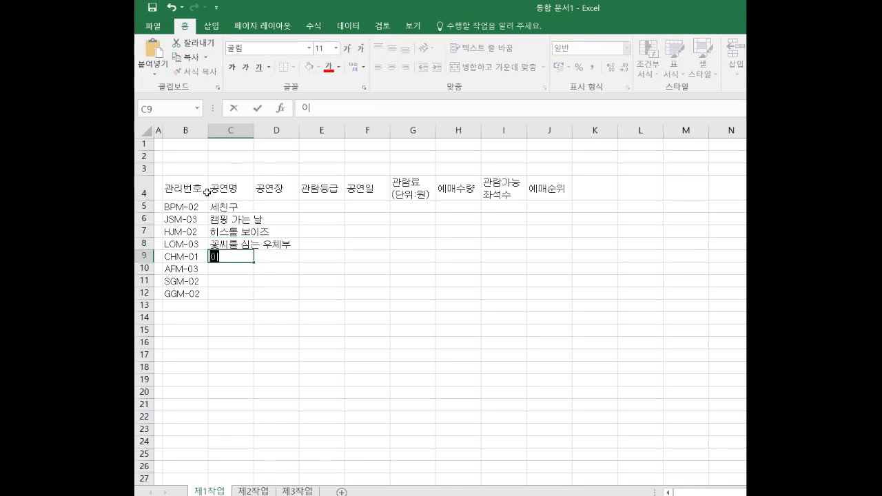
pyautogui.press('BackSpace')
pyautogui.press('BackSpace')
pyautogui.press('BackSpace')
pyautogui.write('이야기 기계')
pyautogui.press('Return')
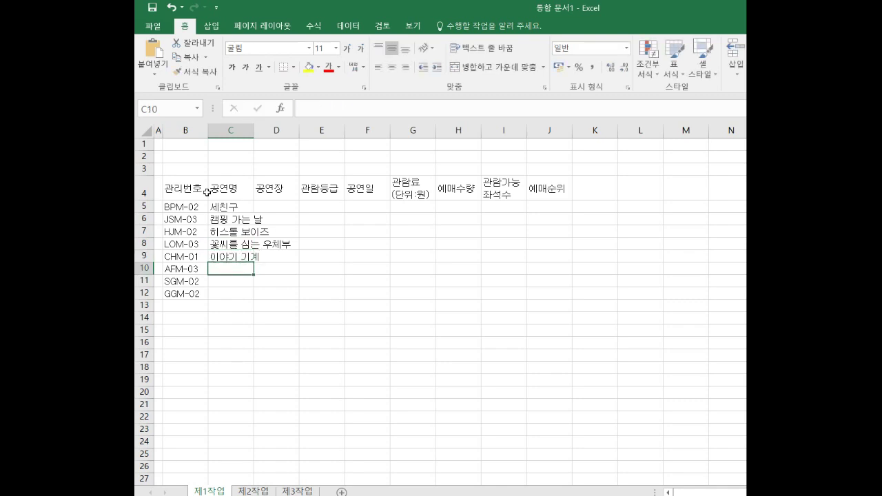
# Enter 그림자가 사는 마을, 황금 물고기 and 그리스 in C10 to C12, and widen column C to fit the performance names
pyautogui.write('그림')
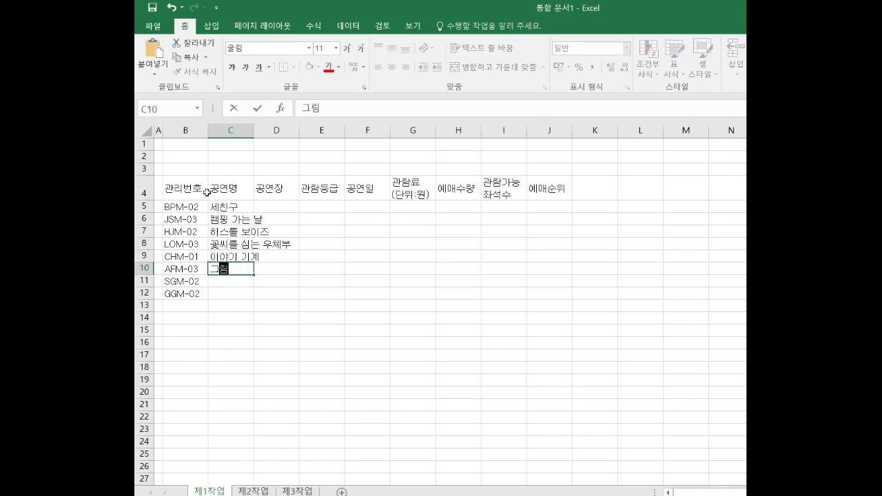
pyautogui.write('자가 사는 마을')
pyautogui.press('Return')
pyautogui.write('황금 ㅁ')
pyautogui.write('물고기')
pyautogui.press('Return')
pyautogui.write('글')
pyautogui.write('리스')
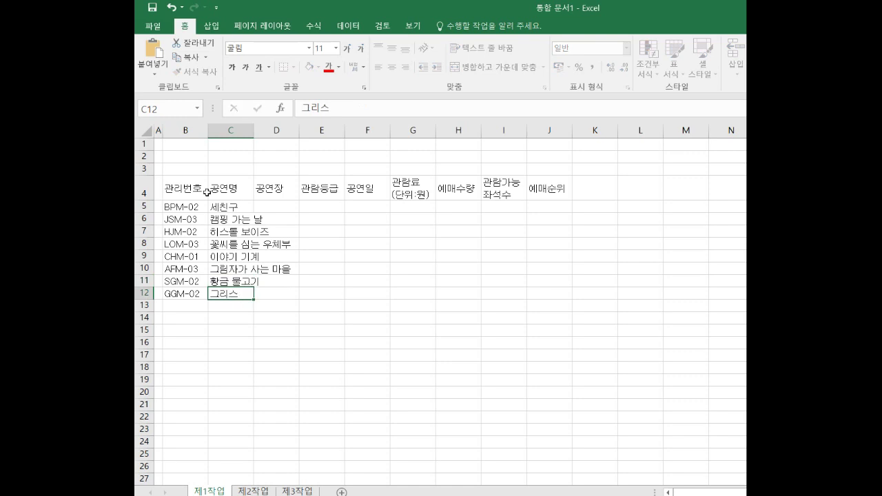
pyautogui.press('Return')
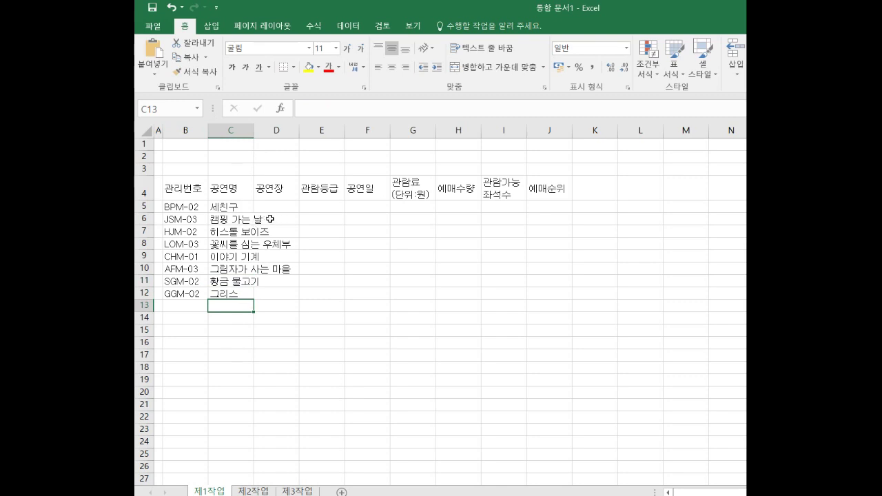
pyautogui.doubleClick(253, 131)
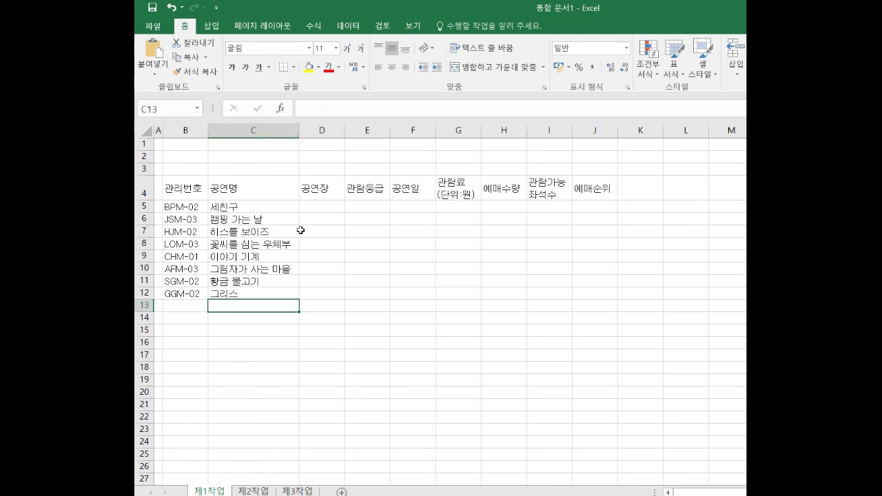
# Enter the venues 아레나극장 in D5, 동산아트센터 in D6 and 아레나극장 in D7
pyautogui.click(313, 210)
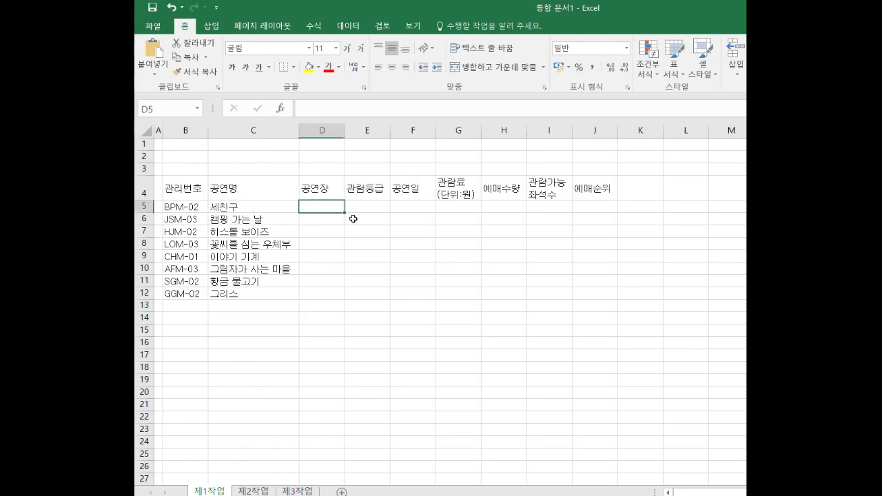
pyautogui.write('아레나극장')
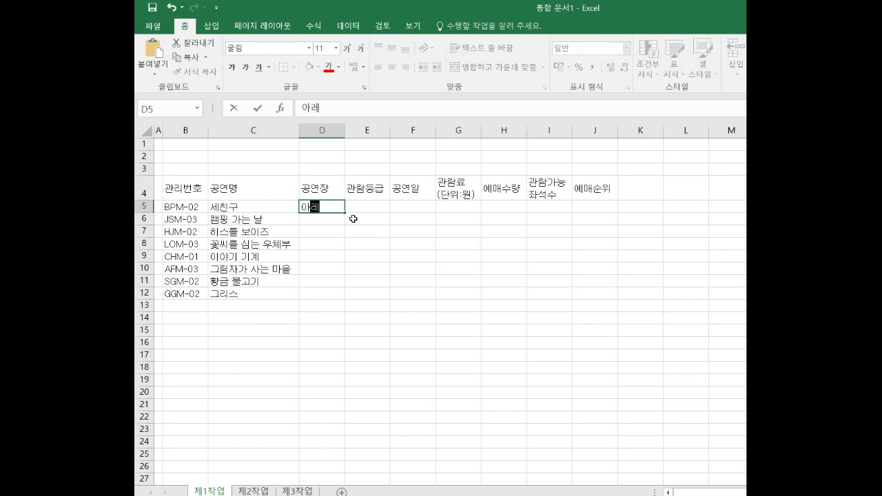
pyautogui.press('Return')
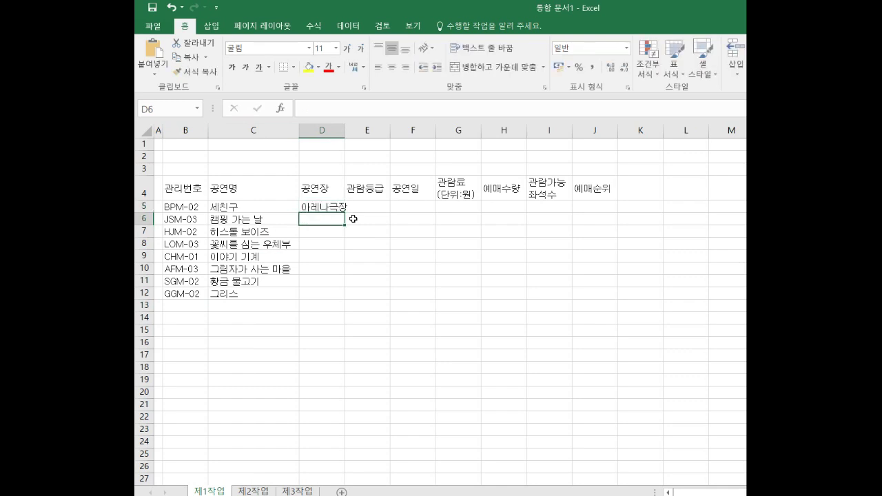
pyautogui.write('동산')
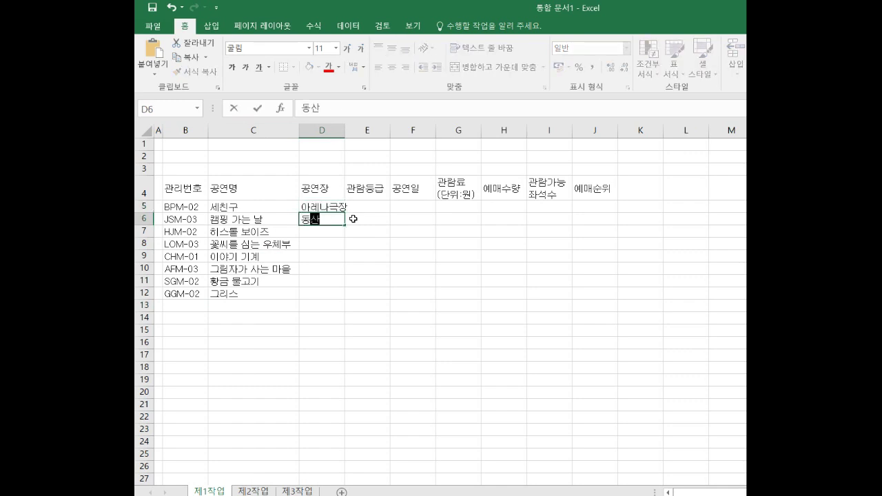
pyautogui.write('아틋센터')
pyautogui.press('Return')
pyautogui.write('아')
pyautogui.press('Return')
# Enter the venues 블랙아트센터 in D8 and 동산아트센터 in D9
pyautogui.write('블랙아')
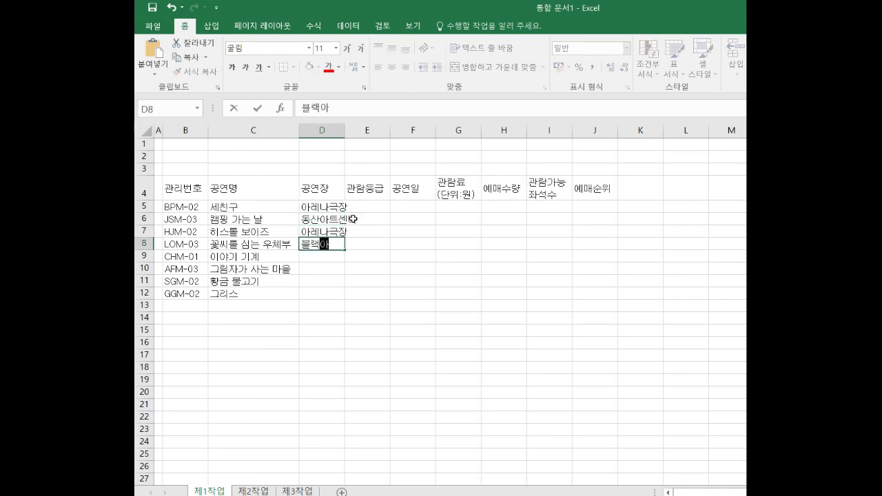
pyautogui.write('트센ㅌㅓ')
pyautogui.press('Return')
pyautogui.write('동산아트센터')
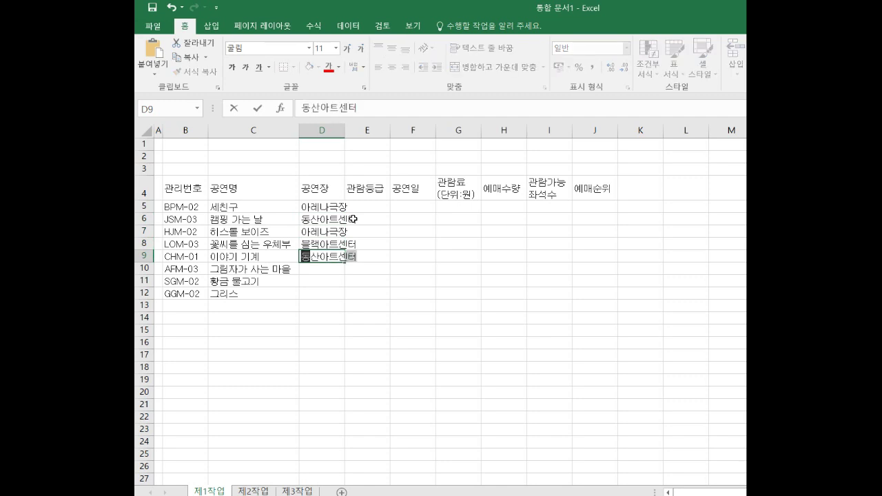
pyautogui.press('Return')
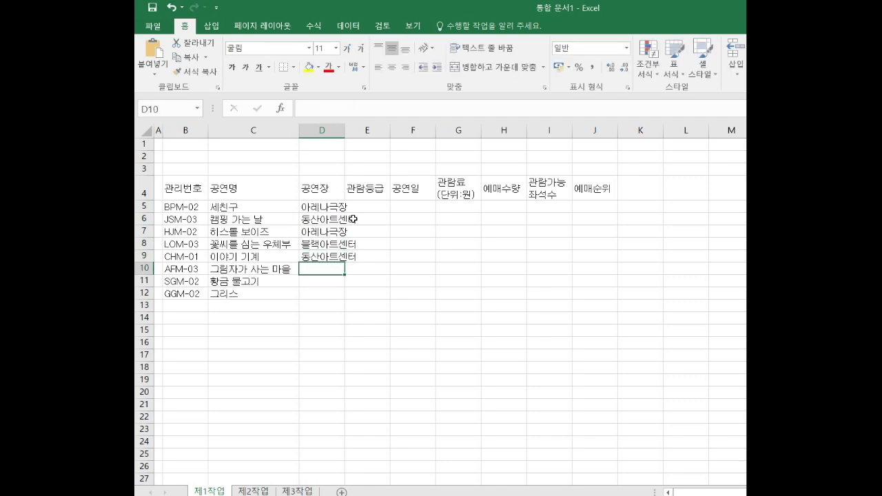
# Enter 동산아트센터, 아레나극장 and 블랙아트센터 in D10 to D12, and autofit column D to the venue names
pyautogui.write('동')
pyautogui.press('Return')
pyautogui.write('아')
pyautogui.press('Return')
pyautogui.write('ㅂㅡㄹ')
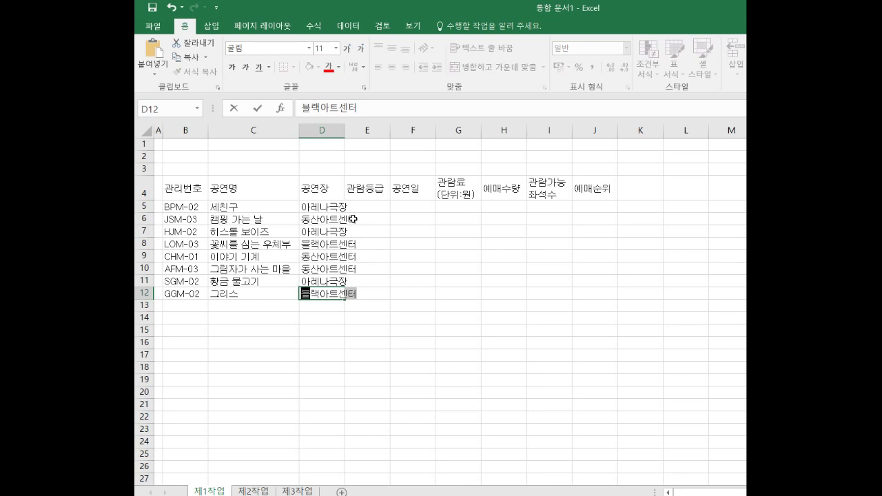
pyautogui.click(344, 129)
pyautogui.doubleClick(345, 129)
# Enter the age ratings 7세 이상 in E5 and 9세 이상 in E6
pyautogui.click(399, 205)
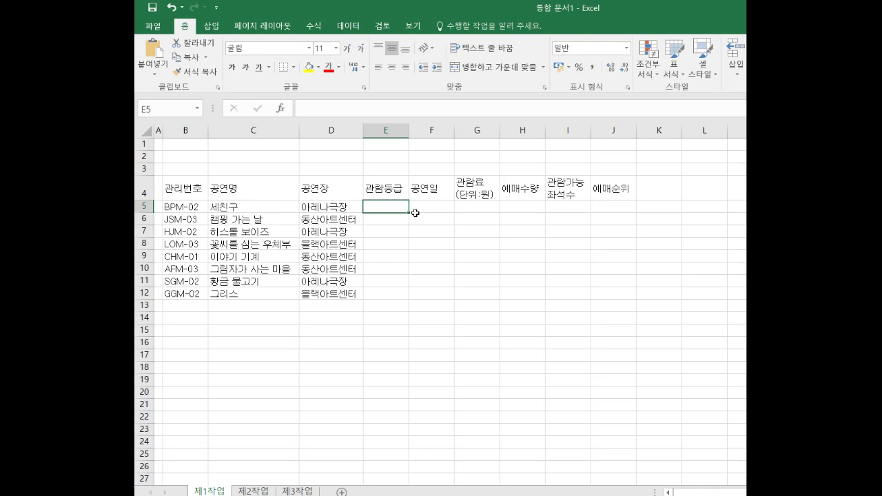
pyautogui.write('7세 이상')
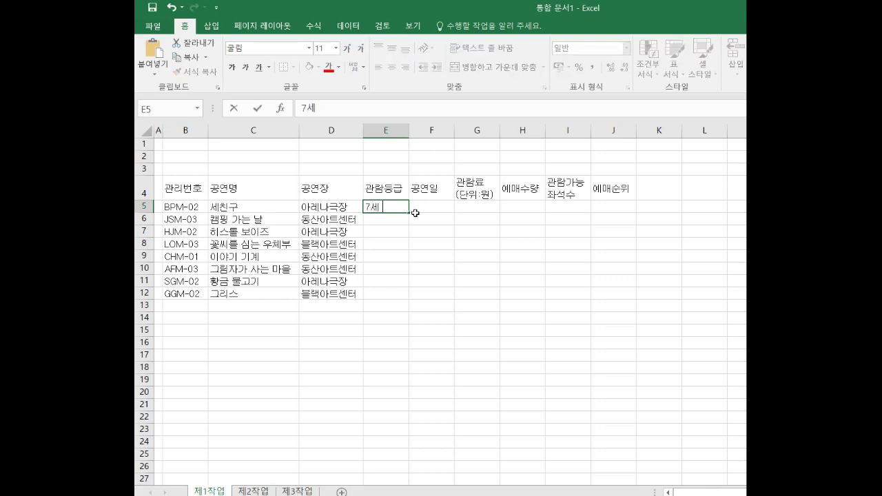
pyautogui.press('Return')
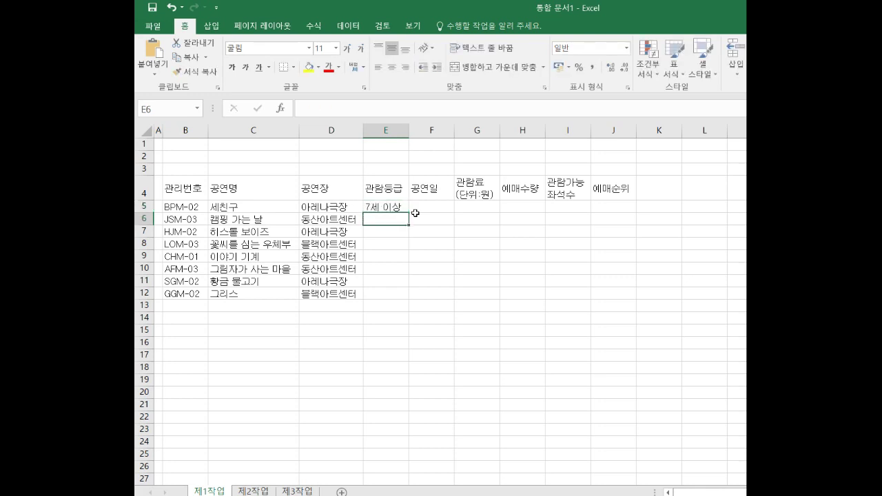
pyautogui.write('9세 이상')
pyautogui.press('Return')
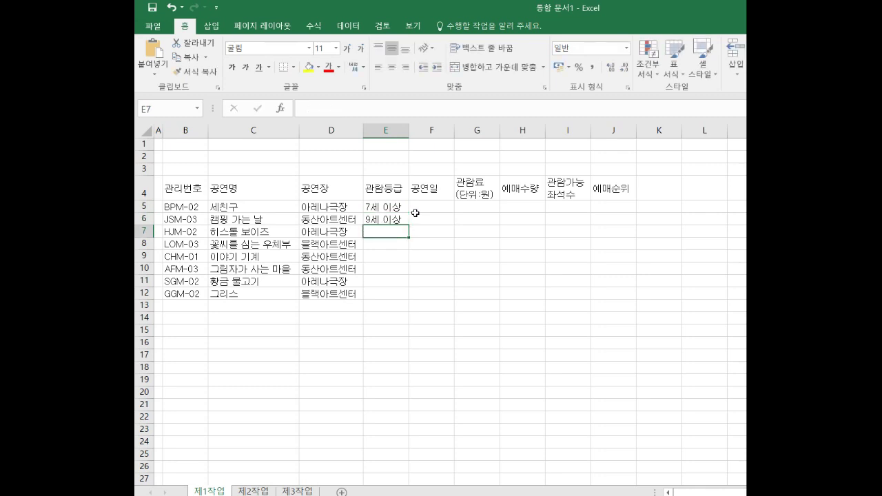
# Enter the age ratings 15세 이상 in E7 and 19세 이상 in E8
pyautogui.write('15세')
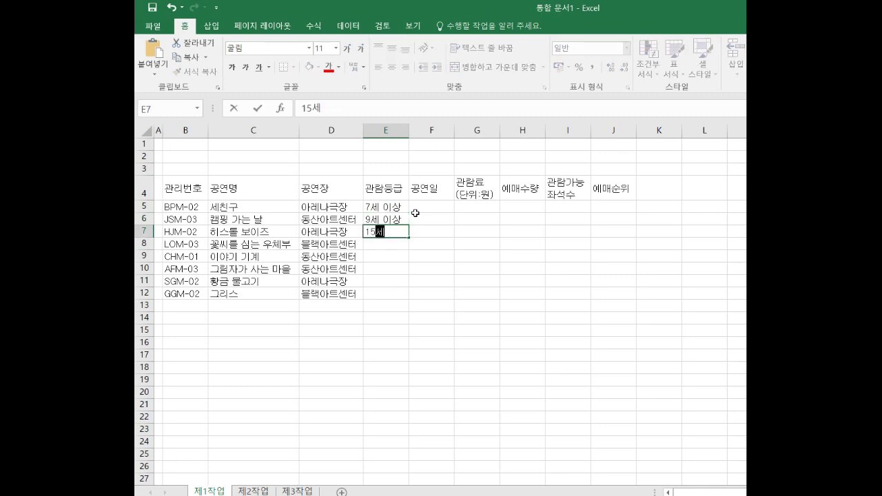
pyautogui.write(' 이상')
pyautogui.press('Return')
pyautogui.write('19')
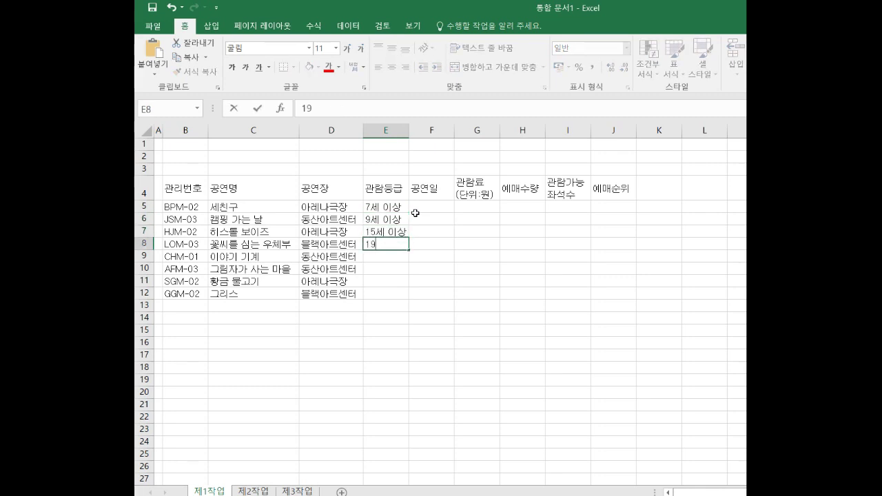
pyautogui.write('ㅅ세 이상')
pyautogui.press('Return')
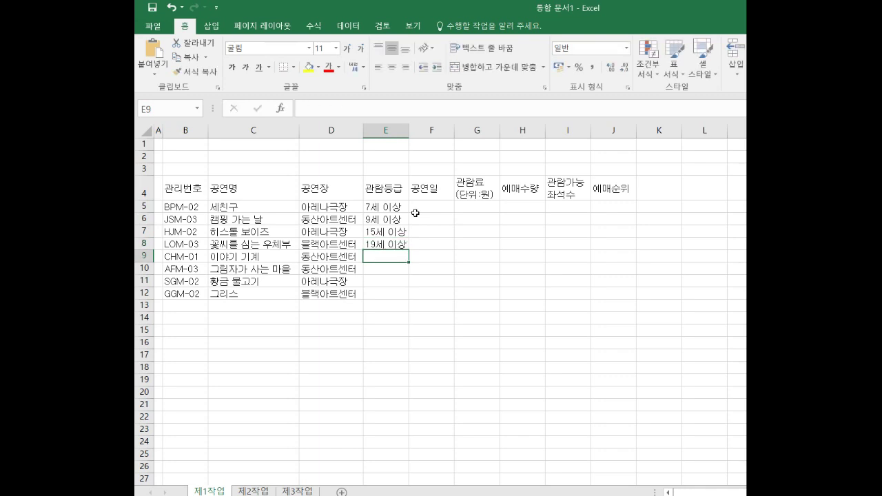
# Enter the age ratings 3세 이상, 9세 이상, 15세 이상 and 19세 이상 in cells E9 to E12
pyautogui.write('3세 이상')
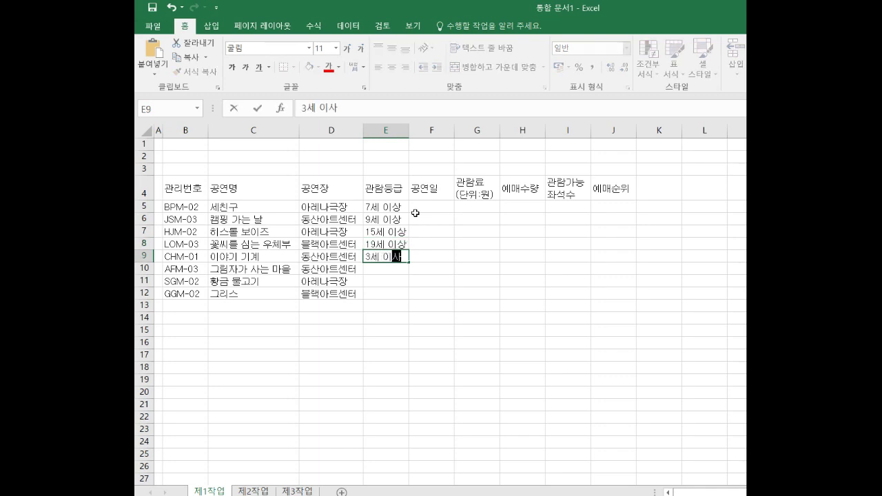
pyautogui.press('Return')
pyautogui.write('9세 이상')
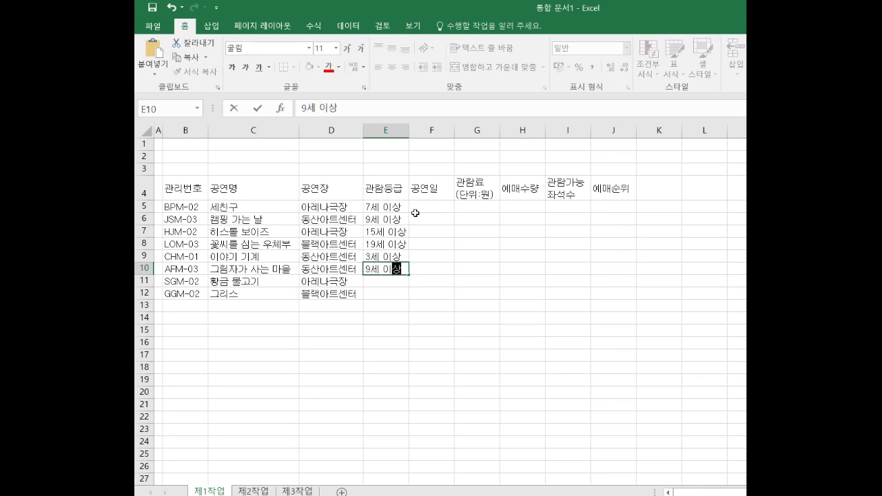
pyautogui.press('Return')
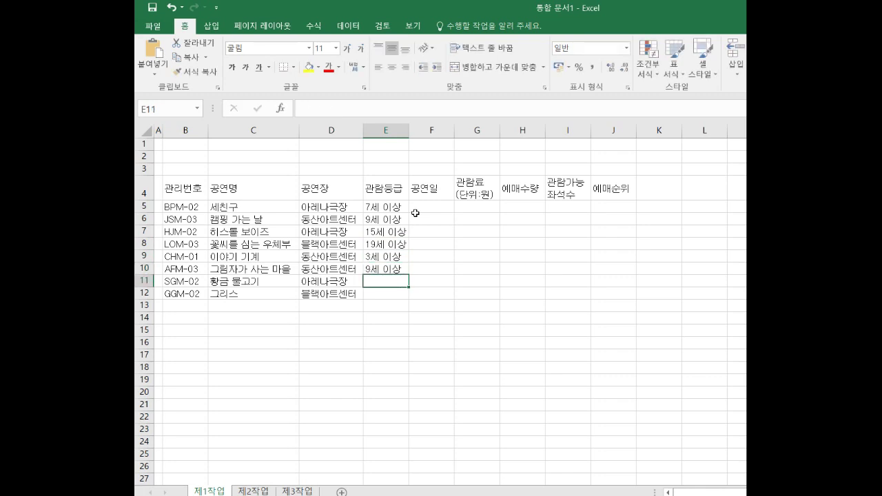
pyautogui.write('15세 이상')
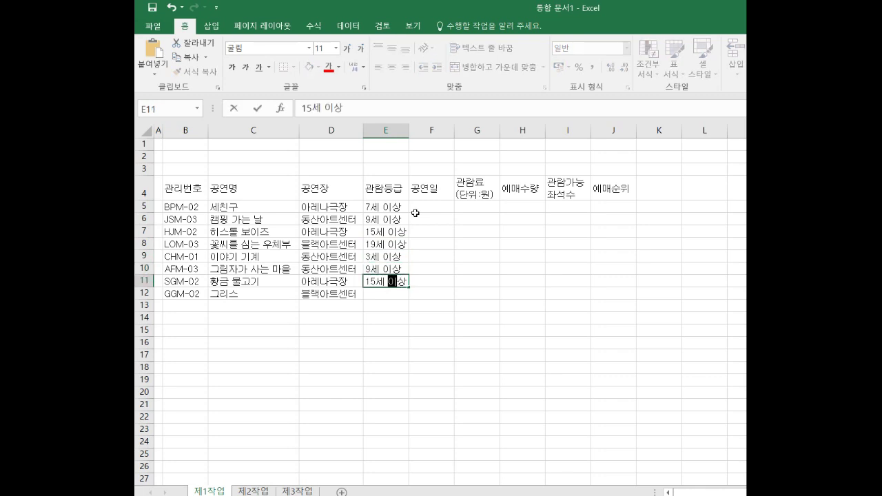
pyautogui.press('Return')
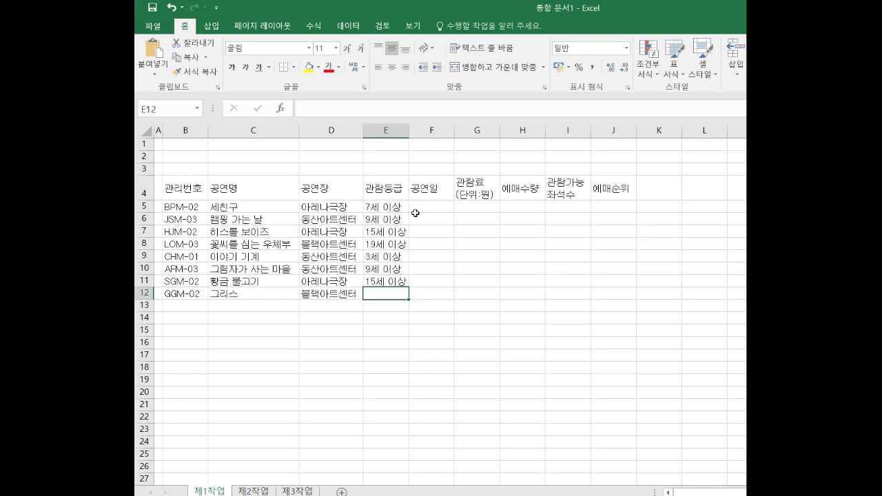
pyautogui.write('19세 이상')
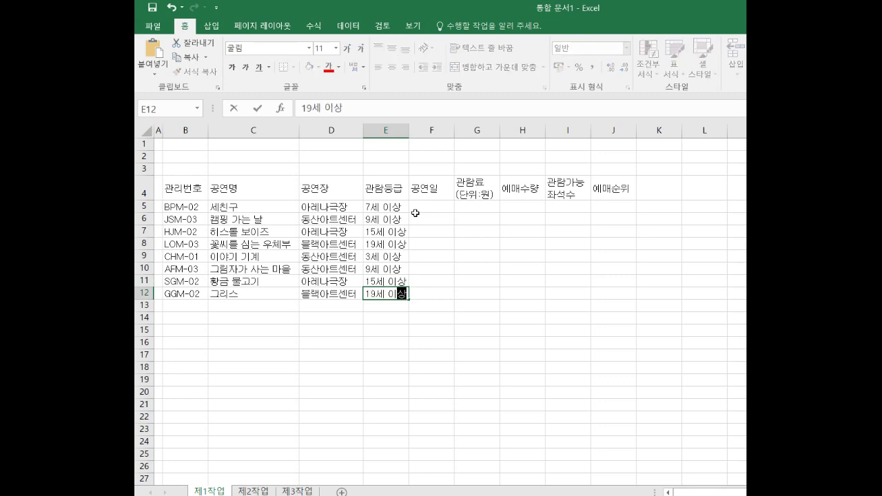
# Enter the performance dates 2019-05-10 in F5 and 2019-05-05 in F6
pyautogui.click(415, 207)
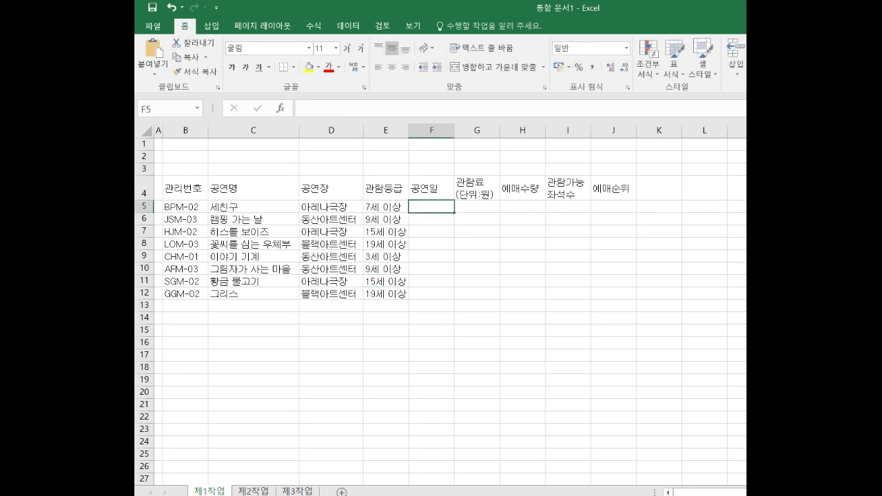
pyautogui.write('2019-')
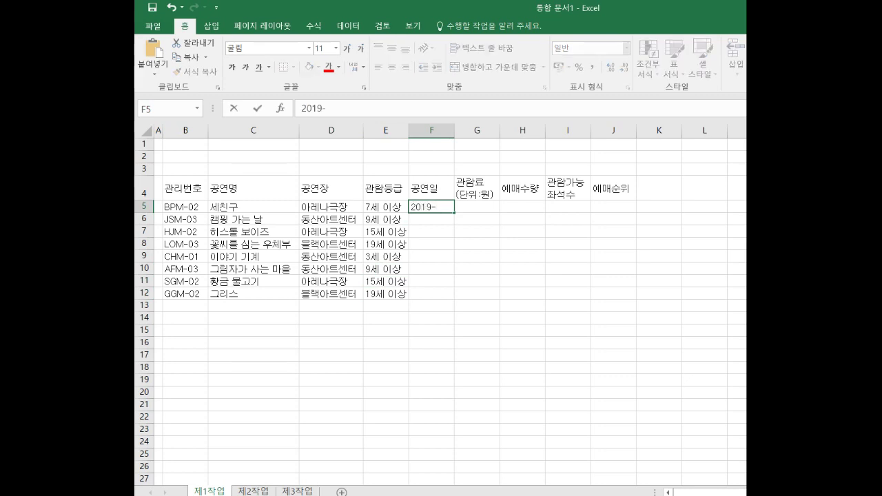
pyautogui.write('05-10')
pyautogui.press('Return')
pyautogui.write('2019')
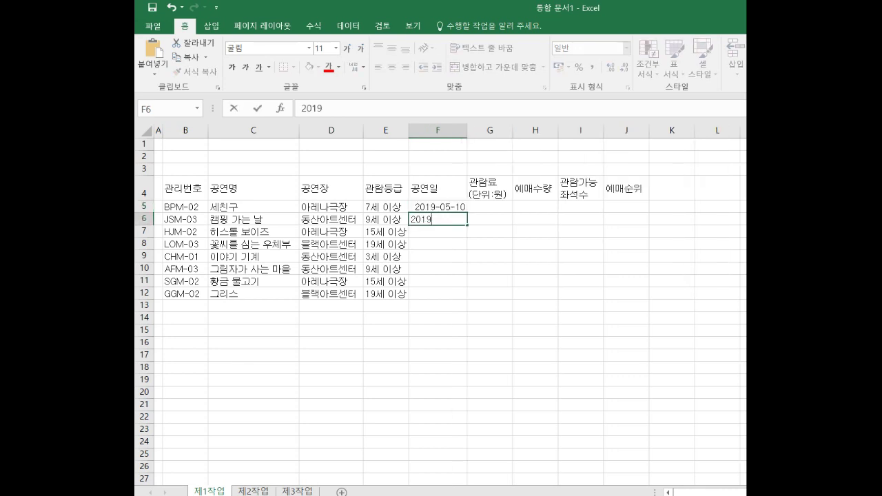
pyautogui.write('-05-05')
pyautogui.press('Return')
# Enter the performance dates 2019-06-08 in F7 and 2019-04-18 in F8
pyautogui.write('201')
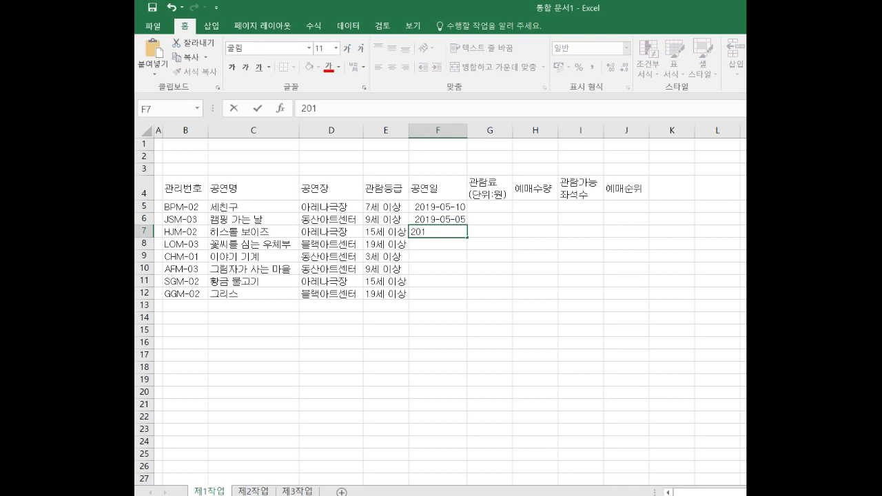
pyautogui.write('9-06-08')
pyautogui.press('Return')
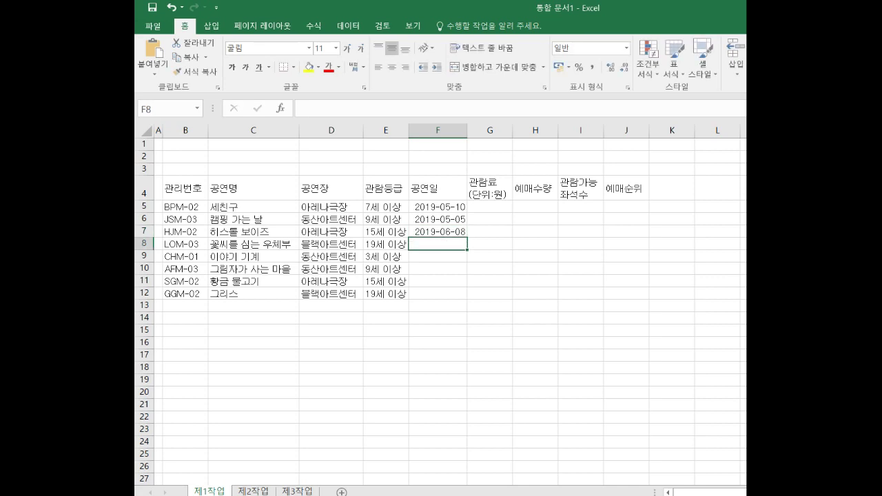
pyautogui.write('2019-')
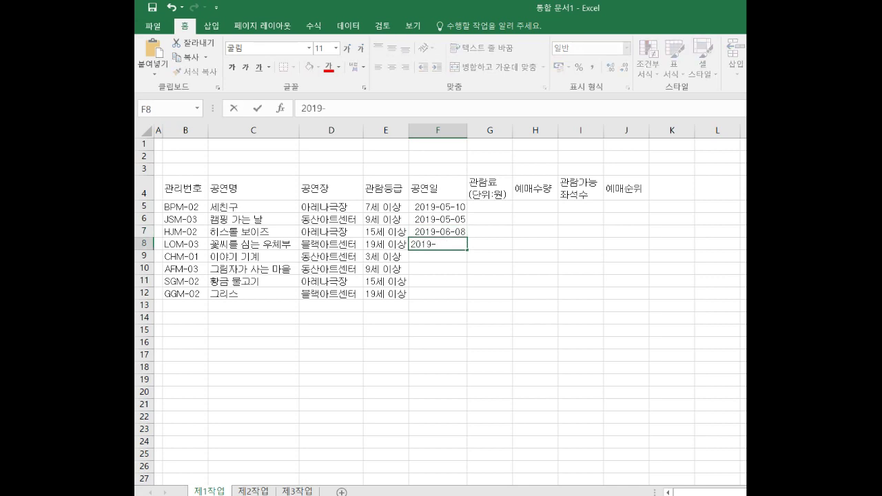
pyautogui.write('04-18')
pyautogui.hotkey('ctrl', 'Return')
pyautogui.press('Return')
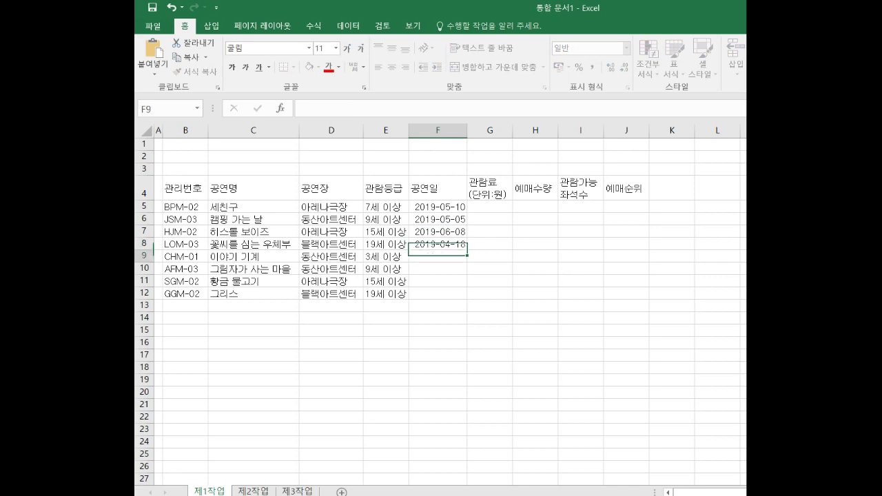
# Enter the performance dates 2019-04-26 in F9 and 2019-05-06 in F10
pyautogui.write('2019-04-26')
pyautogui.press('Return')
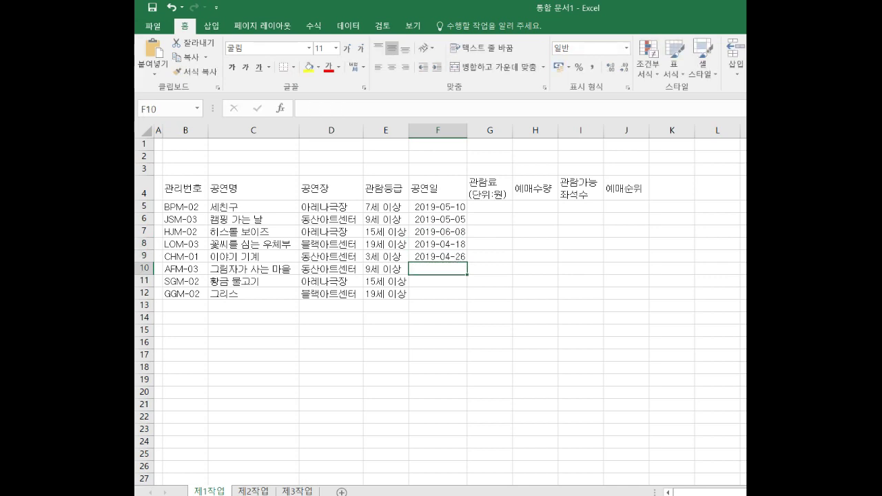
pyautogui.write('2019-')
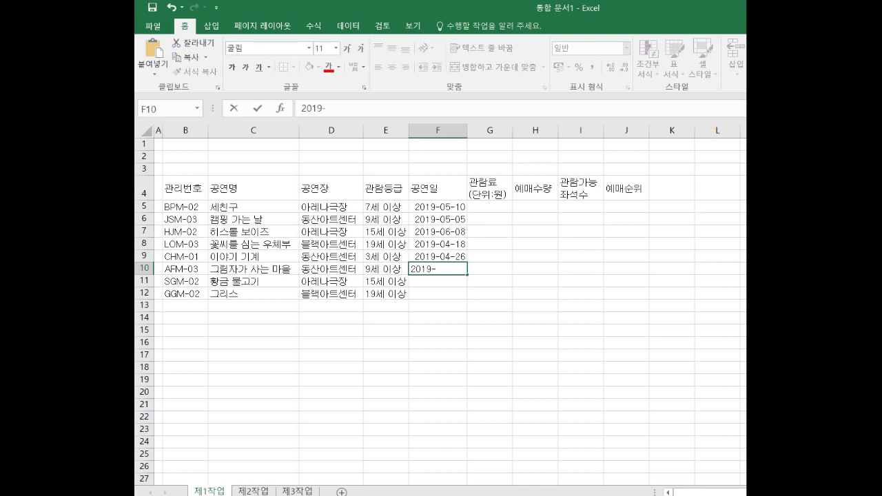
pyautogui.write('05-06')
pyautogui.press('Return')
# Enter the performance dates 2019-04-30 in F11 and 2019-06-27 in F12
pyautogui.write('20')
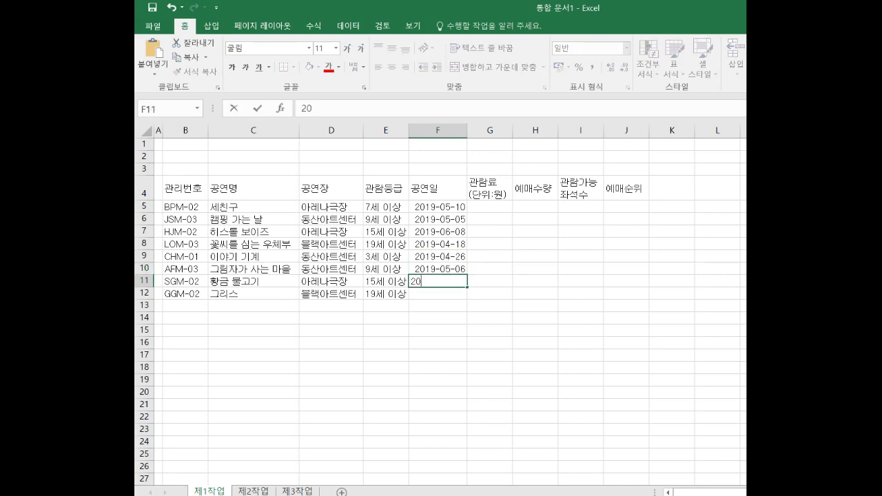
pyautogui.write('19-04-30')
pyautogui.press('Return')
pyautogui.write('2')
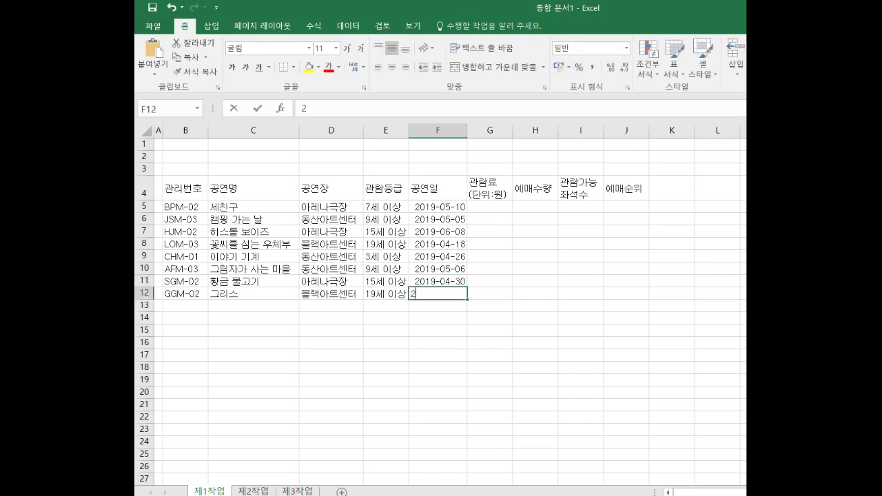
pyautogui.write('019-06-27')
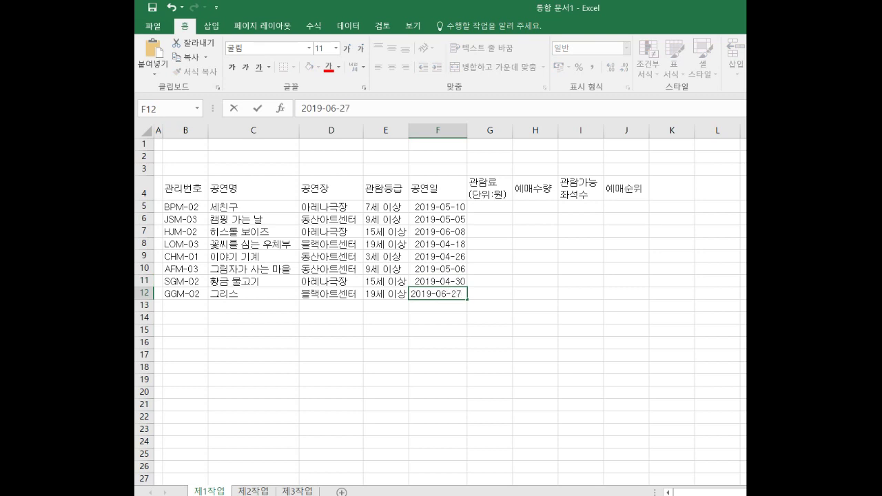
# Enter the ticket prices 30000 in G5 and 70000 in G6
pyautogui.click(490, 294)
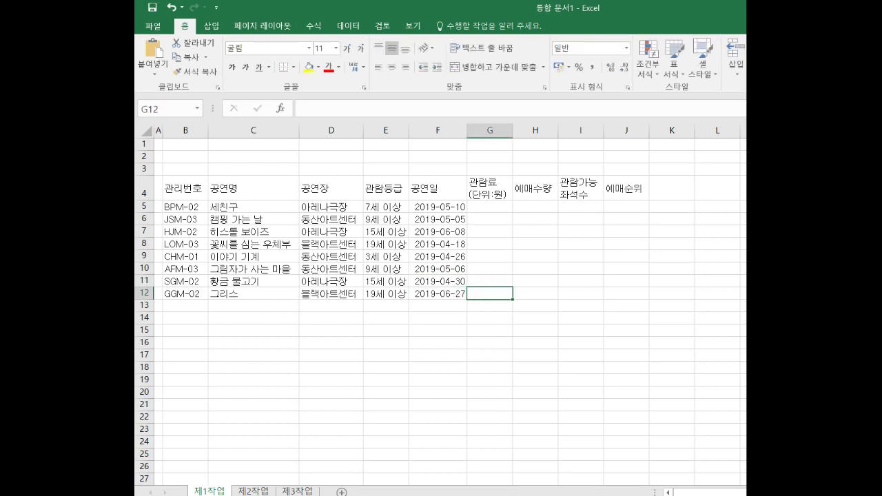
pyautogui.press('Up')
pyautogui.press('Up')
pyautogui.press('Up')
pyautogui.press('Up')
pyautogui.press('Up')
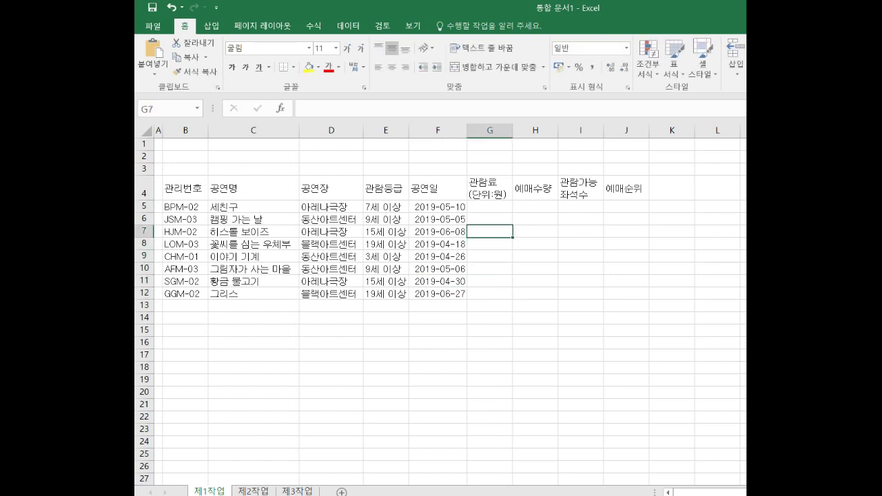
pyautogui.press('Up')
pyautogui.press('Up')
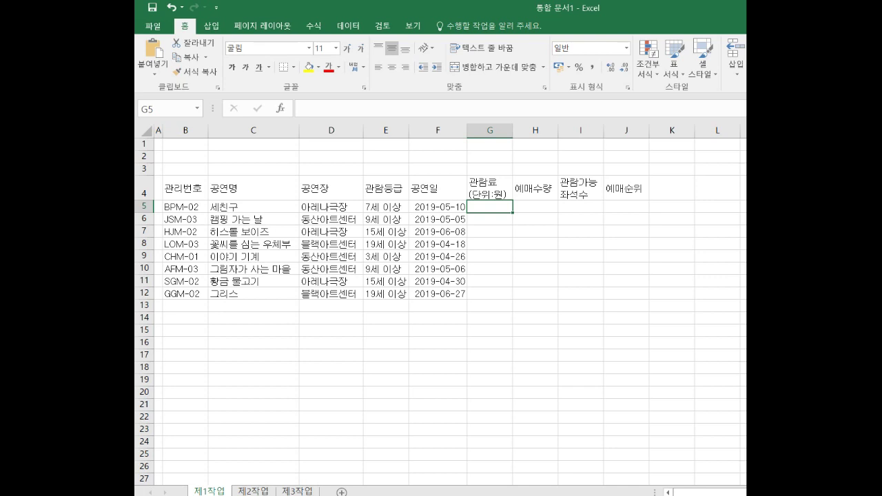
pyautogui.click(441, 211)
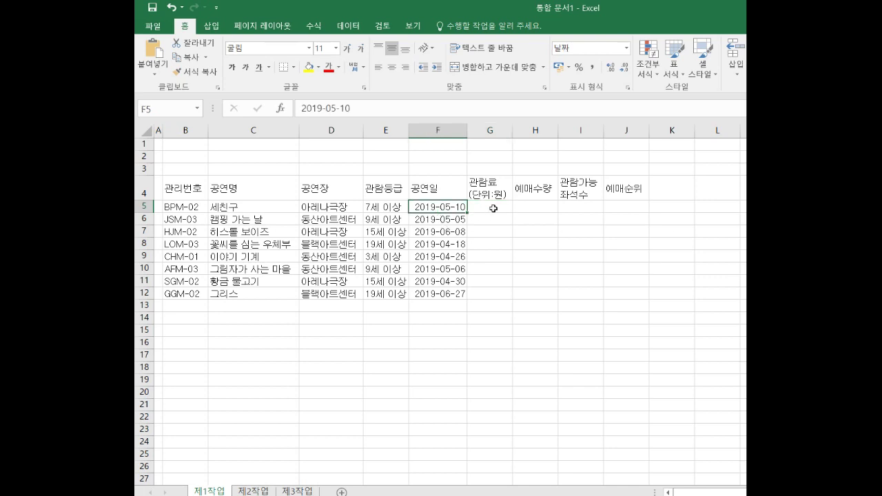
pyautogui.click(494, 208)
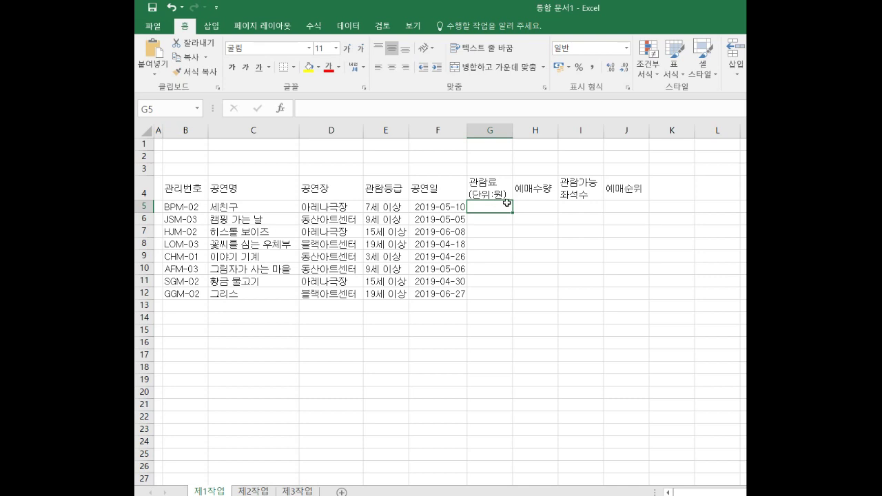
pyautogui.write('30000')
pyautogui.press('Return')
pyautogui.write('70000')
pyautogui.press('Return')
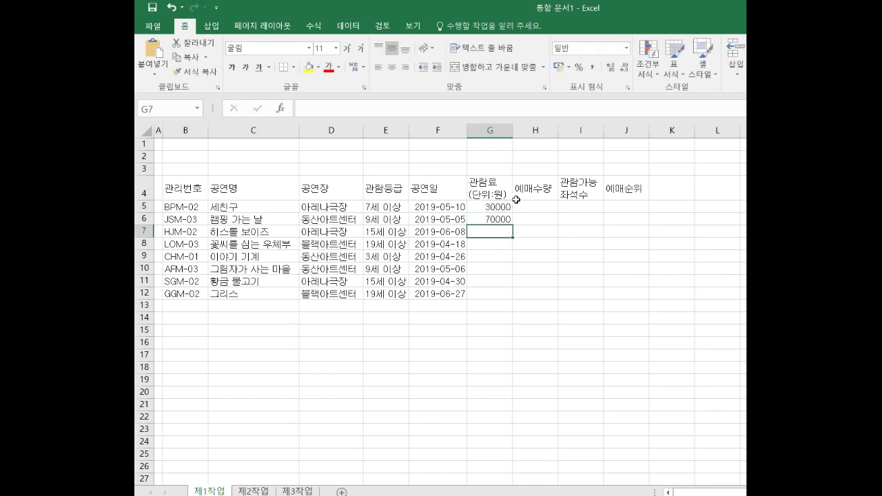
# Enter the ticket prices 80000 in G7, 80000 in G8 and 30000 in G9
pyautogui.write('80000')
pyautogui.press('Return')
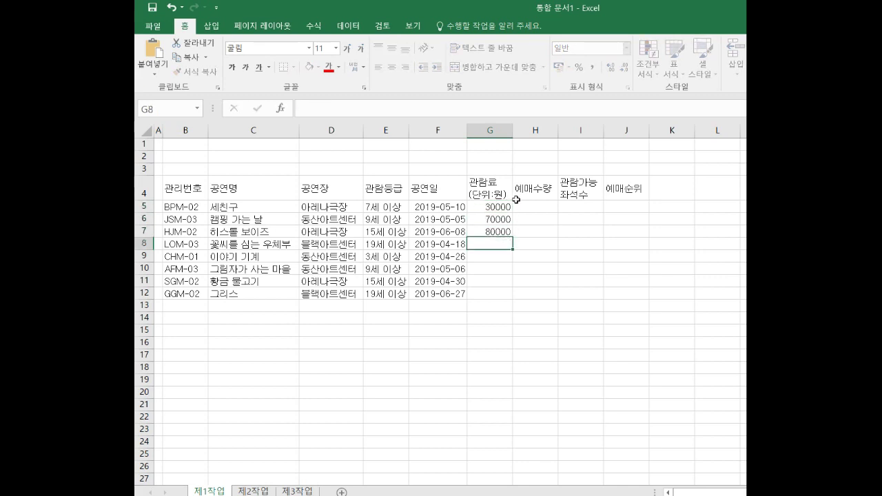
pyautogui.write('80000')
pyautogui.press('Return')
pyautogui.write('30000')
pyautogui.press('Return')
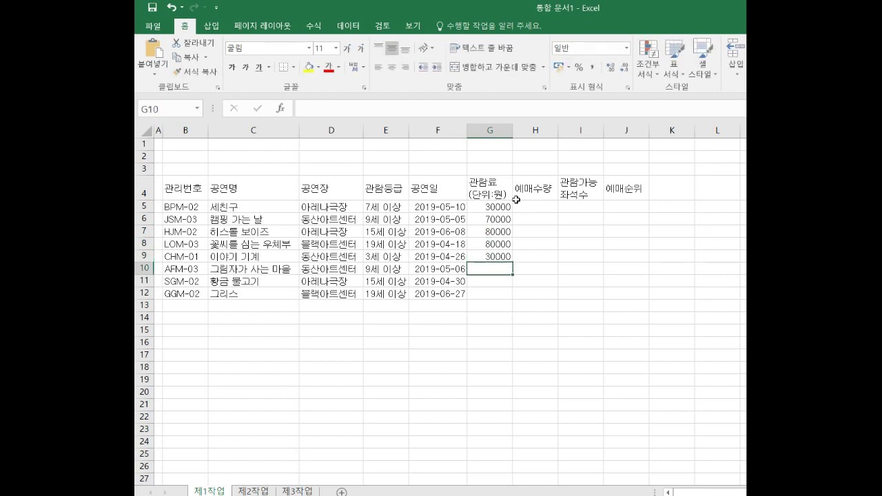
# Enter the ticket prices 66000 in G10, 90000 in G11 and 50000 in G12
pyautogui.write('66000')
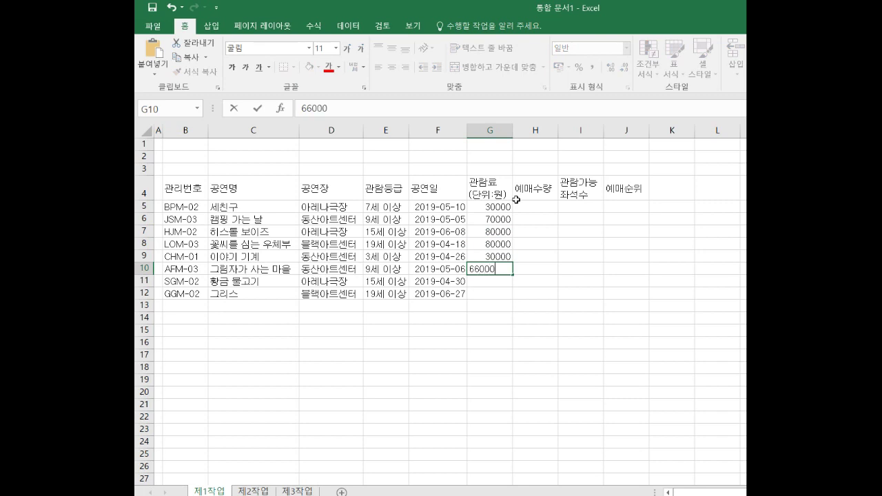
pyautogui.press('Return')
pyautogui.write('90000')
pyautogui.press('Return')
pyautogui.write('50000')
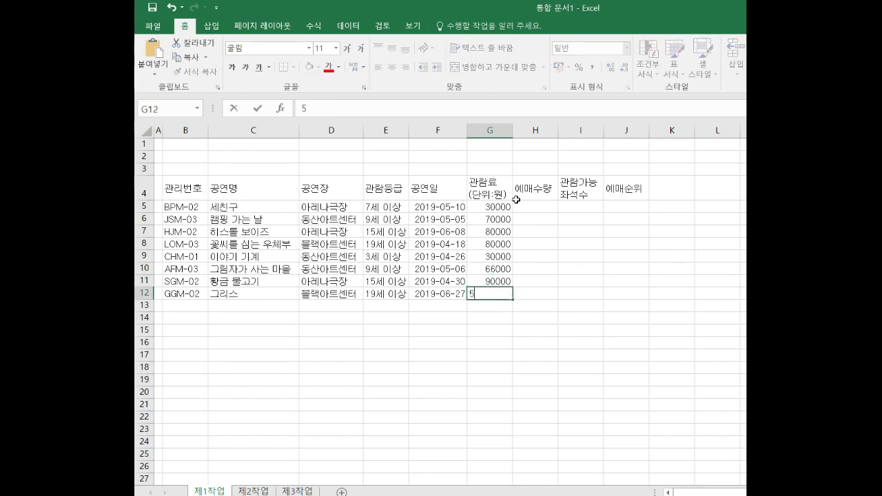
pyautogui.press('Tab')
# Enter the booking quantities 667 in H5 and 1954 in H6
pyautogui.press('Up')
pyautogui.press('Up')
pyautogui.press('Up')
pyautogui.press('Up')
pyautogui.press('Up')
pyautogui.press('Up')
pyautogui.press('Up')
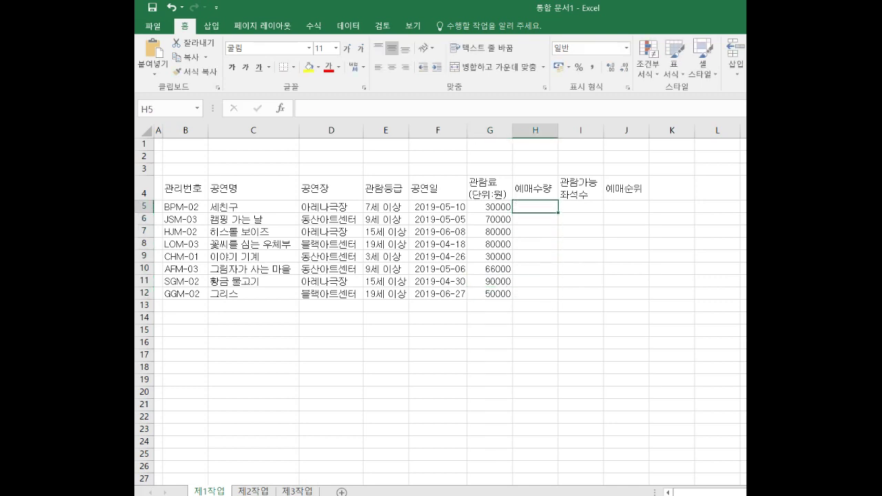
pyautogui.write('667')
pyautogui.press('Return')
pyautogui.write('1954')
pyautogui.press('Return')
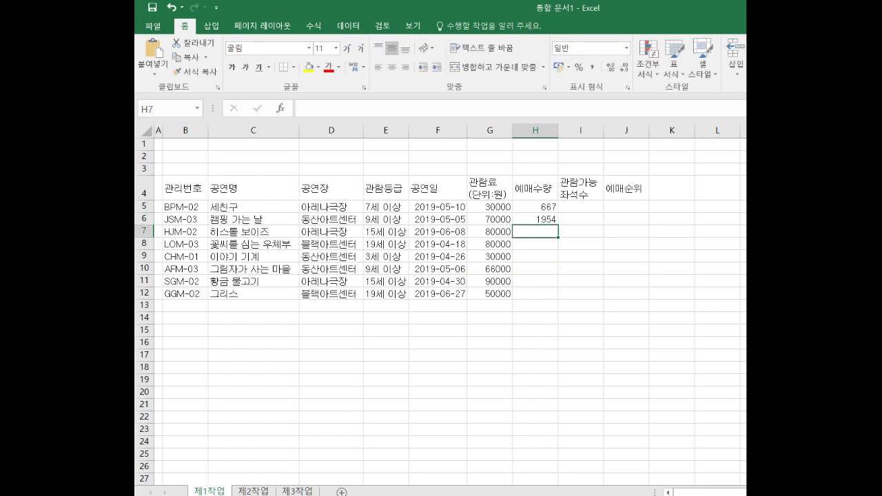
# Enter the booking quantities 705 in H7, 2752 in H8 and 598 in H9
pyautogui.write('705')
pyautogui.press('Return')
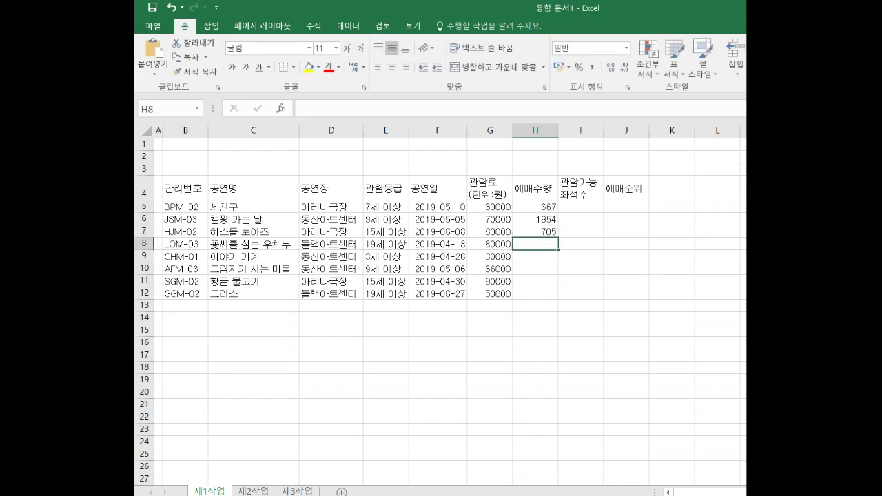
pyautogui.write('27')
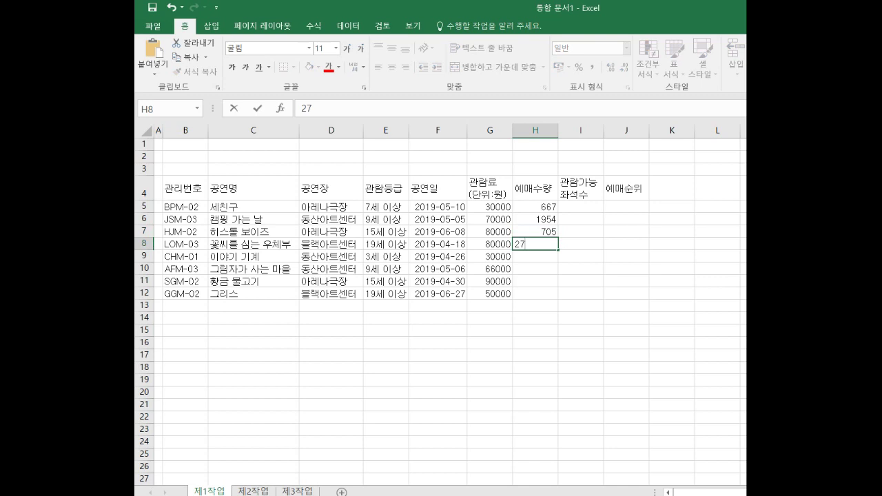
pyautogui.write('52')
pyautogui.press('Return')
pyautogui.write('598')
pyautogui.press('Return')
# Enter the booking quantities 521 in H10, 800 in H11 and 1719 in H12
pyautogui.write('52')
pyautogui.press('Return')
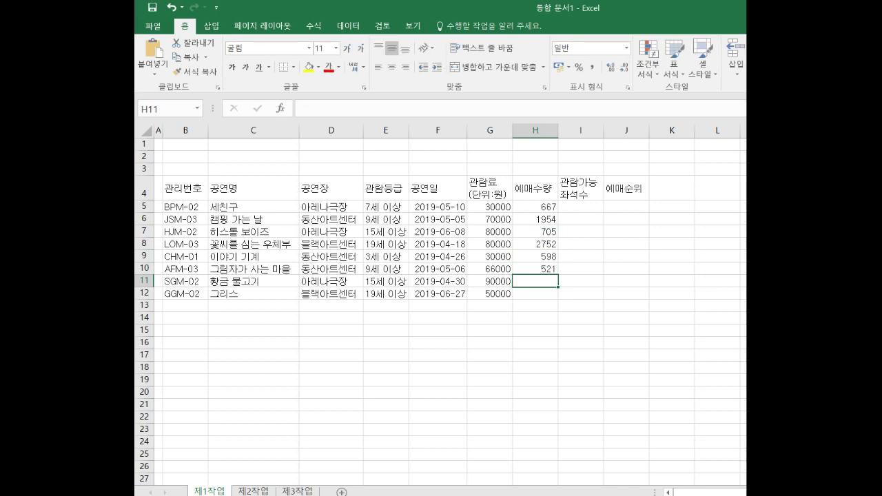
pyautogui.write('800')
pyautogui.press('Return')
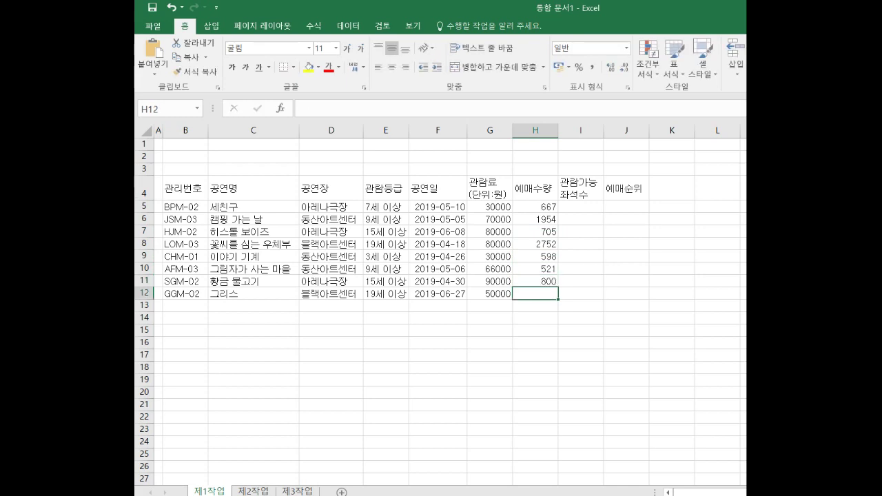
pyautogui.write('1719')
pyautogui.press('Return')
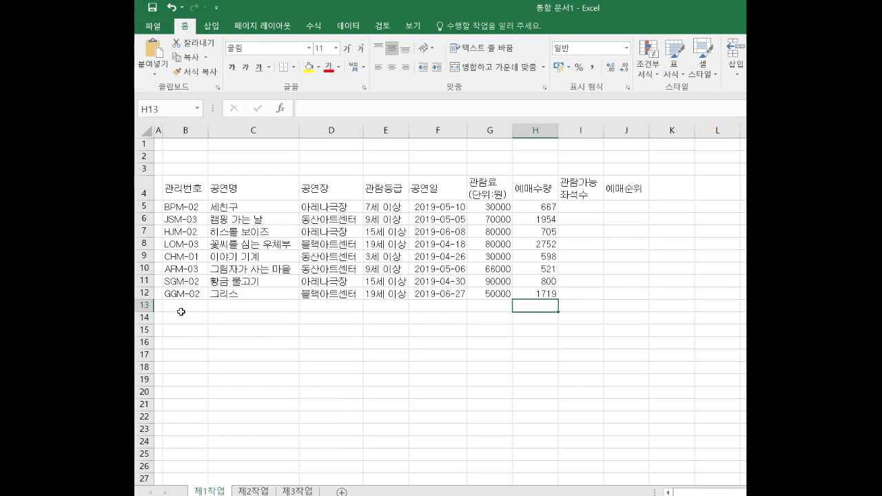
# Merge and center cells B13:D13 below the table data
pyautogui.moveTo(181, 306); pyautogui.dragTo(331, 302)
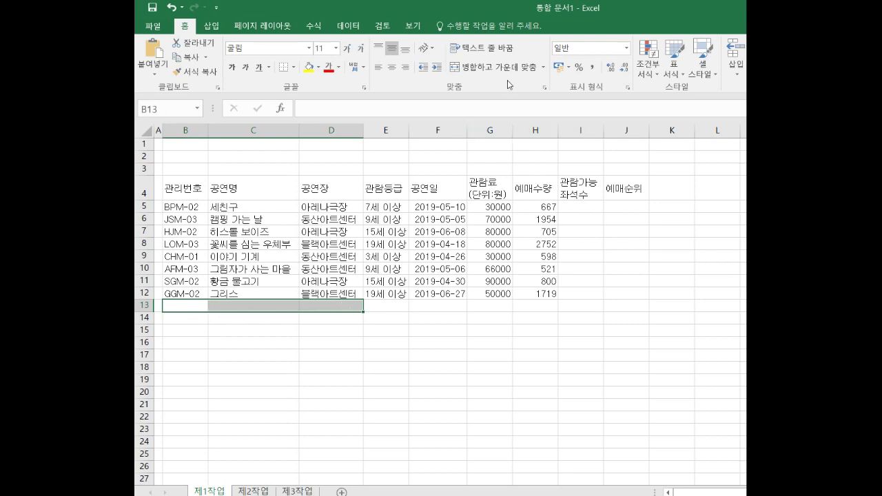
pyautogui.click(543, 67)
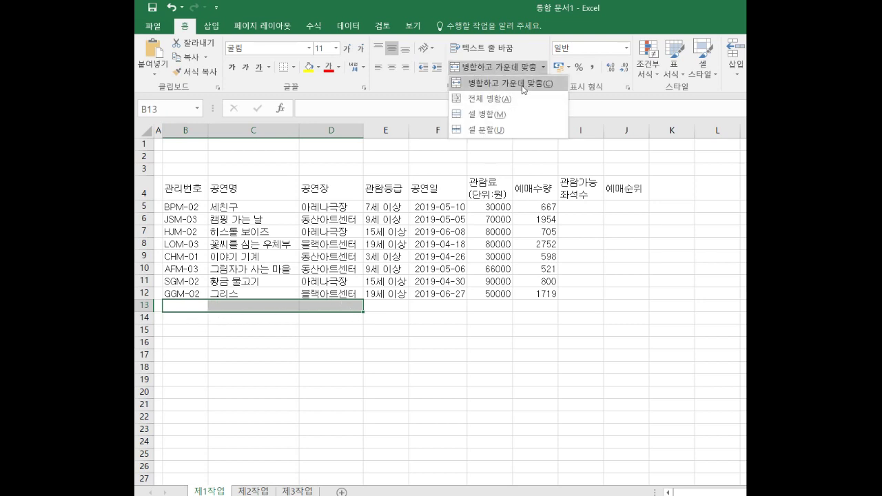
pyautogui.click(523, 83)
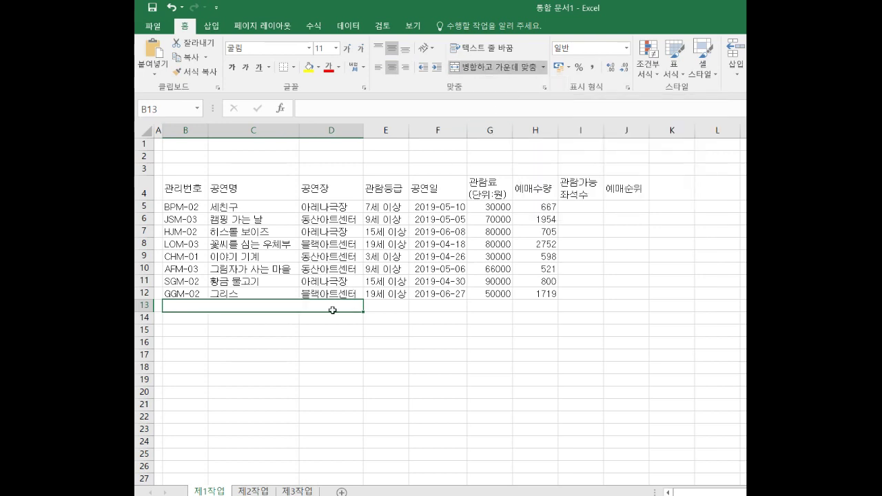
# Enter the label 아레나 극장의 관람료(단위:원) 평균 in the merged cell B13
pyautogui.write('아레나 극장')
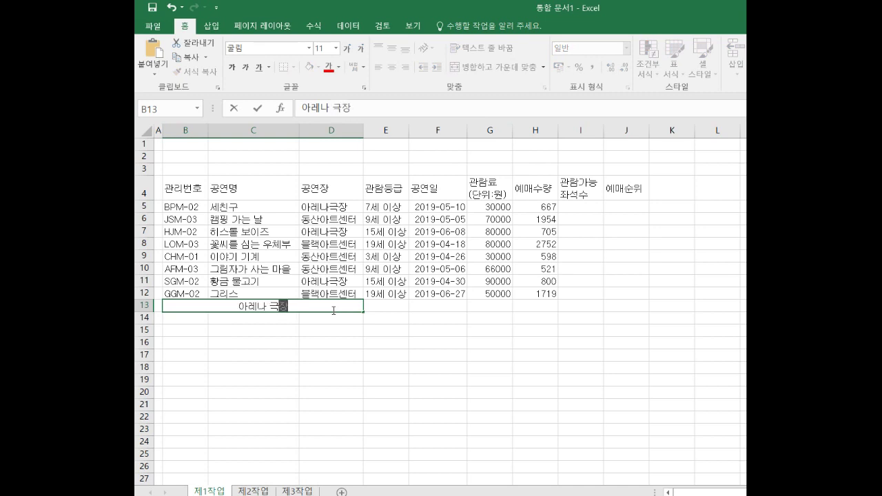
pyautogui.write('의 관람료')
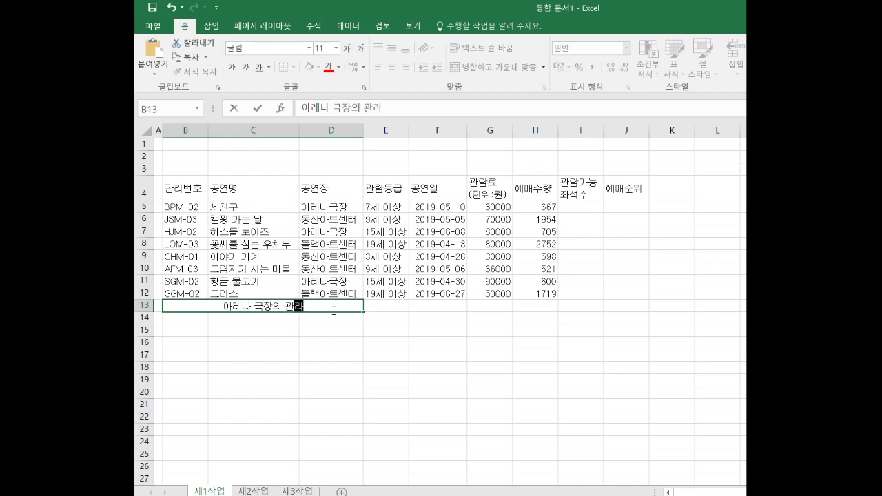
pyautogui.write('(')
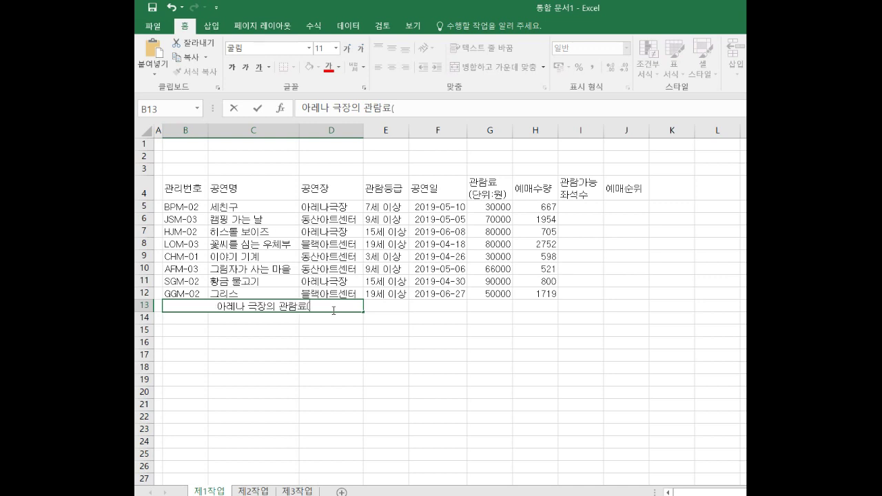
pyautogui.write('단위:')
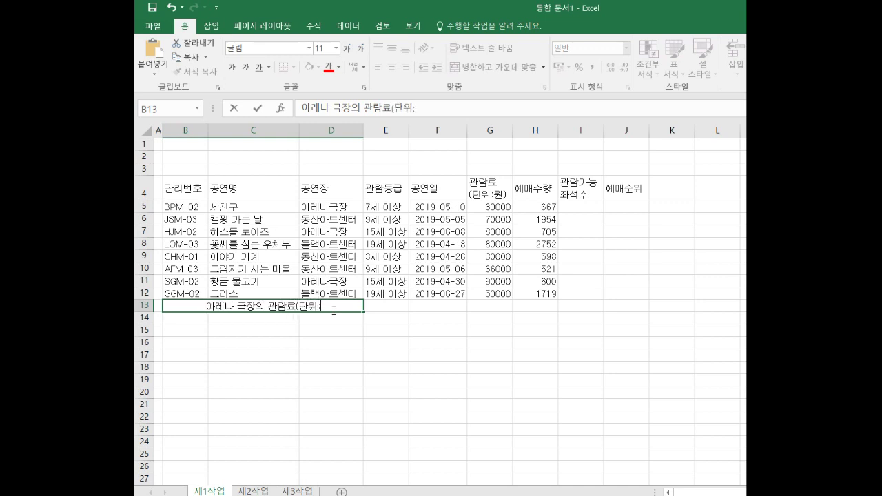
pyautogui.write('원(')
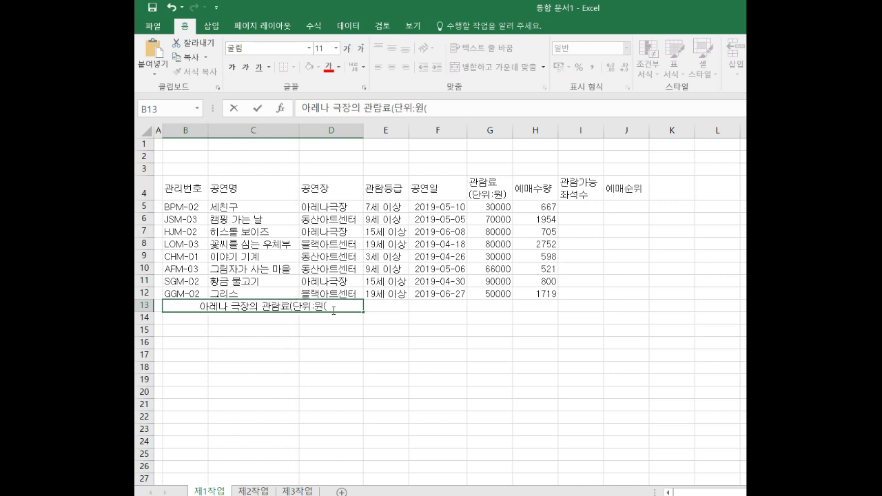
pyautogui.press('BackSpace')
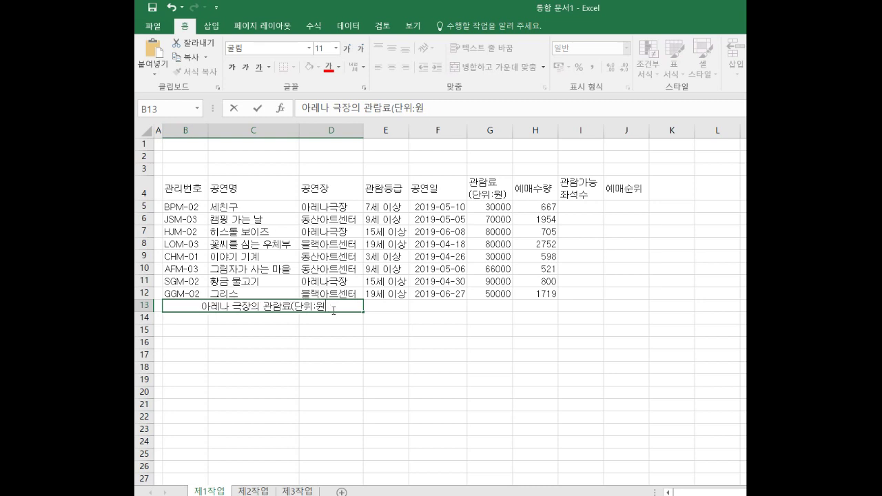
pyautogui.write(') 평균')
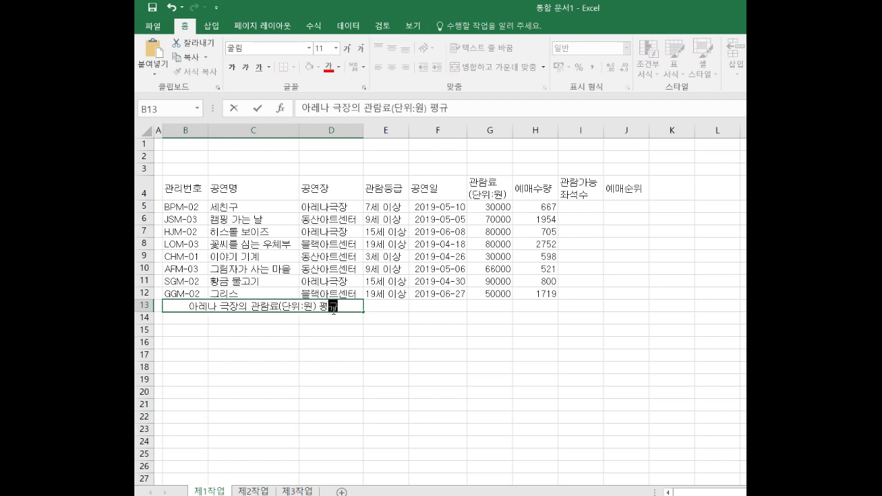
pyautogui.press('Return')
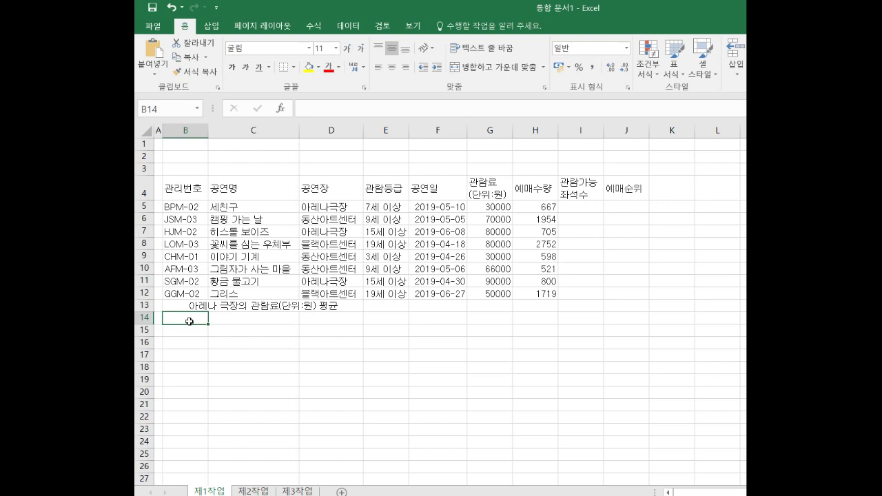
# Merge and center cells B14:D14 and enter the label 예매수량이 평균 이상인 공연 개수
pyautogui.moveTo(187, 318); pyautogui.dragTo(326, 317)
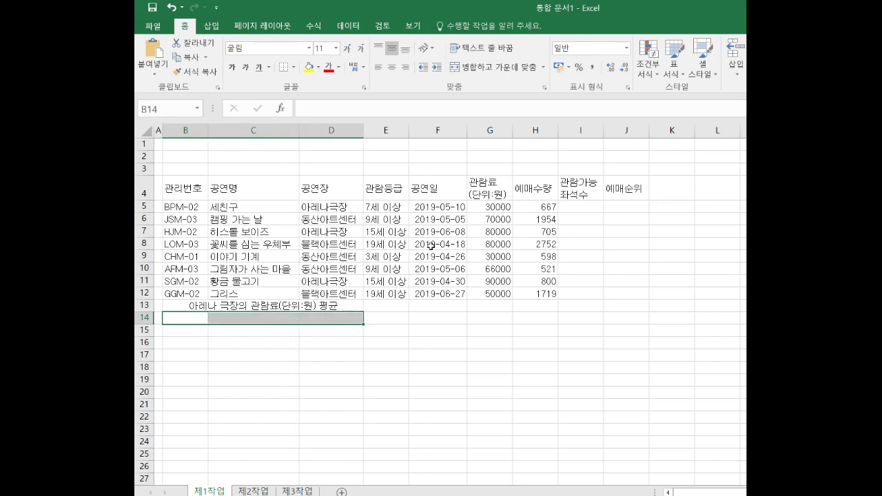
pyautogui.click(504, 71)
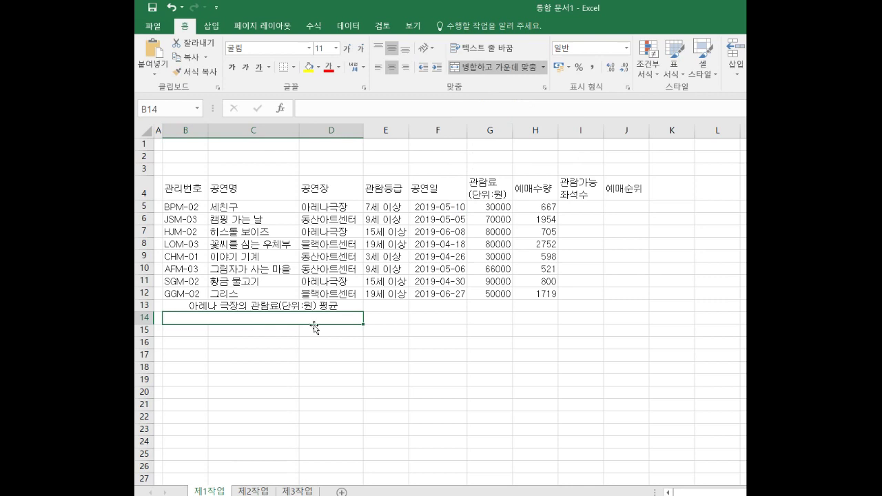
pyautogui.write('예매수량이 평균')
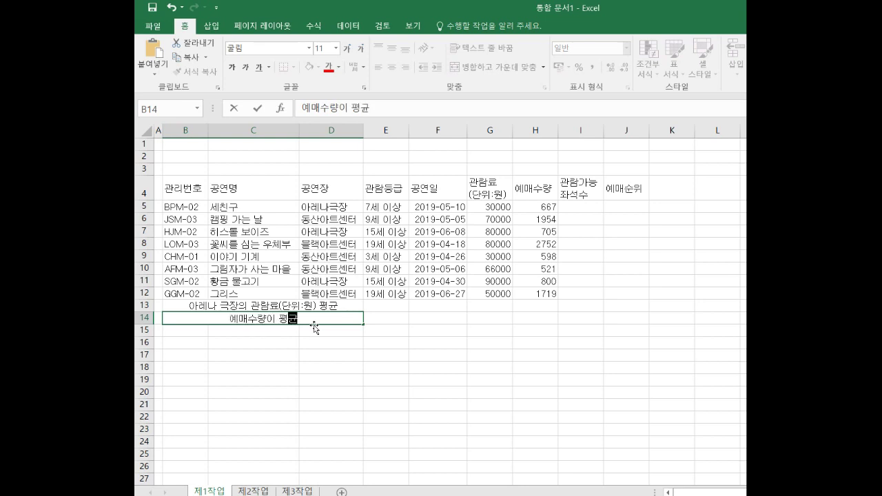
pyautogui.write(' 이상인 공연 개수')
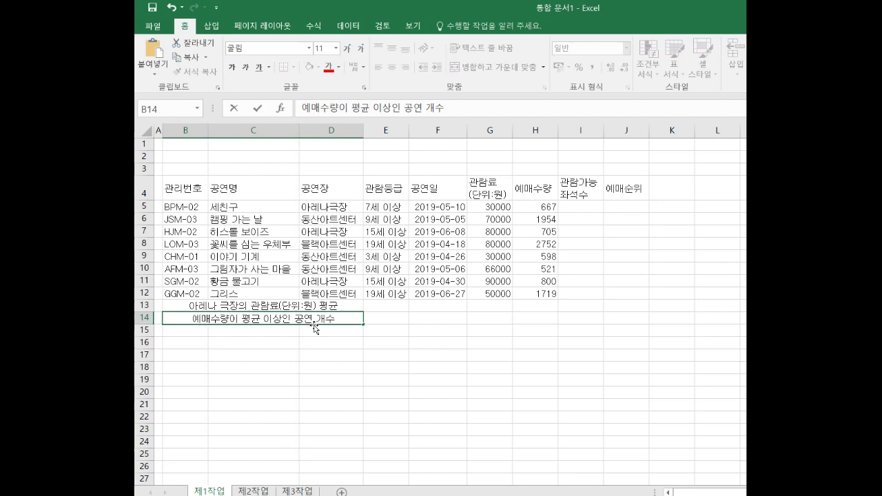
pyautogui.click(377, 340)
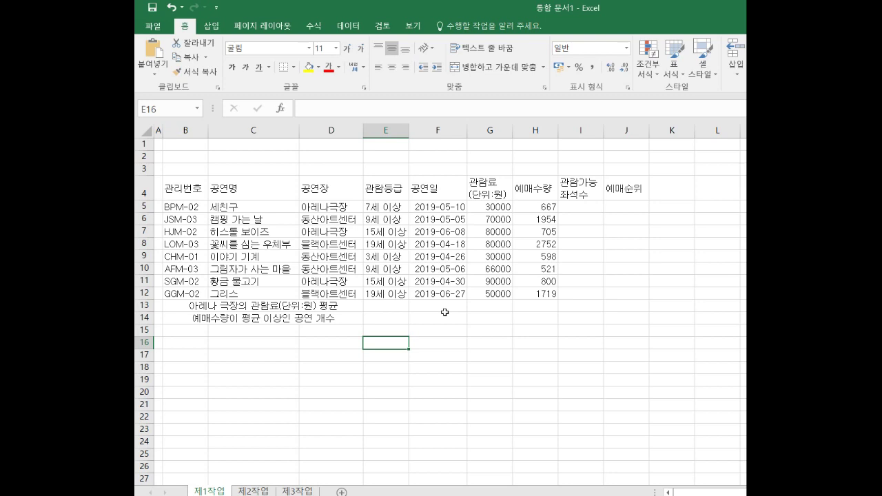
# Merge and center cells G13:I13
pyautogui.click(484, 307)
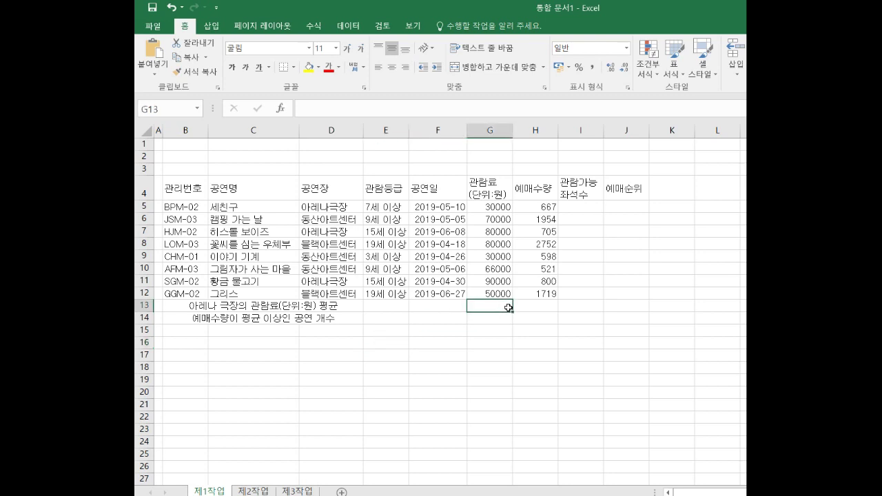
pyautogui.moveTo(510, 307); pyautogui.dragTo(577, 302)
pyautogui.click(527, 71)
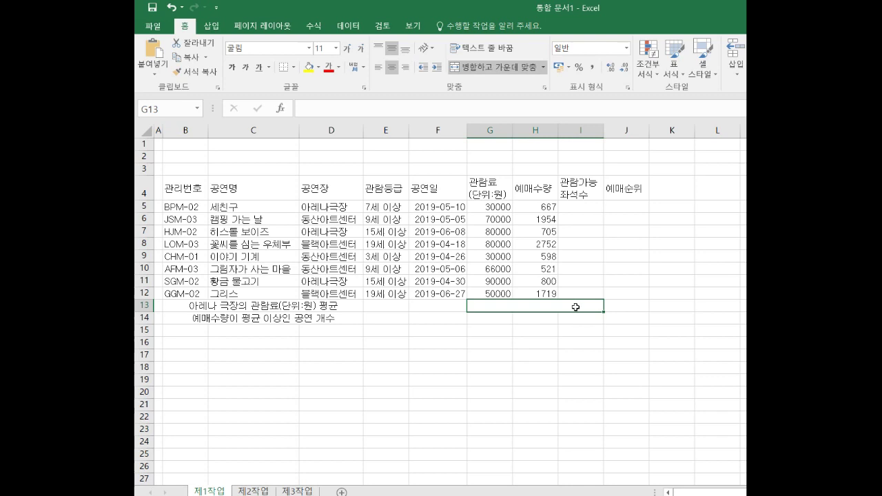
# Enter the label 최저 관람료(단위:원) in the merged cell G13
pyautogui.write('최저')
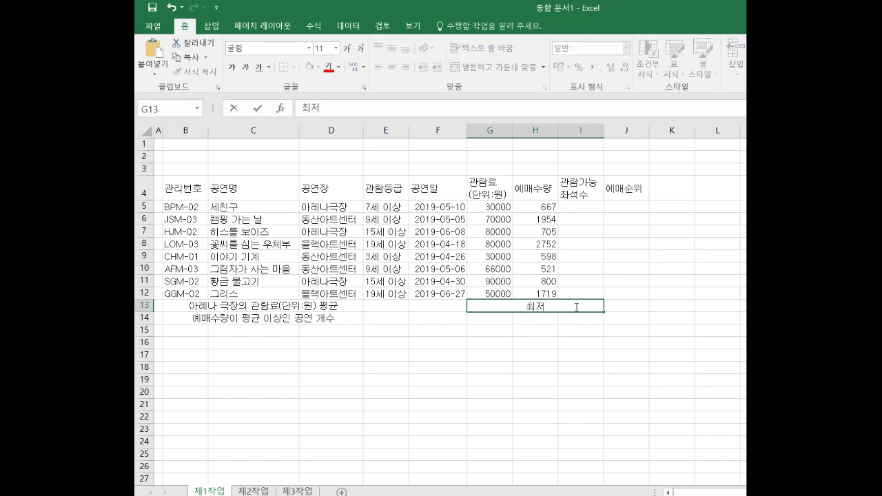
pyautogui.write(' 관람료(')
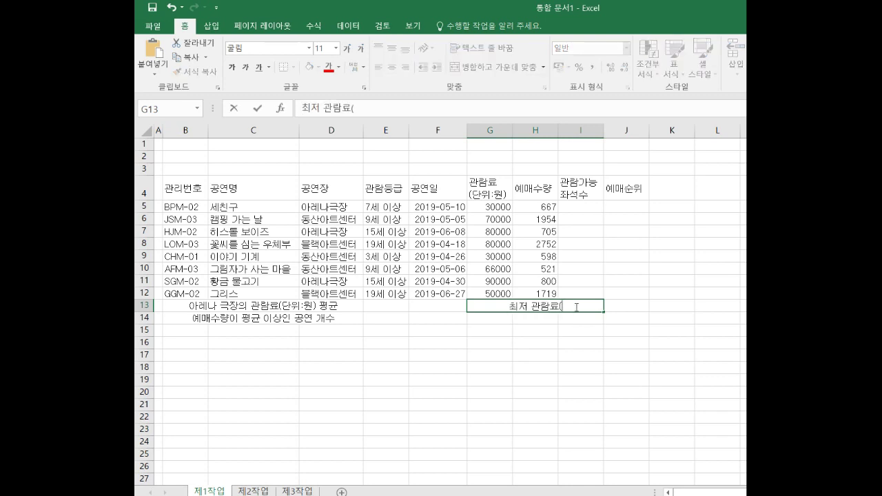
pyautogui.write('단위:원)')
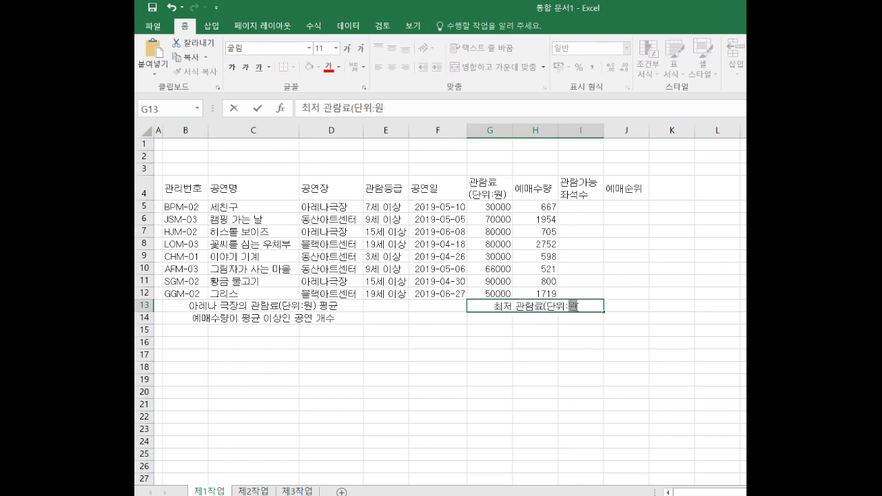
pyautogui.press('Return')
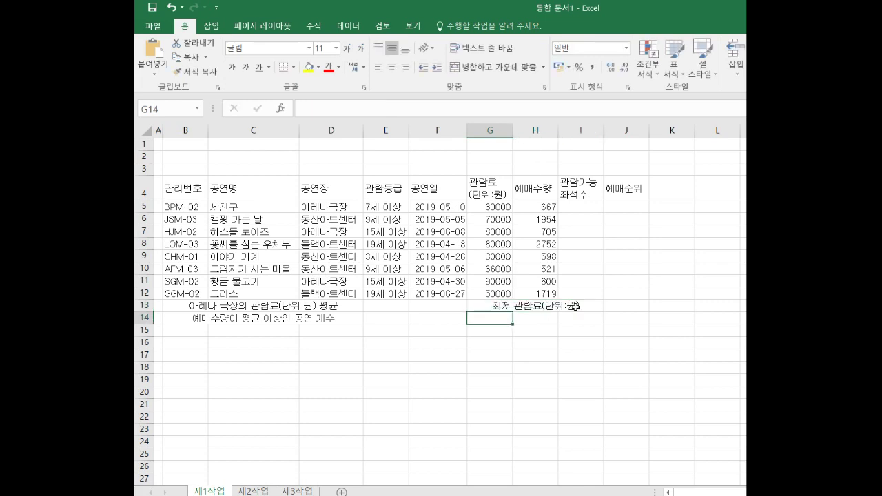
# Enter the labels 공연명 in cell G14 and 예매수량 in cell I14
pyautogui.write('공연명')
pyautogui.press('Tab')
pyautogui.press('Tab')
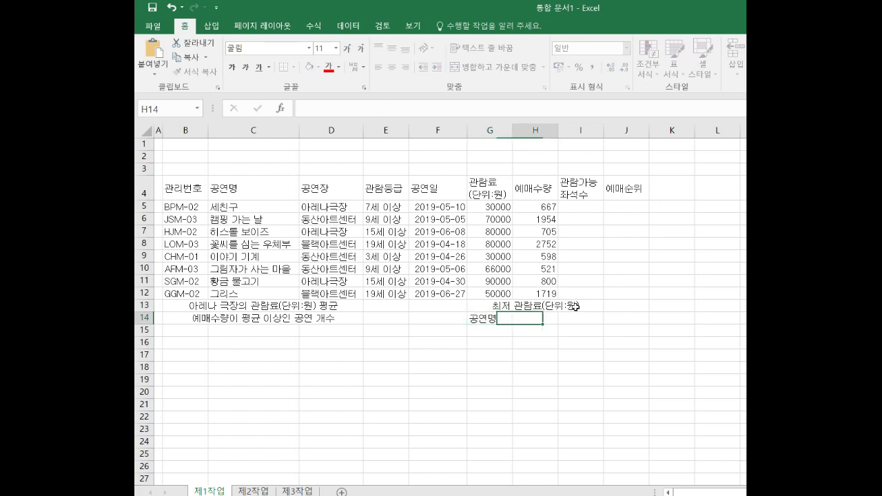
pyautogui.write('ㅇ예매수량')
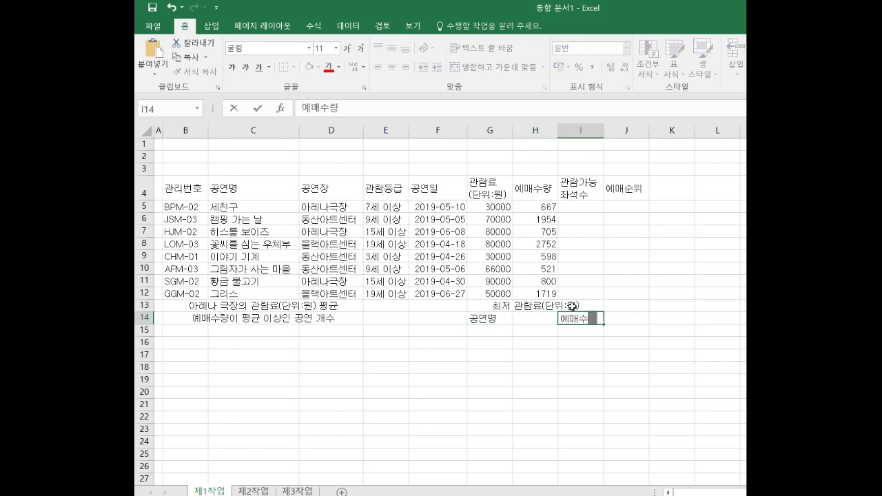
pyautogui.click(461, 358)
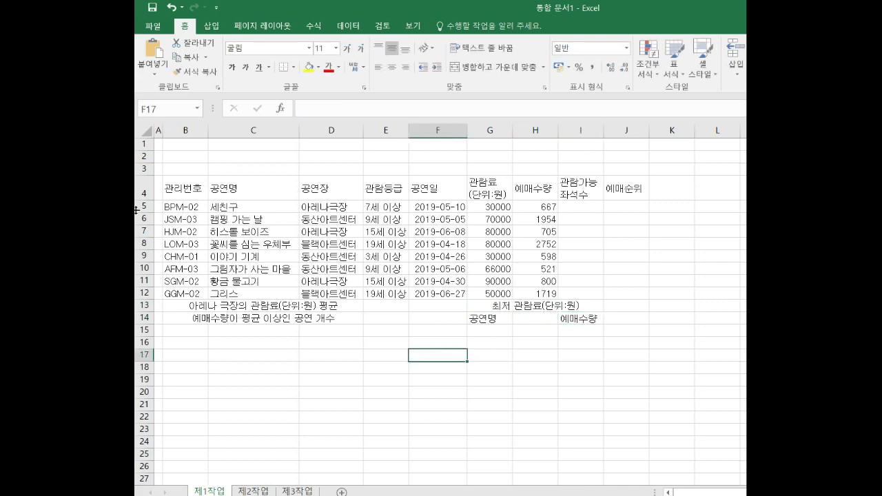
# Apply all borders to the table range B4:J14 and center its contents horizontally
pyautogui.moveTo(191, 187); pyautogui.dragTo(613, 317)
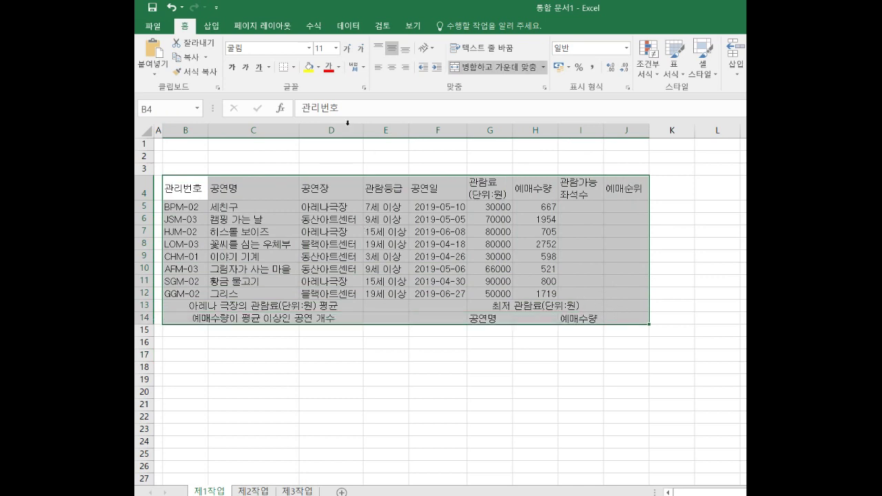
pyautogui.click(293, 67)
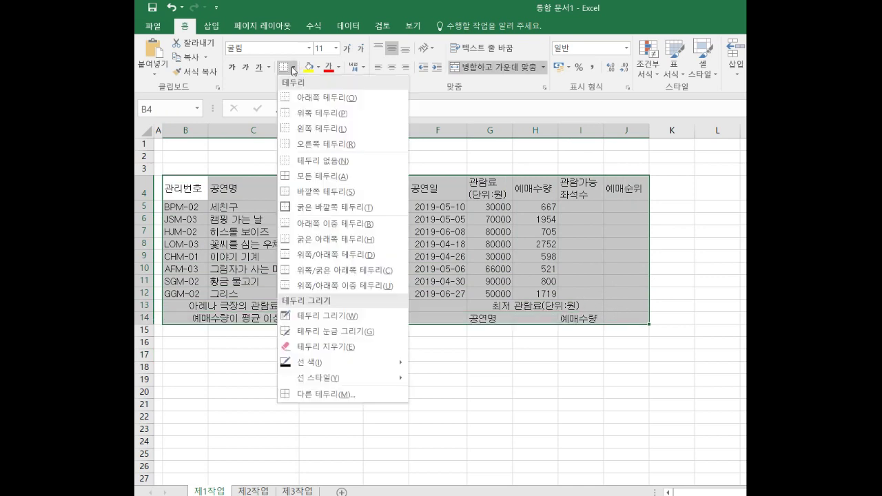
pyautogui.click(329, 180)
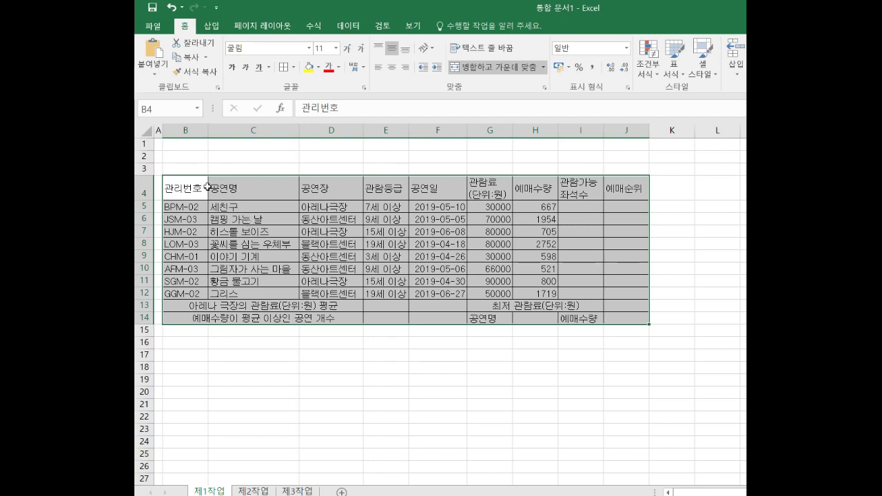
pyautogui.moveTo(186, 187); pyautogui.dragTo(620, 318)
pyautogui.click(391, 67)
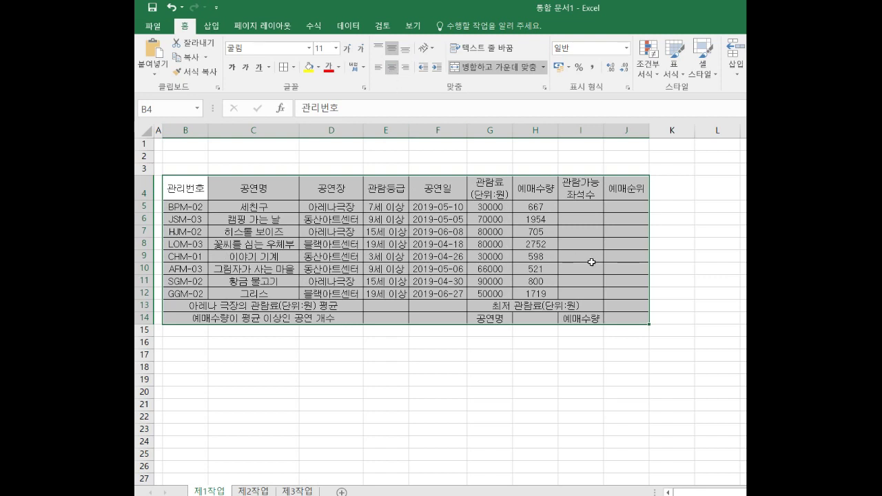
# Right-align the 관람료 and 예매수량 values in G5:H12 and format them with the comma style
pyautogui.moveTo(496, 205); pyautogui.dragTo(538, 293)
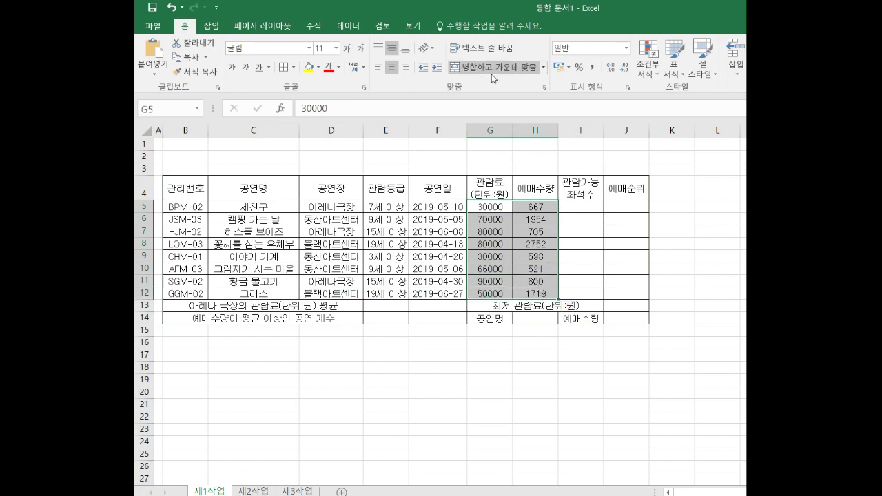
pyautogui.click(406, 69)
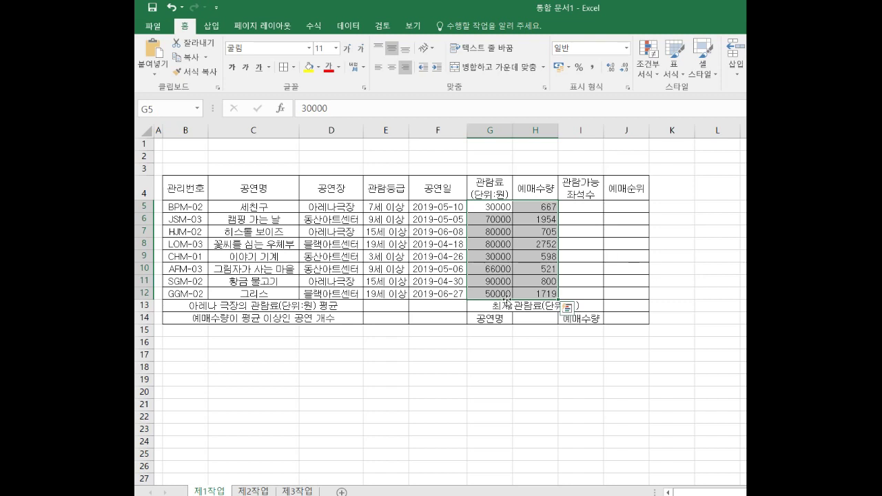
pyautogui.click(593, 68)
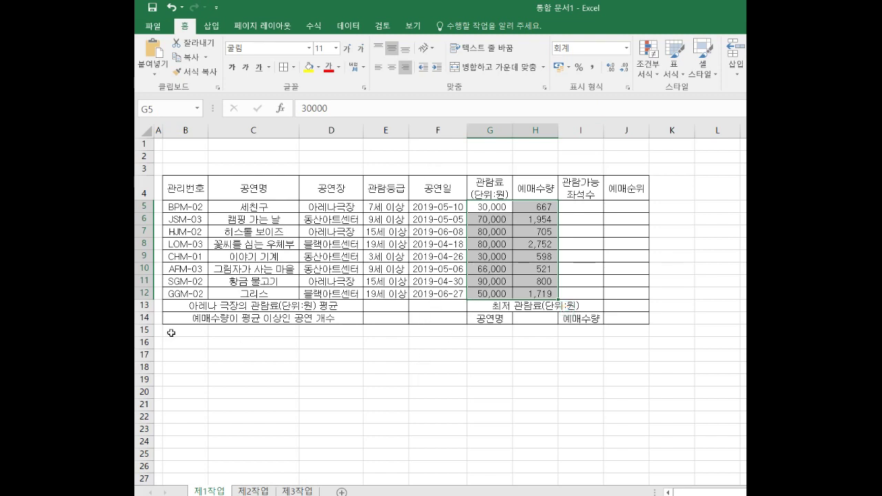
# Add diagonal borders in both directions to cells F13:F14 and merge them into one crossed-out cell
pyautogui.moveTo(424, 306); pyautogui.dragTo(426, 317)
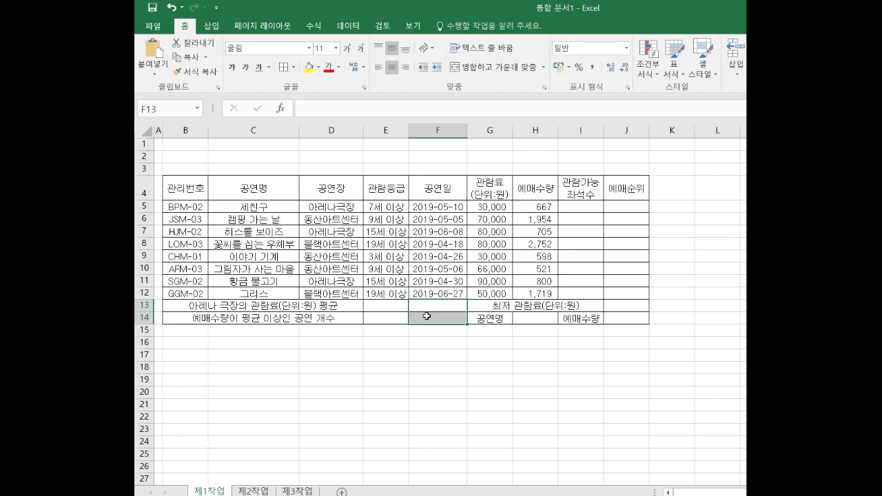
pyautogui.rightClick(426, 315)
pyautogui.click(475, 242)
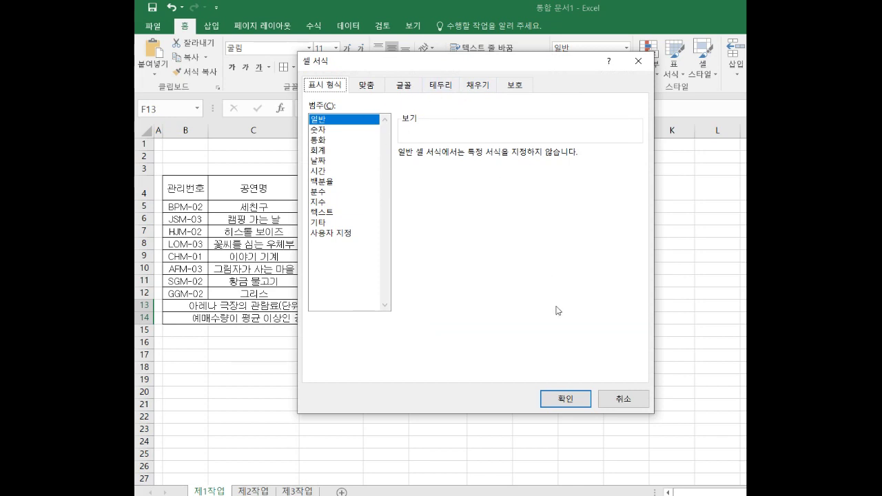
pyautogui.click(441, 85)
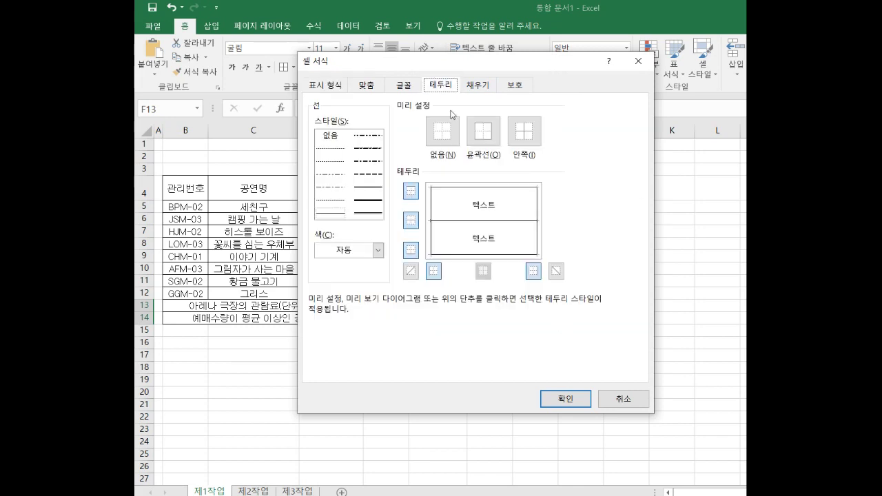
pyautogui.click(411, 272)
pyautogui.click(557, 272)
pyautogui.click(562, 399)
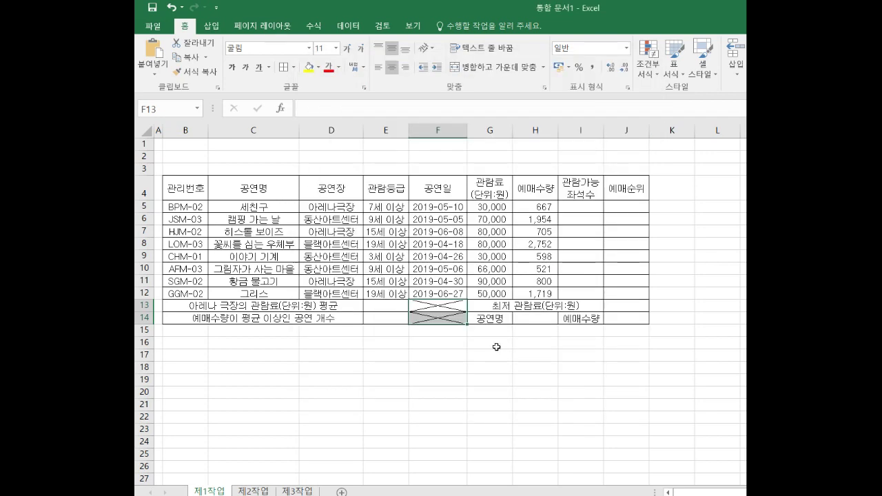
pyautogui.click(504, 71)
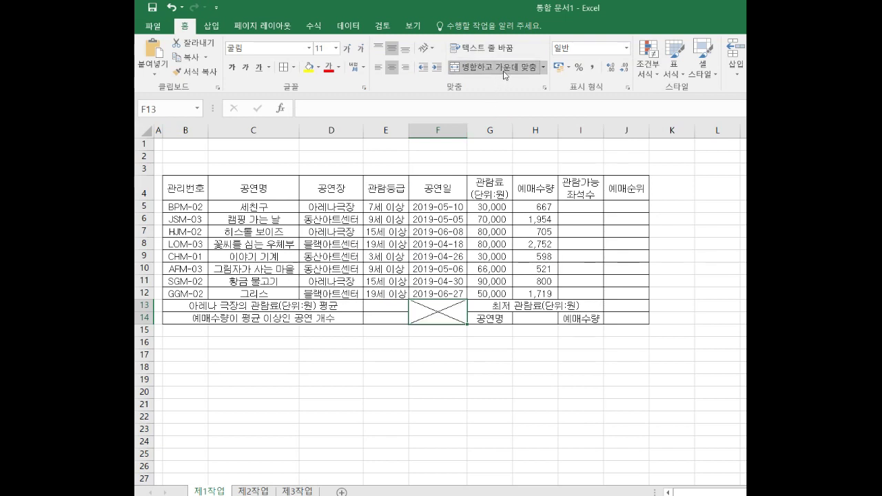
# Increase the height of rows 1 to 3 equally to make room for a title above the table
pyautogui.click(344, 366)
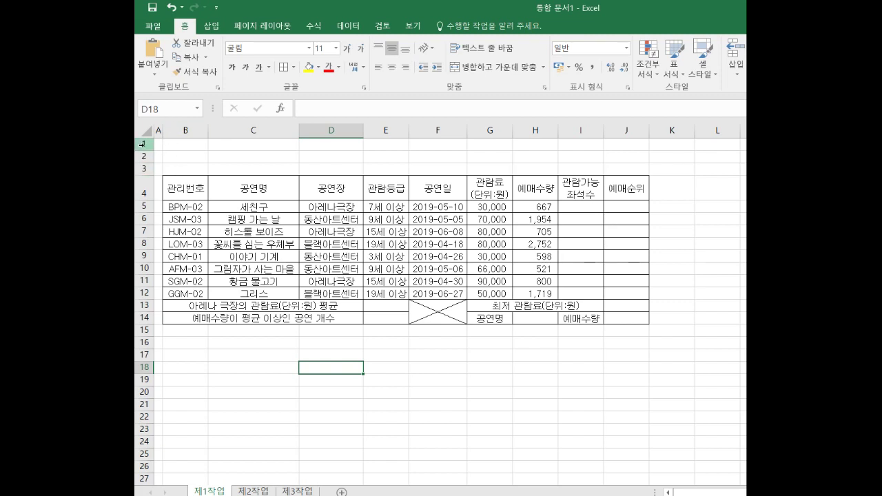
pyautogui.moveTo(144, 143); pyautogui.dragTo(144, 168)
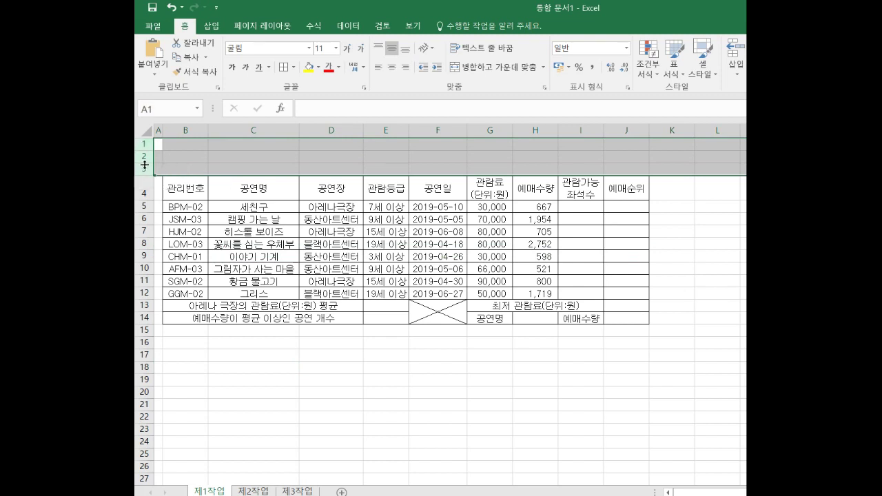
pyautogui.moveTo(143, 150); pyautogui.dragTo(143, 158)
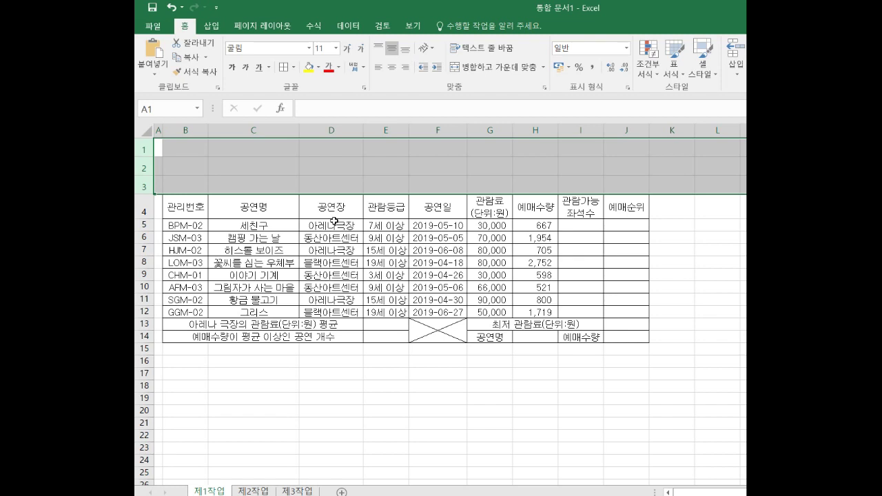
# Draw a flowchart stored-data shape across rows 1–3 from column B to G and enter the title 연극 예매 현황 in it
pyautogui.click(212, 25)
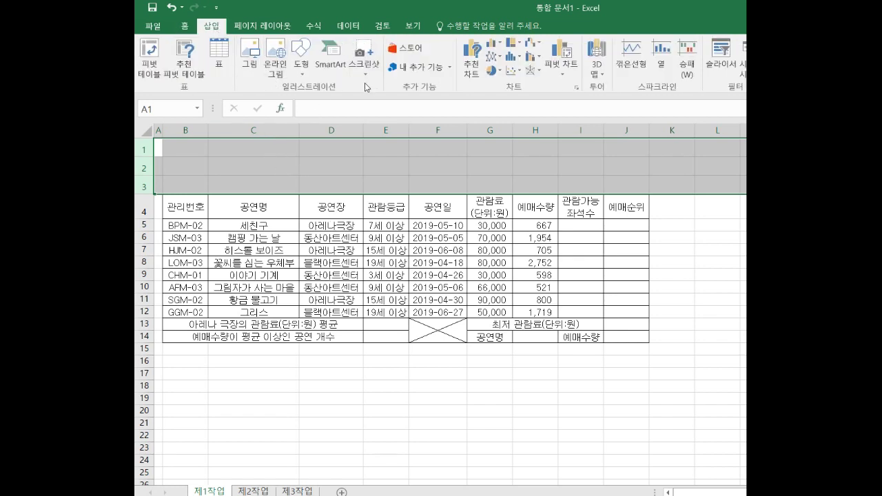
pyautogui.click(301, 66)
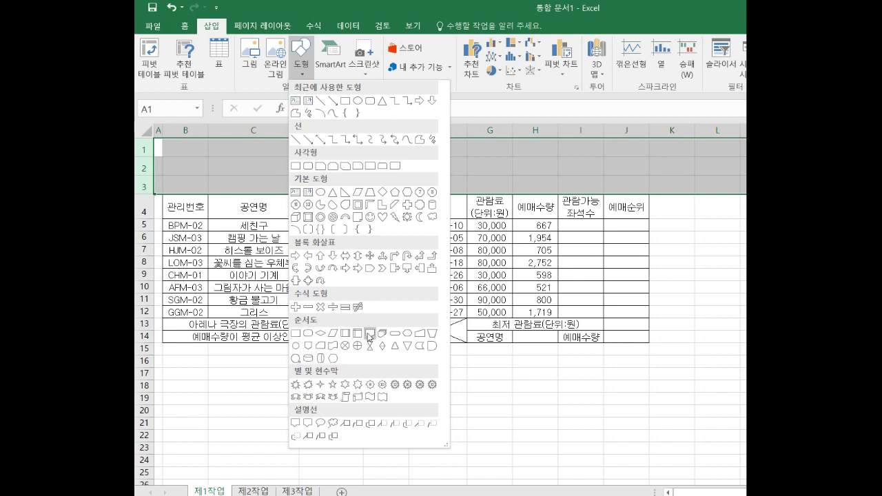
pyautogui.click(419, 347)
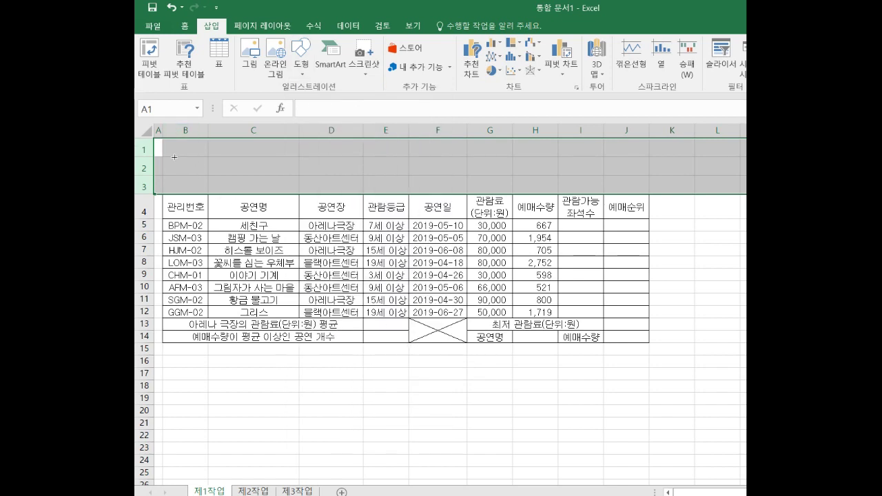
pyautogui.moveTo(173, 145); pyautogui.dragTo(501, 186)
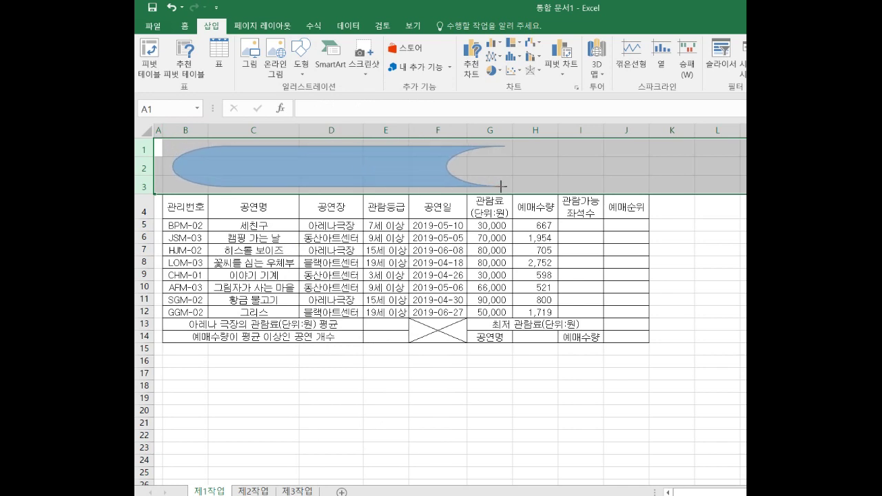
pyautogui.moveTo(502, 187); pyautogui.dragTo(507, 186)
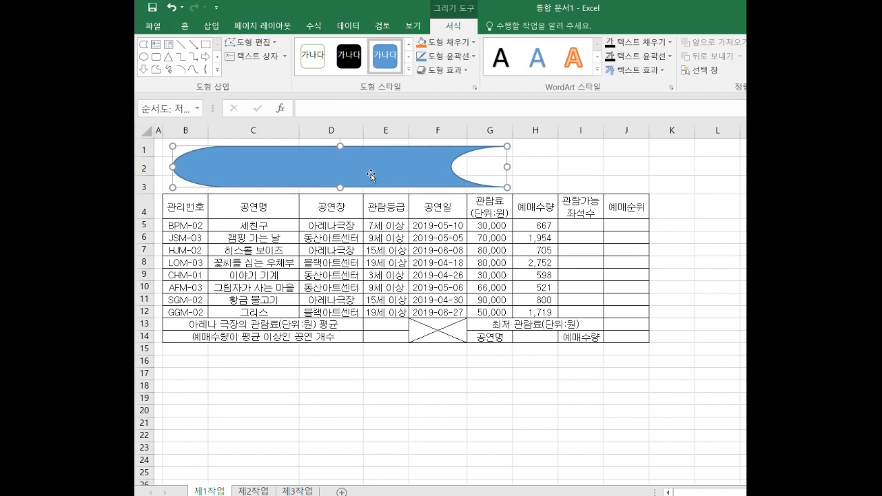
pyautogui.write('연극 예매 현황')
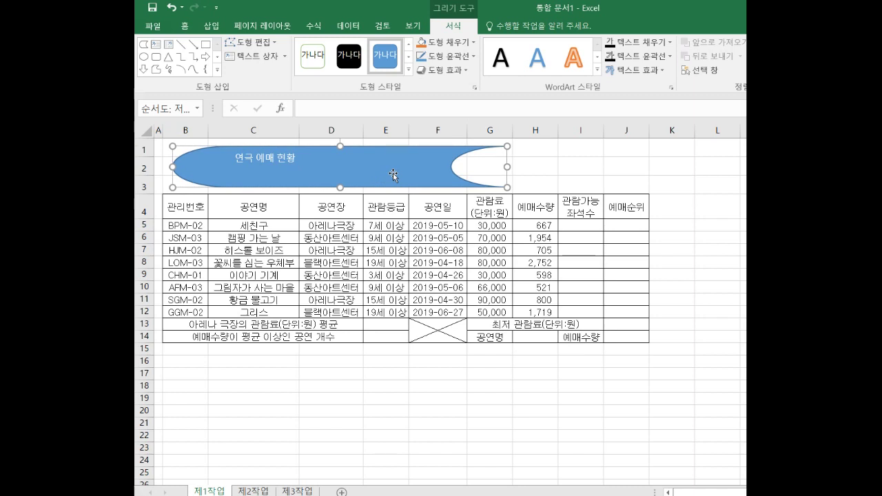
# Format the title shape's text in 굴림, size 24, bold
pyautogui.click(184, 25)
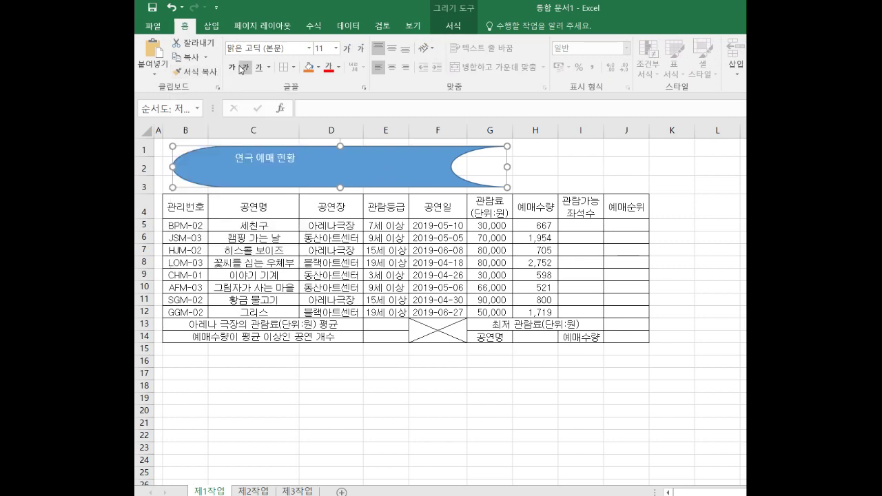
pyautogui.click(289, 51)
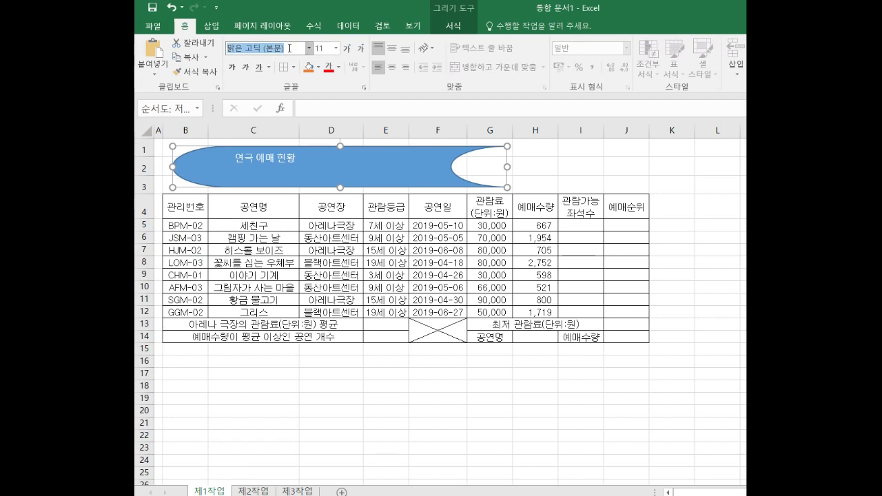
pyautogui.write('굴림')
pyautogui.press('Return')
pyautogui.click(321, 49)
pyautogui.write('24')
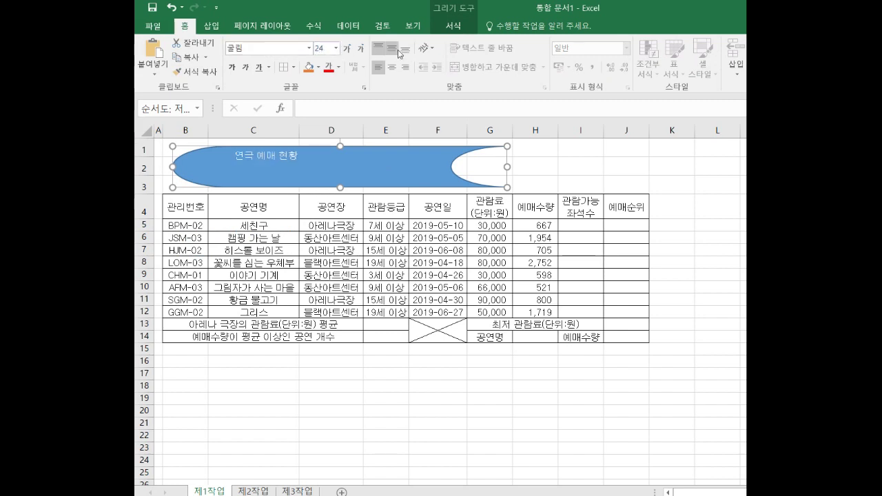
pyautogui.press('Return')
pyautogui.click(233, 67)
# Fill the title shape with standard yellow and set its text color to automatic (자동) black
pyautogui.click(318, 68)
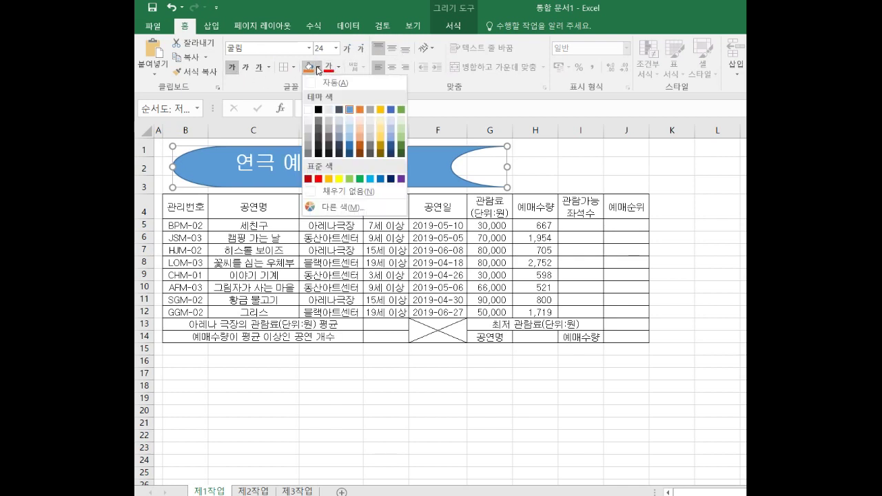
pyautogui.click(339, 178)
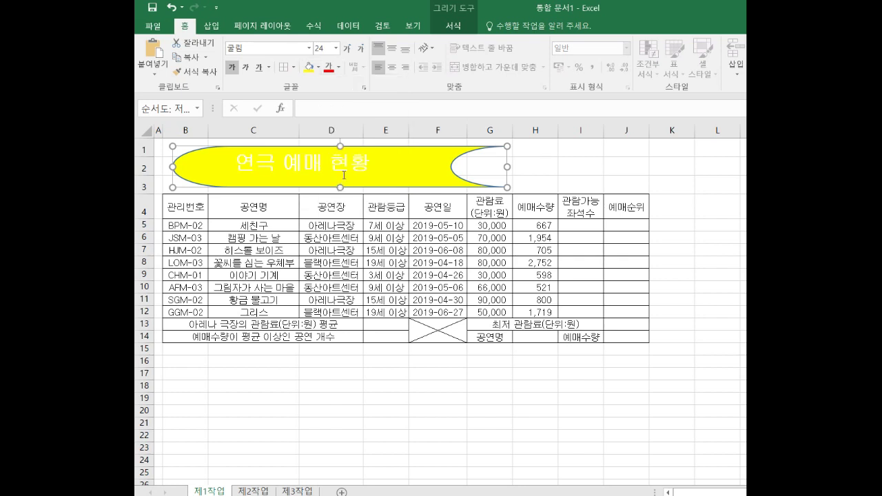
pyautogui.click(338, 67)
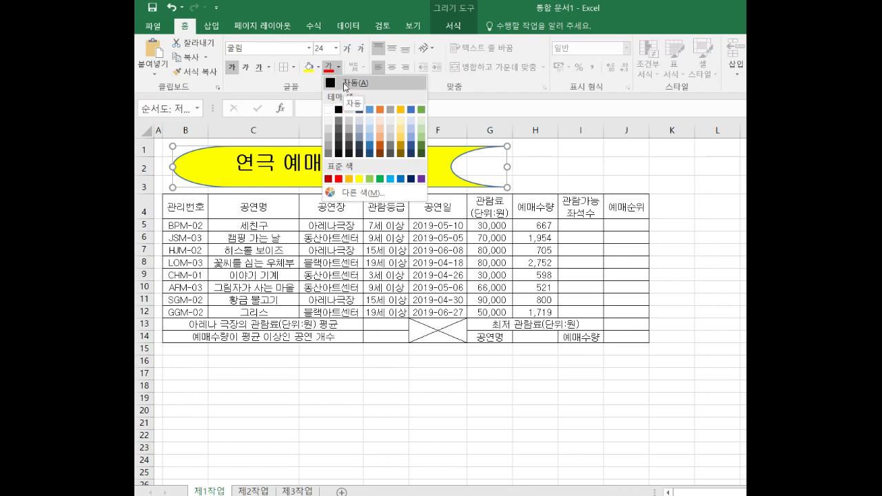
pyautogui.click(346, 84)
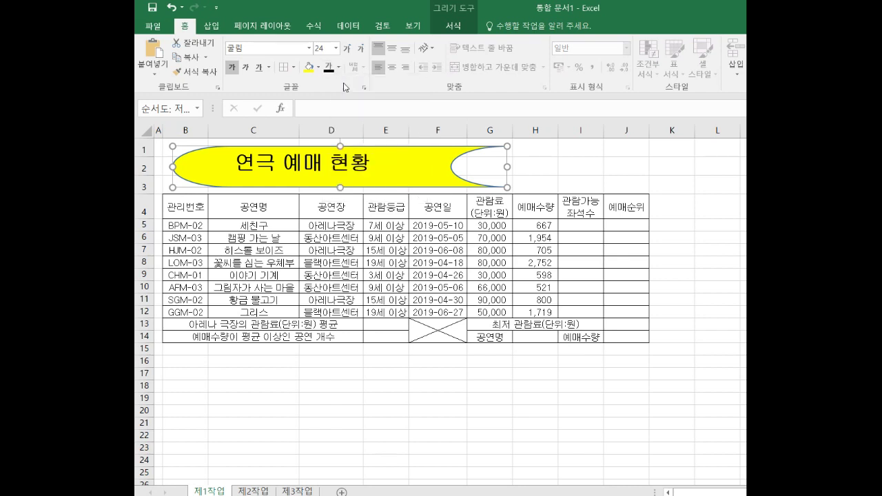
# Center the title text vertically and horizontally in its shape, and apply the first outer (바깥쪽) shadow preset to the shape
pyautogui.click(393, 49)
pyautogui.click(391, 69)
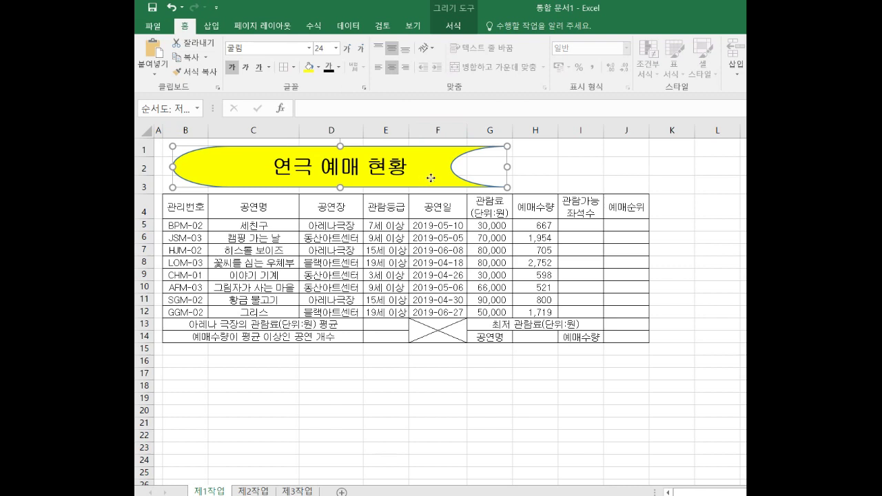
pyautogui.click(459, 31)
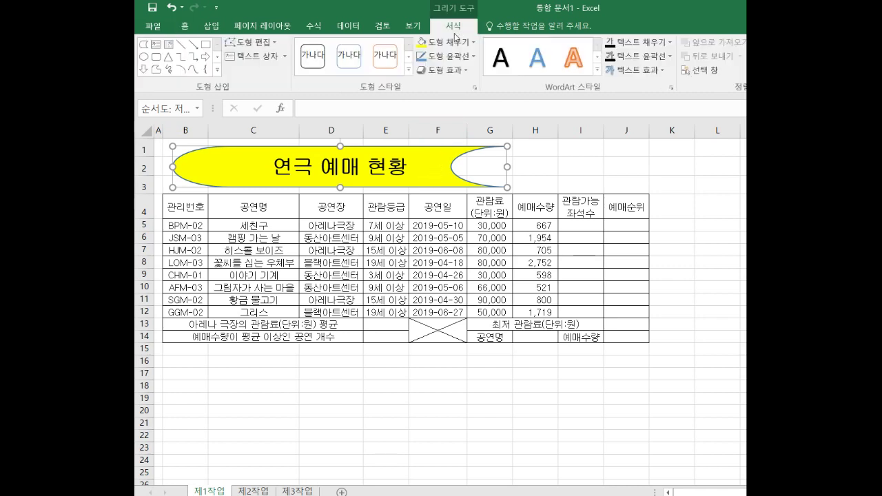
pyautogui.click(449, 72)
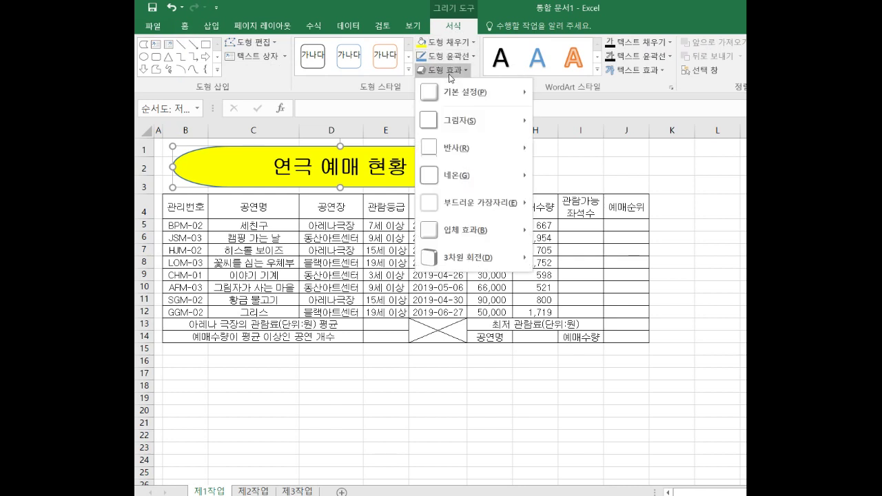
pyautogui.moveTo(450, 128)
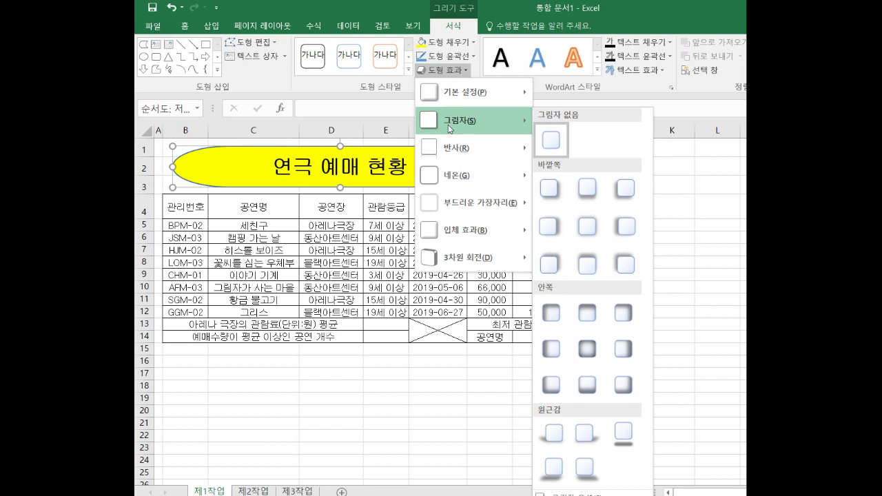
pyautogui.click(550, 195)
pyautogui.click(545, 168)
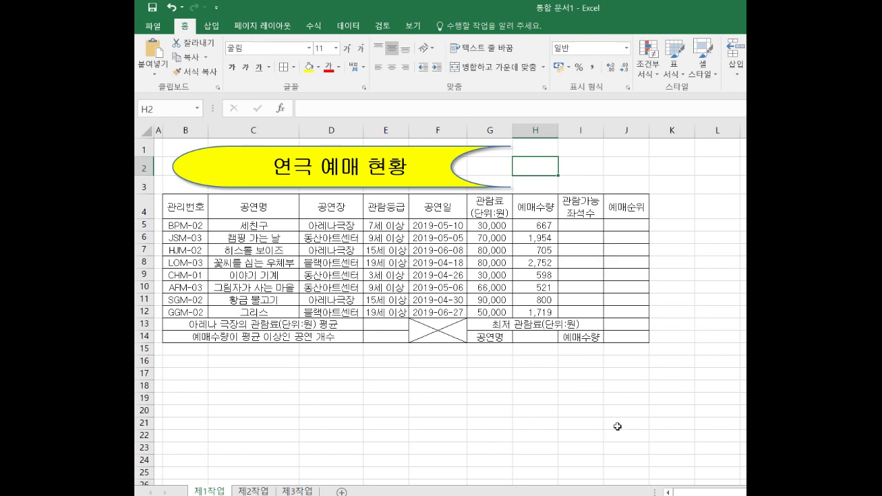
# Enter the approval box labels 확인, 담당, 대리 and 과장 in cells H21 to K21
pyautogui.click(543, 422)
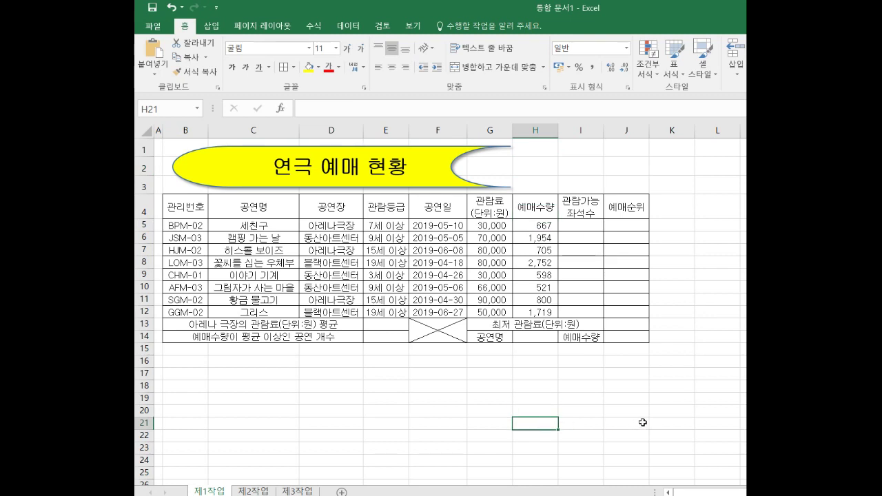
pyautogui.write('확인')
pyautogui.press('Tab')
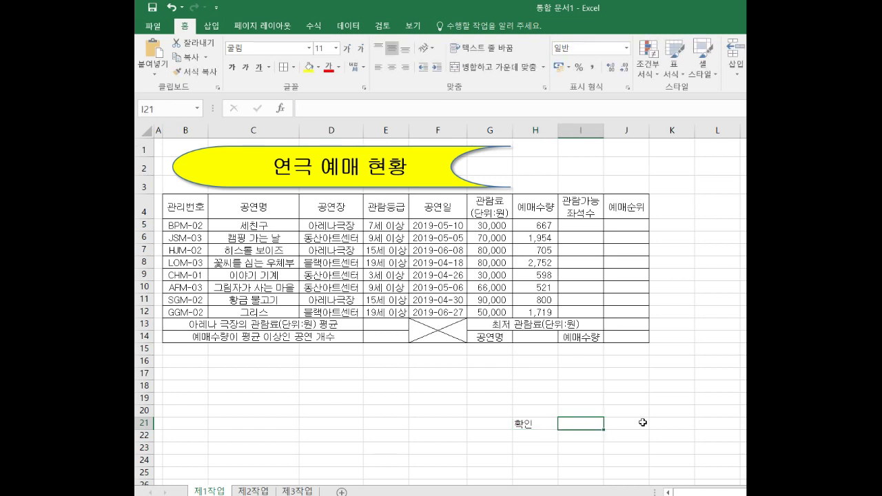
pyautogui.write('담당')
pyautogui.press('Tab')
pyautogui.write('대리 ㄱ')
pyautogui.write('과장')
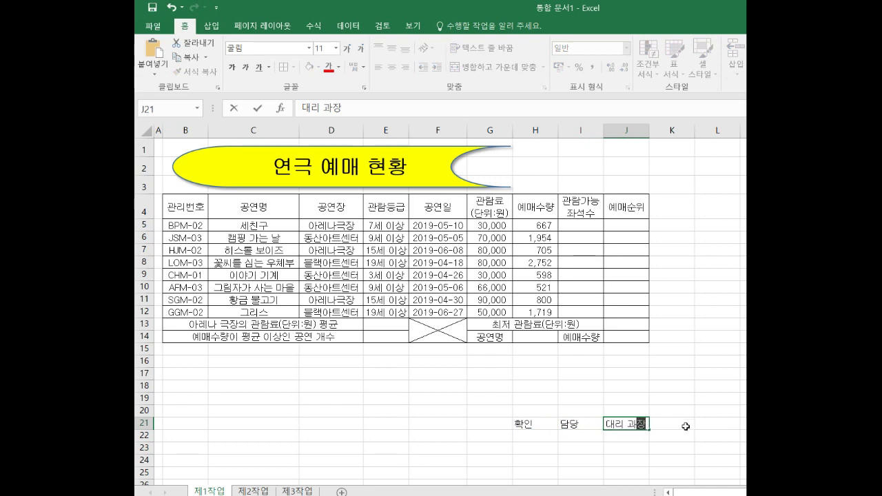
pyautogui.click(685, 426)
pyautogui.click(630, 426)
pyautogui.write('대리')
pyautogui.press('Tab')
pyautogui.write('과장')
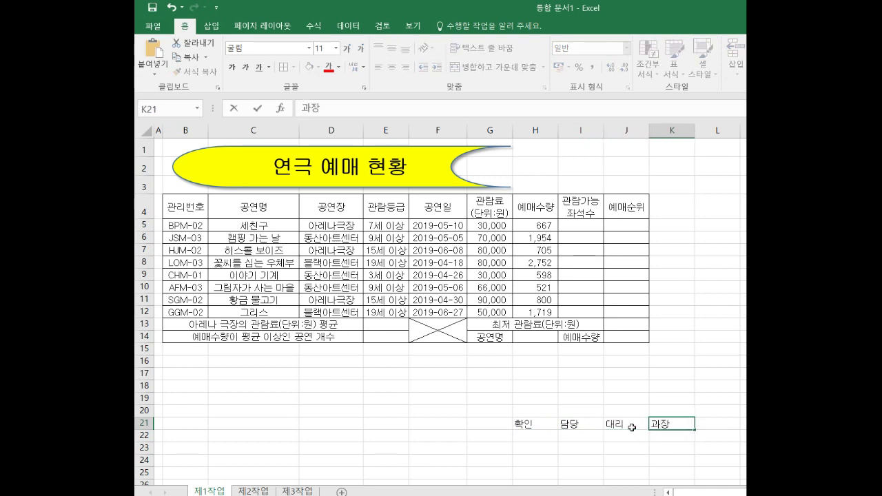
pyautogui.click(442, 423)
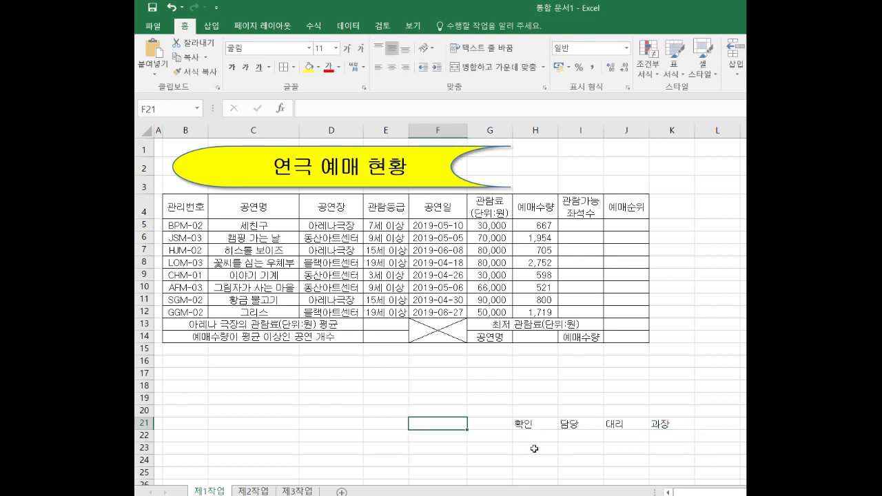
# Apply all borders to H21:K23 and center its contents horizontally
pyautogui.moveTo(535, 424); pyautogui.dragTo(684, 446)
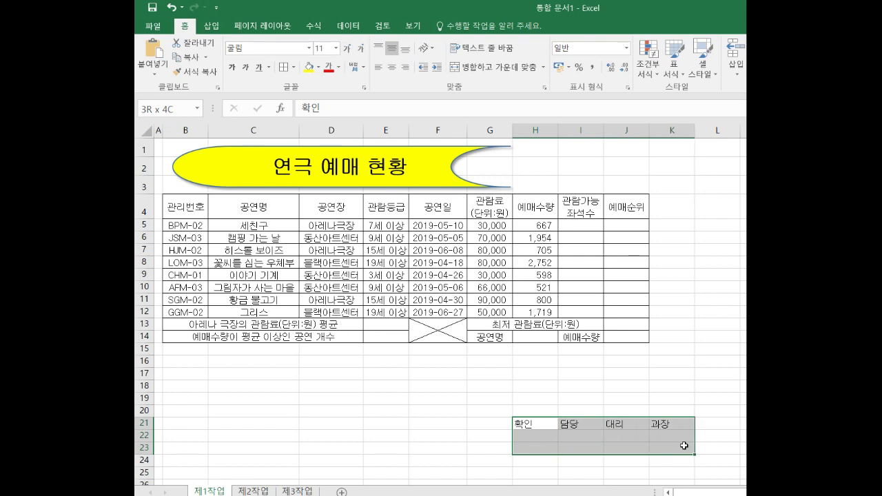
pyautogui.click(286, 68)
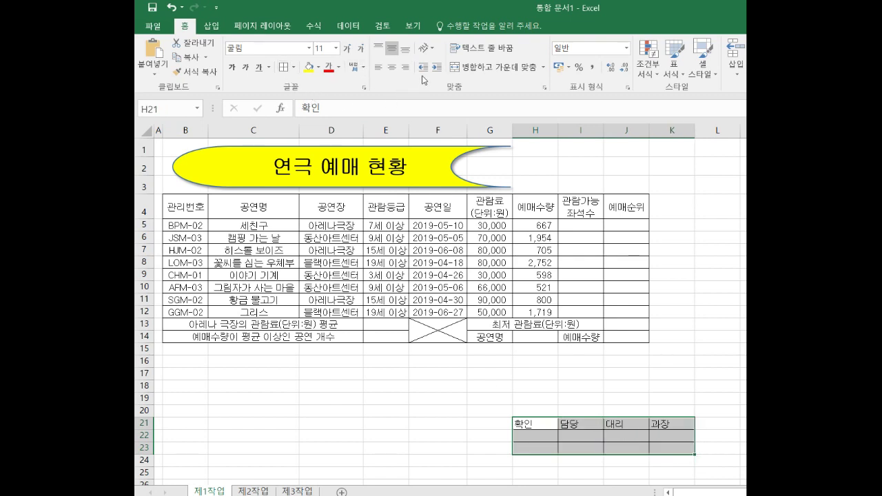
pyautogui.click(391, 67)
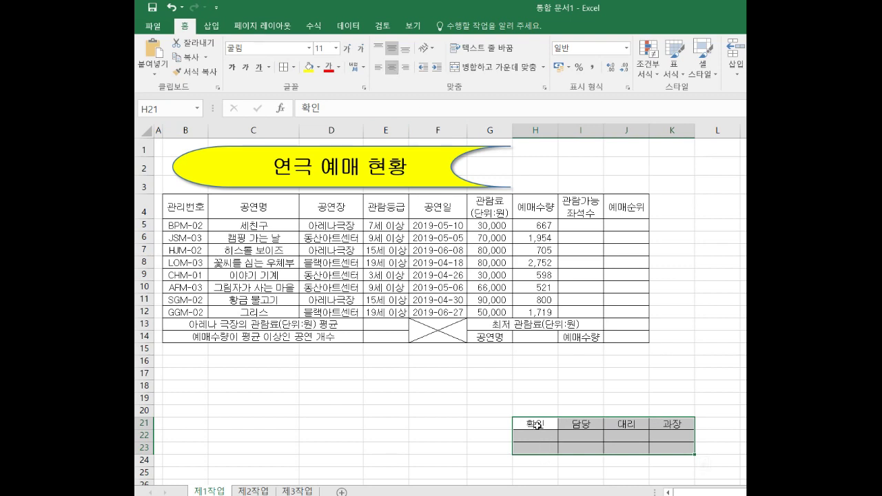
# Merge and center H21:H23, then merge rows 22–23 separately in each of columns I, J and K
pyautogui.moveTo(536, 435); pyautogui.dragTo(538, 448)
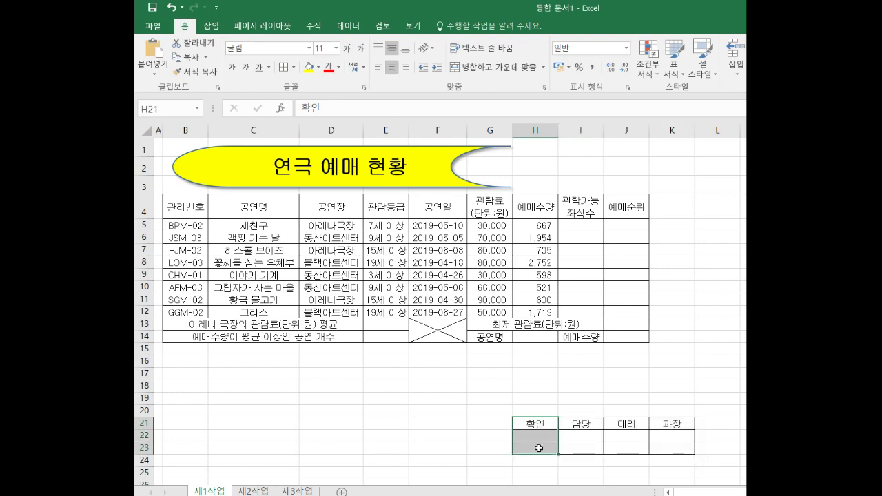
pyautogui.click(496, 68)
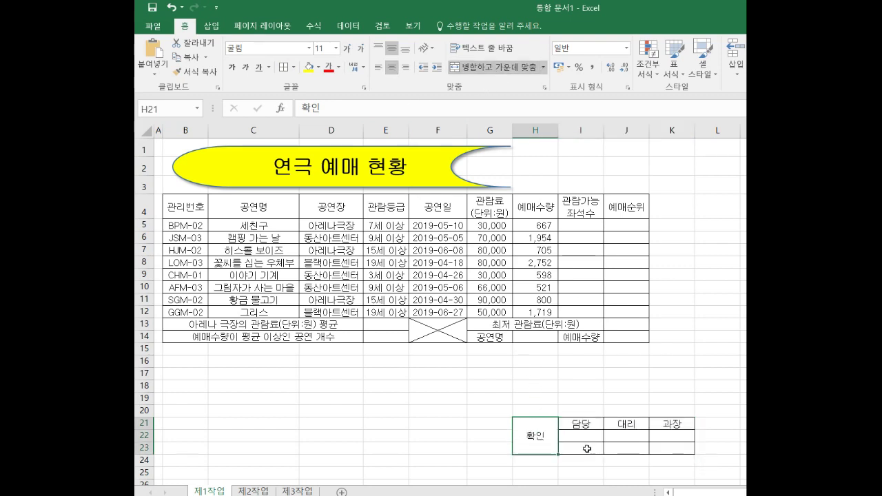
pyautogui.moveTo(585, 436); pyautogui.dragTo(588, 446)
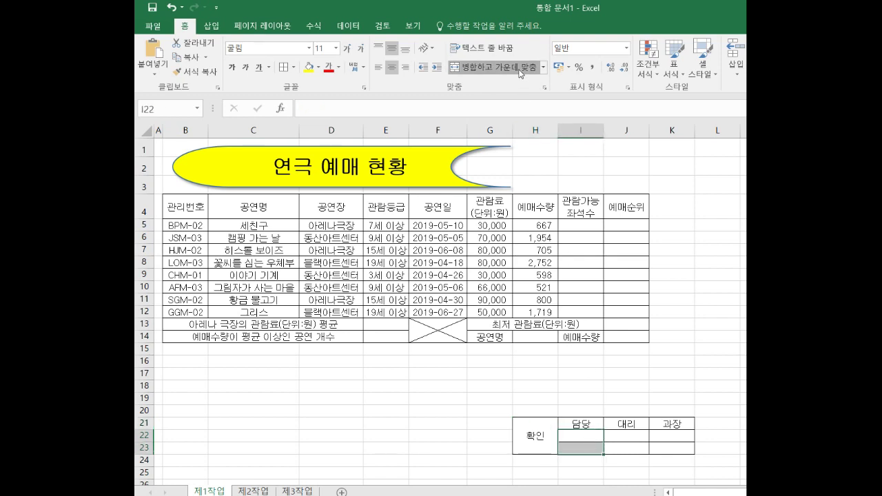
pyautogui.click(495, 67)
pyautogui.moveTo(633, 439); pyautogui.dragTo(672, 446)
pyautogui.click(495, 68)
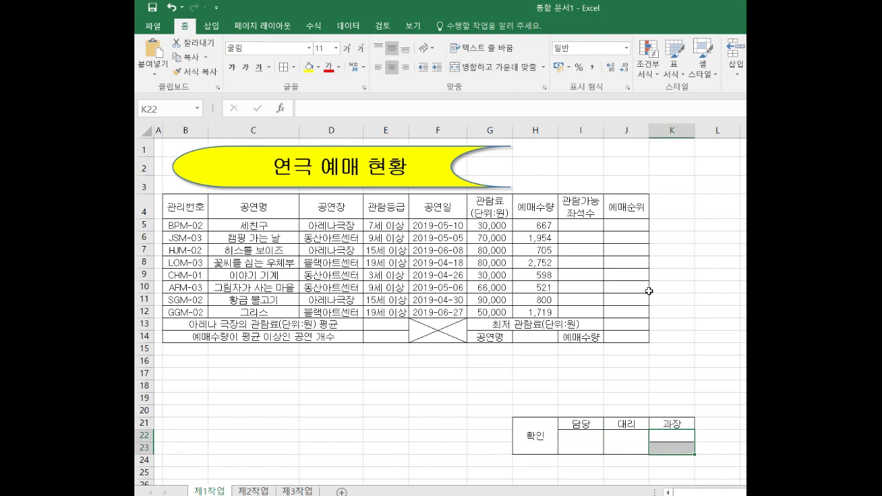
pyautogui.click(510, 71)
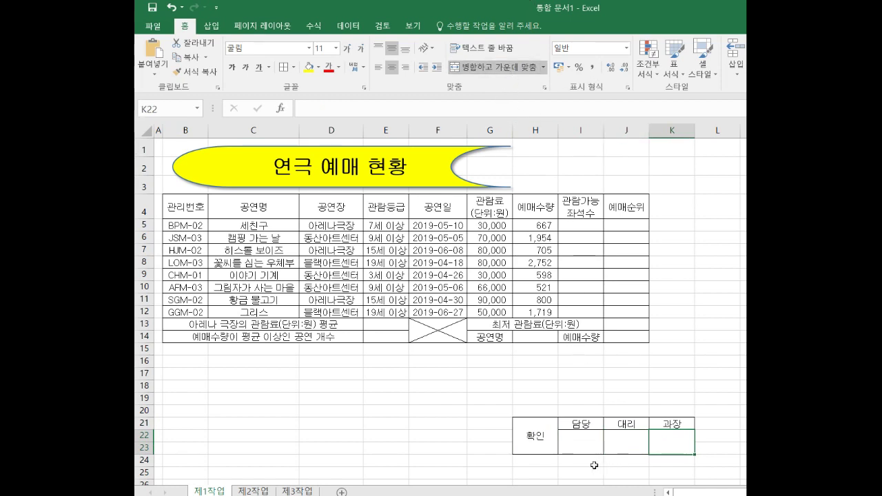
# Set the merged 확인 cell to vertical text (세로 쓰기) and narrow column H to fit it
pyautogui.click(543, 439)
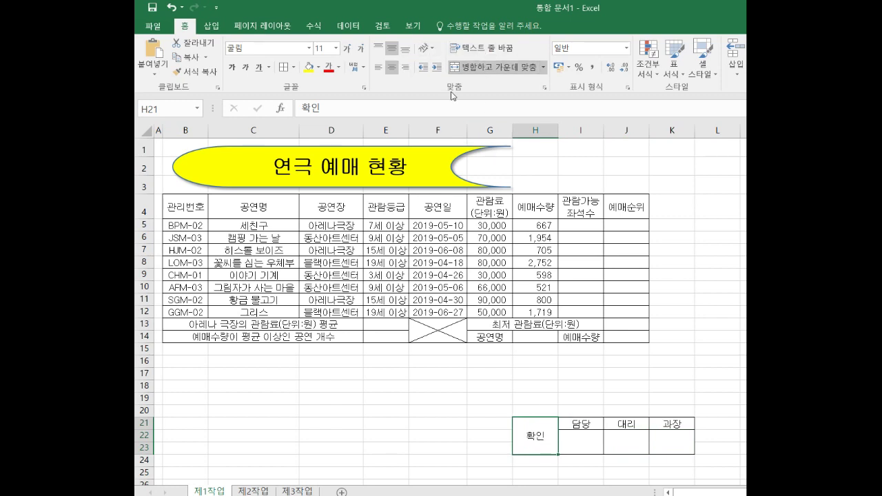
pyautogui.click(434, 49)
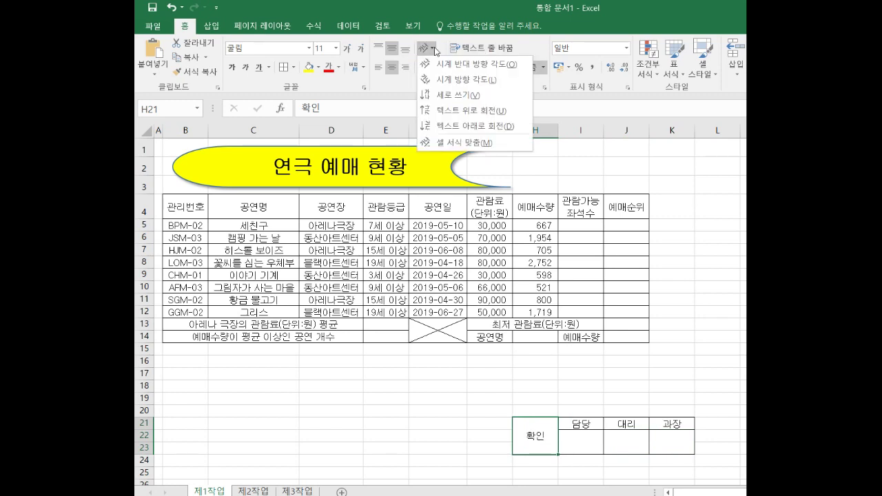
pyautogui.click(450, 96)
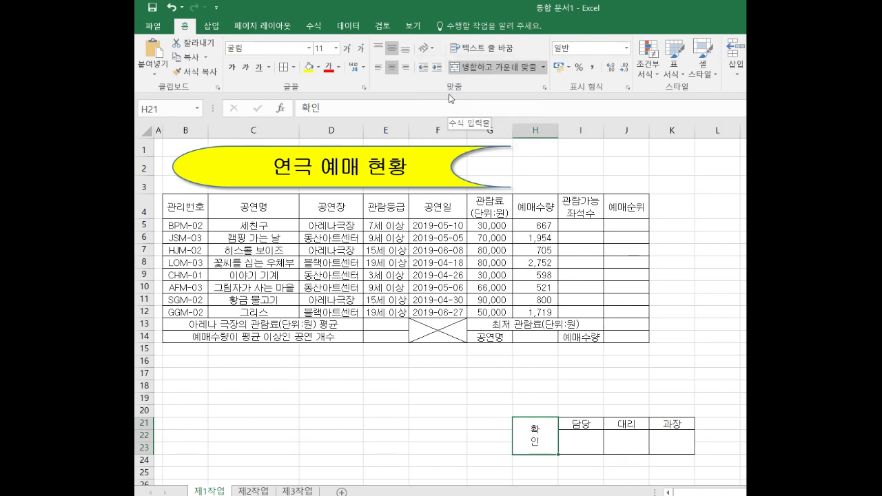
pyautogui.click(539, 126)
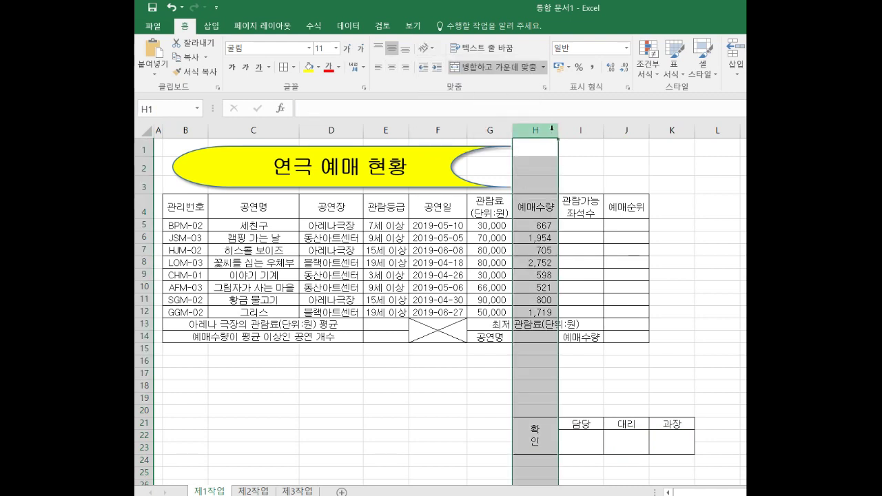
pyautogui.moveTo(558, 130); pyautogui.dragTo(539, 129)
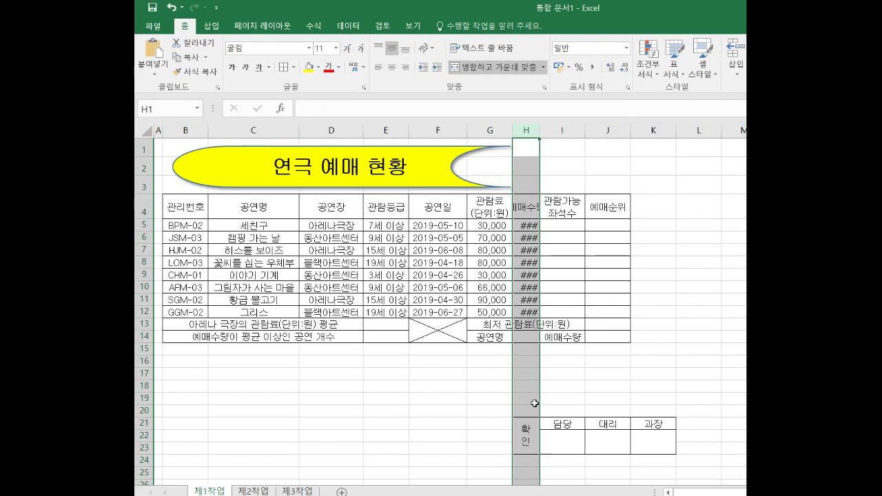
# Copy the approval box H21:K23 as a picture, with the as-shown-on-screen appearance and picture format
pyautogui.moveTo(526, 430); pyautogui.dragTo(648, 439)
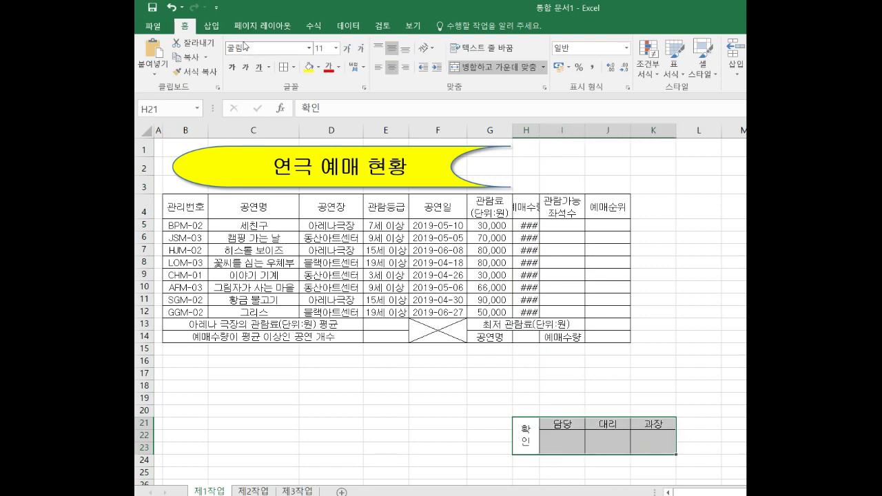
pyautogui.click(205, 58)
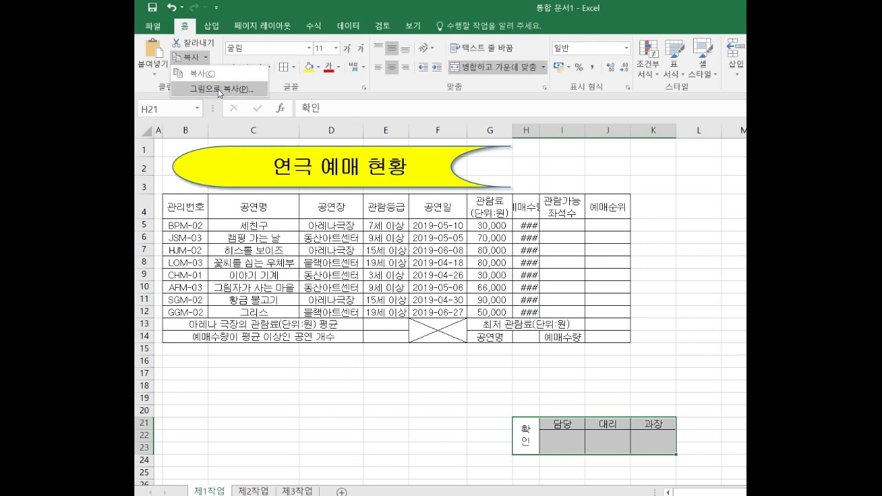
pyautogui.click(219, 90)
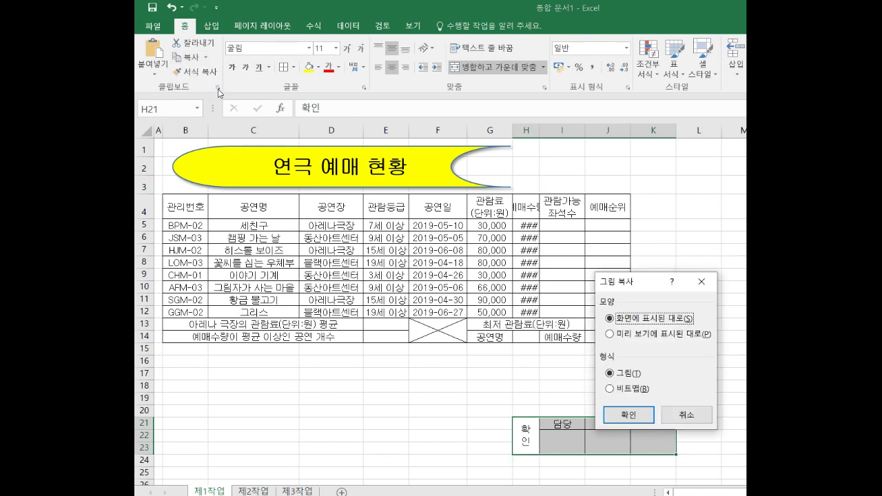
pyautogui.click(628, 415)
# Paste the approval box picture at H1 and stretch its height down into row 3, level with the title shape's lower edge
pyautogui.click(535, 149)
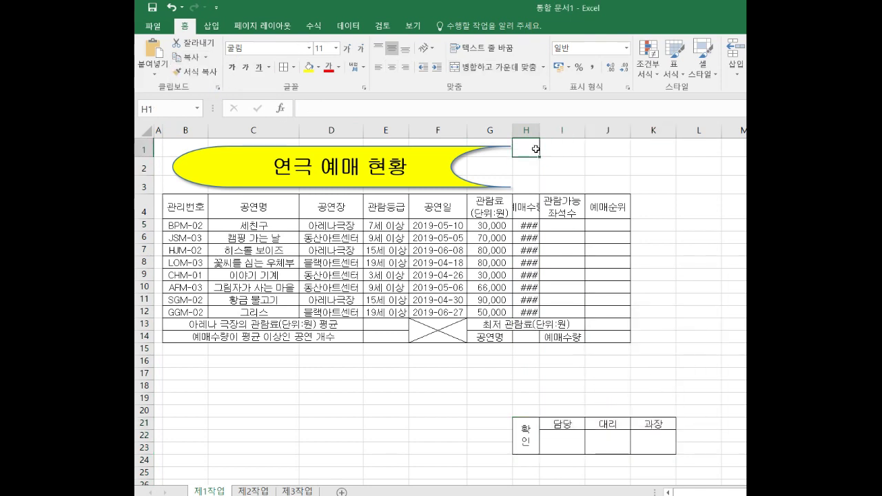
pyautogui.rightClick(535, 149)
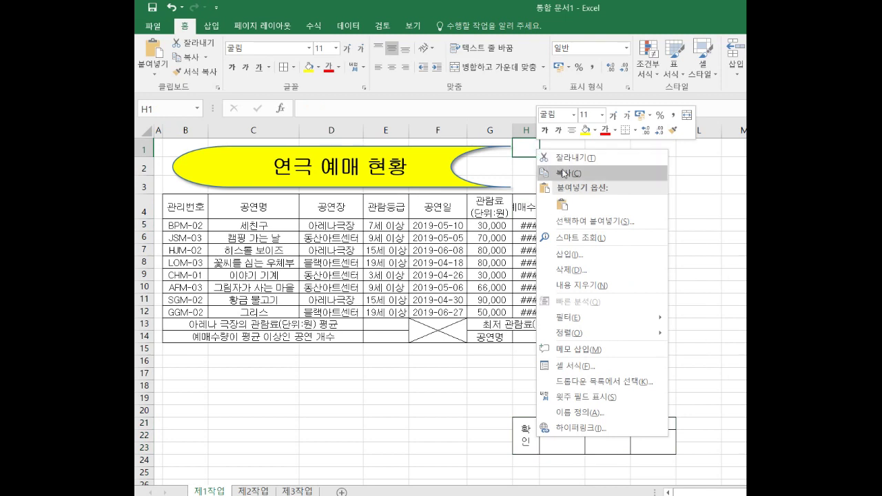
pyautogui.click(562, 204)
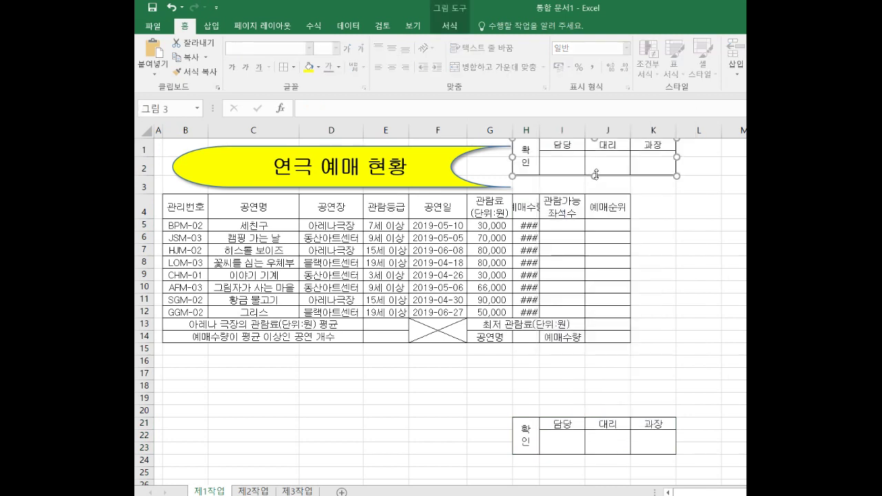
pyautogui.moveTo(598, 181); pyautogui.dragTo(598, 188)
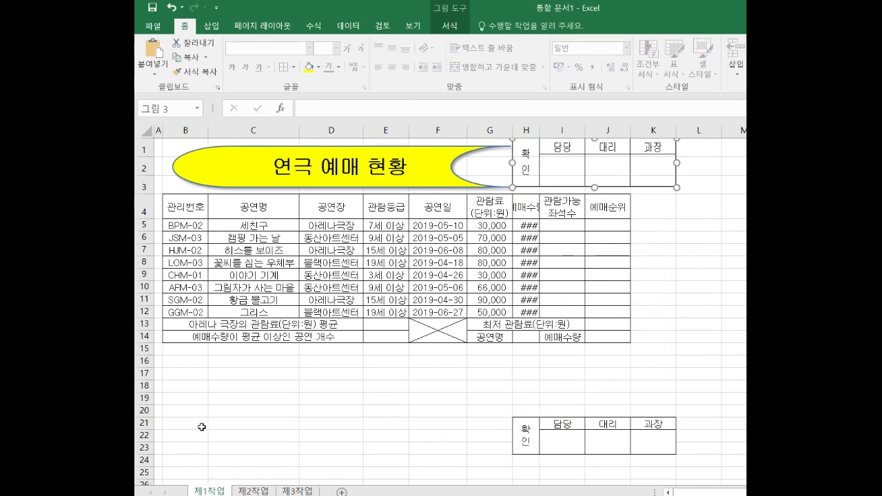
# Delete rows 21 to 23 with the original approval box, and widen column H so the 예매수량 values fit
pyautogui.click(168, 426)
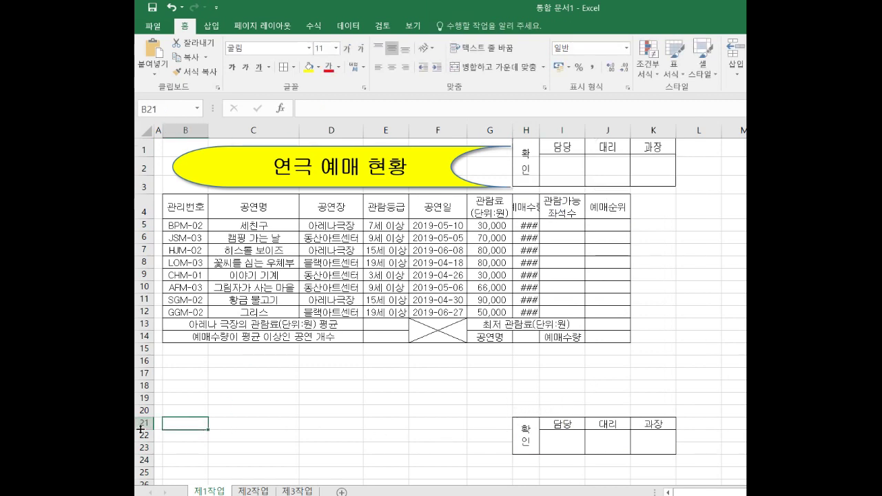
pyautogui.moveTo(141, 423); pyautogui.dragTo(144, 446)
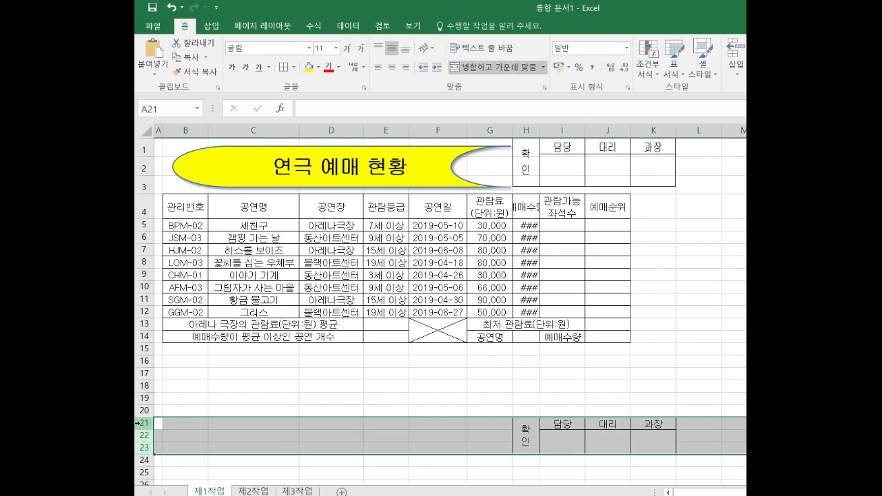
pyautogui.rightClick(142, 424)
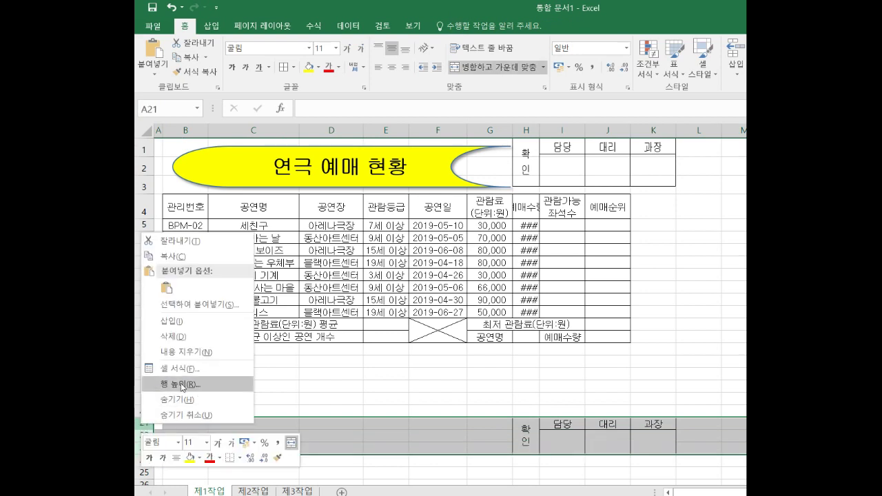
pyautogui.click(199, 337)
pyautogui.click(486, 436)
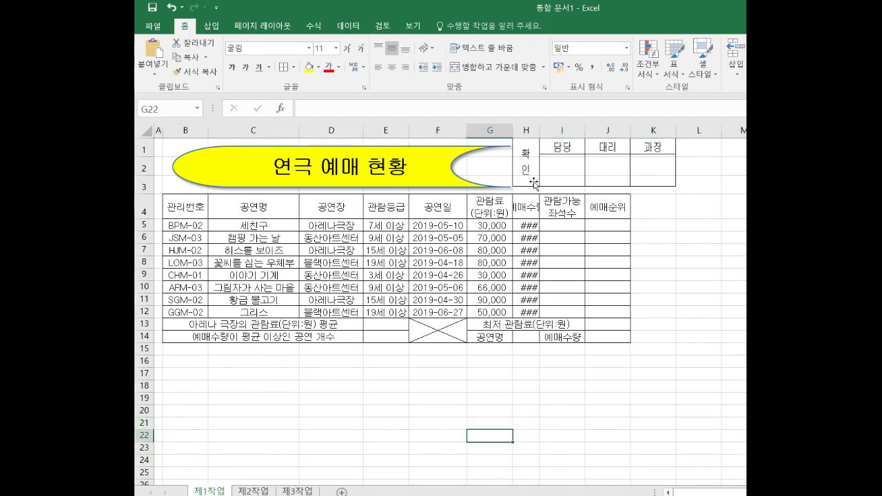
pyautogui.moveTo(539, 132); pyautogui.dragTo(569, 132)
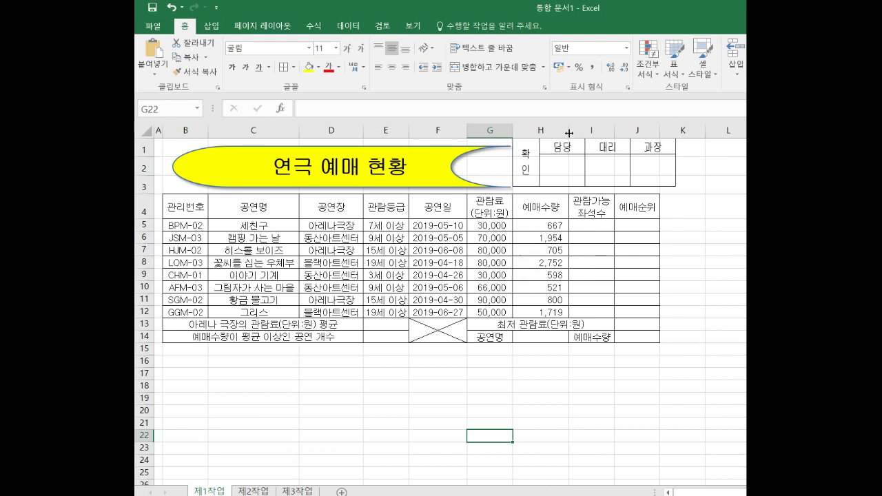
# Shrink the approval box picture to fit above columns H to J, level with the title shape and flush with the table's outer edge
pyautogui.click(656, 177)
pyautogui.moveTo(677, 164); pyautogui.dragTo(658, 165)
pyautogui.moveTo(585, 140); pyautogui.dragTo(587, 148)
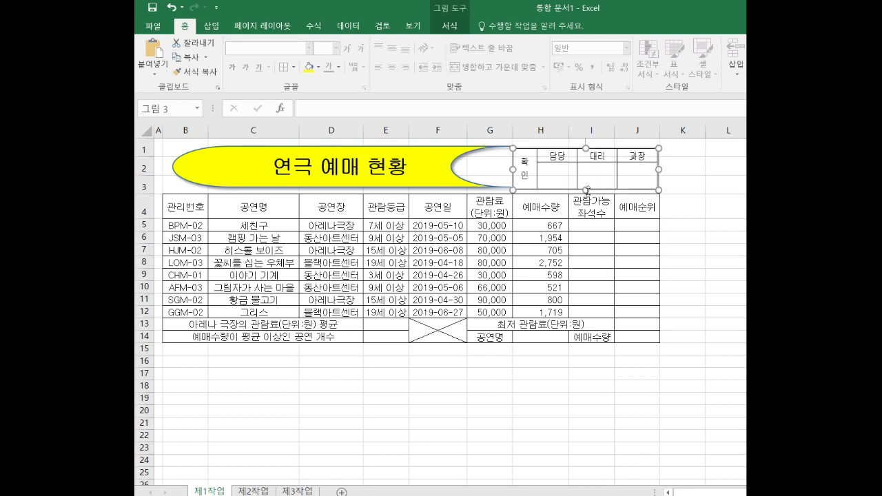
pyautogui.moveTo(586, 188); pyautogui.dragTo(586, 186)
pyautogui.click(674, 213)
pyautogui.click(642, 185)
pyautogui.moveTo(642, 184); pyautogui.dragTo(644, 184)
pyautogui.click(703, 228)
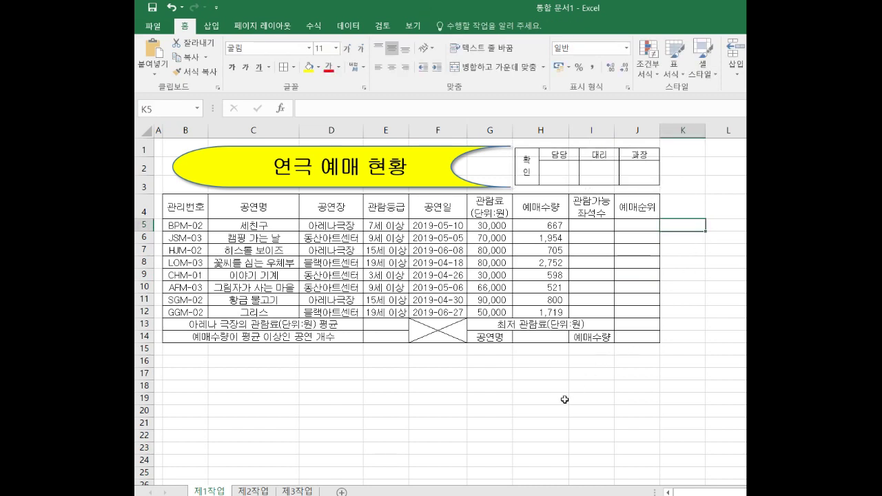
pyautogui.click(540, 396)
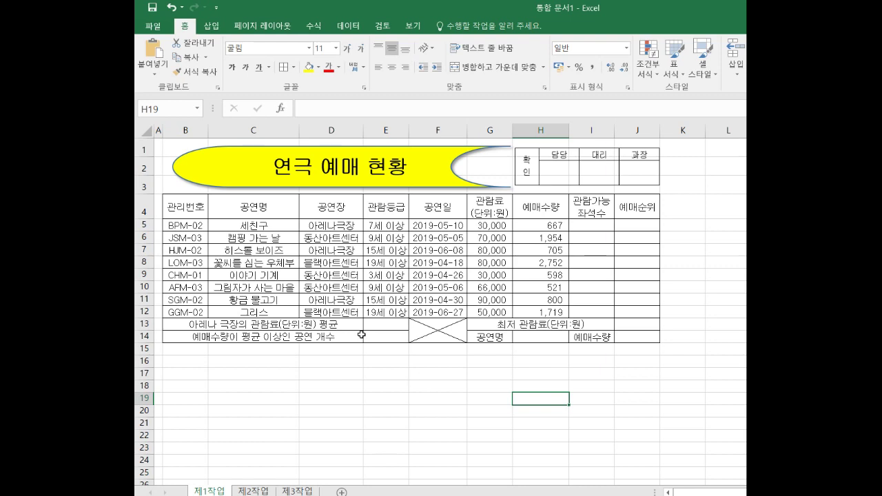
# Fill the header cells B4:J4 and the label cells G14 (공연명) and I14 (예매수량) with the standard orange colour
pyautogui.moveTo(191, 207); pyautogui.dragTo(633, 212)
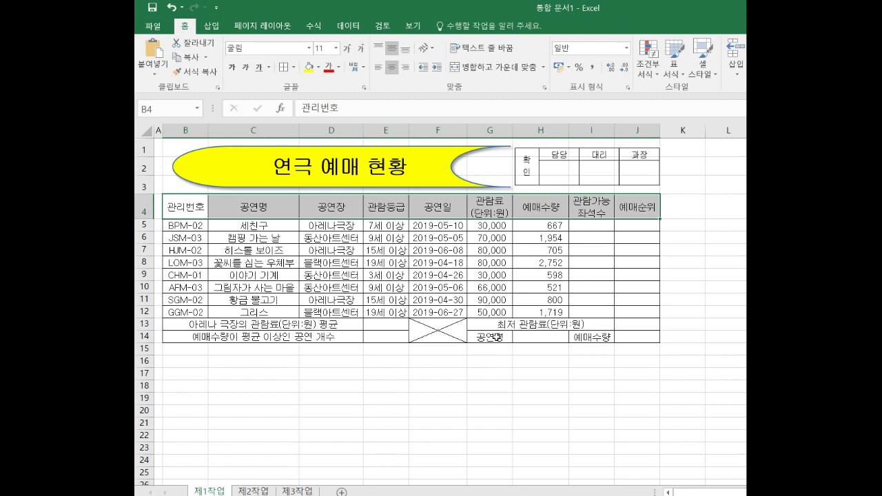
pyautogui.click(495, 338)
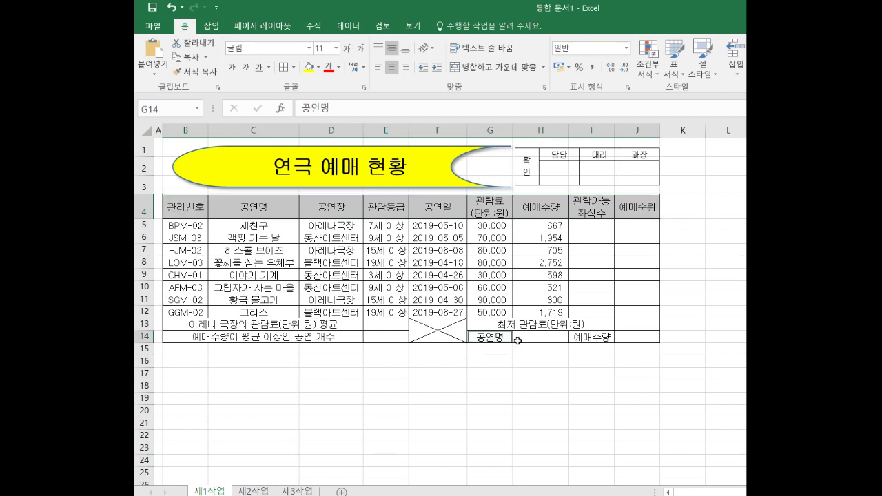
pyautogui.keyDown('ctrl'); pyautogui.click(591, 338); pyautogui.keyUp('ctrl')
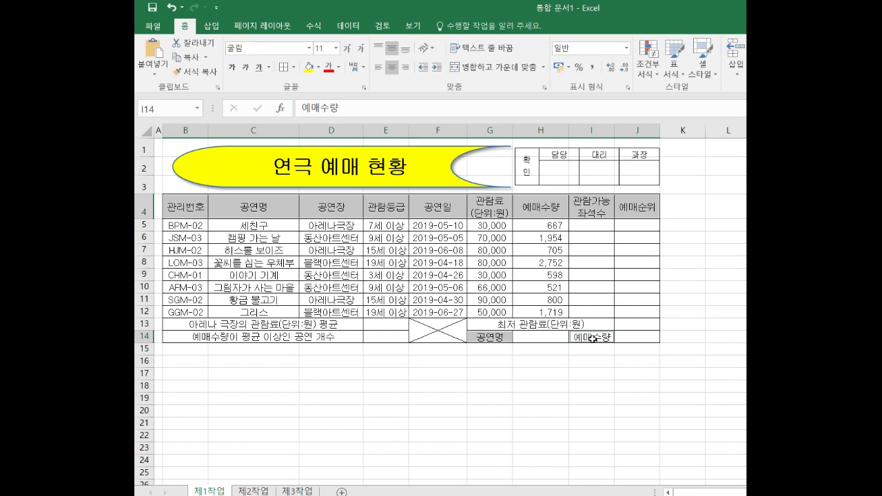
pyautogui.click(318, 68)
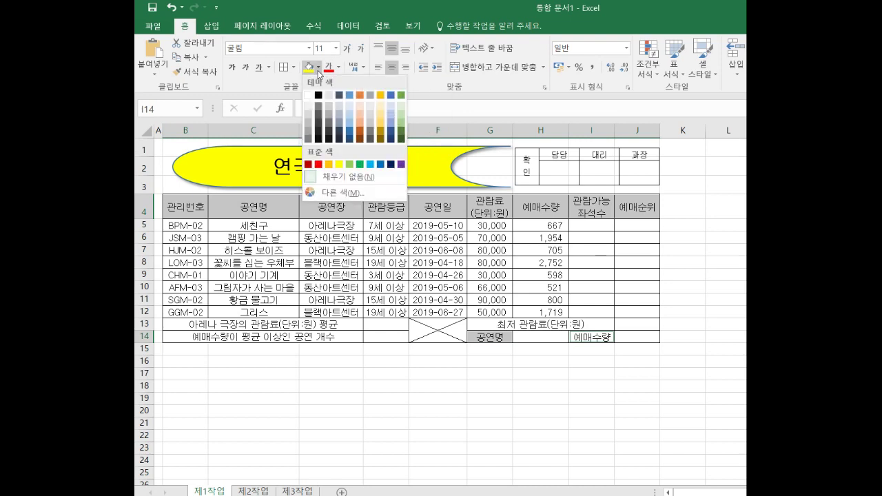
pyautogui.click(329, 165)
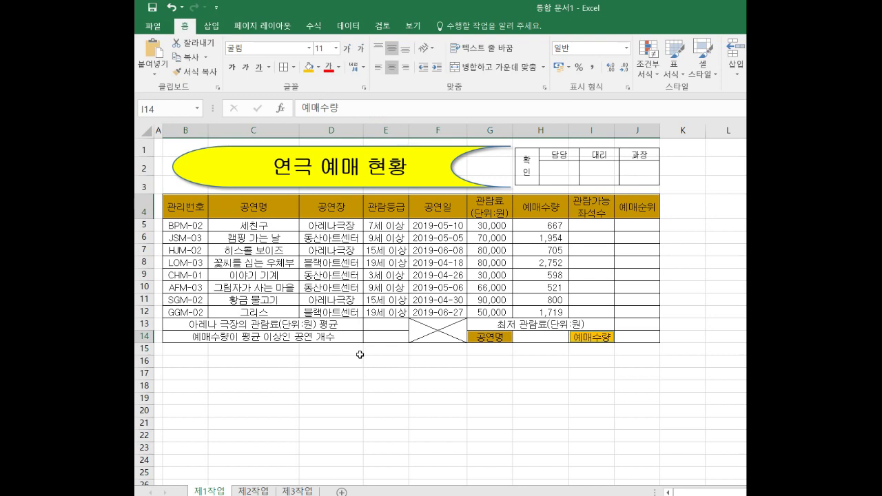
# Add list (목록) data validation to H14 with the performance names in C5:C12 as the source, and choose 세친구 from it
pyautogui.click(532, 338)
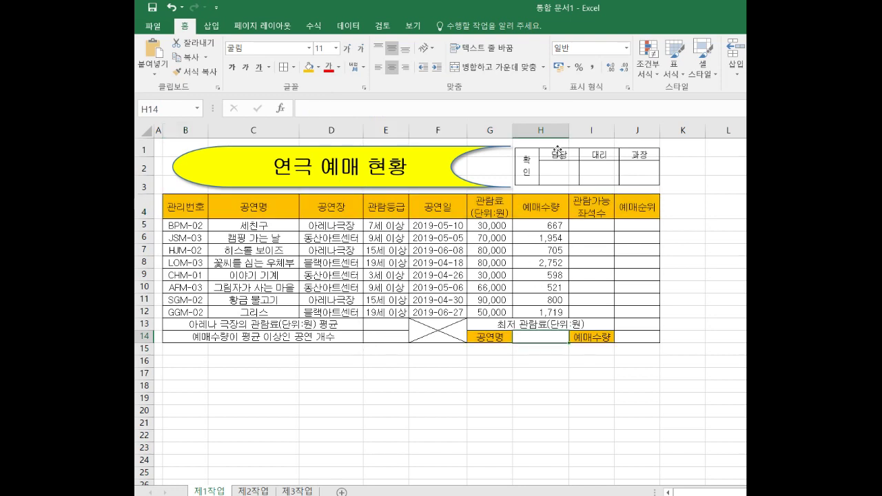
pyautogui.click(348, 25)
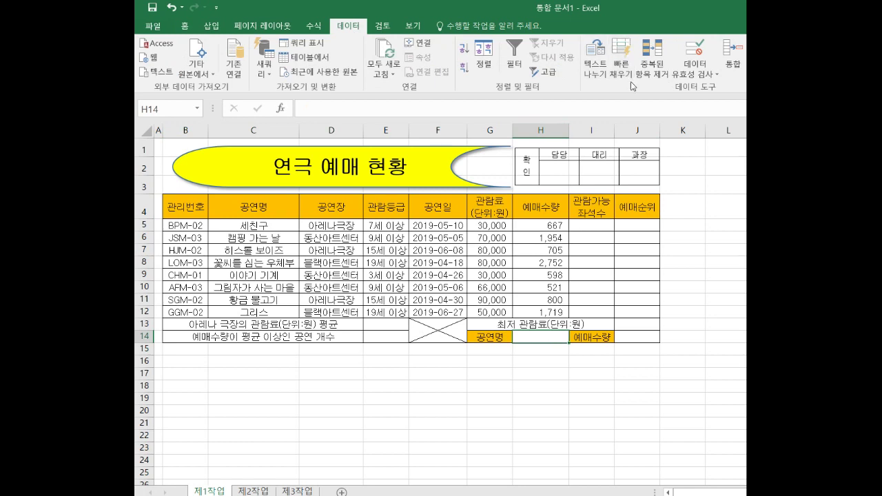
pyautogui.click(713, 78)
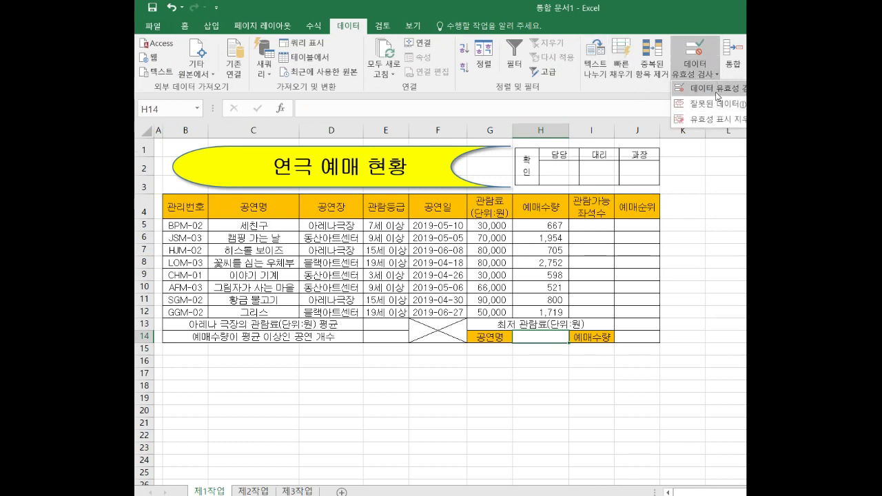
pyautogui.click(717, 89)
pyautogui.moveTo(608, 246); pyautogui.dragTo(390, 210)
pyautogui.click(396, 280)
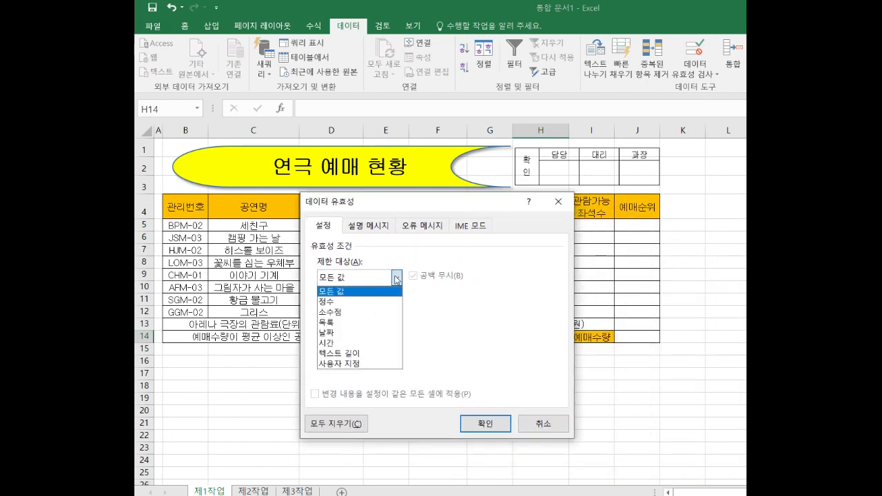
pyautogui.click(383, 322)
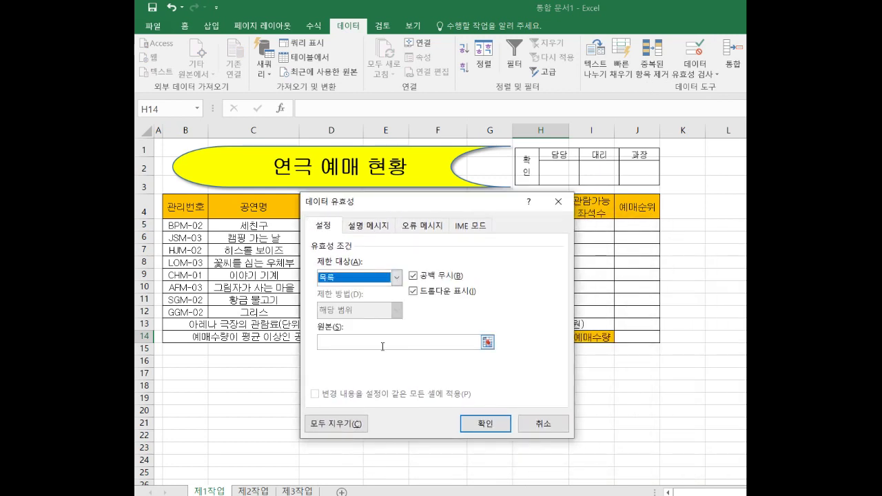
pyautogui.click(383, 344)
pyautogui.moveTo(431, 209); pyautogui.dragTo(608, 223)
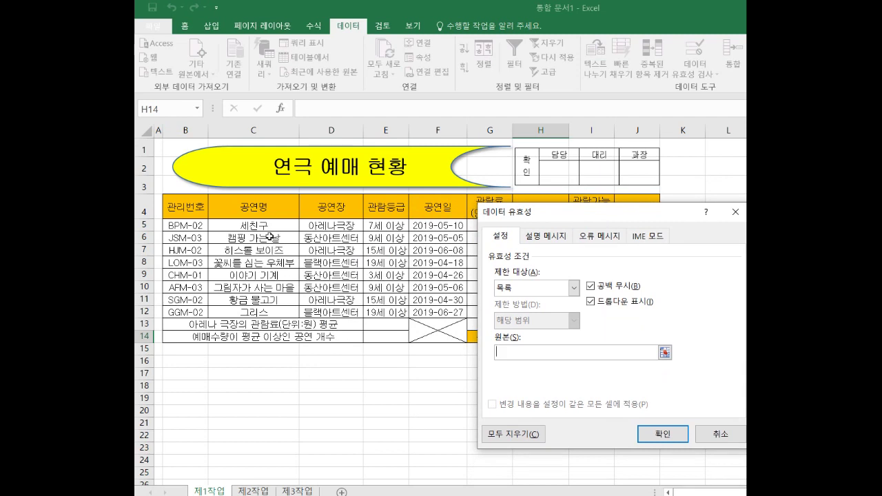
pyautogui.moveTo(262, 223); pyautogui.dragTo(261, 311)
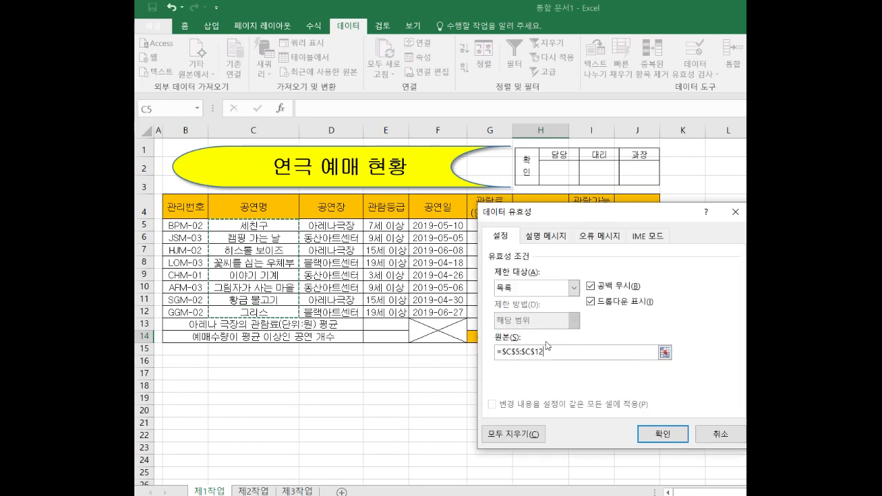
pyautogui.click(661, 435)
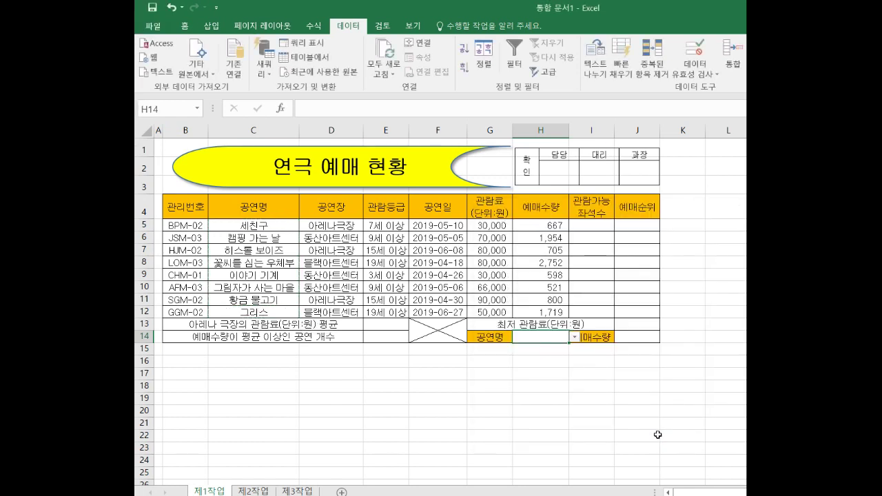
pyautogui.click(575, 337)
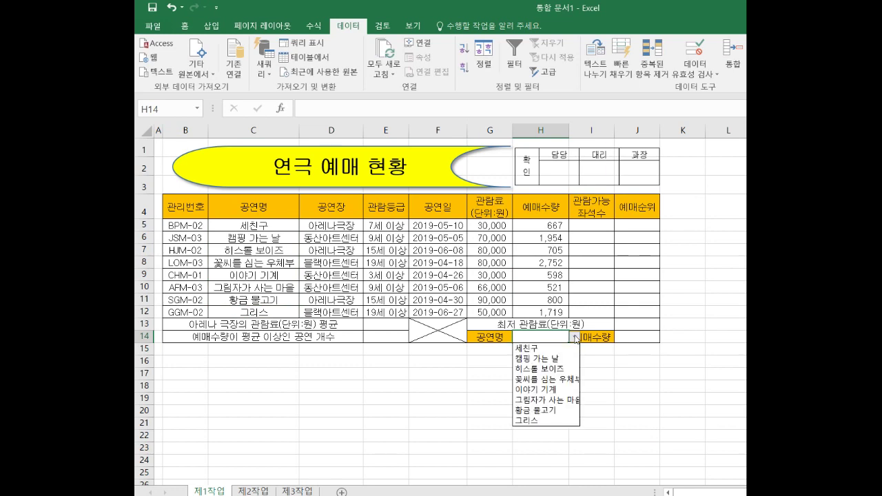
pyautogui.click(561, 349)
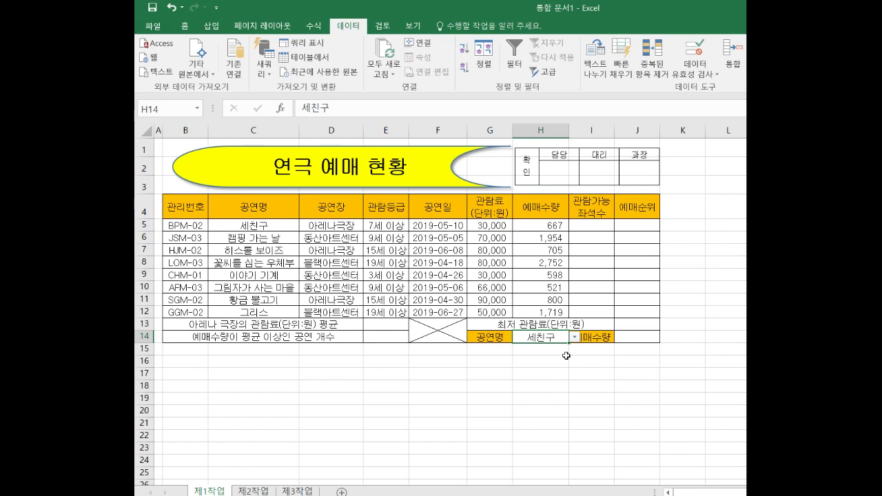
# Select the 예매수량 values in H5:H12 and bring up the commands available for them
pyautogui.moveTo(554, 226); pyautogui.dragTo(557, 312)
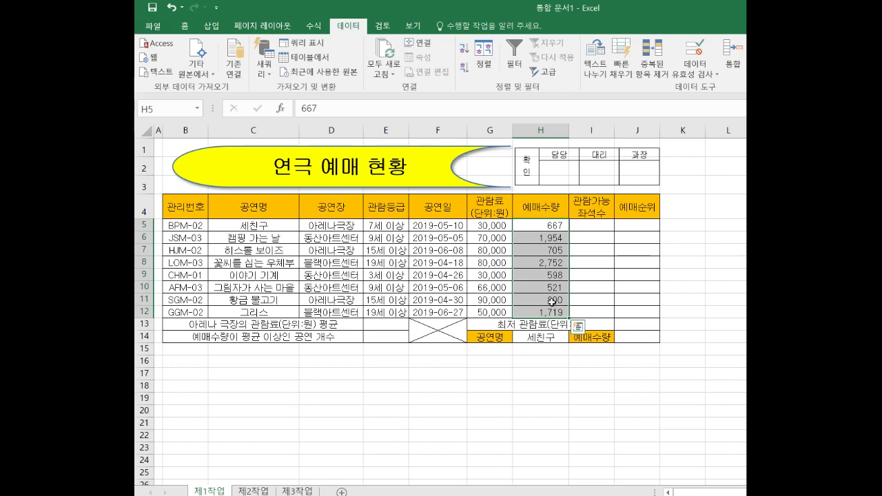
pyautogui.rightClick(552, 301)
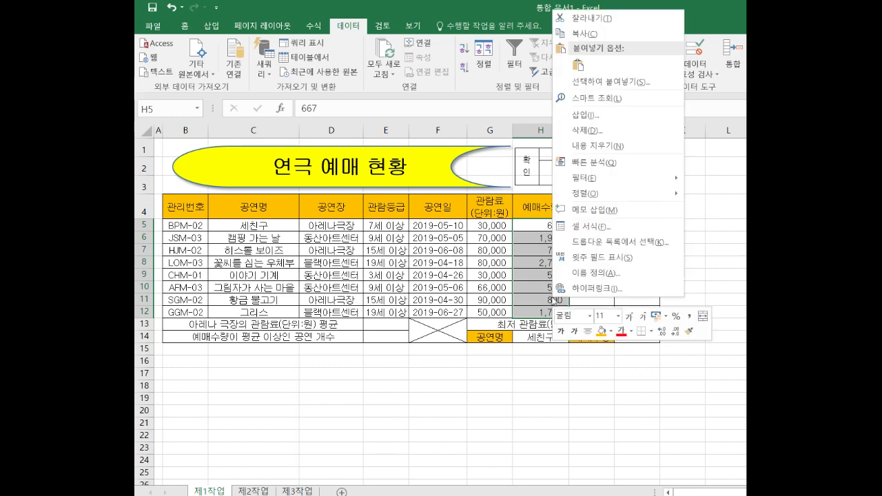
# Apply the custom number format #,##0"매" to the 예매수량 values in H5:H12
pyautogui.click(590, 225)
pyautogui.click(455, 66)
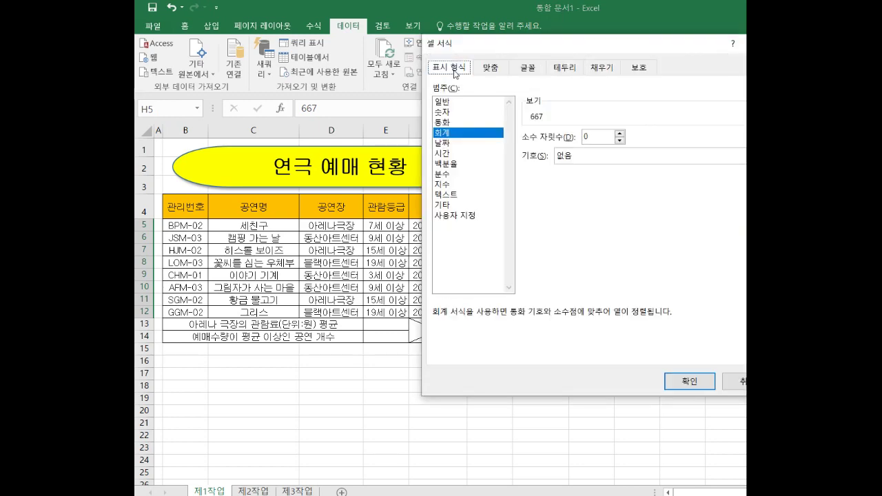
pyautogui.click(461, 216)
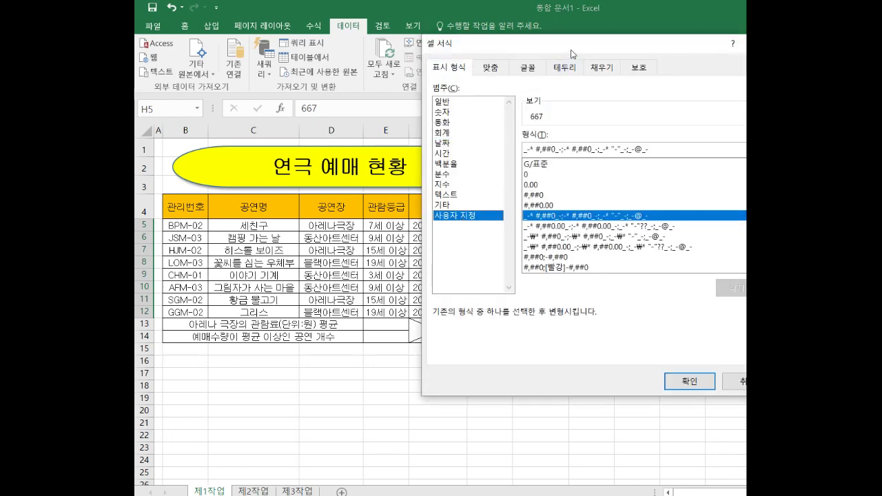
pyautogui.moveTo(572, 49); pyautogui.dragTo(466, 112)
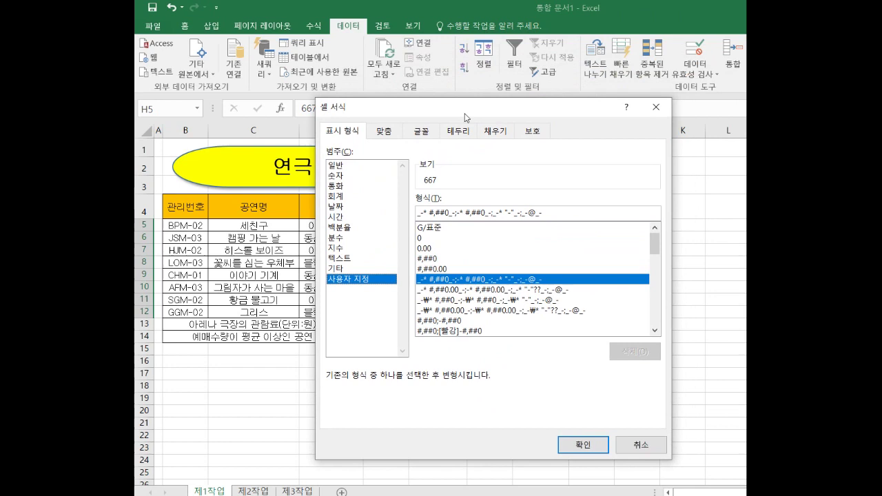
pyautogui.click(430, 259)
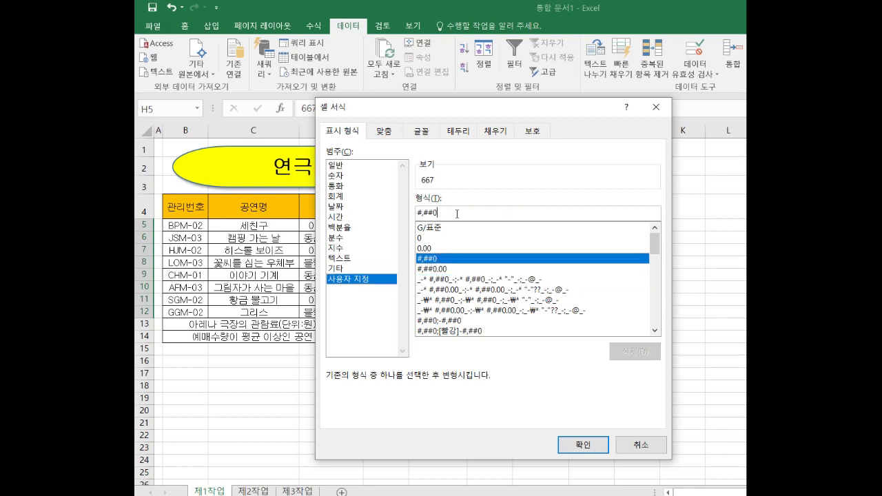
pyautogui.write('"매')
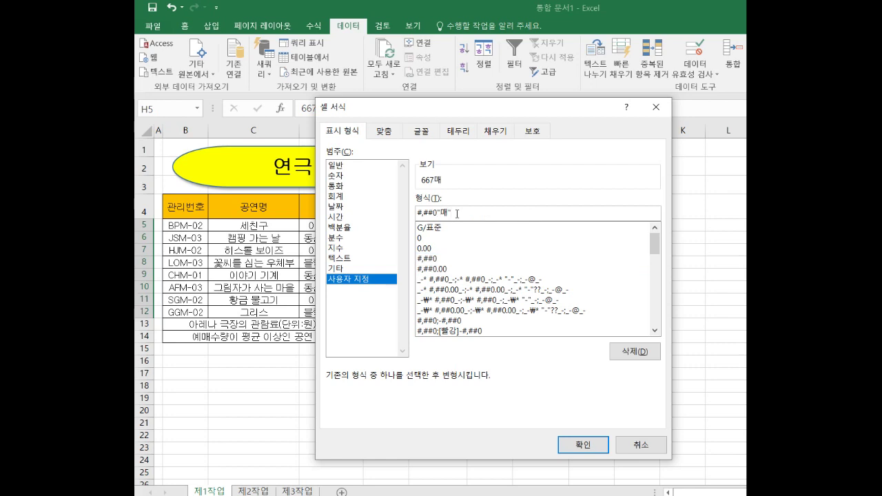
pyautogui.click(583, 444)
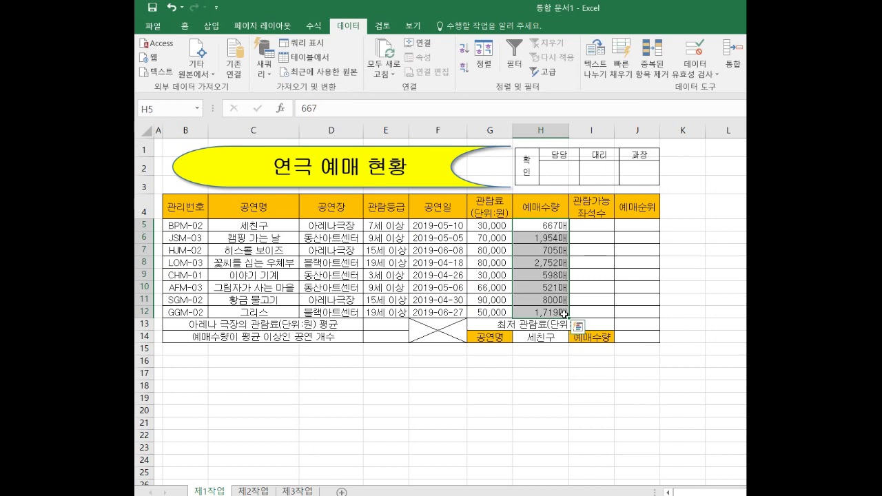
# Define the name 예매수량 for the range H5:H12
pyautogui.click(545, 226)
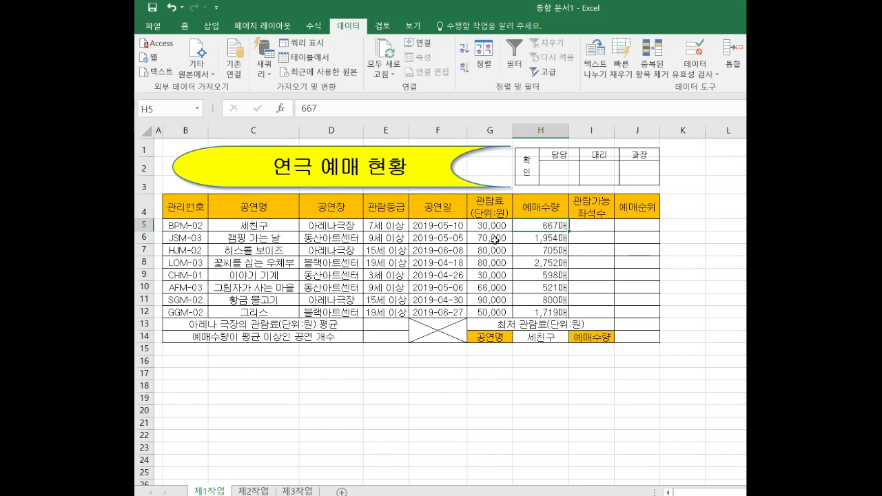
pyautogui.moveTo(541, 226); pyautogui.dragTo(543, 312)
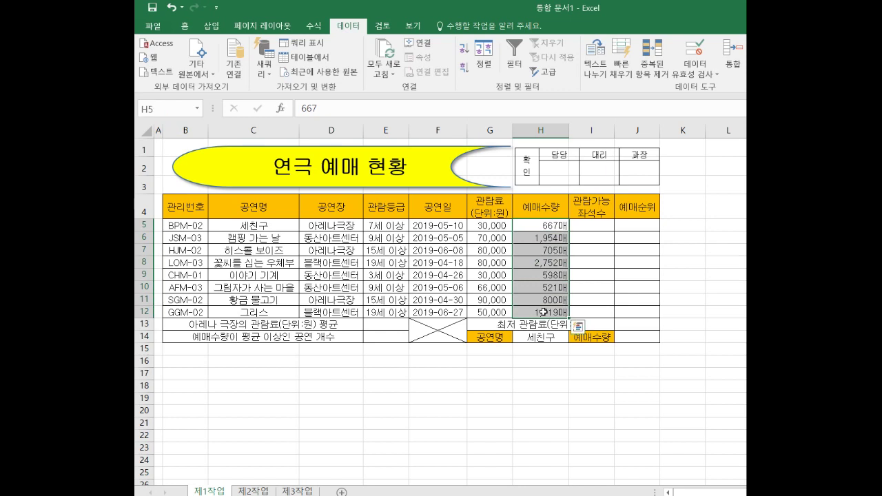
pyautogui.click(168, 109)
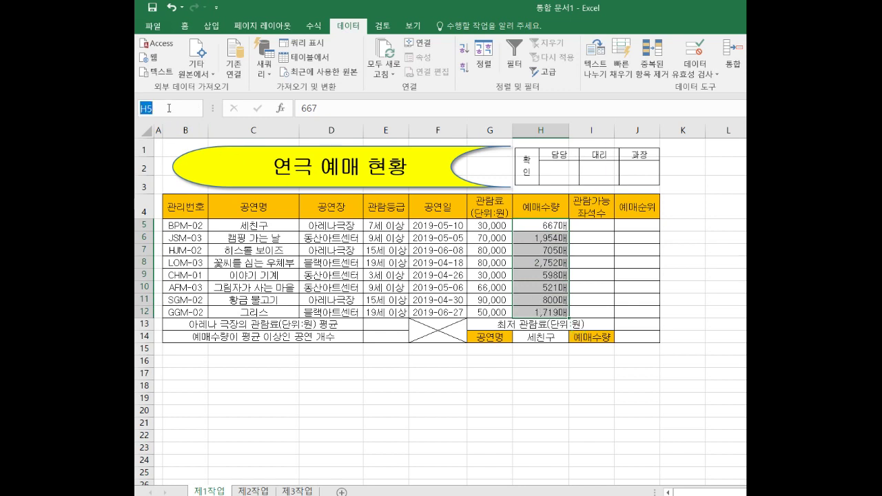
pyautogui.write('예매수량')
pyautogui.press('Return')
# Check which name or reference is shown for each single cell in H5:H12 and for the whole range
pyautogui.click(305, 383)
pyautogui.click(539, 225)
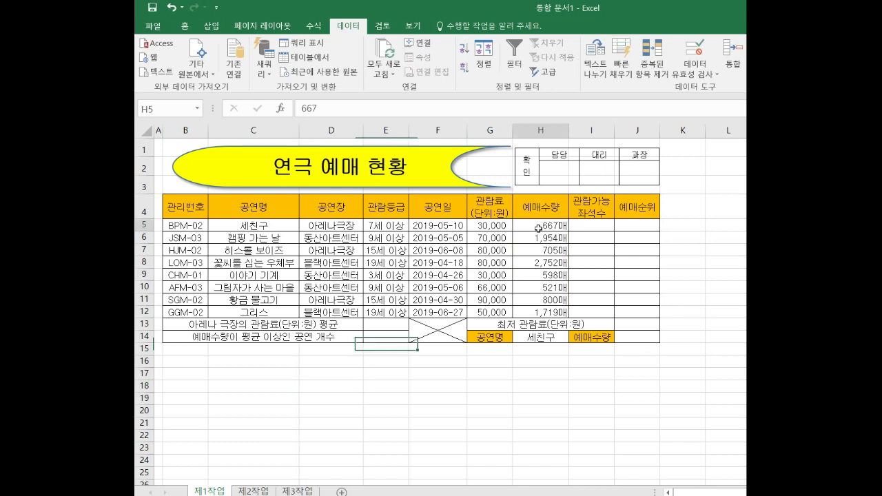
pyautogui.click(535, 238)
pyautogui.click(534, 250)
pyautogui.click(532, 263)
pyautogui.click(529, 275)
pyautogui.click(528, 287)
pyautogui.click(527, 300)
pyautogui.click(524, 312)
pyautogui.moveTo(535, 225); pyautogui.dragTo(537, 314)
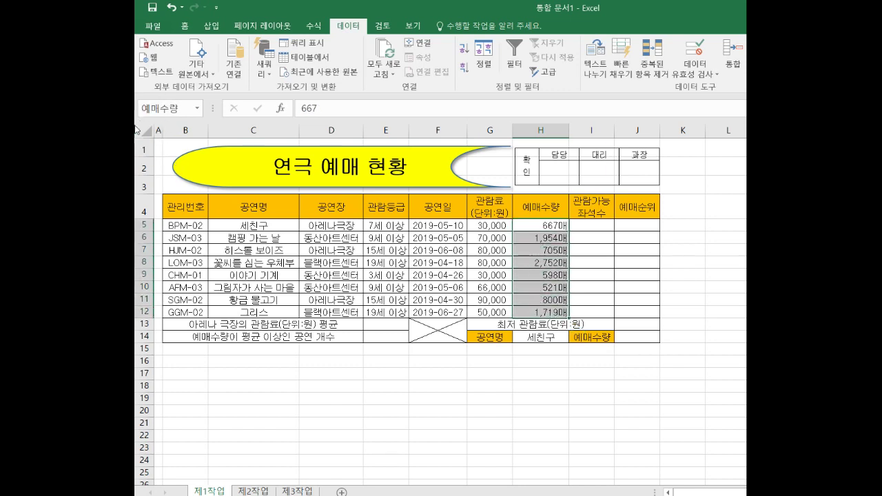
pyautogui.click(355, 377)
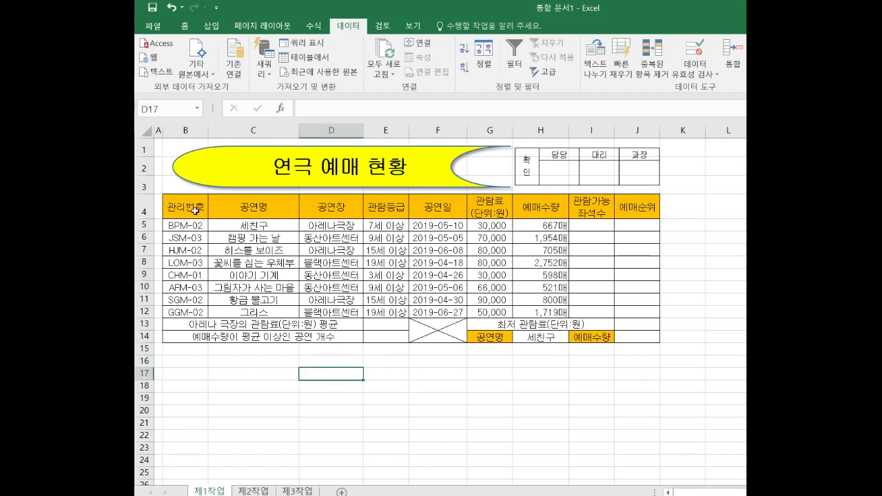
# Apply a thick outside border around the whole table B4:J14
pyautogui.click(196, 213)
pyautogui.moveTo(196, 219); pyautogui.dragTo(623, 336)
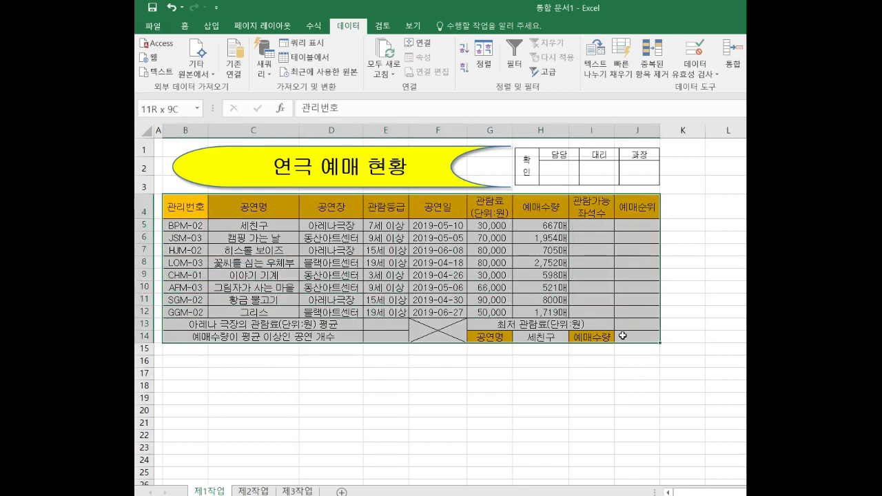
pyautogui.click(185, 27)
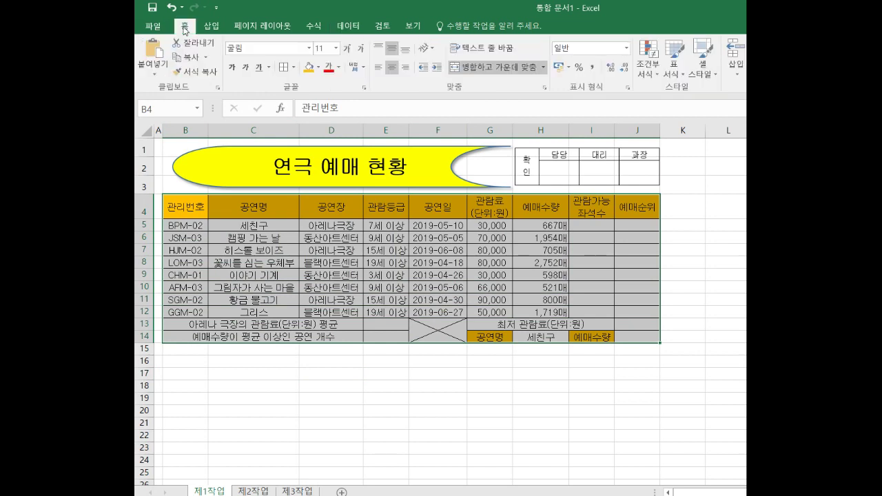
pyautogui.click(296, 71)
pyautogui.click(324, 206)
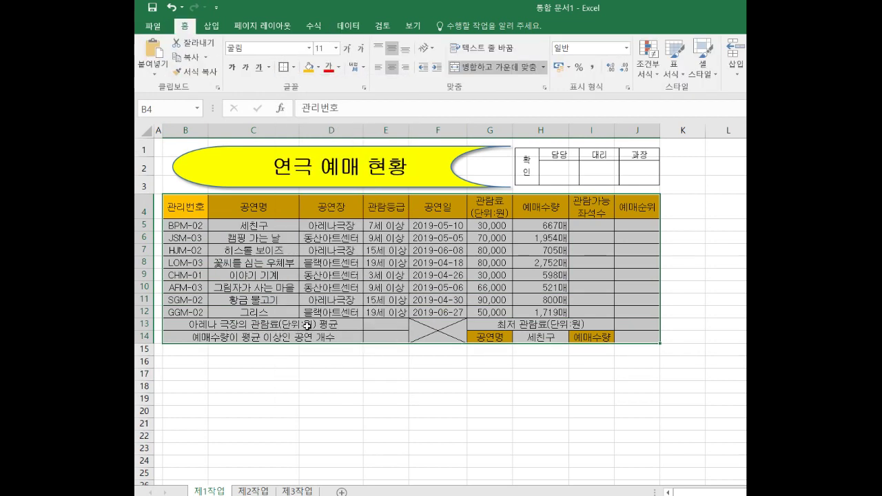
# Apply the same thick outside border around the data rows B5:J12
pyautogui.moveTo(192, 229); pyautogui.dragTo(623, 310)
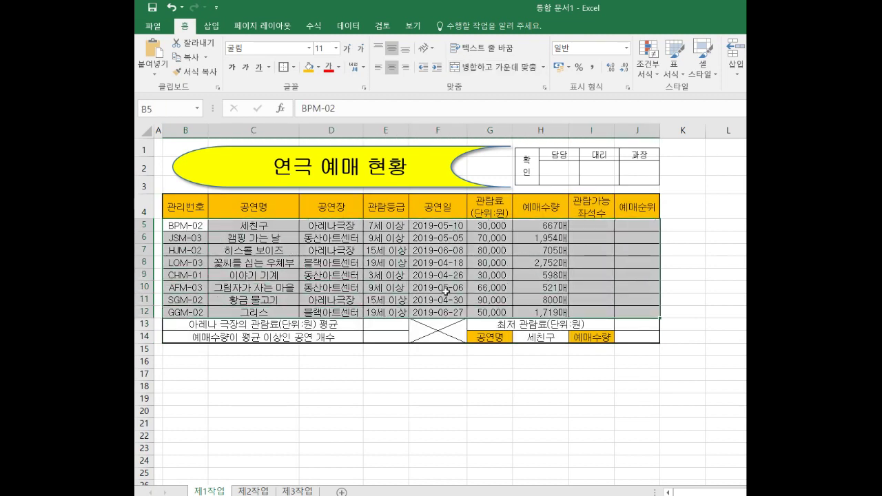
pyautogui.click(284, 69)
pyautogui.click(341, 386)
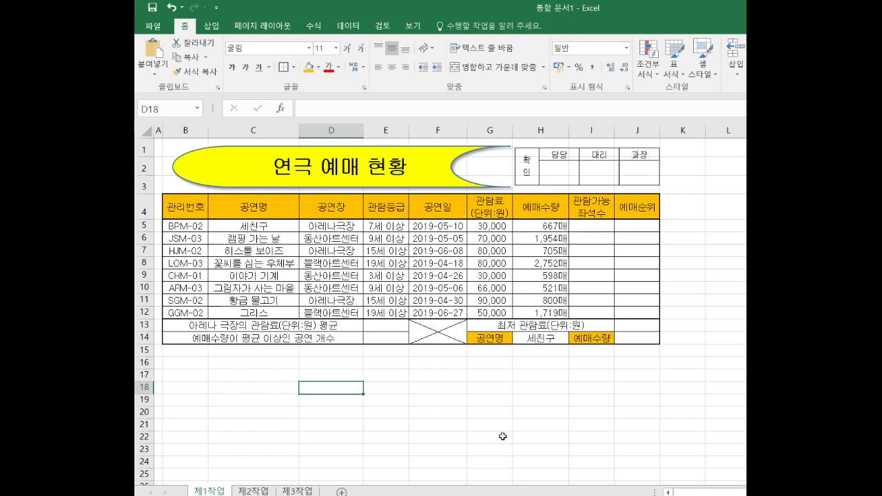
# Begin a RIGHT function formula in cell I5 under 관람가능 좌석수
pyautogui.click(595, 228)
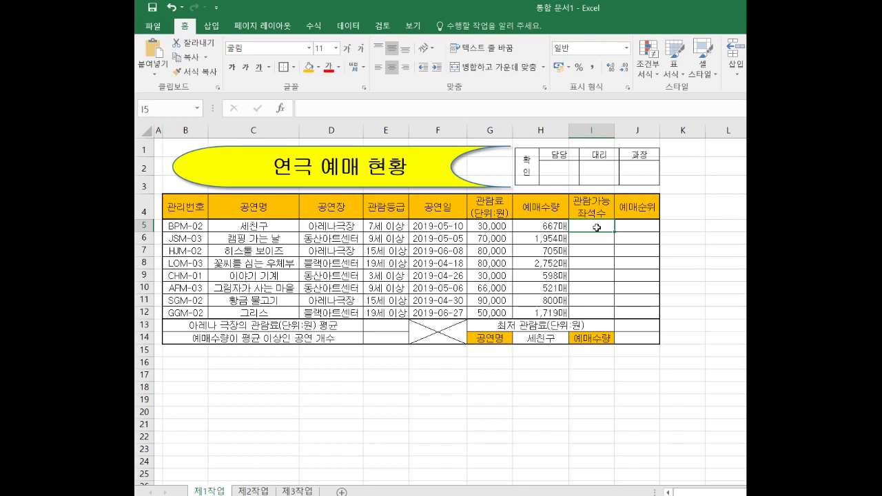
pyautogui.write('=')
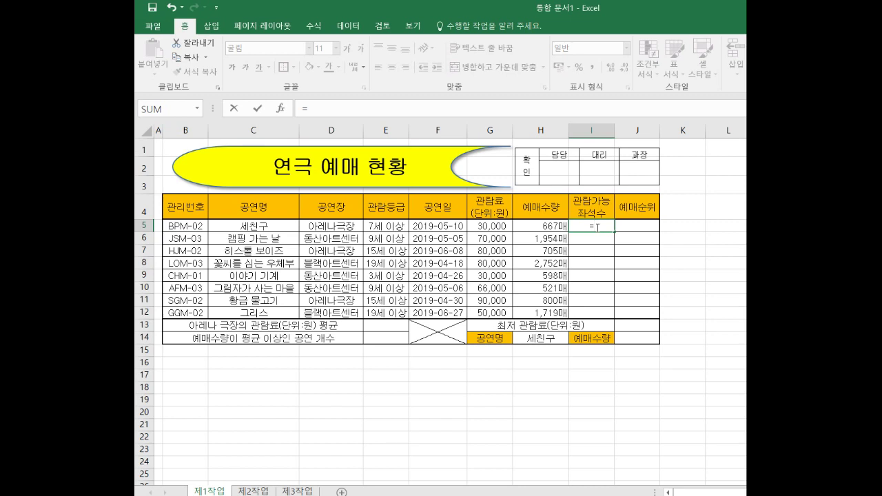
pyautogui.write('갸')
pyautogui.press('BackSpace')
pyautogui.press('BackSpace')
pyautogui.write('RIGHT')
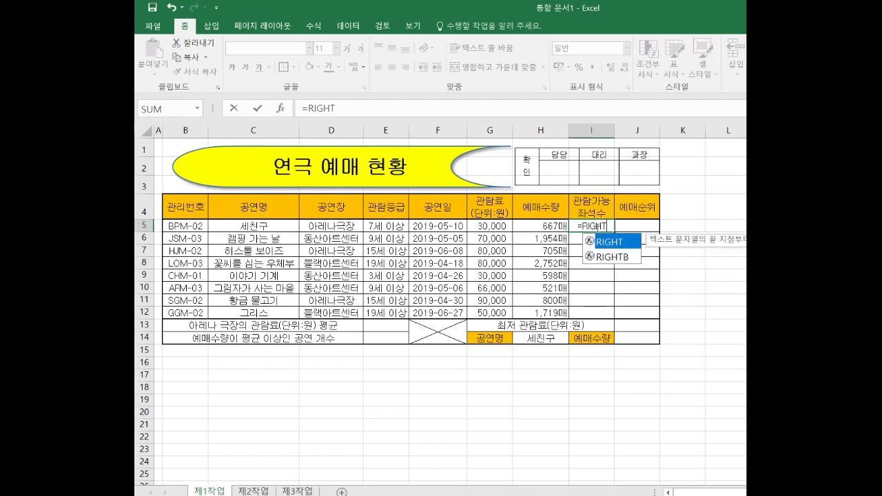
pyautogui.write('(')
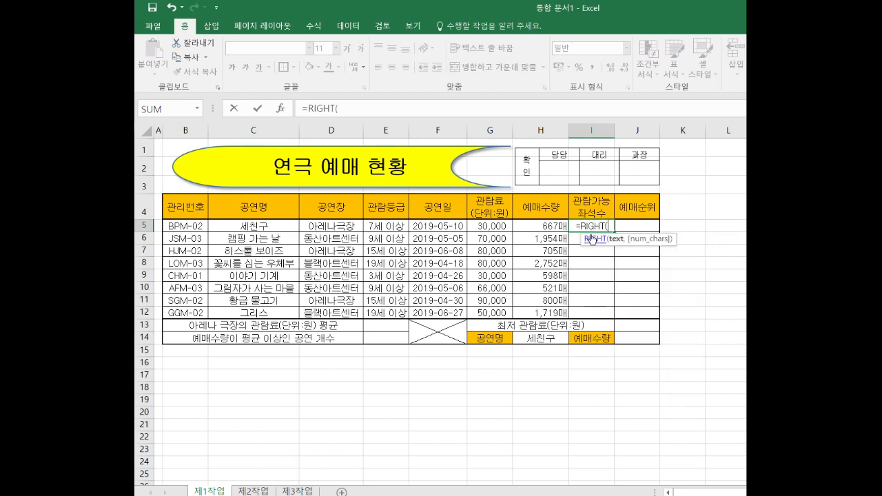
# Complete the RIGHT function's arguments in I5 with B5 as the text and 1 as the number of characters
pyautogui.click(281, 109)
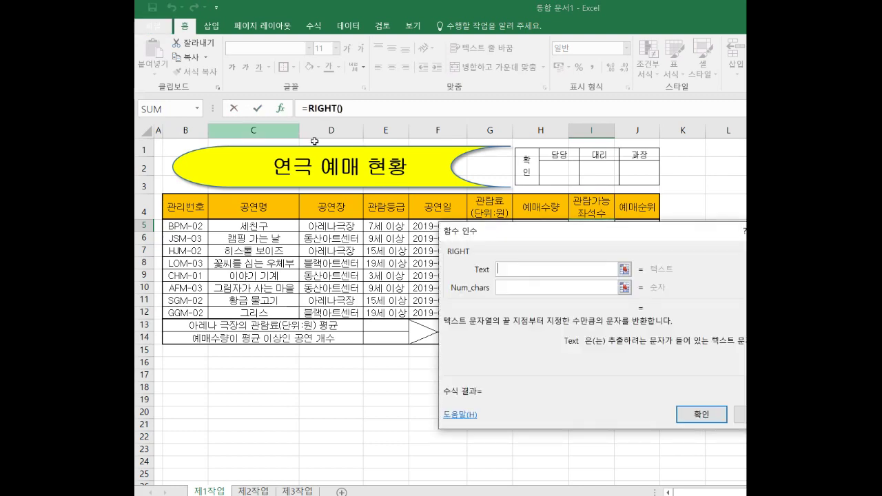
pyautogui.moveTo(543, 238); pyautogui.dragTo(373, 323)
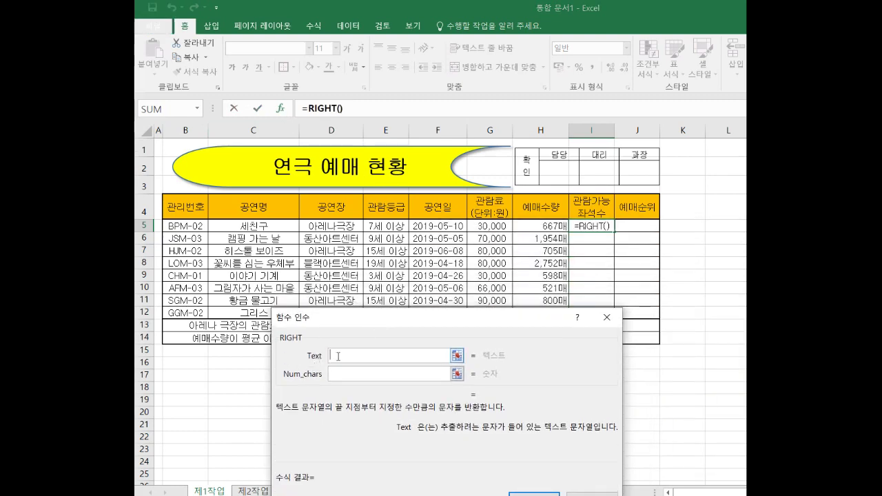
pyautogui.click(195, 227)
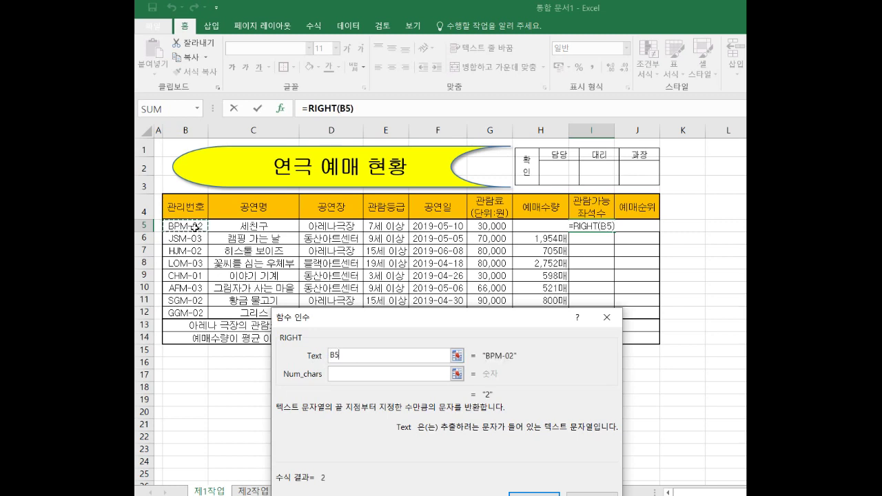
pyautogui.click(341, 376)
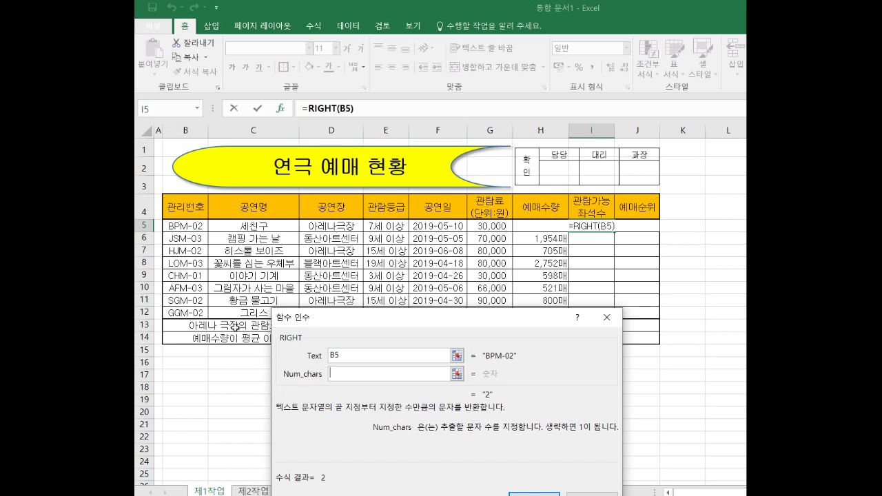
pyautogui.write('1')
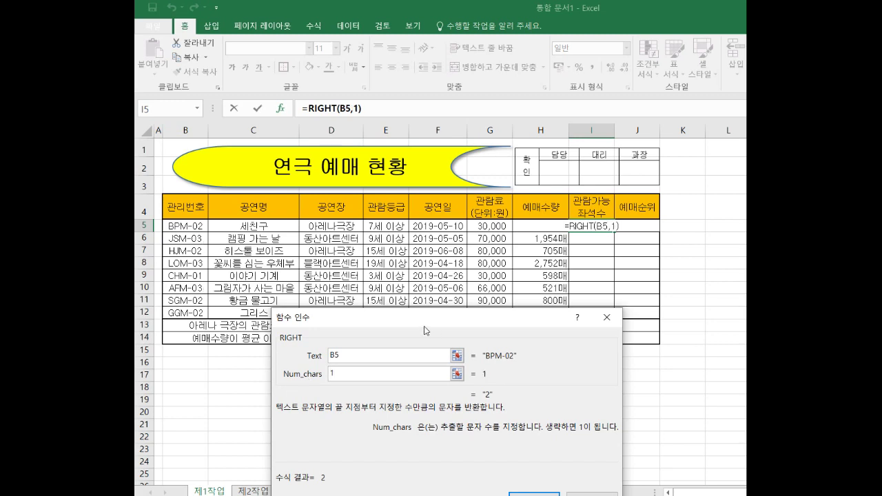
pyautogui.moveTo(501, 327); pyautogui.dragTo(483, 190)
pyautogui.click(516, 365)
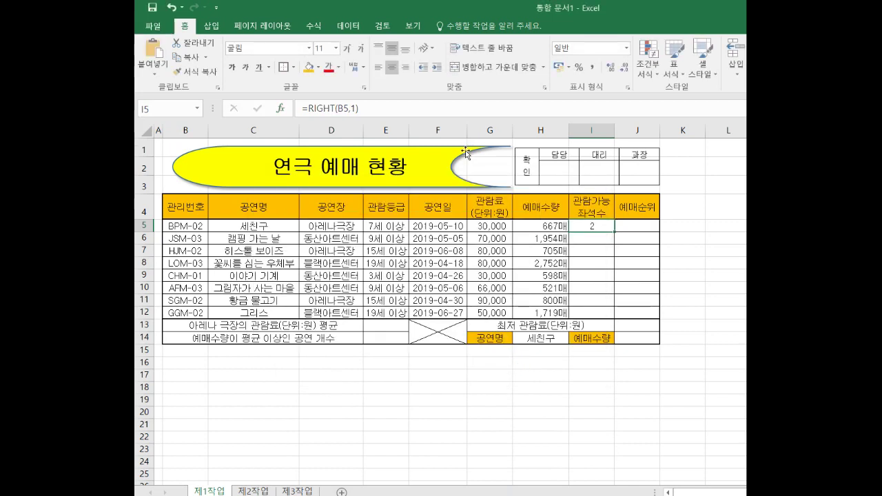
# Extend the formula in I5 to multiply by 1000, giving =RIGHT(B5,1)*1000
pyautogui.click(421, 109)
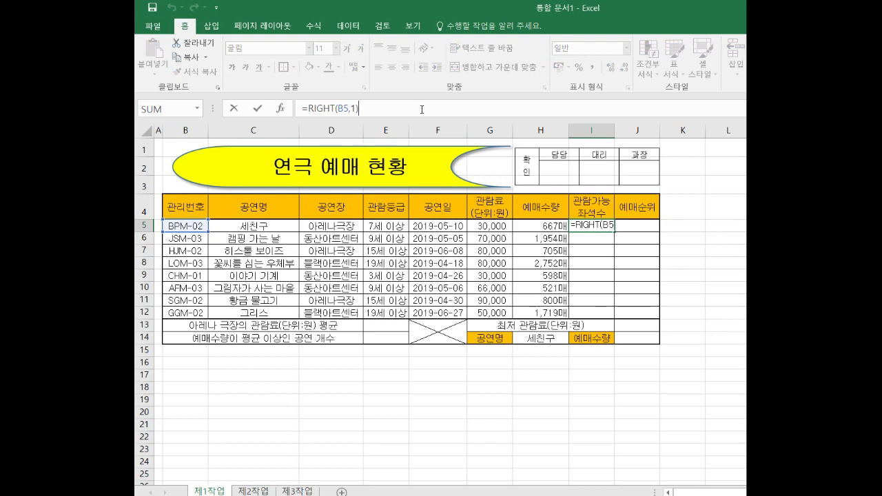
pyautogui.write('*')
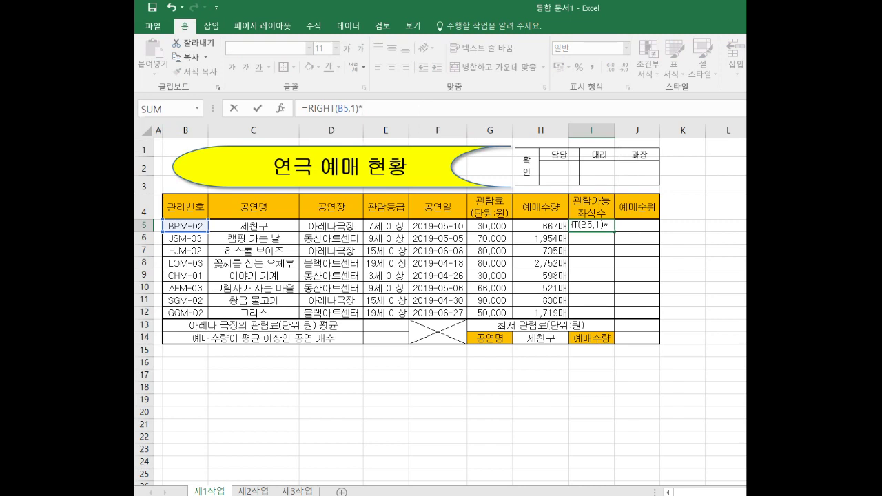
pyautogui.write('1000')
pyautogui.press('Return')
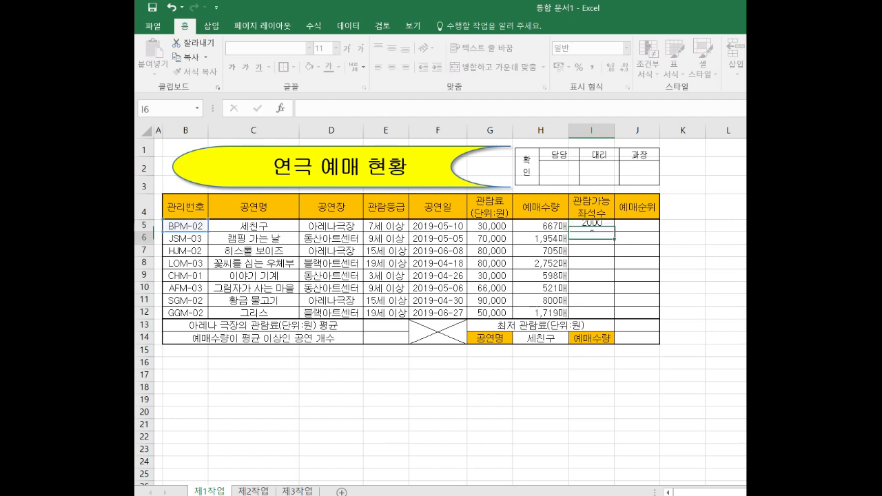
# Fill the I5 formula down to I12 without formatting and apply the comma style to I5:I12
pyautogui.click(592, 226)
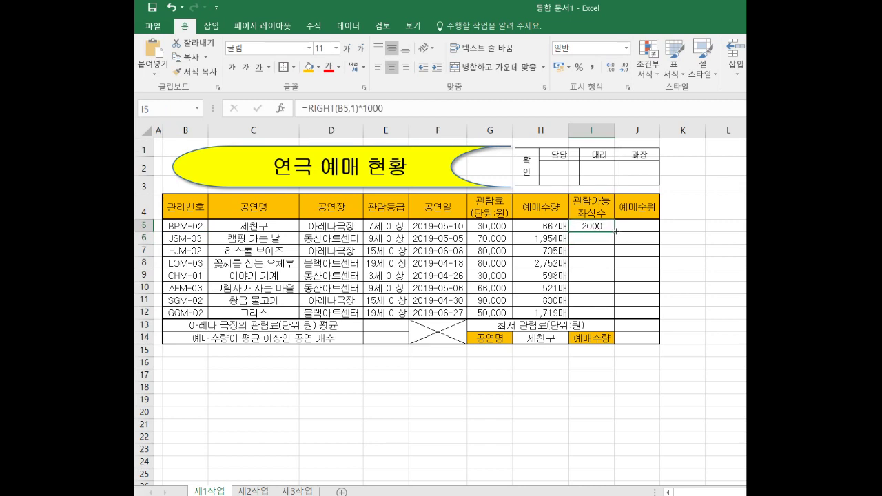
pyautogui.moveTo(617, 232); pyautogui.dragTo(626, 312)
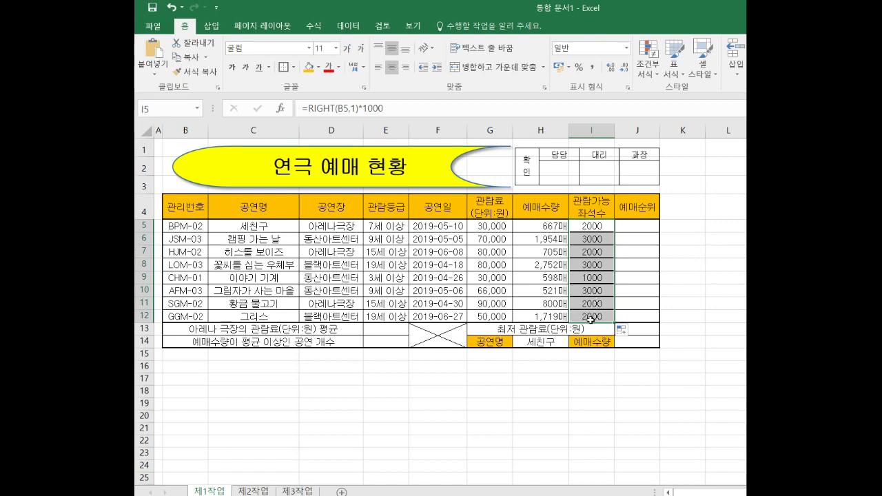
pyautogui.click(631, 333)
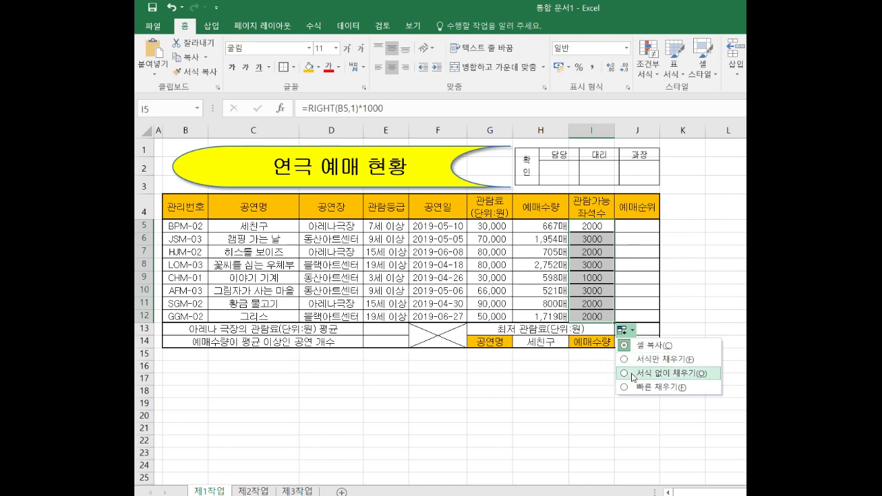
pyautogui.click(626, 374)
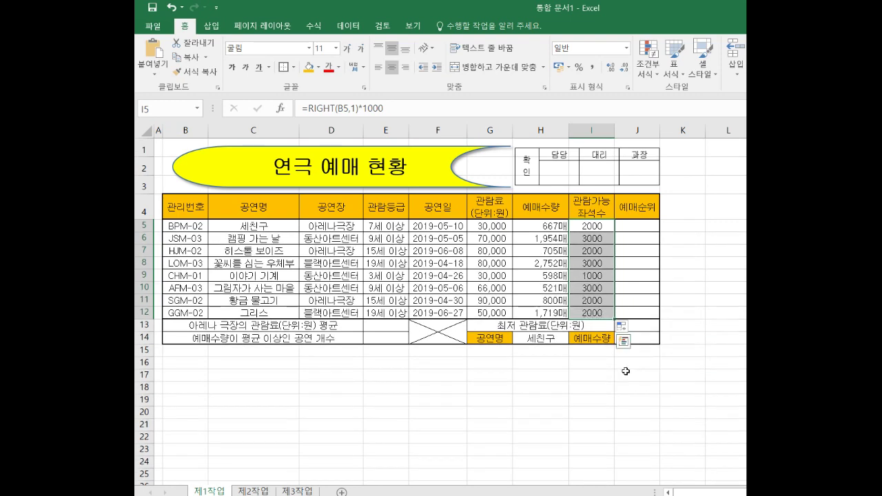
pyautogui.click(591, 71)
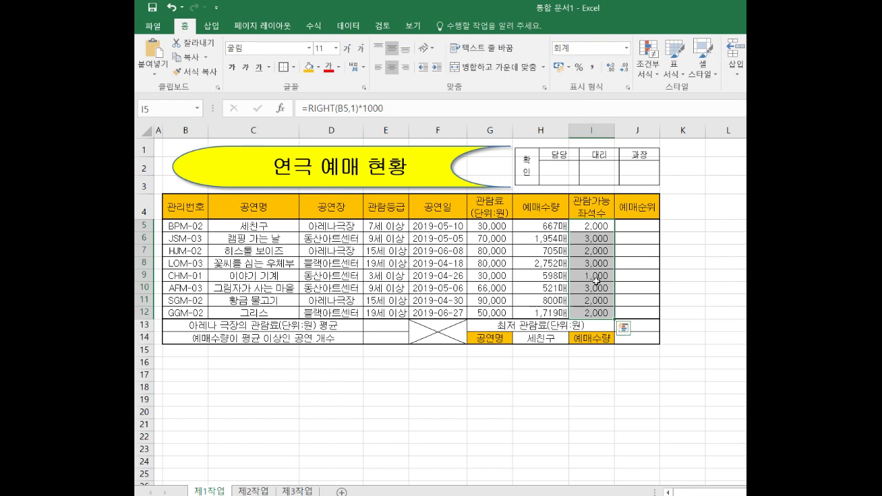
# Begin an IF formula in cell J5 under 예매순위 with a nested RANK() as its logical test
pyautogui.click(637, 227)
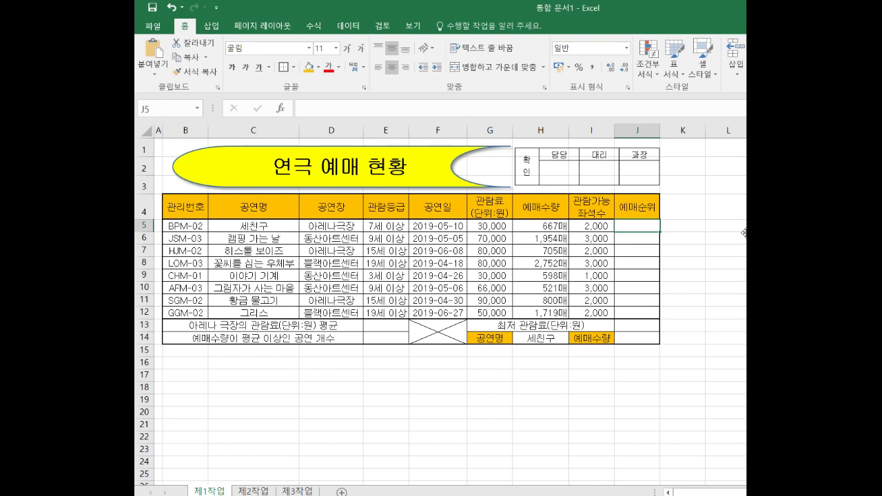
pyautogui.write('=')
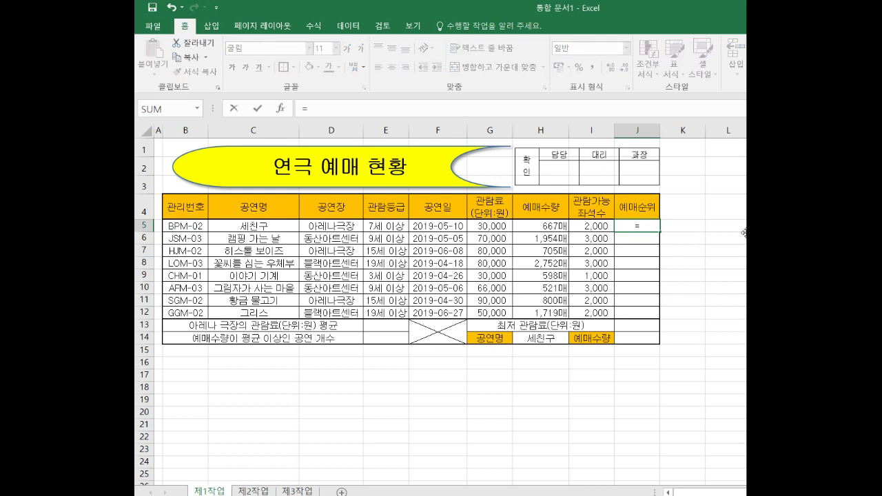
pyautogui.write('IF')
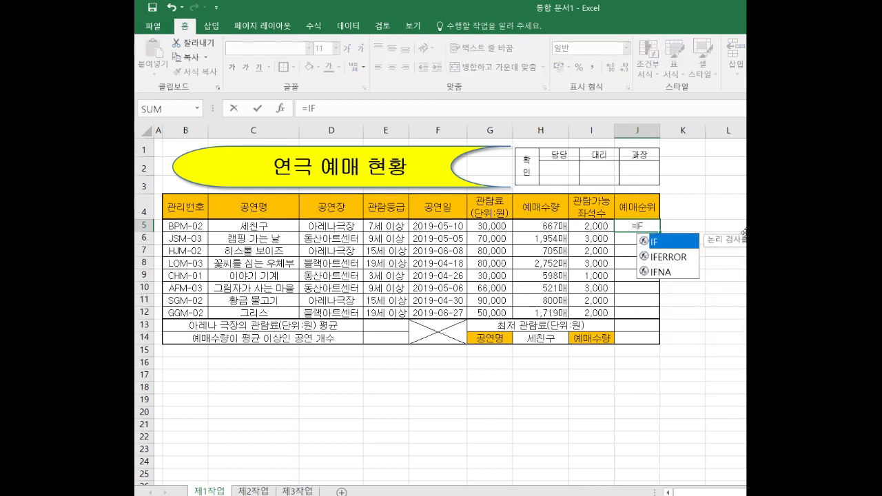
pyautogui.doubleClick(670, 243)
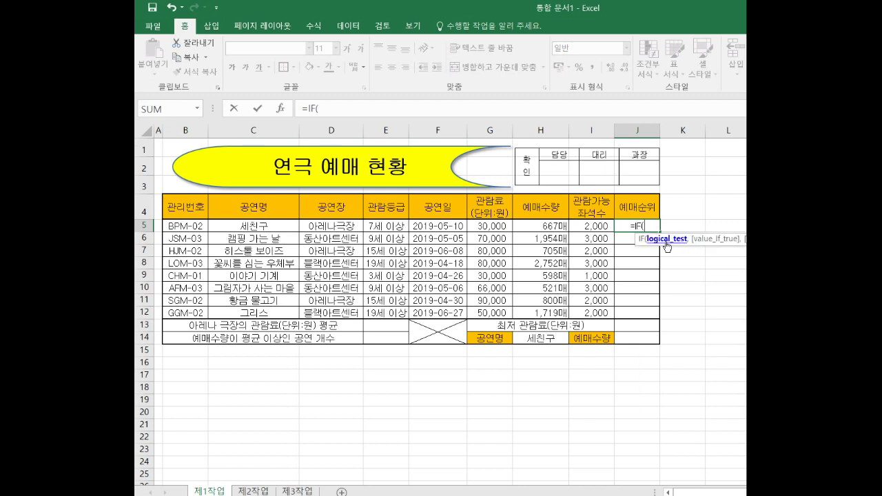
pyautogui.click(280, 108)
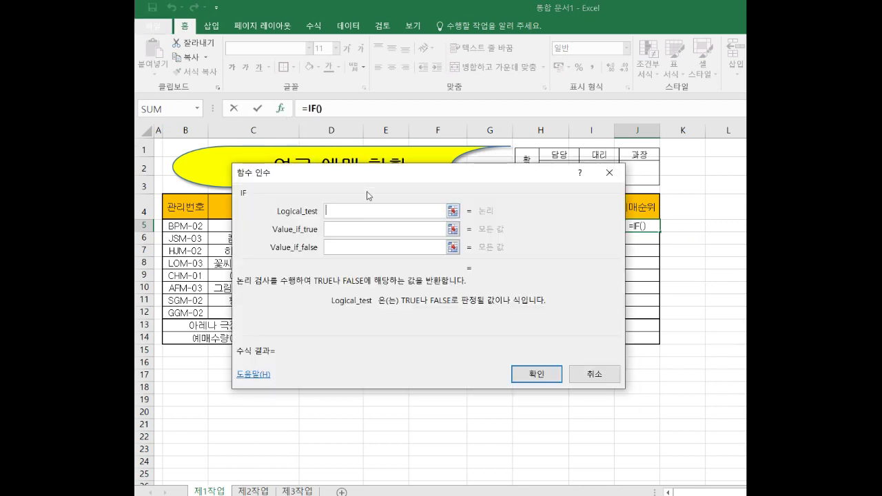
pyautogui.moveTo(377, 181); pyautogui.dragTo(372, 288)
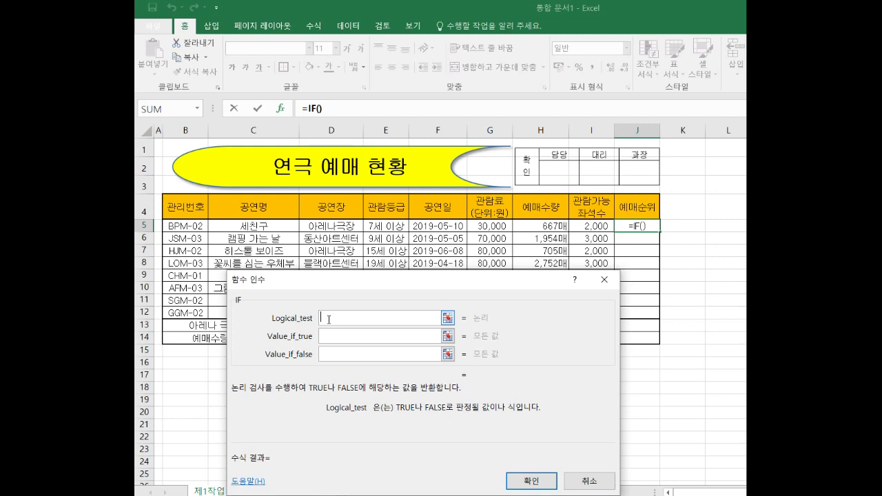
pyautogui.write('RANK()')
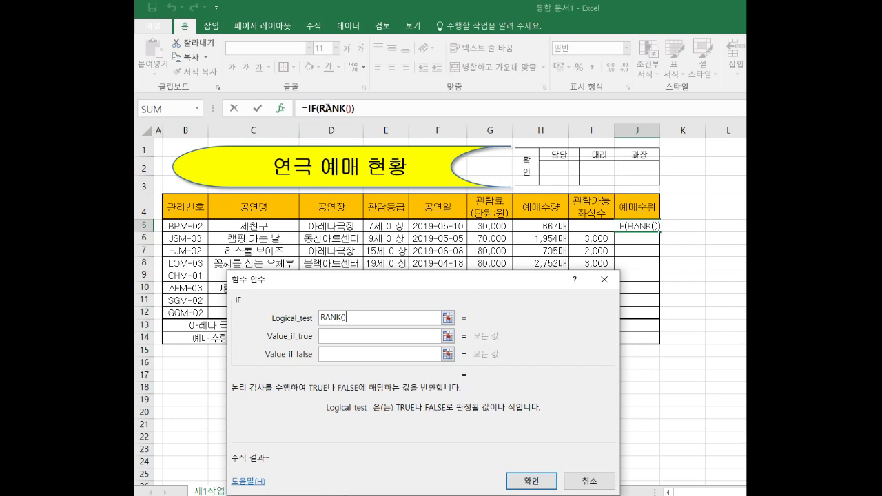
# Complete the nested RANK function's arguments with H5 as the number, the 예매수량 range (H5:H12) as the reference and 0 as the order
pyautogui.click(328, 108)
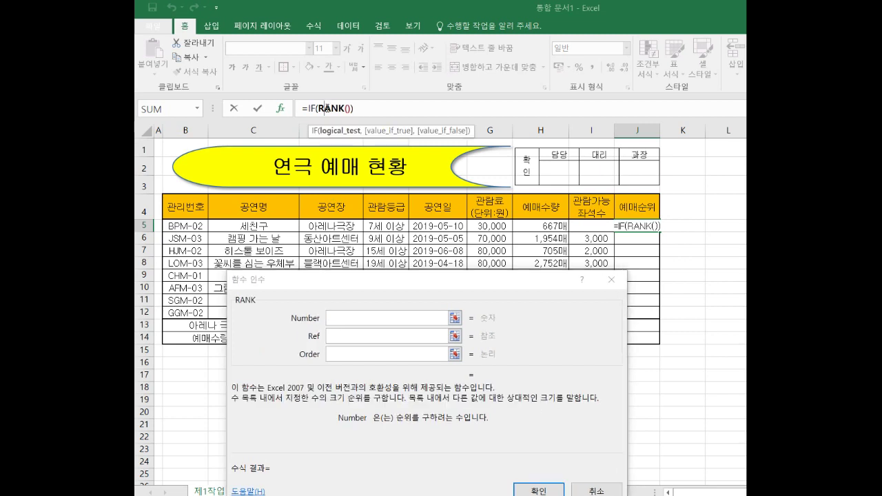
pyautogui.click(340, 319)
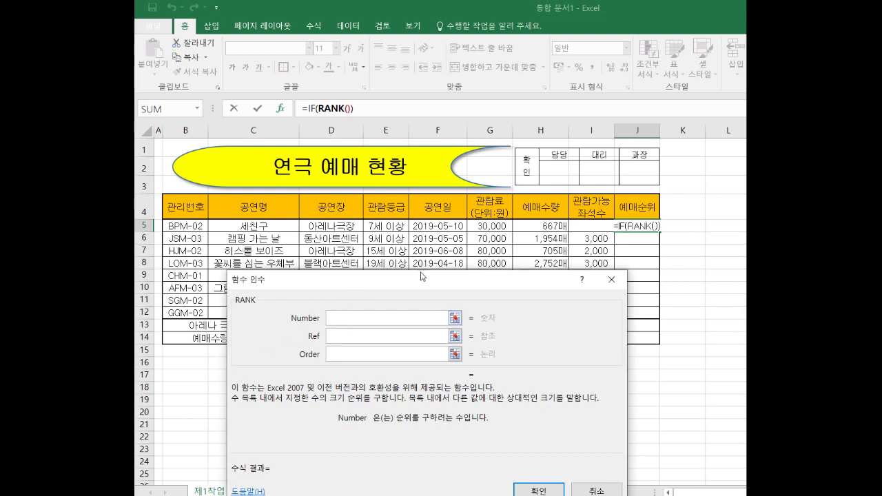
pyautogui.click(533, 226)
pyautogui.click(366, 337)
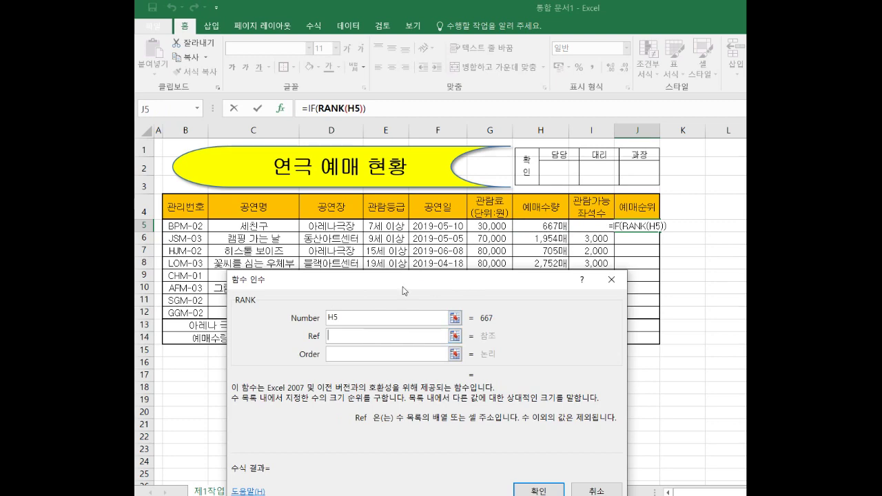
pyautogui.moveTo(405, 289); pyautogui.dragTo(285, 204)
pyautogui.moveTo(523, 225); pyautogui.dragTo(526, 313)
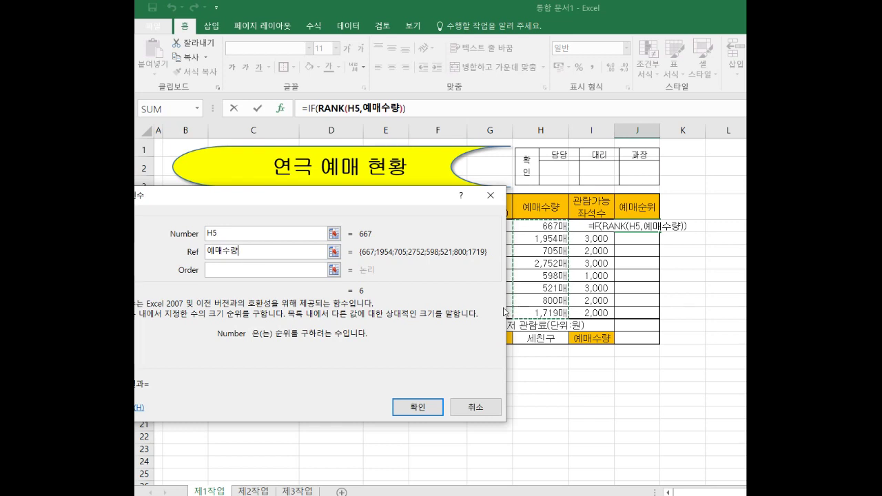
pyautogui.click(223, 271)
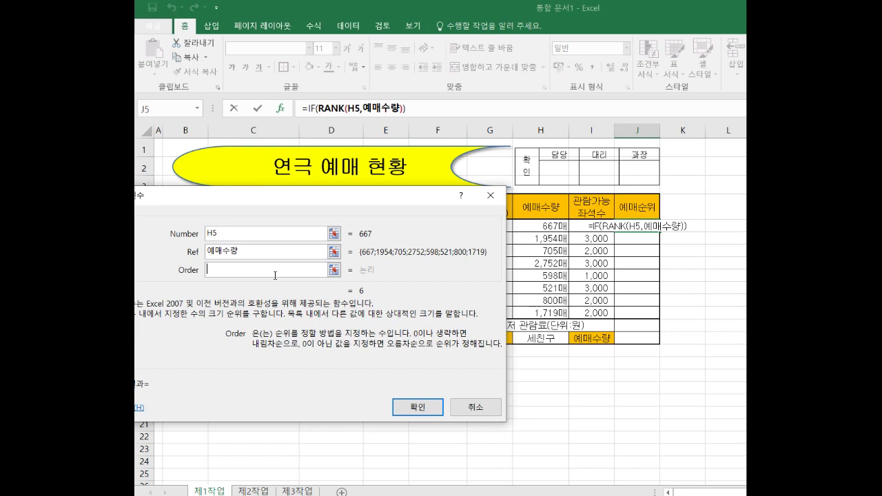
pyautogui.write('0')
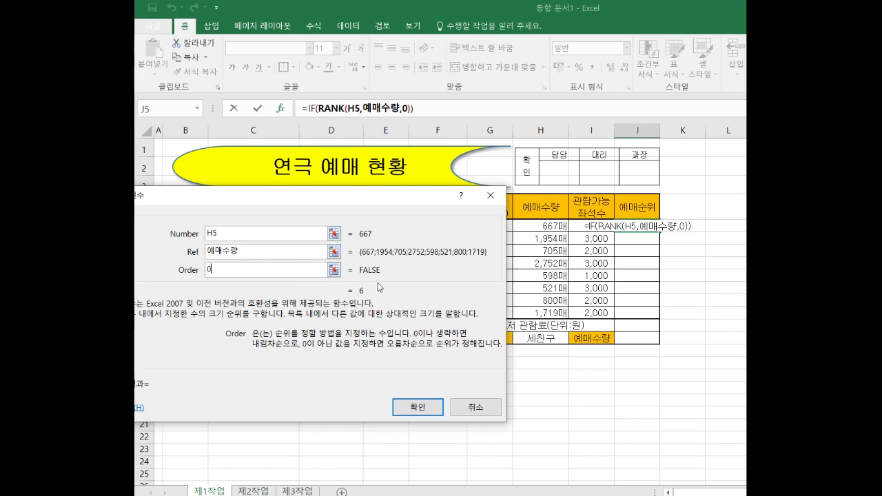
# Complete the IF function's logical test as RANK(H5,예매수량,0)<=3
pyautogui.click(311, 108)
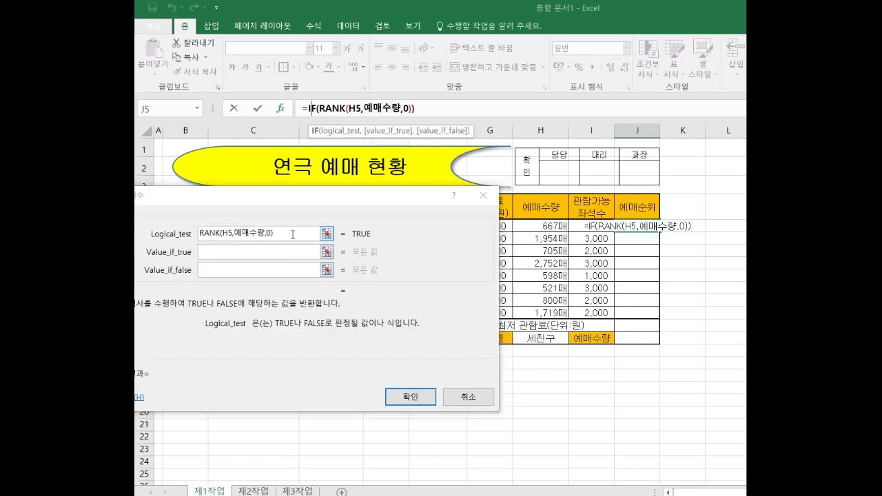
pyautogui.write('<=')
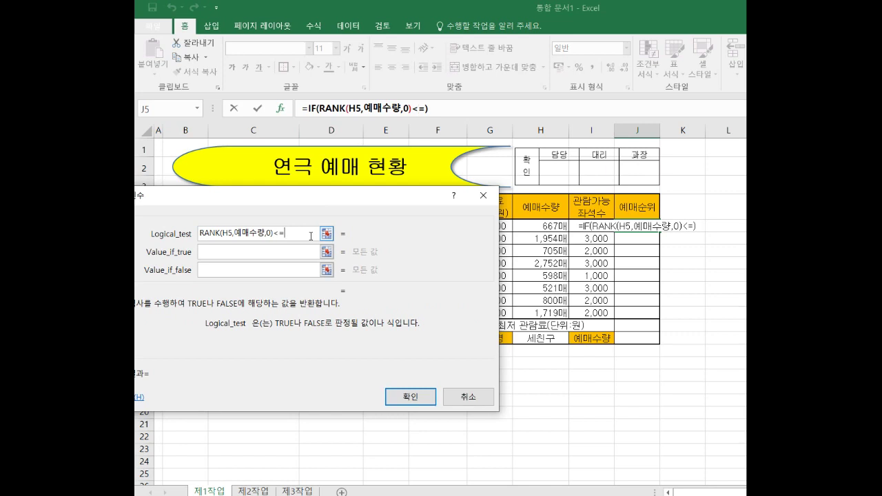
pyautogui.write('3')
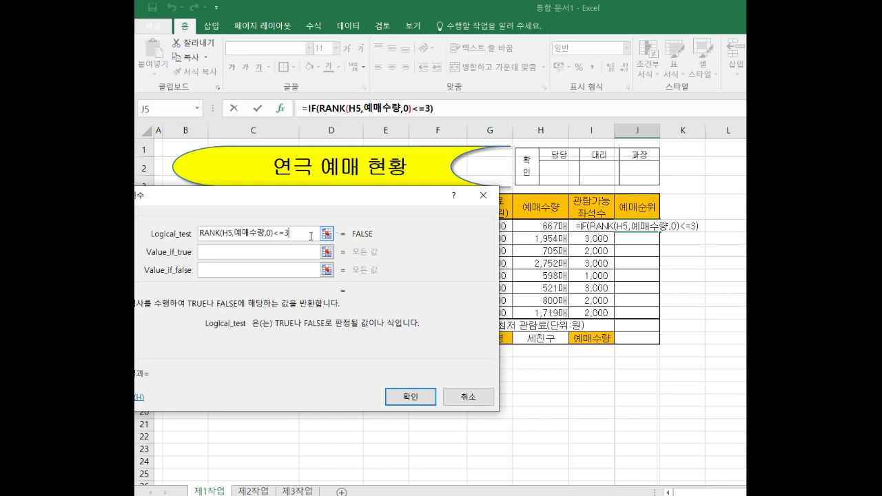
# Copy RANK(H5,예매수량,0) from the formula and use it as the IF function's value if true
pyautogui.click(267, 252)
pyautogui.click(263, 253)
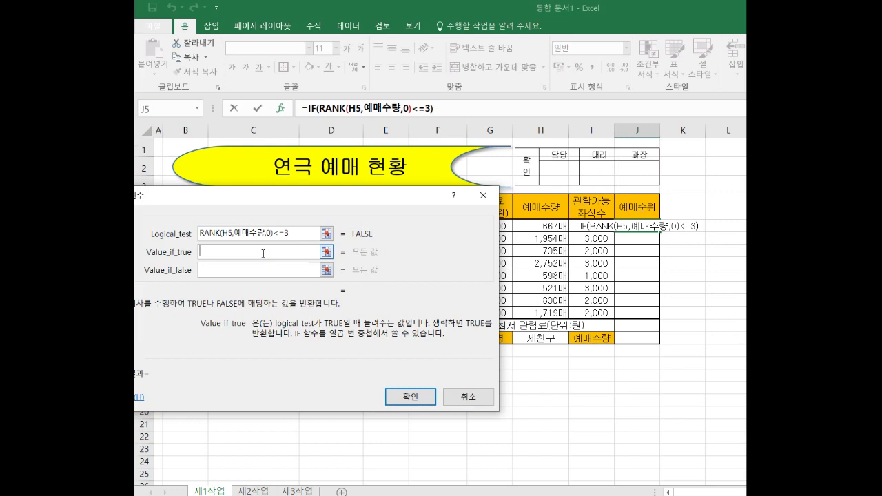
pyautogui.moveTo(318, 108); pyautogui.dragTo(412, 108)
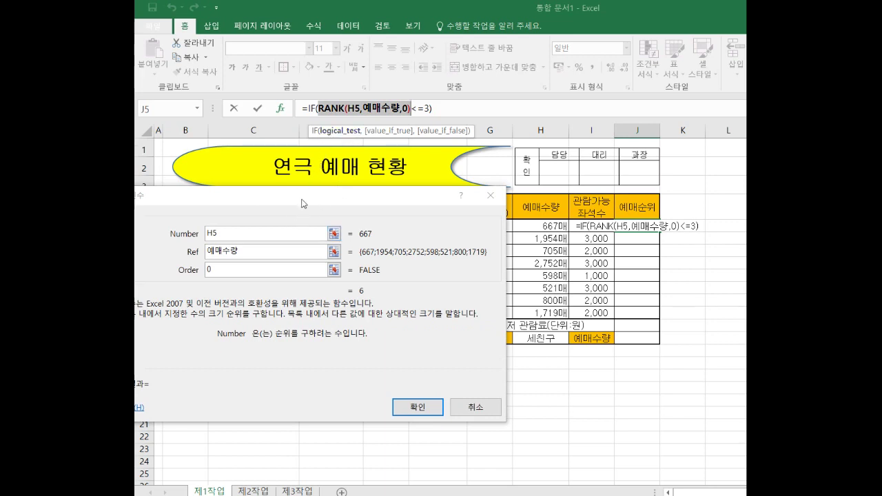
pyautogui.click(310, 108)
pyautogui.click(284, 252)
pyautogui.hotkey('ctrl', 'v')
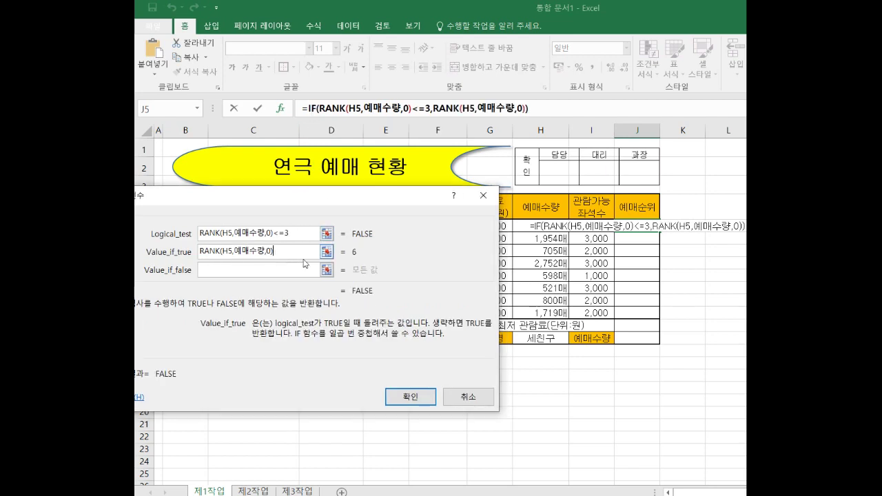
# Set the IF function's value if false to an empty string ("") and enter the formula in J5
pyautogui.click(296, 271)
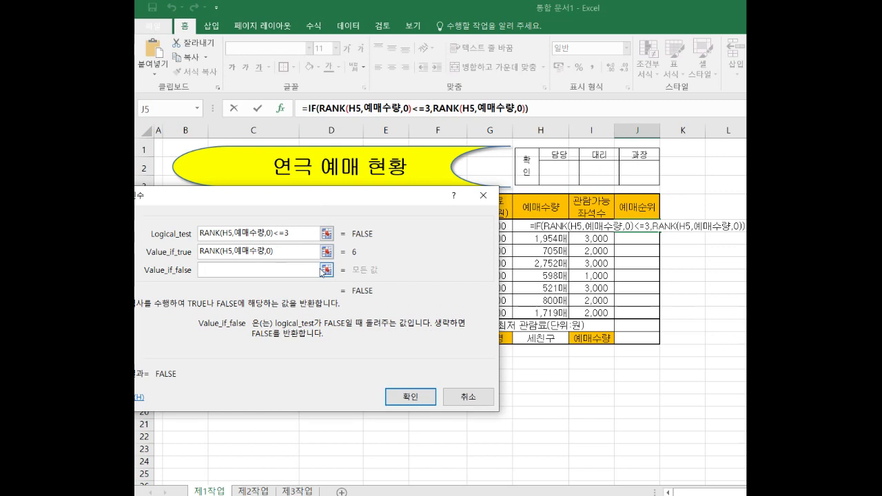
pyautogui.write('""')
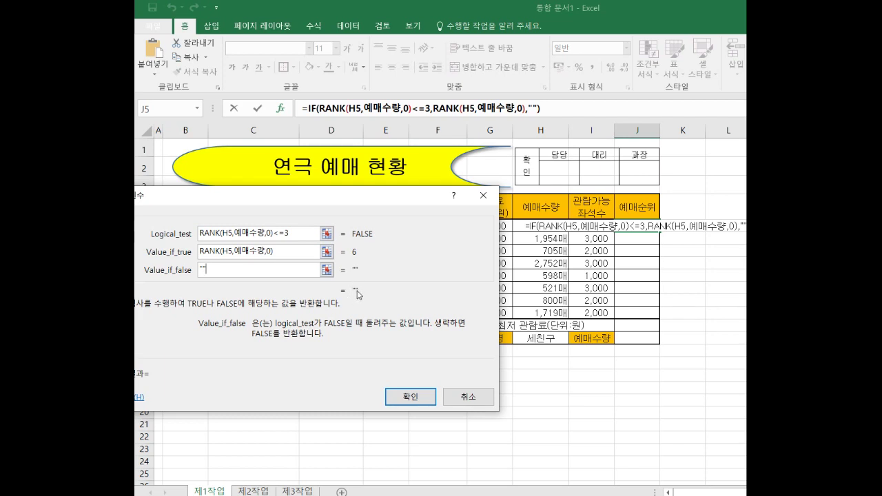
pyautogui.click(422, 398)
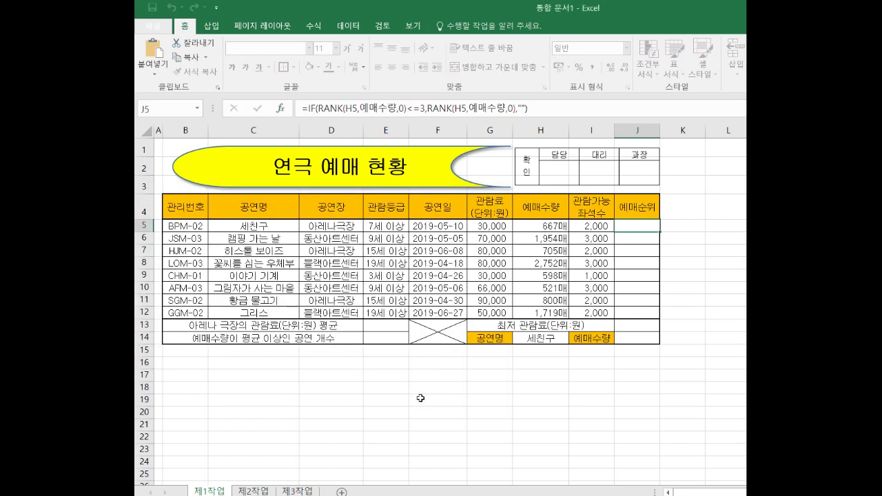
# Fill the J5 formula down to J12 without formatting
pyautogui.moveTo(659, 233); pyautogui.dragTo(655, 320)
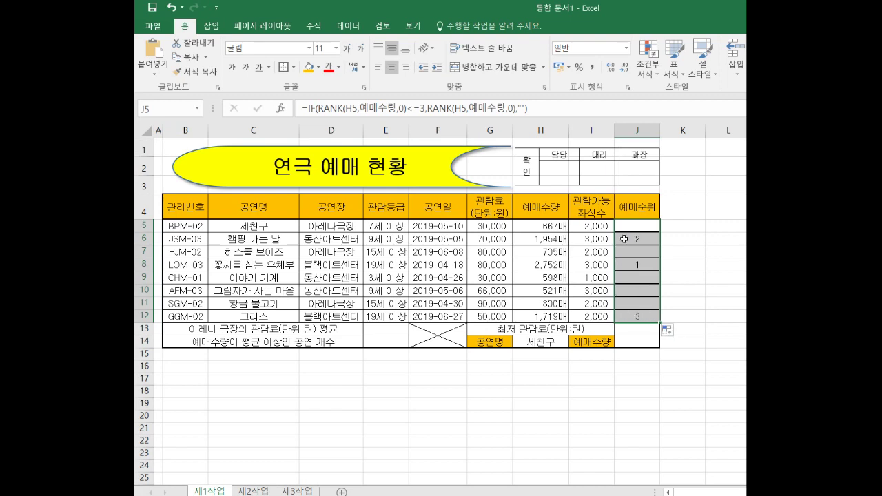
pyautogui.click(679, 331)
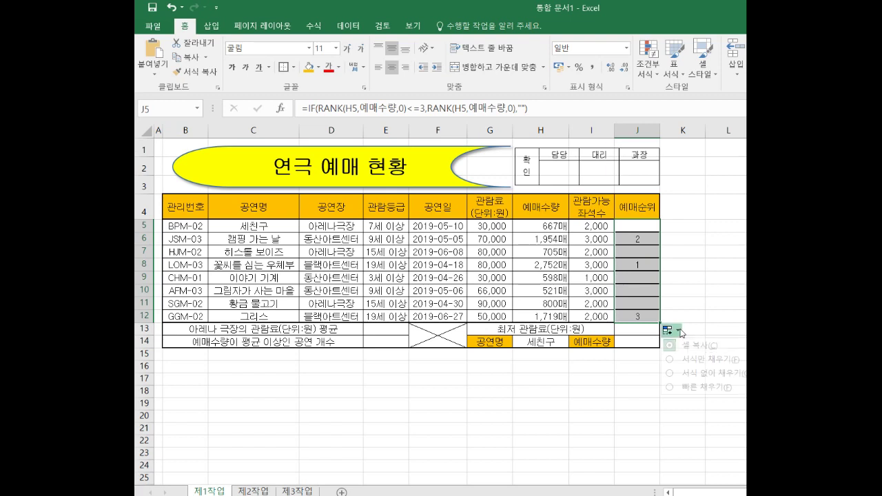
pyautogui.click(687, 374)
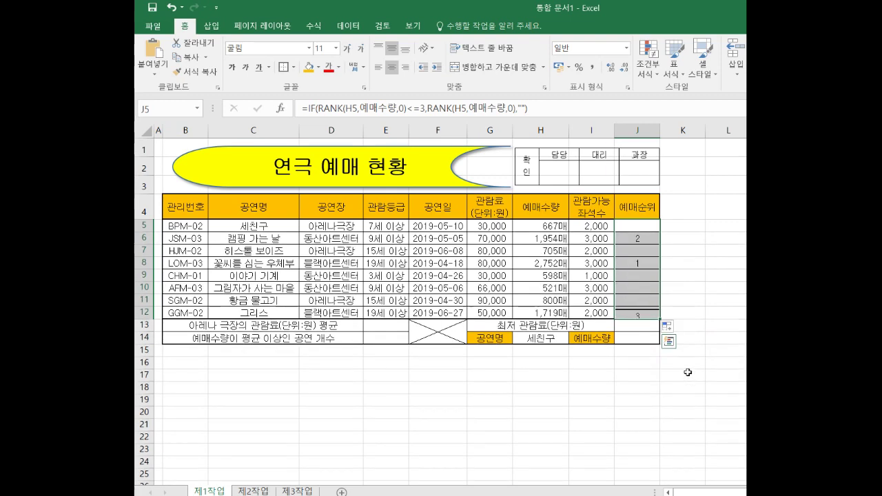
pyautogui.click(624, 376)
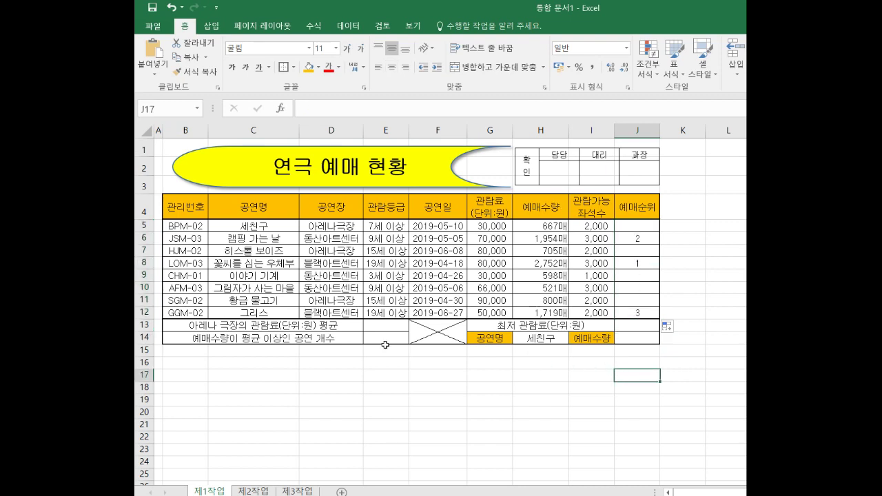
# Begin a DAVERAGE function formula in cell E13 for the 아레나 극장 관람료 average
pyautogui.click(375, 324)
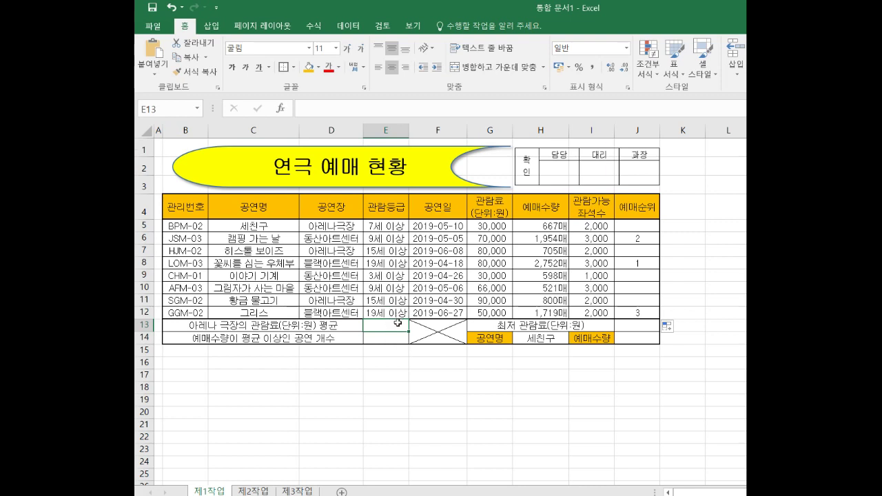
pyautogui.write('=')
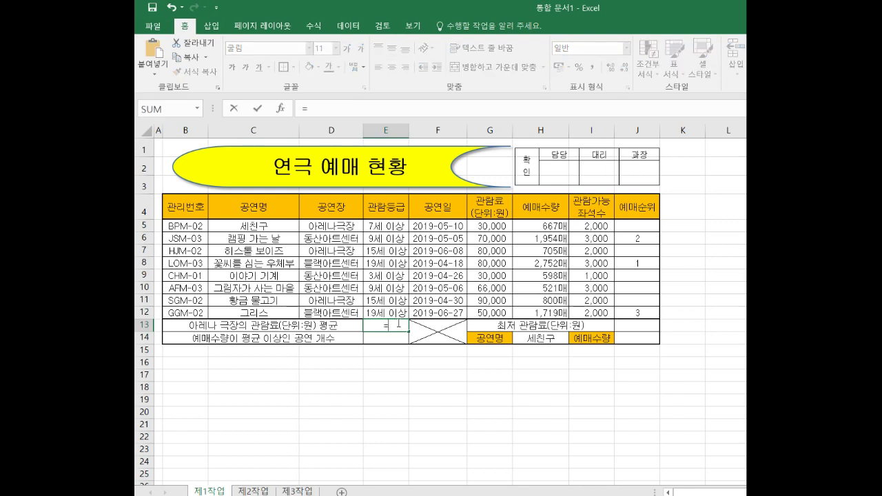
pyautogui.write('DAVERAGE')
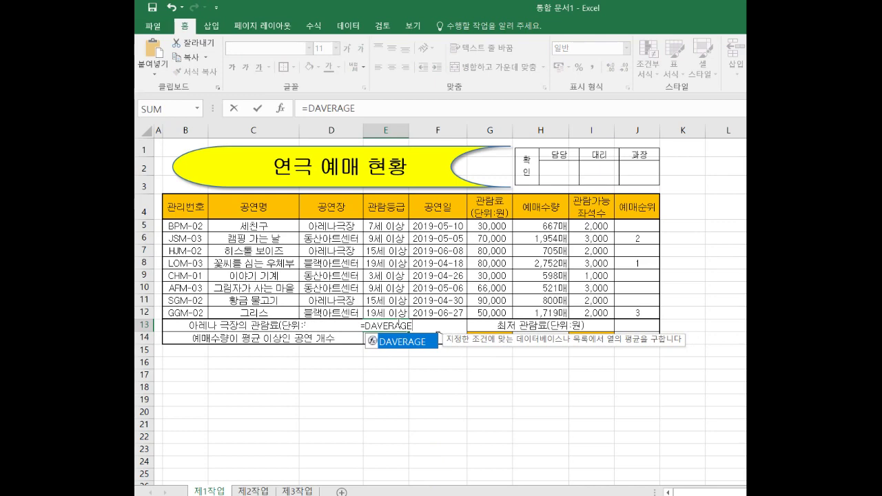
pyautogui.write('(')
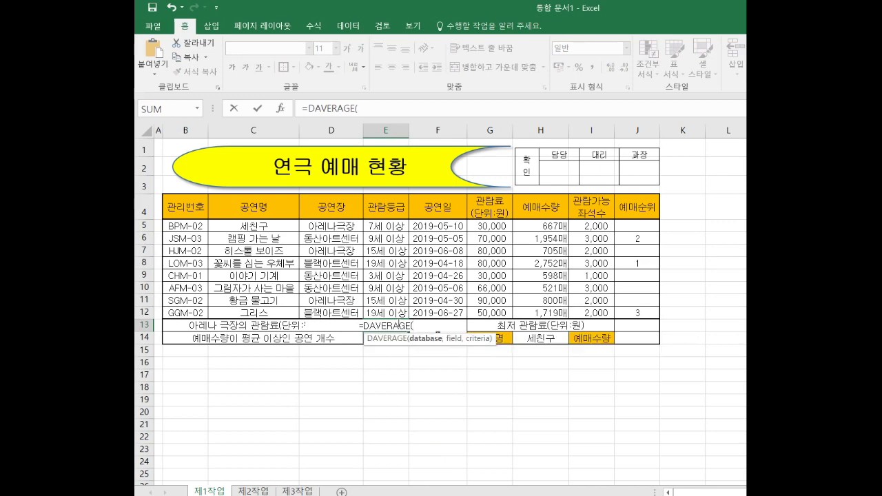
pyautogui.click(280, 109)
# Set the DAVERAGE function's database to B4:H12 and its field to the 관람료 header G4
pyautogui.moveTo(339, 197); pyautogui.dragTo(567, 295)
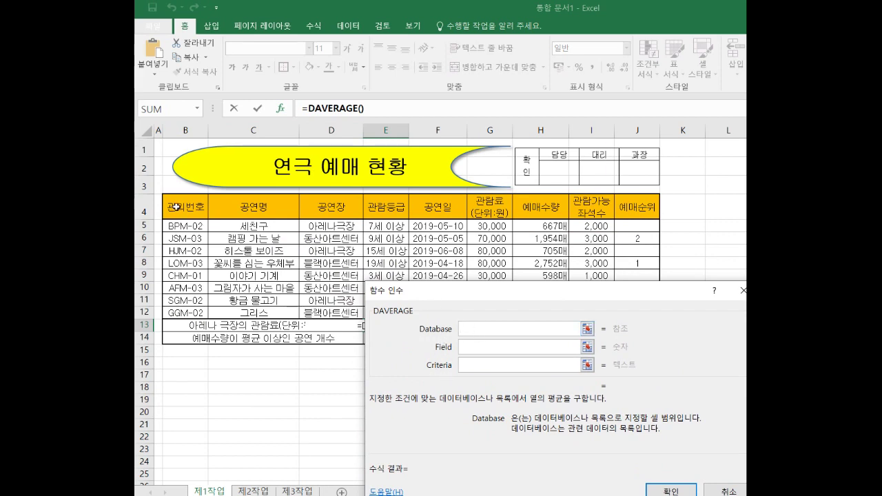
pyautogui.moveTo(180, 206); pyautogui.dragTo(541, 309)
pyautogui.moveTo(698, 308); pyautogui.dragTo(511, 372)
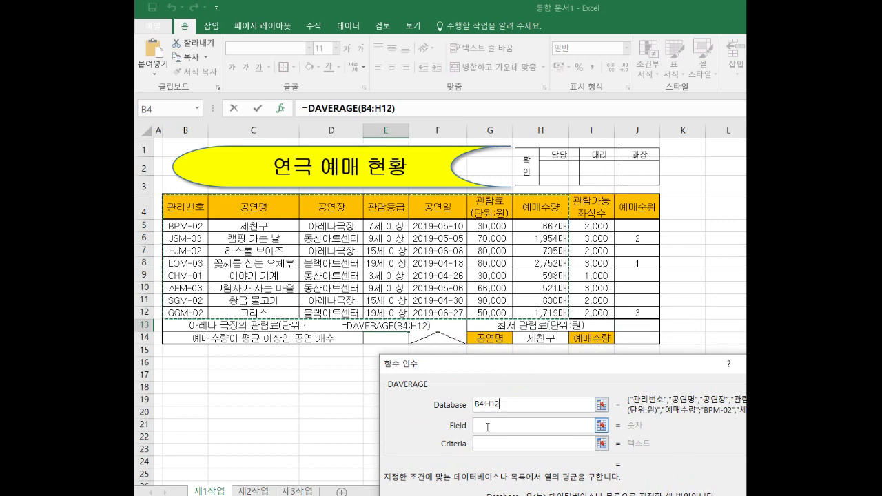
pyautogui.click(487, 427)
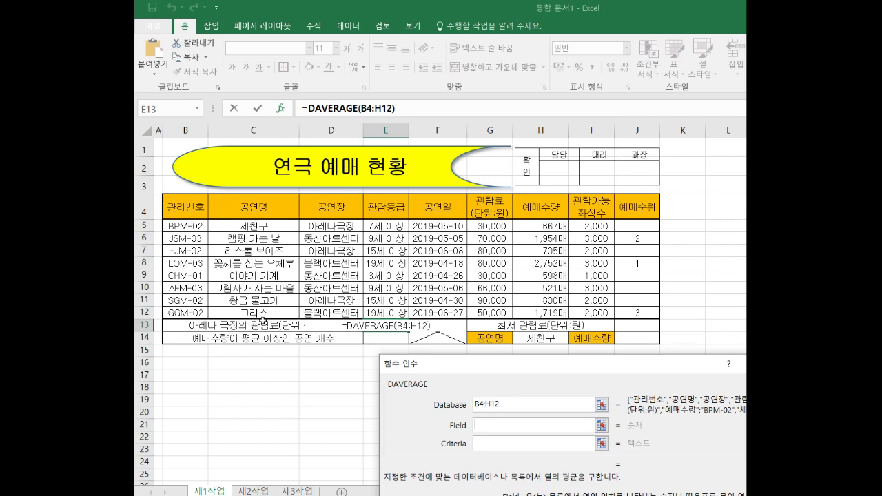
pyautogui.click(485, 211)
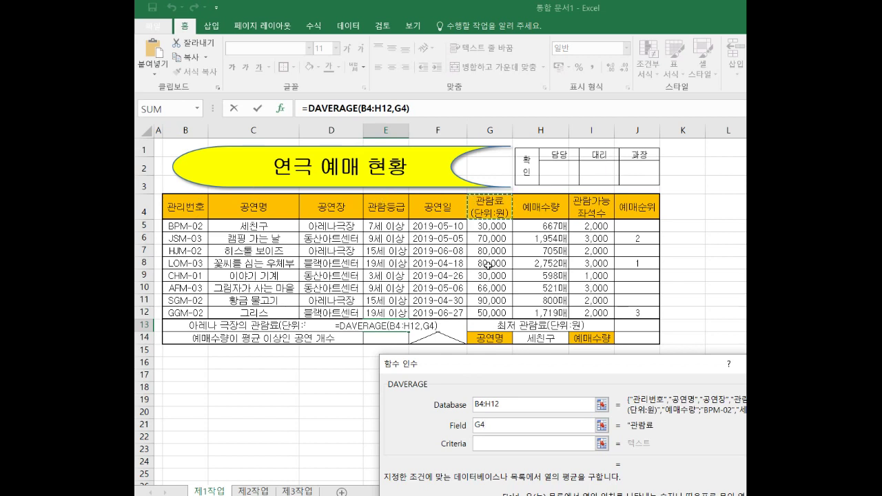
# Set the DAVERAGE criteria to D4:D5, enter the formula in E13 and apply the comma style to the cell
pyautogui.click(484, 444)
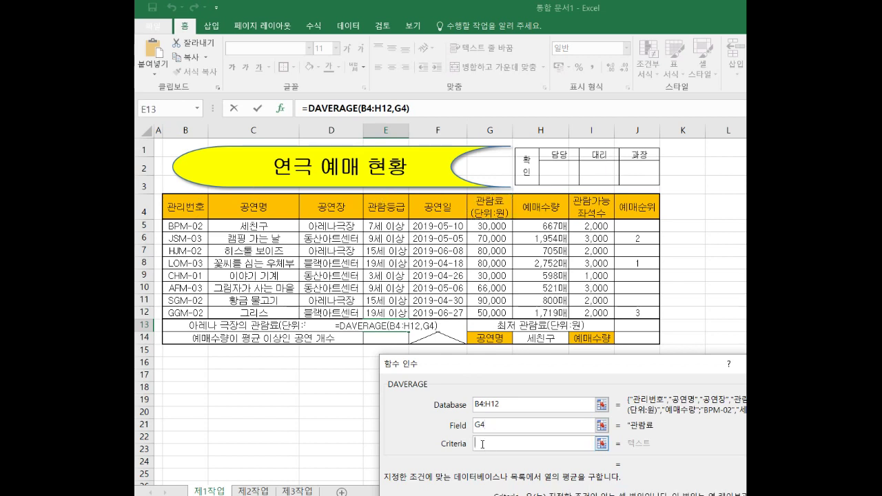
pyautogui.click(347, 227)
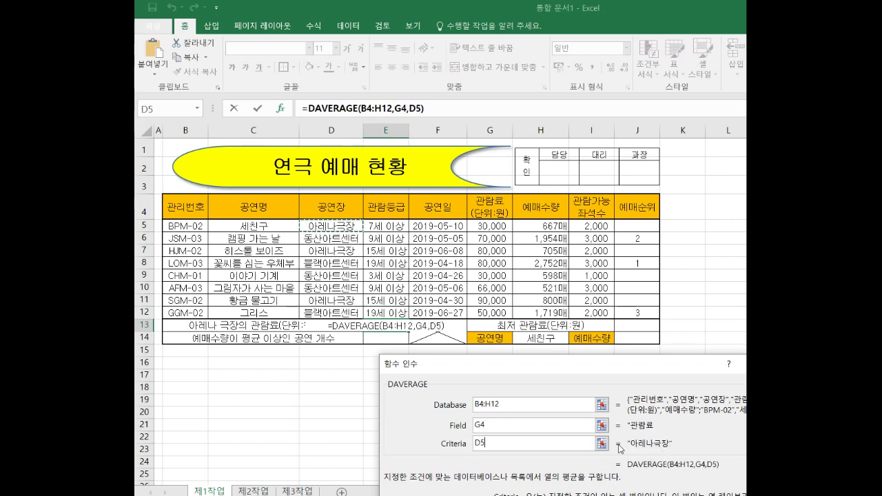
pyautogui.moveTo(486, 443); pyautogui.dragTo(461, 443)
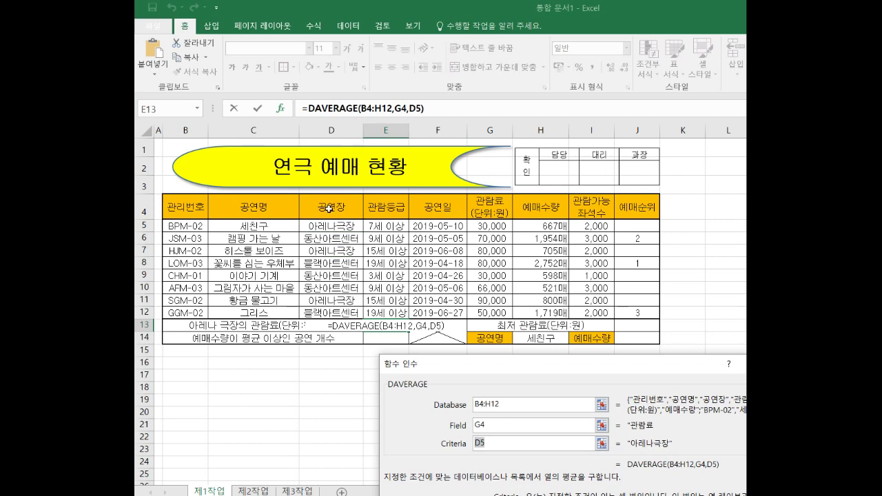
pyautogui.moveTo(329, 208); pyautogui.dragTo(330, 226)
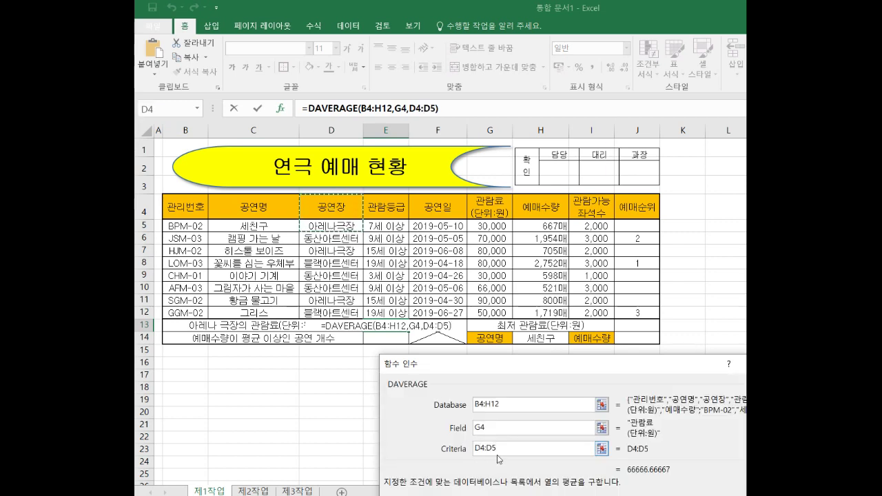
pyautogui.moveTo(507, 367); pyautogui.dragTo(352, 273)
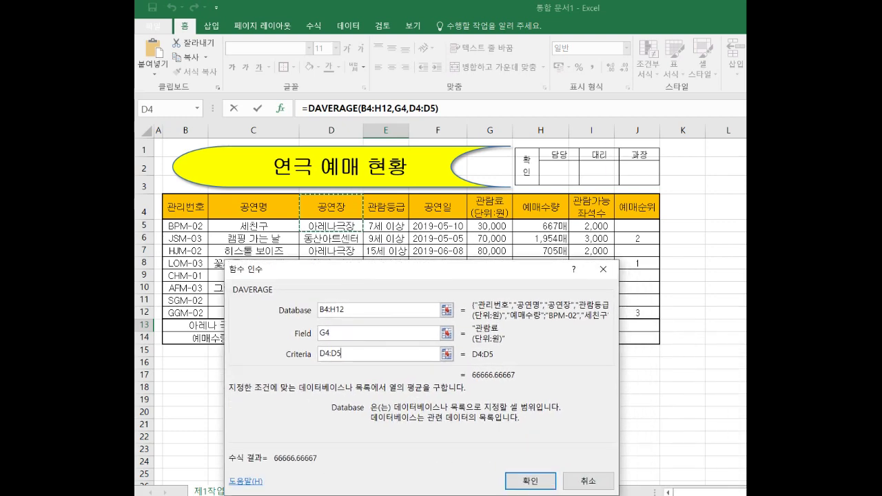
pyautogui.click(531, 481)
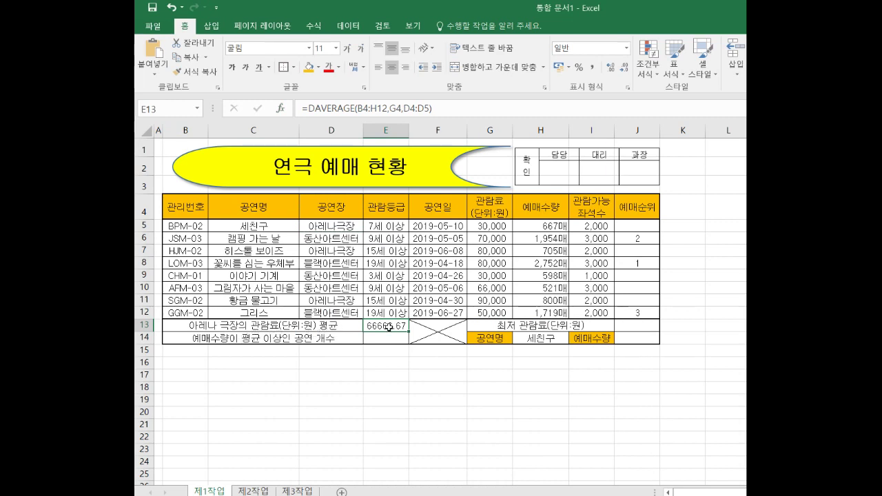
pyautogui.click(591, 68)
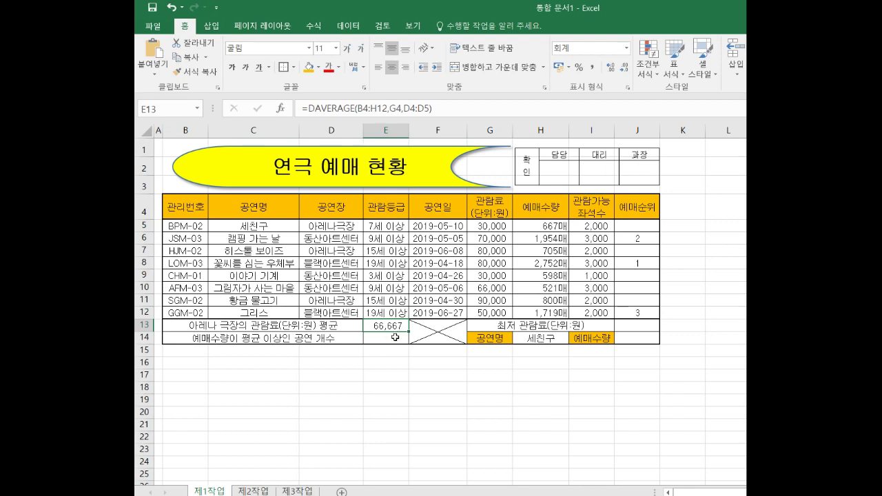
# Begin a COUNTIF formula in E14 with the named range 예매수량 (H5:H12) as its range
pyautogui.click(393, 337)
pyautogui.write('=')
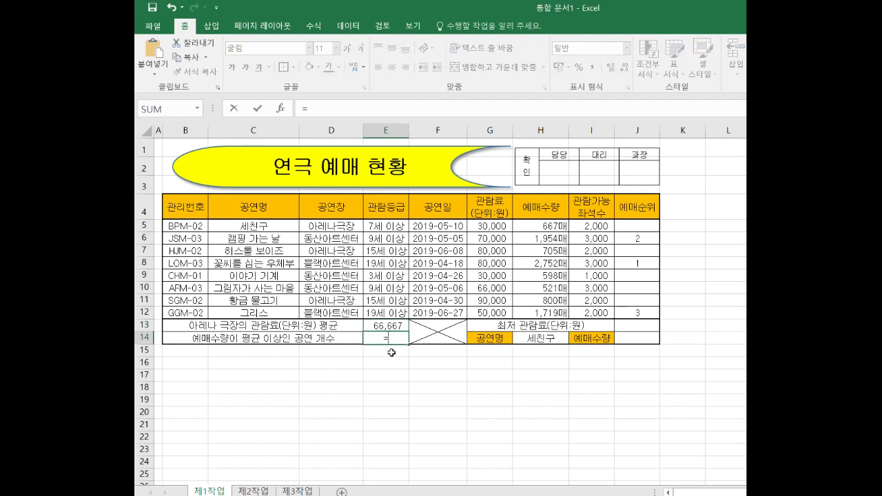
pyautogui.write('COUN')
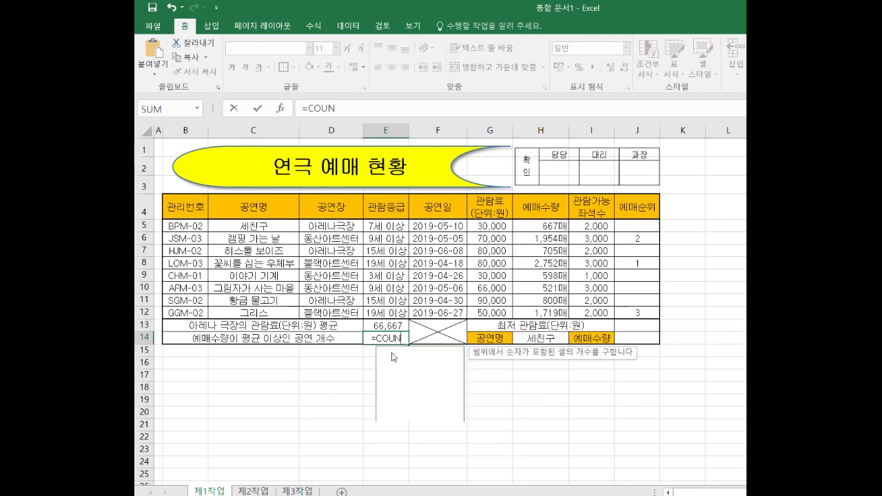
pyautogui.write('TIF')
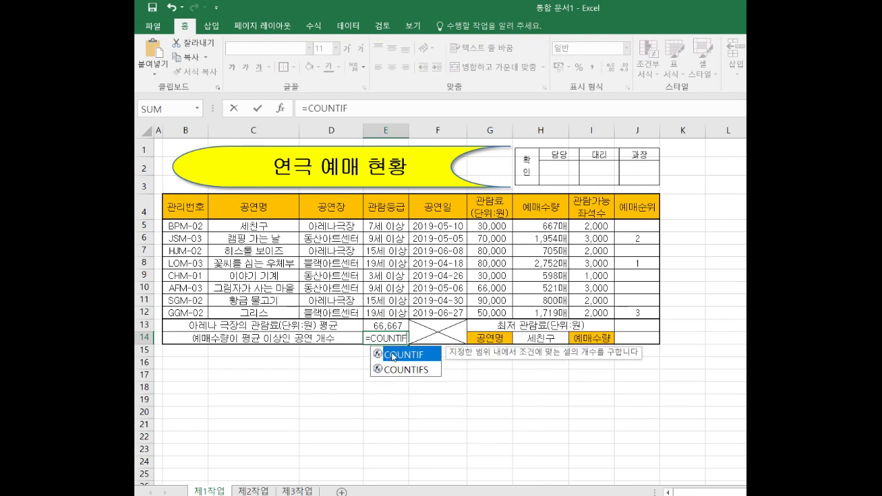
pyautogui.doubleClick(392, 357)
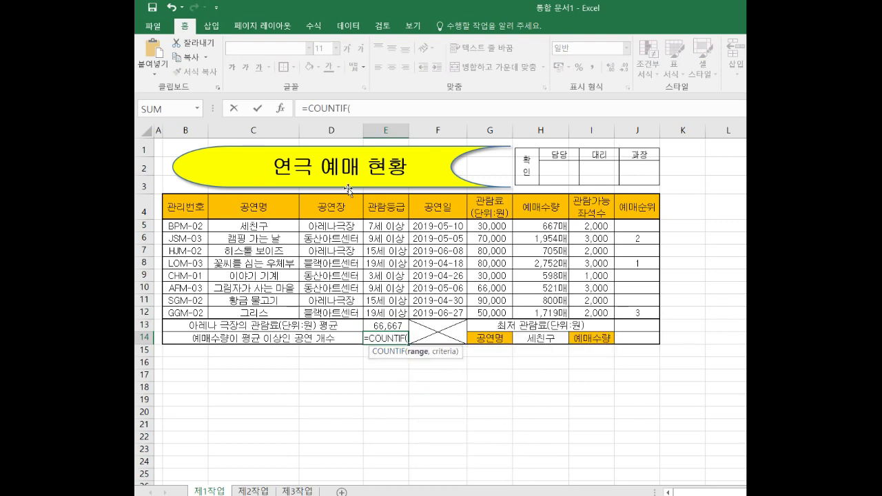
pyautogui.click(281, 110)
pyautogui.moveTo(448, 289); pyautogui.dragTo(552, 305)
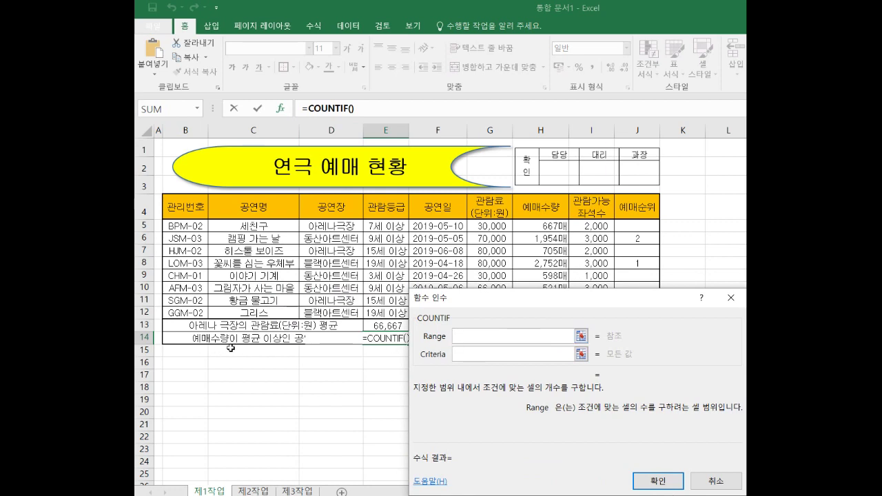
pyautogui.moveTo(480, 311); pyautogui.dragTo(248, 279)
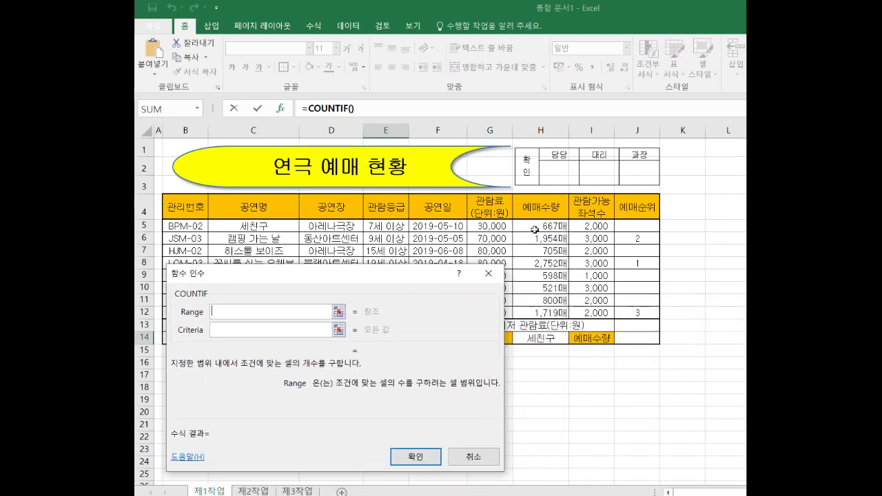
pyautogui.moveTo(535, 224); pyautogui.dragTo(548, 314)
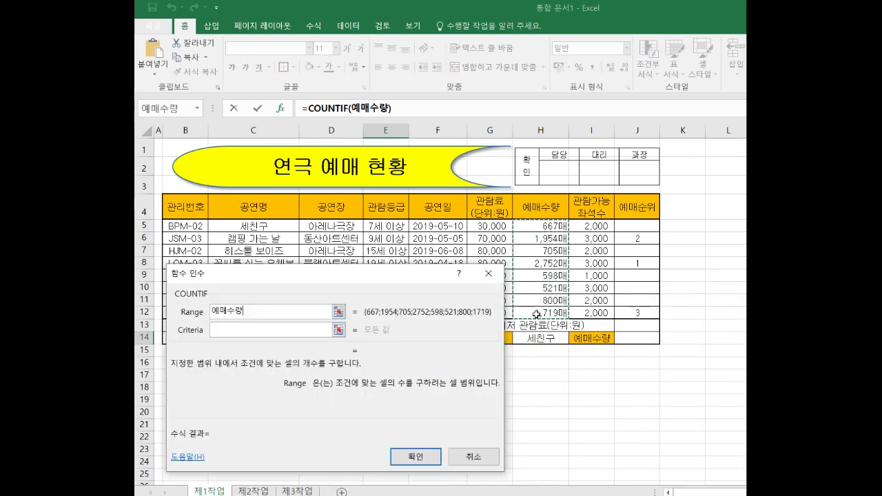
# Set the COUNTIF criteria to ">="&AVERAGE(예매수량) and enter the formula in E14
pyautogui.click(238, 330)
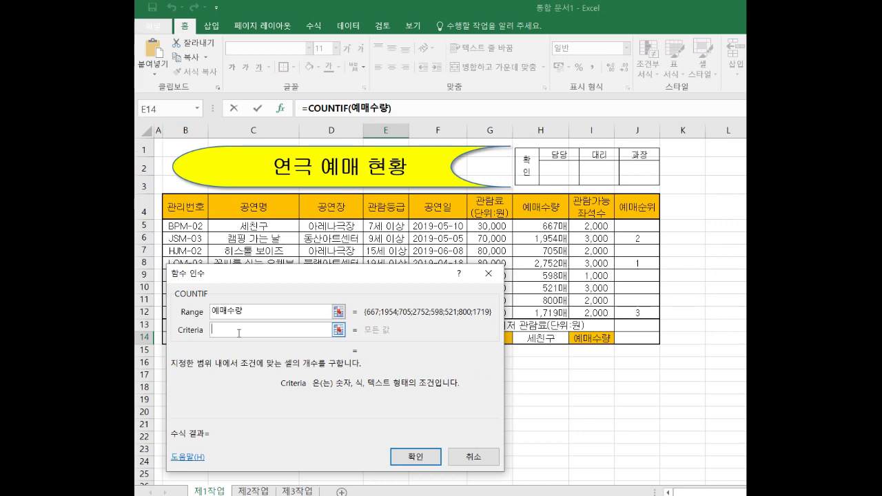
pyautogui.write('">=')
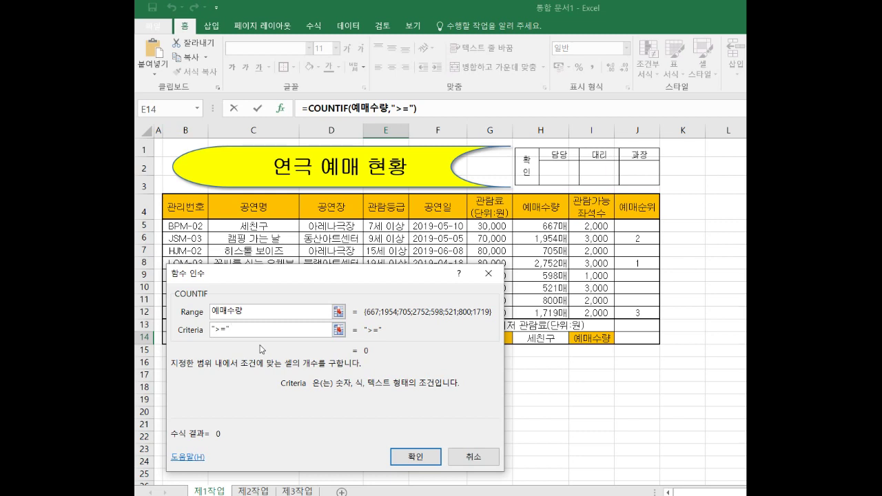
pyautogui.write('&AVER')
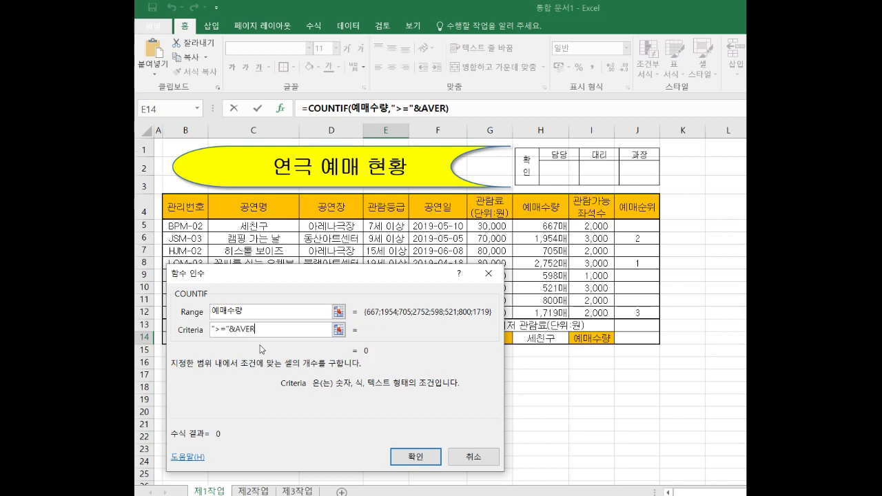
pyautogui.write('AGE(')
pyautogui.moveTo(551, 226); pyautogui.dragTo(548, 314)
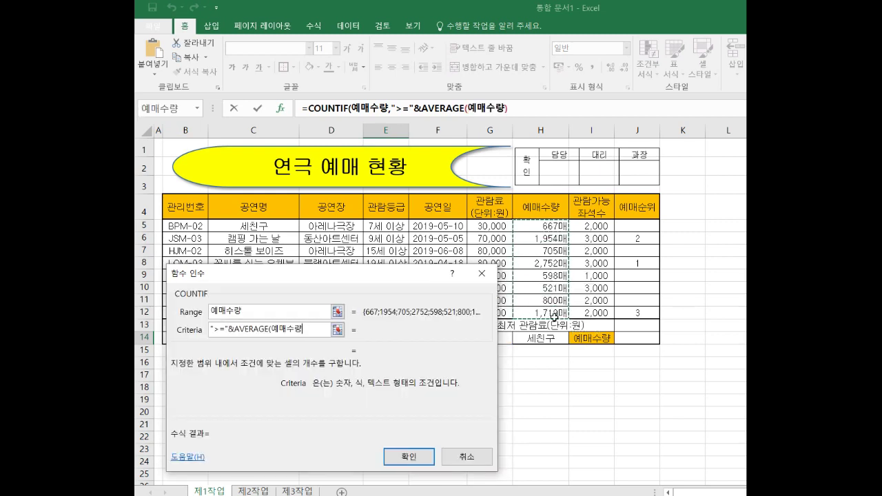
pyautogui.write(')')
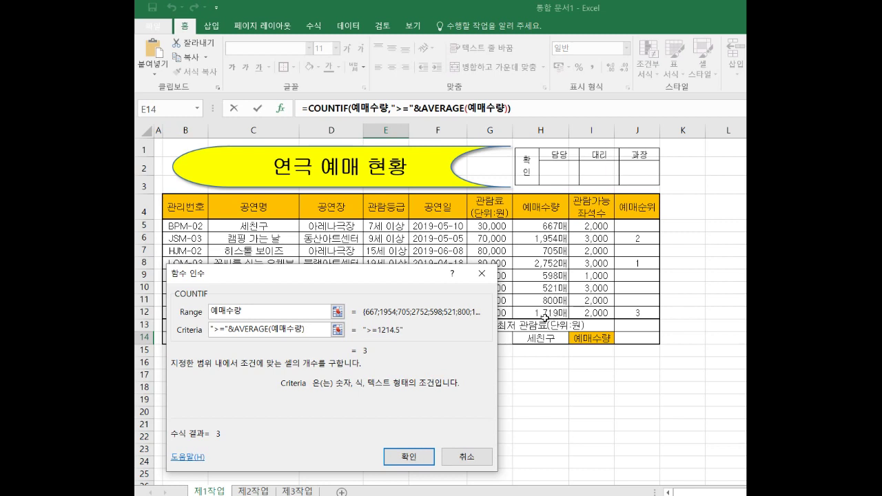
pyautogui.click(226, 336)
pyautogui.click(405, 458)
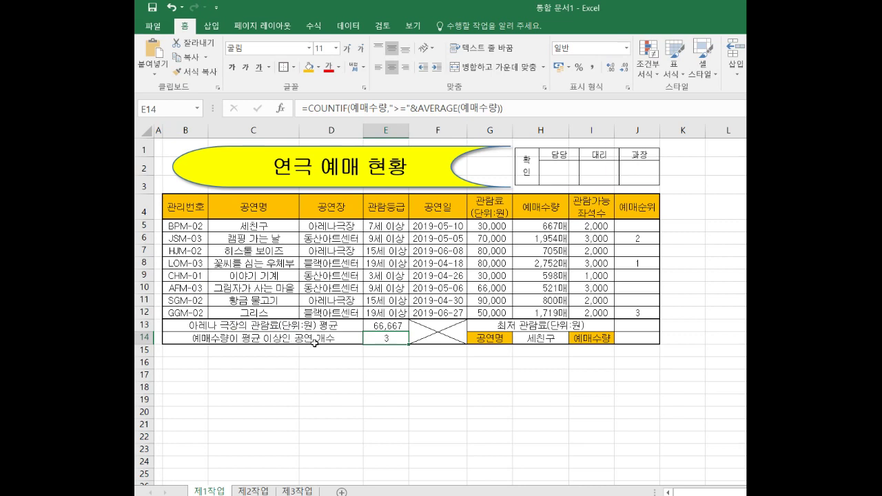
# Append &"개" to the end of the COUNTIF formula in E14
pyautogui.click(518, 107)
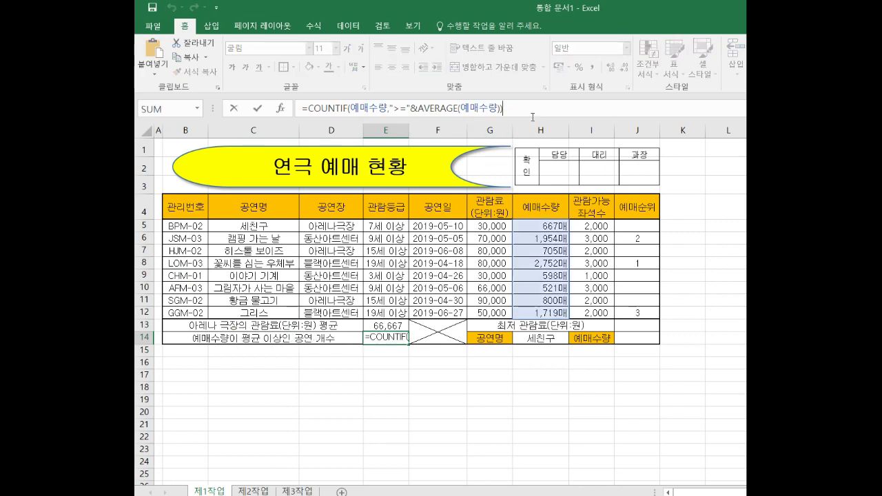
pyautogui.write('&')
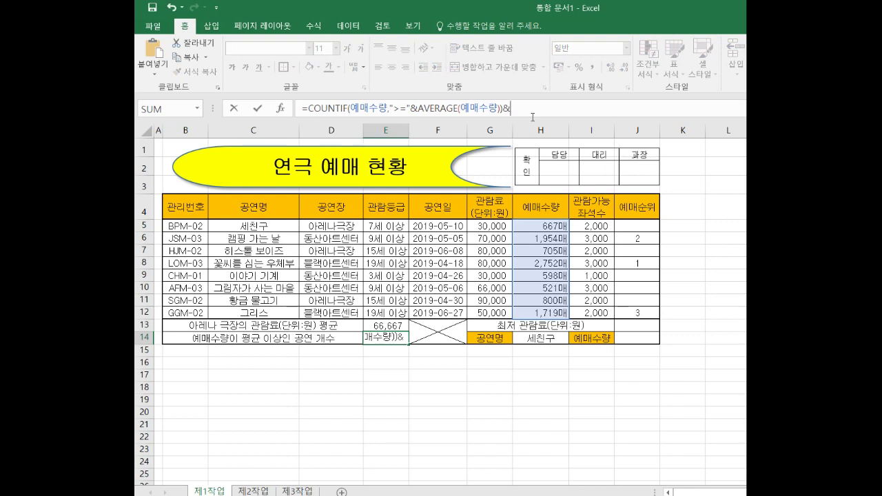
pyautogui.write('"개')
pyautogui.press('Return')
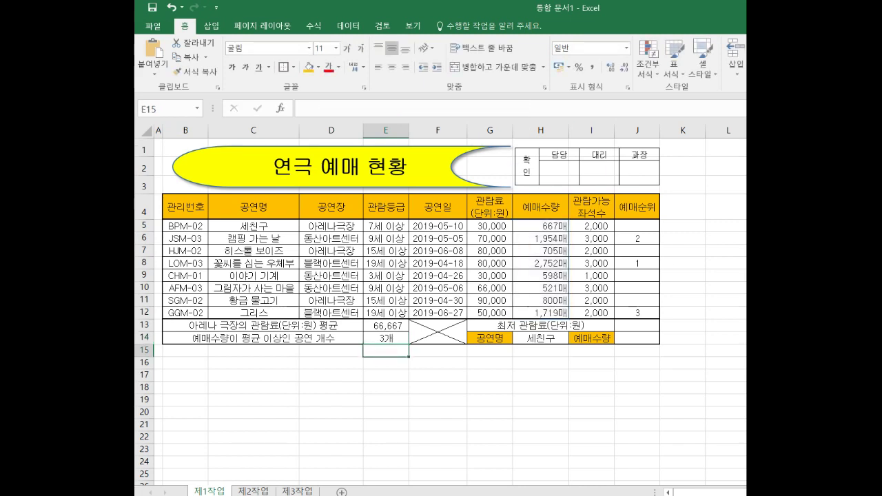
# Calculate the 최저 관람료 in J13 with the MIN function over G5:G12
pyautogui.click(641, 327)
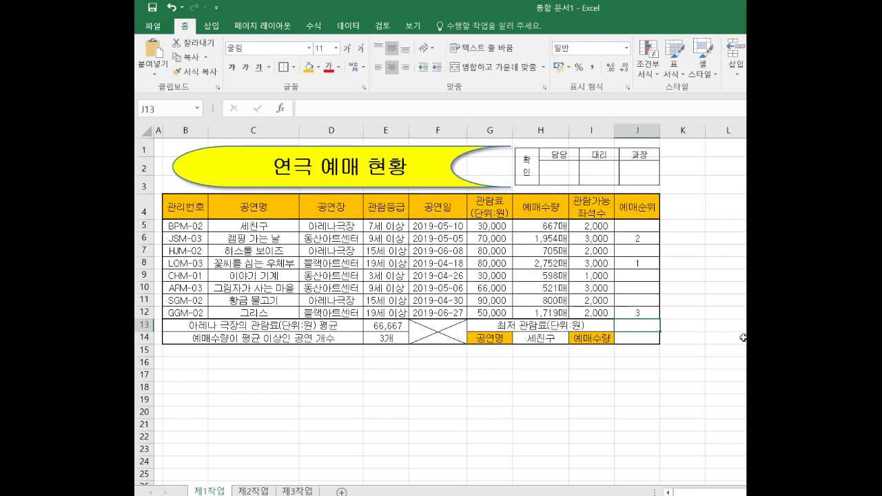
pyautogui.write('=')
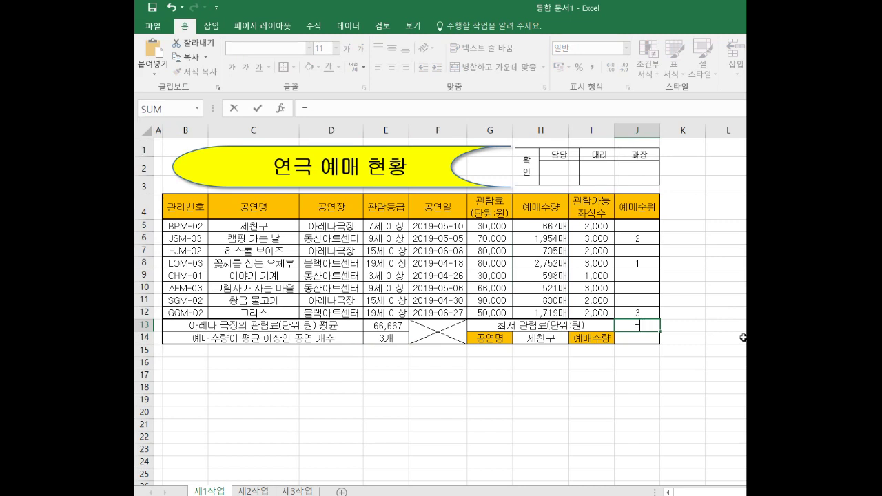
pyautogui.write('MIN')
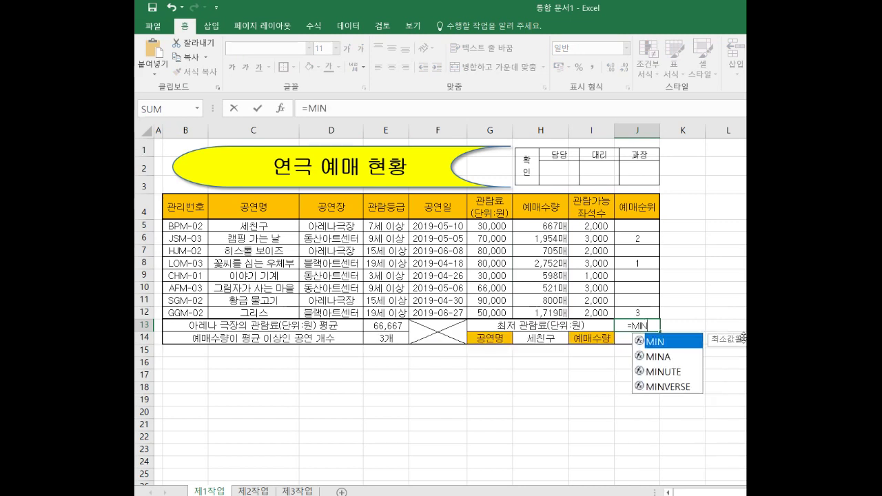
pyautogui.doubleClick(659, 347)
pyautogui.click(286, 109)
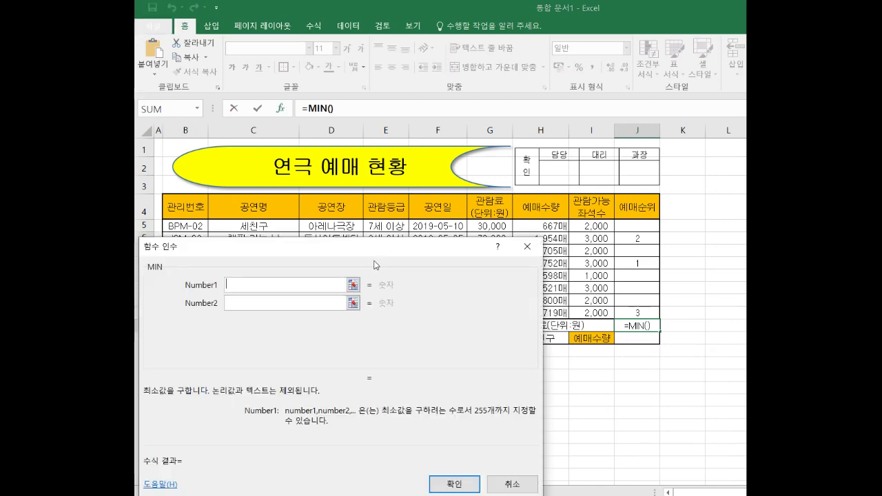
pyautogui.moveTo(386, 254); pyautogui.dragTo(745, 189)
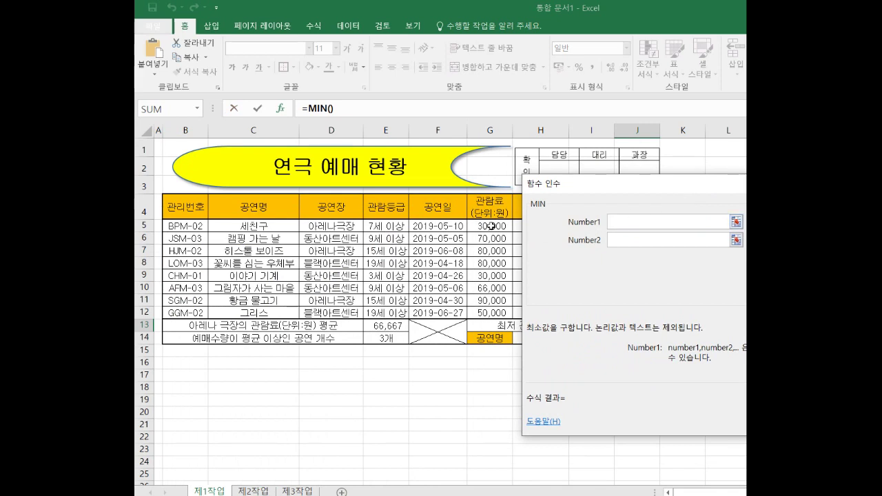
pyautogui.moveTo(490, 226); pyautogui.dragTo(491, 314)
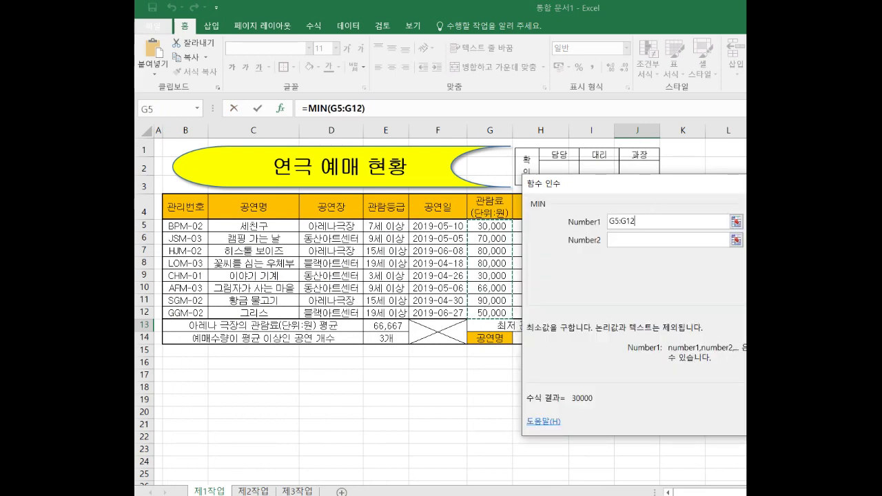
pyautogui.moveTo(681, 191); pyautogui.dragTo(383, 181)
pyautogui.click(538, 411)
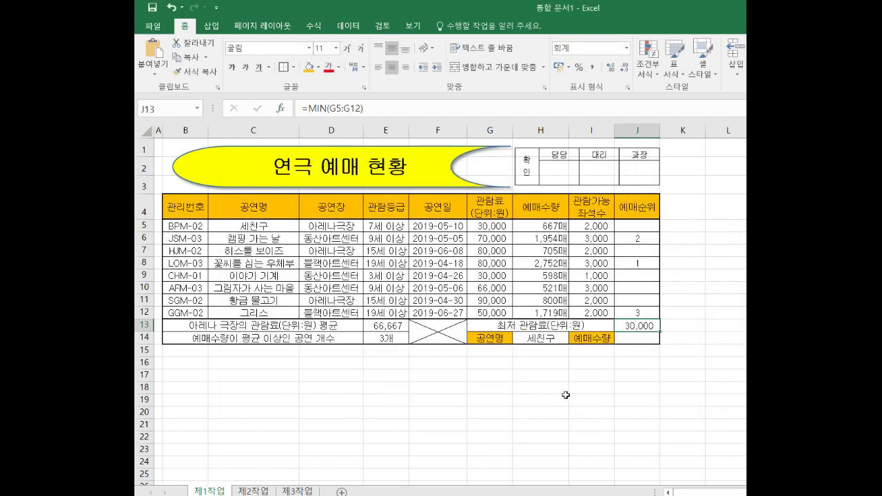
# Begin a VLOOKUP formula in J14 with H14 as the lookup value and C5:H12 as the table array
pyautogui.click(628, 339)
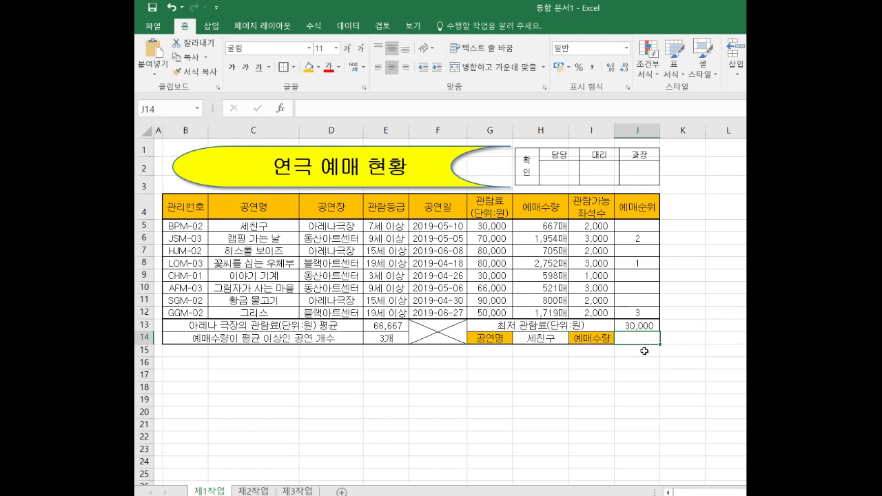
pyautogui.write('=V')
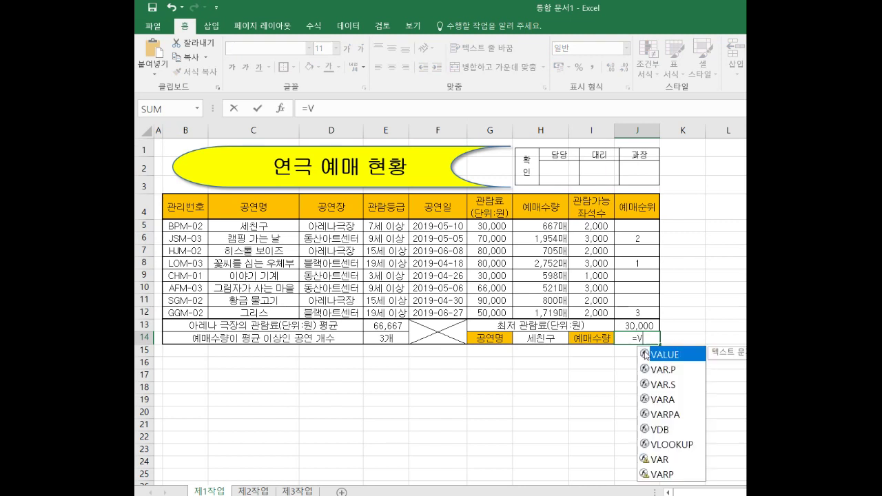
pyautogui.doubleClick(668, 444)
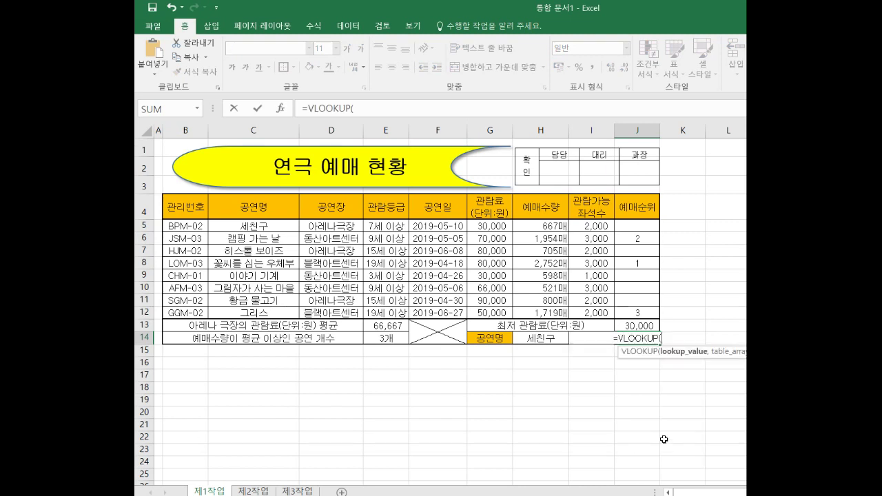
pyautogui.click(280, 110)
pyautogui.moveTo(397, 187); pyautogui.dragTo(508, 377)
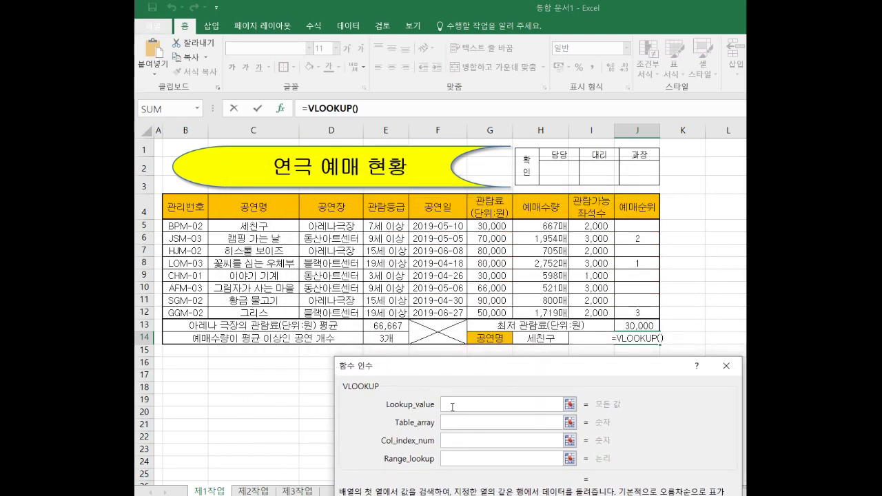
pyautogui.click(532, 338)
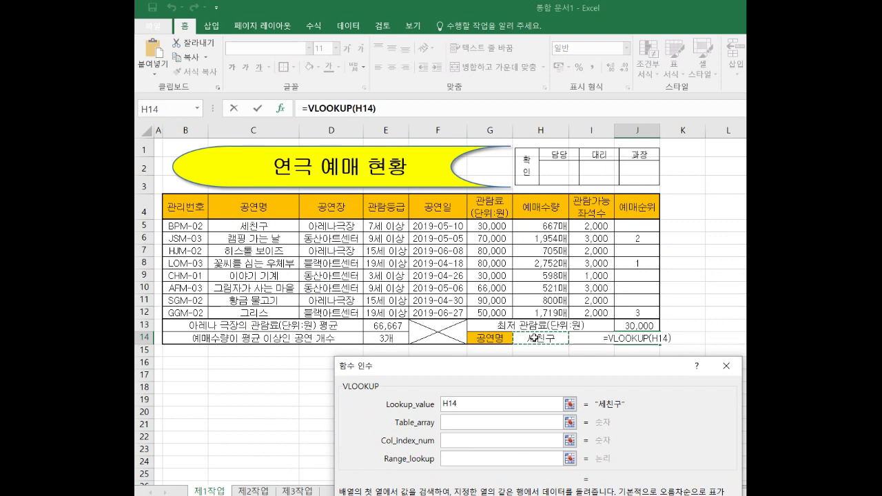
pyautogui.press('Tab')
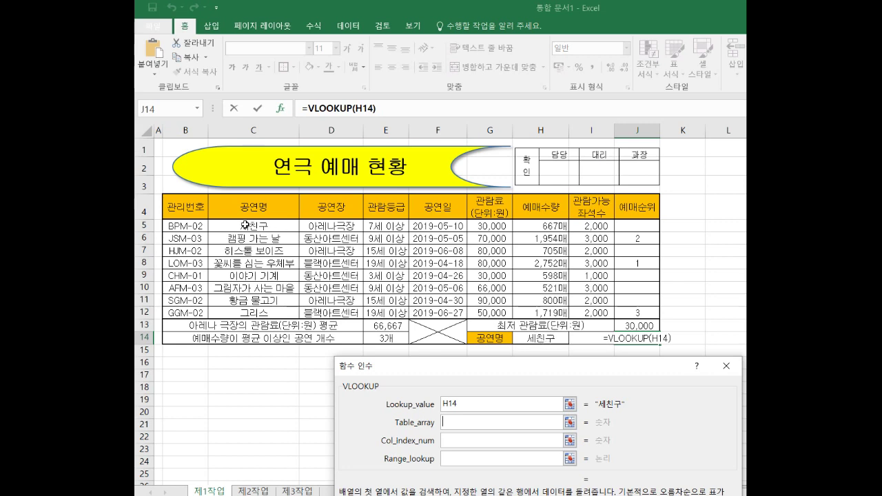
pyautogui.moveTo(246, 224); pyautogui.dragTo(519, 308)
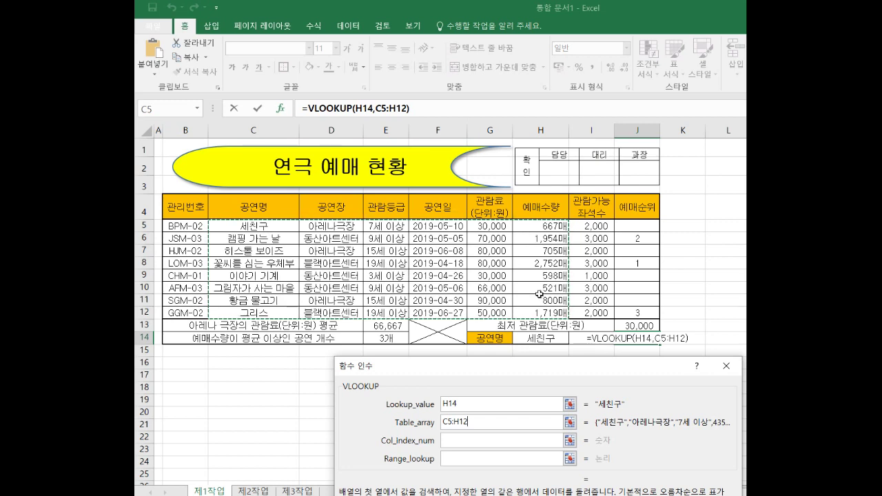
# Set the VLOOKUP column index to 6 and the range lookup to 0, and enter the formula in J14
pyautogui.click(471, 441)
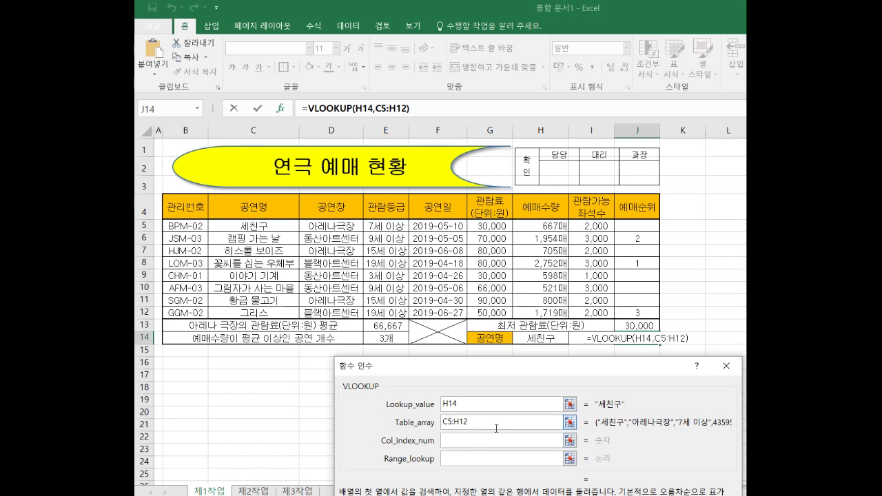
pyautogui.write('6')
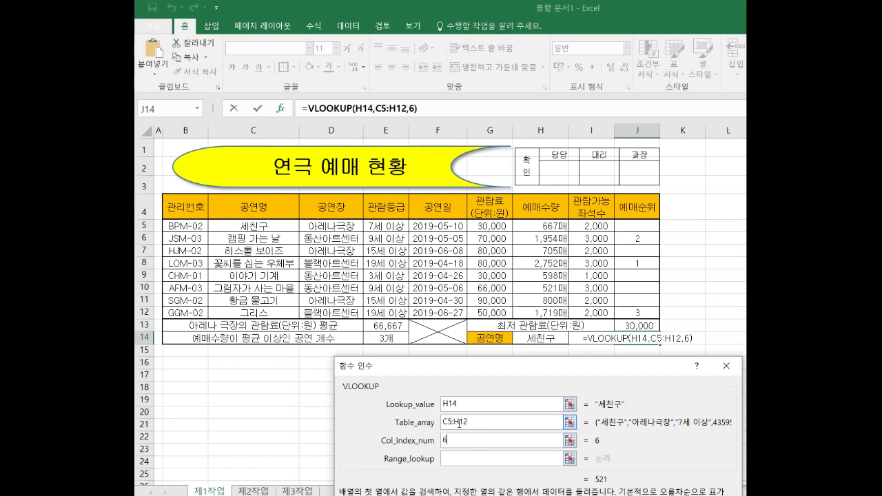
pyautogui.click(445, 460)
pyautogui.moveTo(484, 372); pyautogui.dragTo(439, 196)
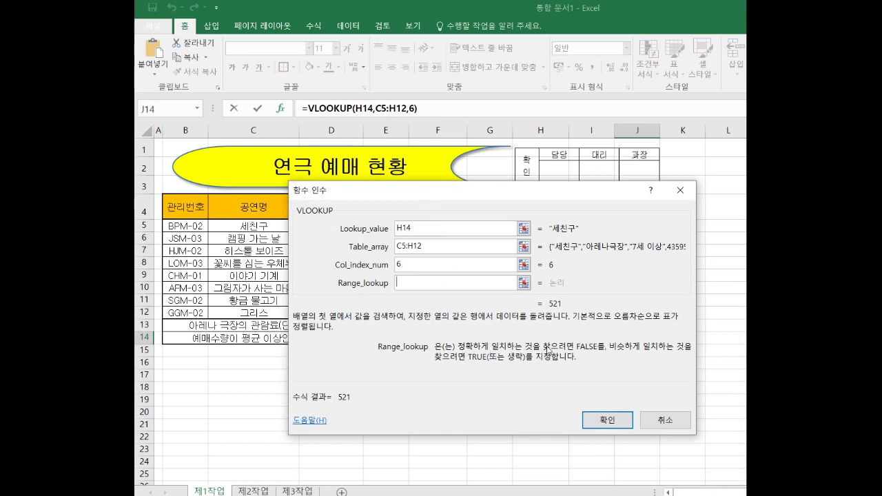
pyautogui.write('0')
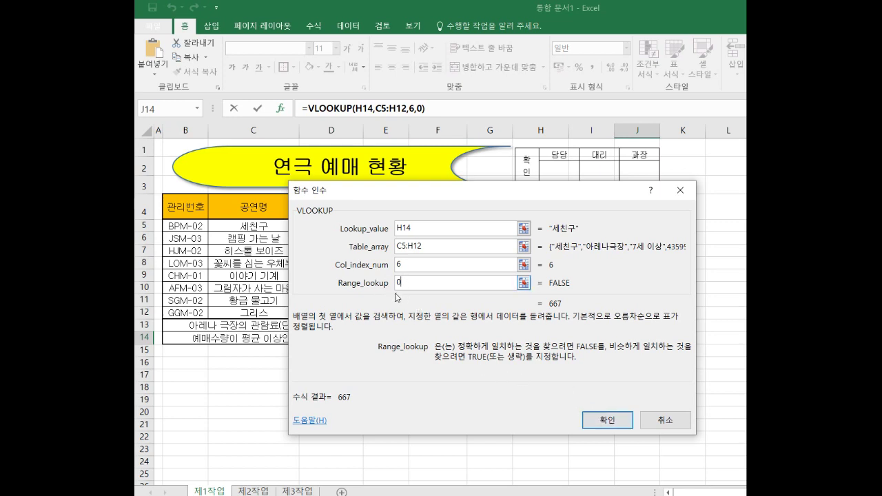
pyautogui.click(603, 420)
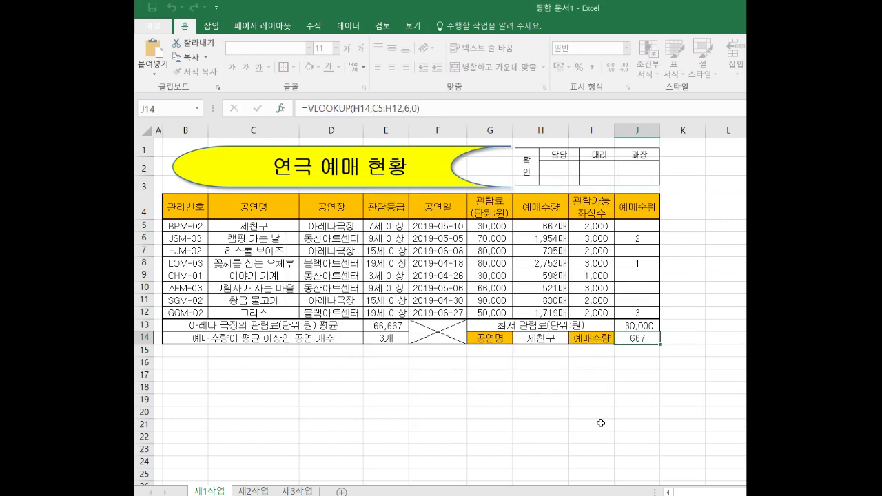
# Test the J14 lookup by choosing 캠핑 가는 날 and 히스톨 보이즈 as the 공연명 in H14, and set it back to 세친구
pyautogui.click(546, 339)
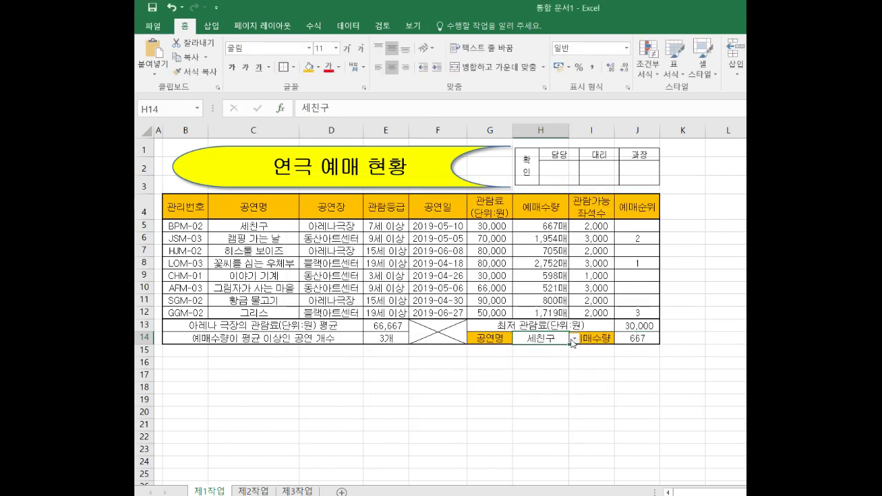
pyautogui.click(574, 340)
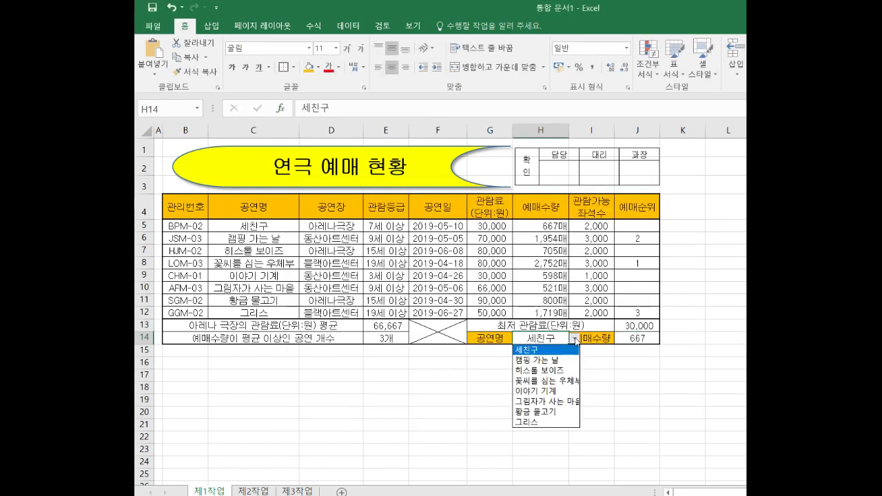
pyautogui.click(546, 360)
pyautogui.click(574, 339)
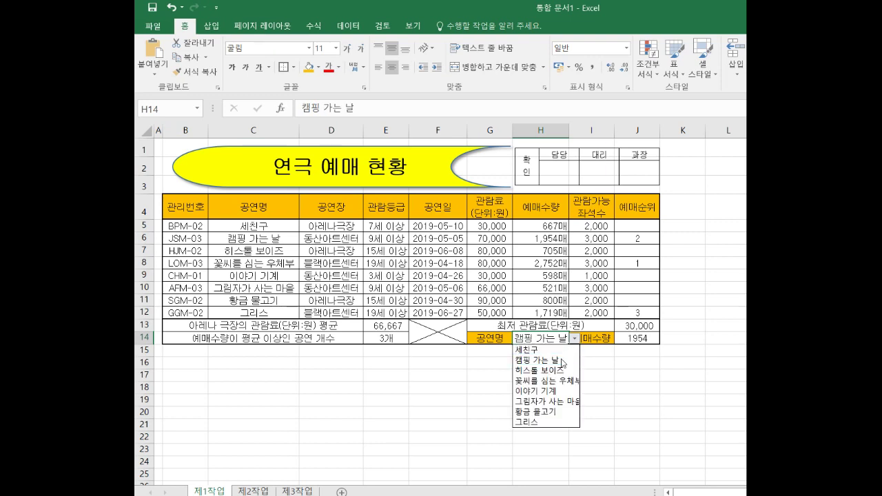
pyautogui.click(553, 372)
pyautogui.click(575, 338)
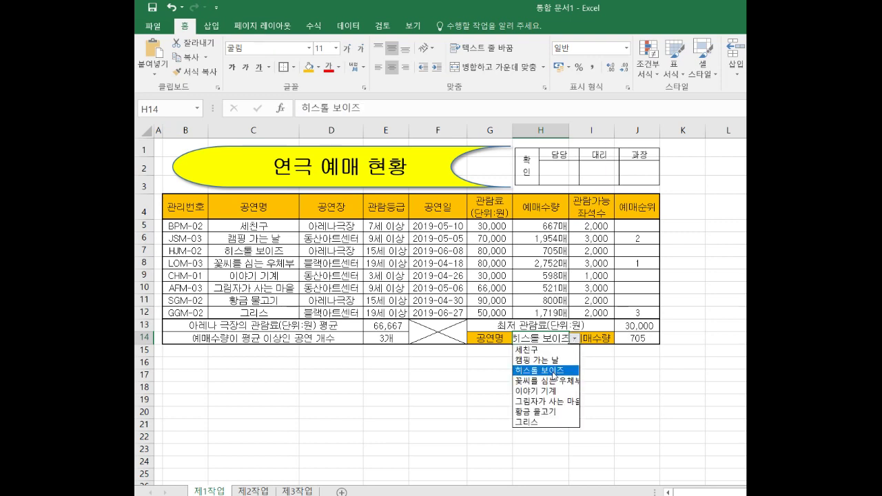
pyautogui.click(551, 373)
pyautogui.click(574, 339)
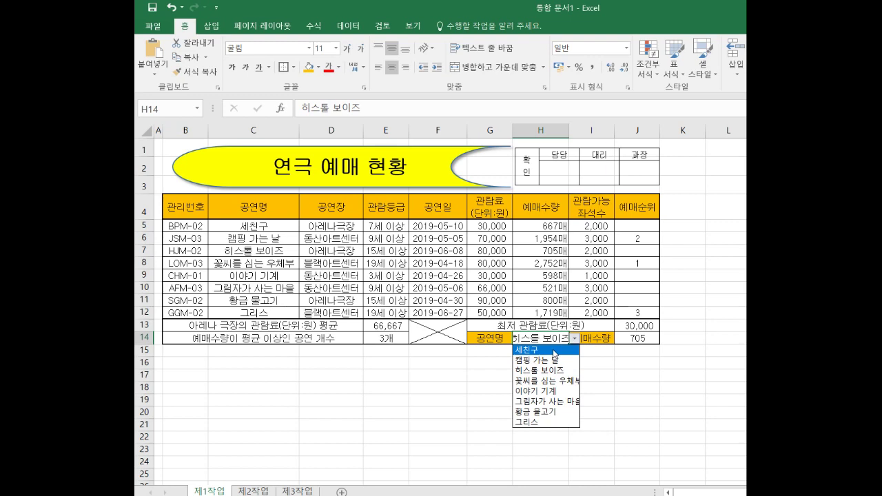
pyautogui.click(552, 349)
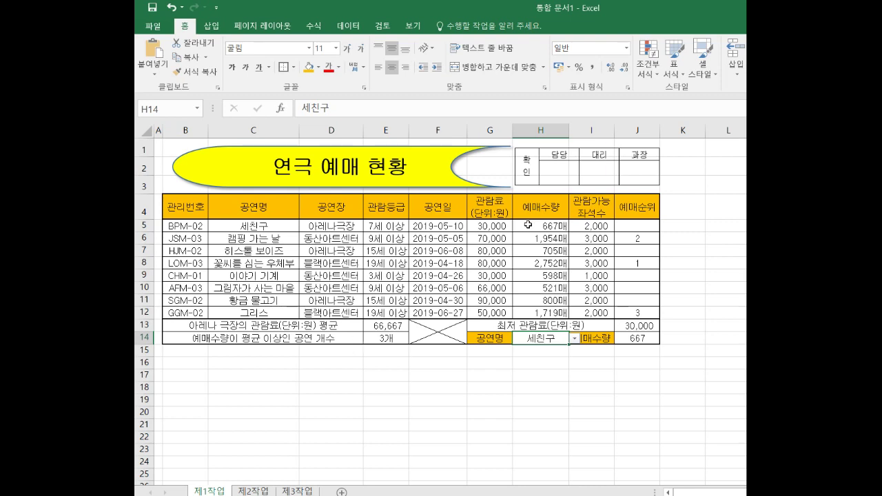
# Create a data bar conditional formatting rule for the 예매수량 cells H5:H12, with the types set to 최소값 and 최대값
pyautogui.moveTo(528, 225); pyautogui.dragTo(531, 310)
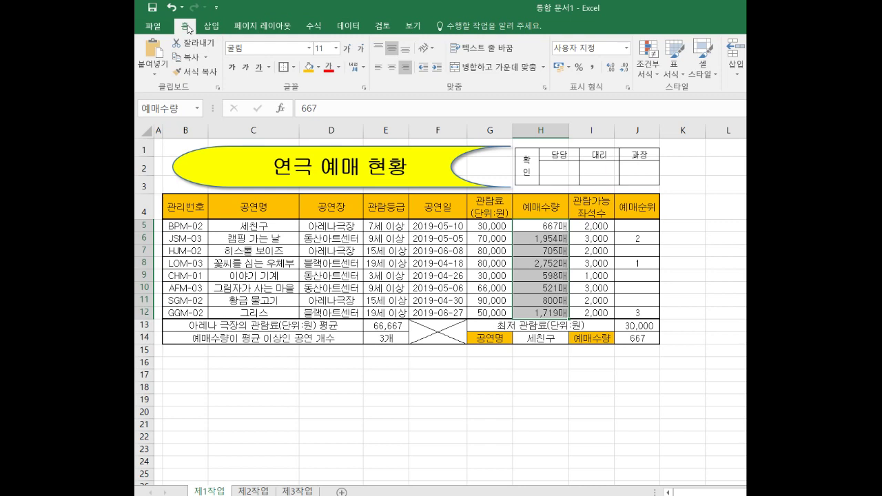
pyautogui.click(648, 67)
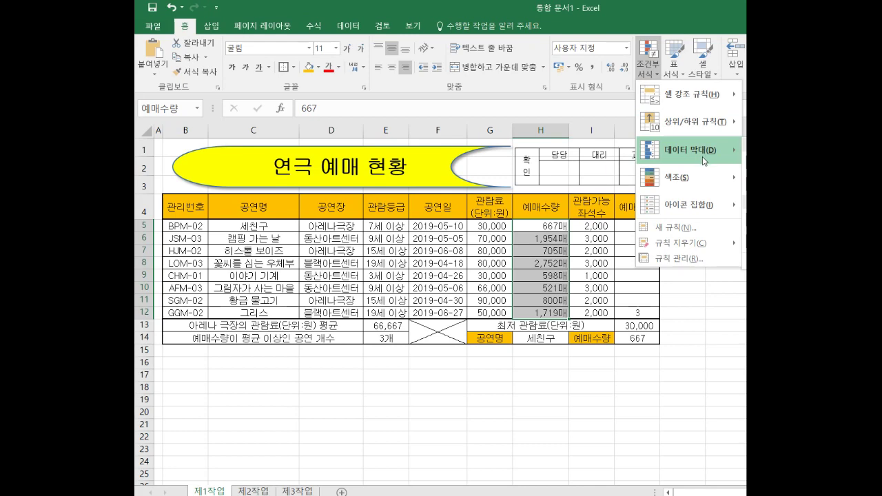
pyautogui.moveTo(703, 156)
pyautogui.click(617, 287)
pyautogui.moveTo(455, 173); pyautogui.dragTo(356, 60)
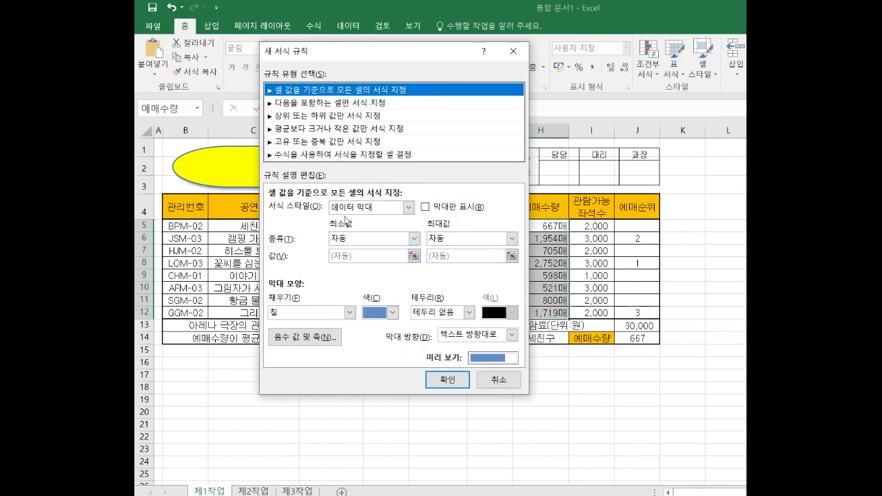
pyautogui.click(414, 239)
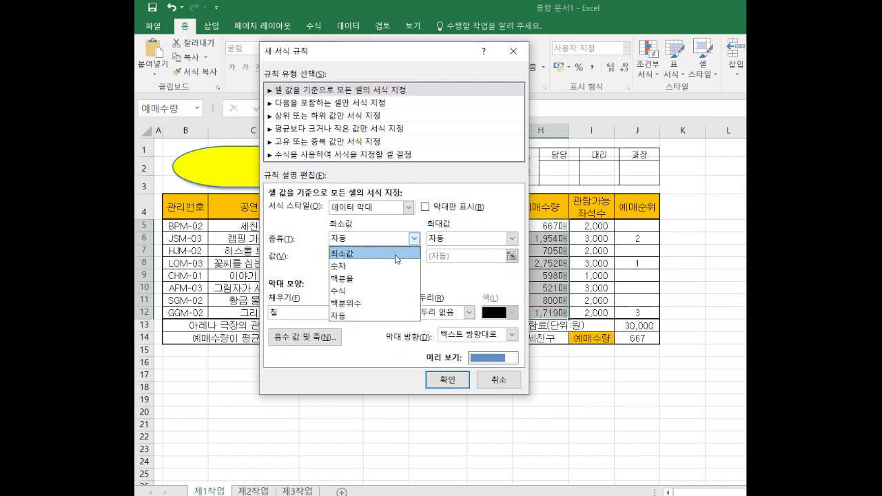
pyautogui.click(341, 254)
pyautogui.click(512, 239)
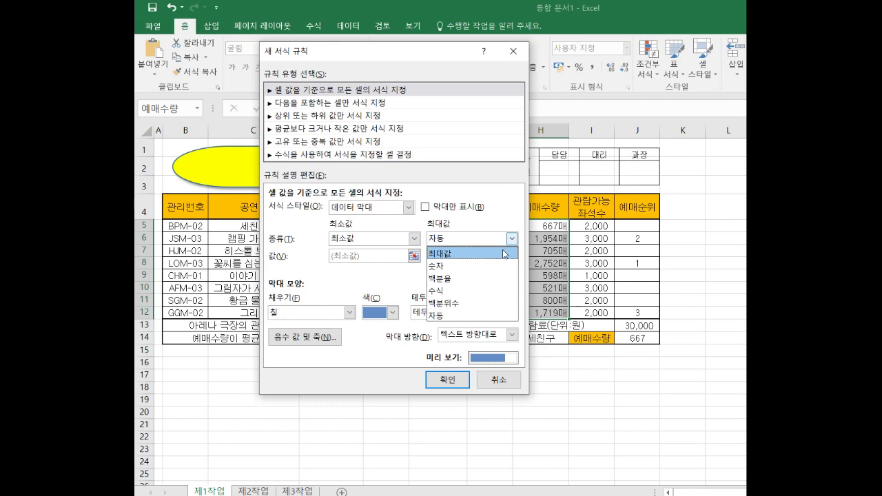
pyautogui.click(501, 254)
# Give the data bars a gradient fill (그라데이션 채우기) in standard green and apply the rule
pyautogui.click(350, 313)
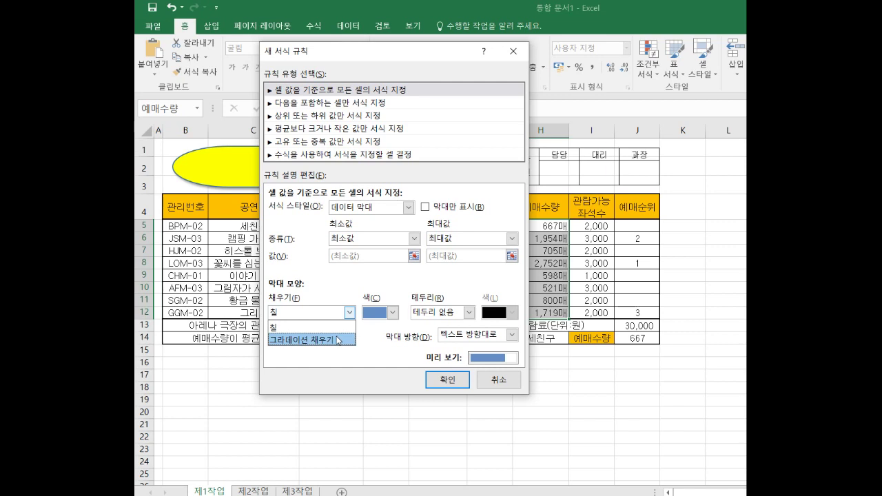
pyautogui.click(321, 346)
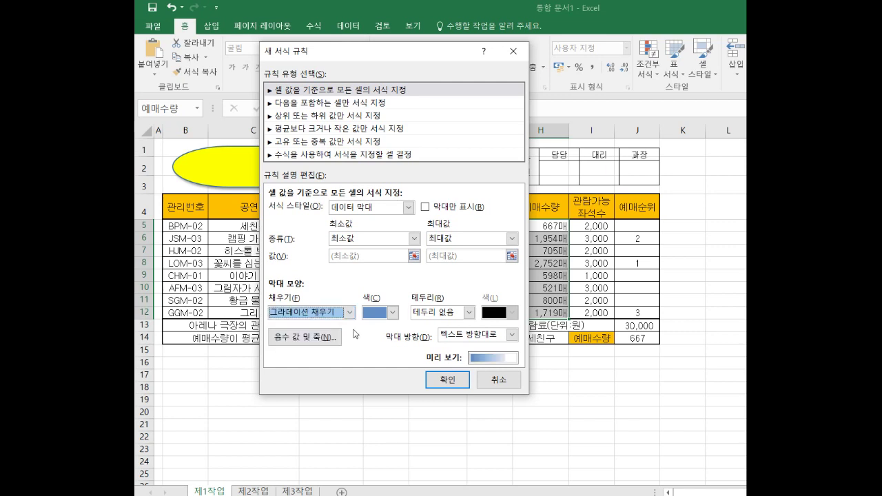
pyautogui.click(394, 313)
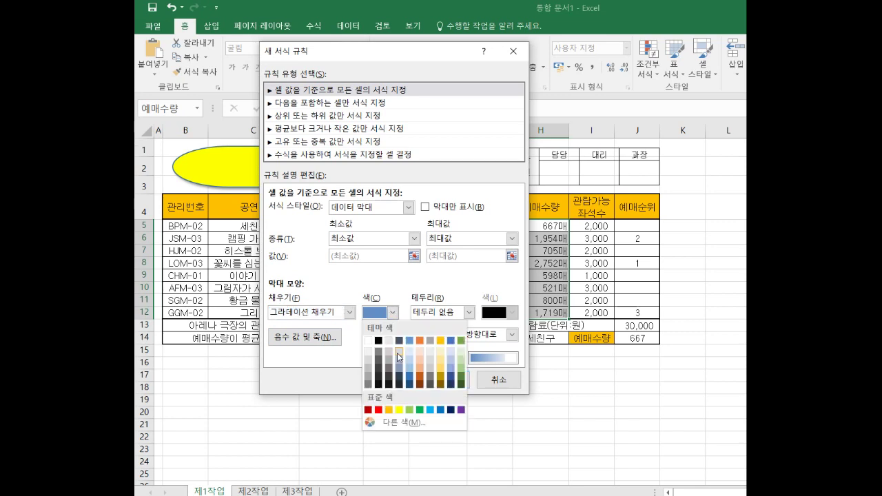
pyautogui.click(420, 410)
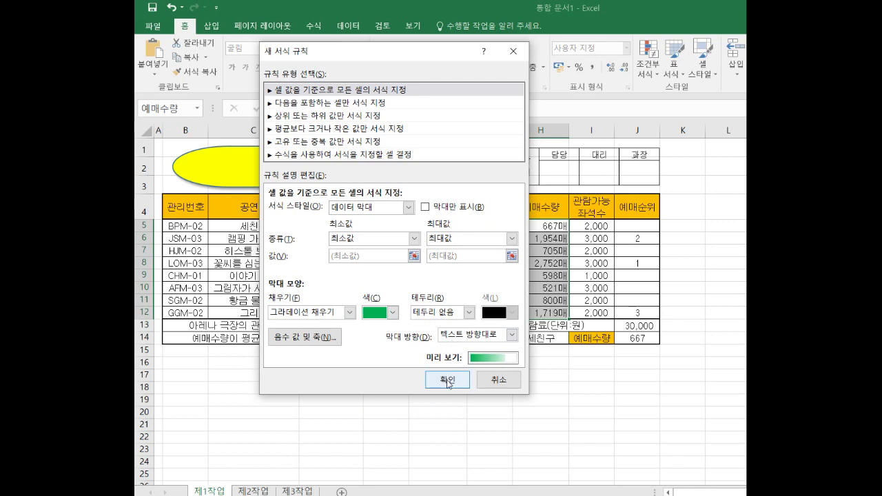
pyautogui.click(448, 379)
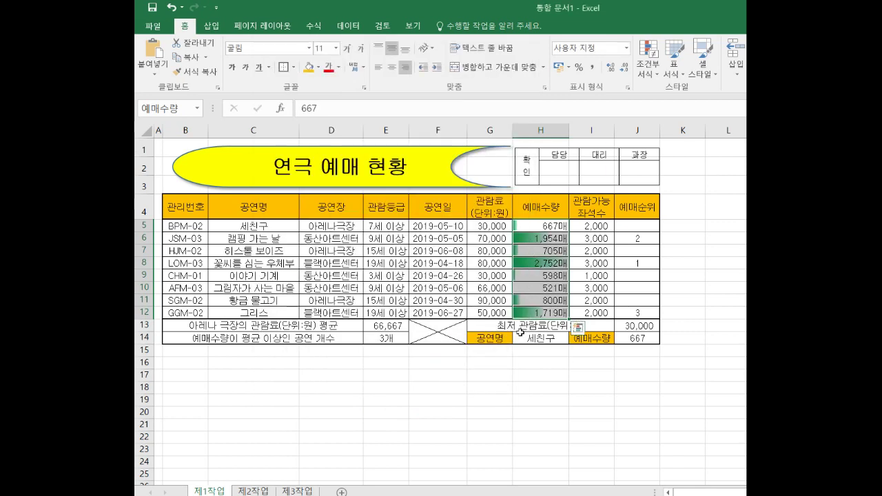
pyautogui.click(519, 372)
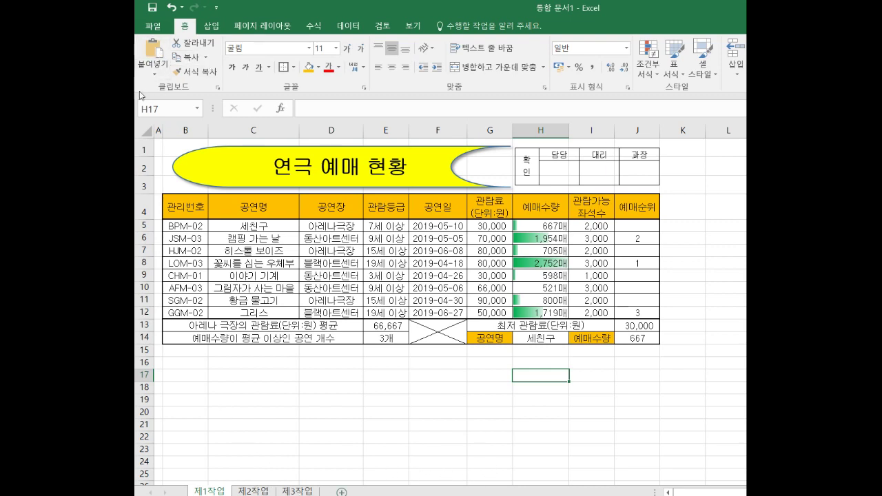
# Save the workbook in the 문서 folder under the name 기출문제22정답
pyautogui.click(154, 28)
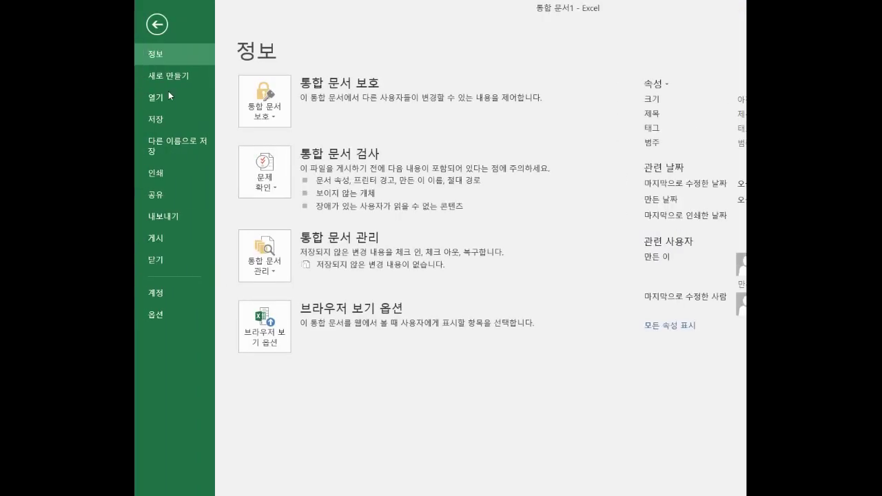
pyautogui.click(166, 146)
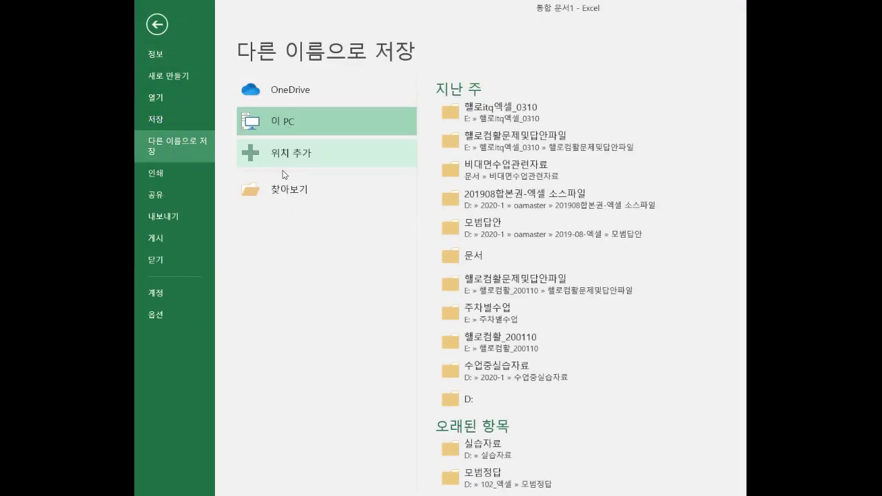
pyautogui.doubleClick(273, 127)
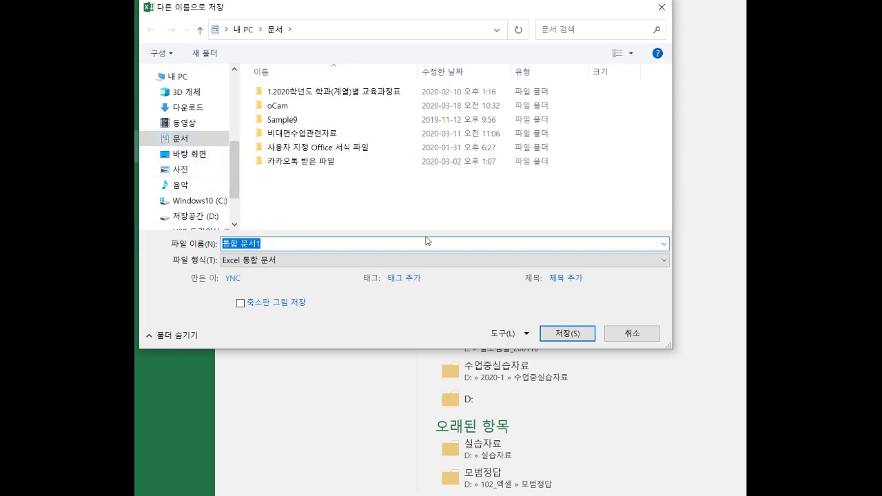
pyautogui.write('R')
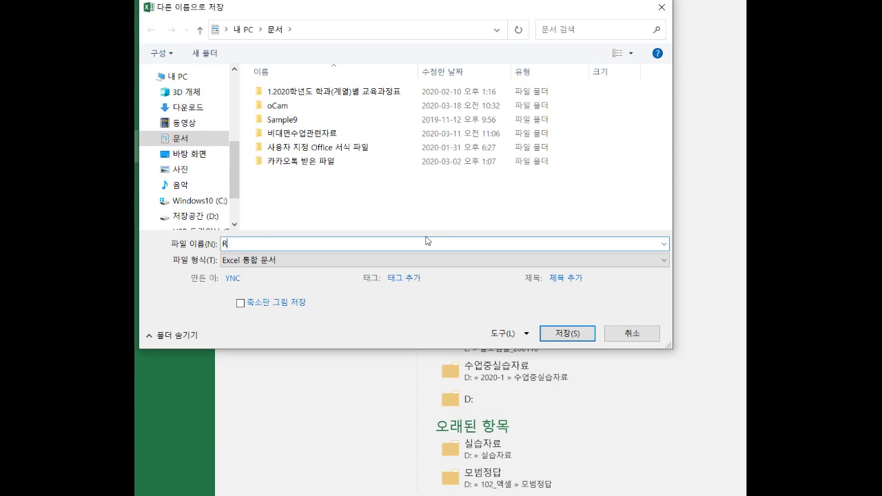
pyautogui.press('BackSpace')
pyautogui.write('기출문제22')
pyautogui.write('정답')
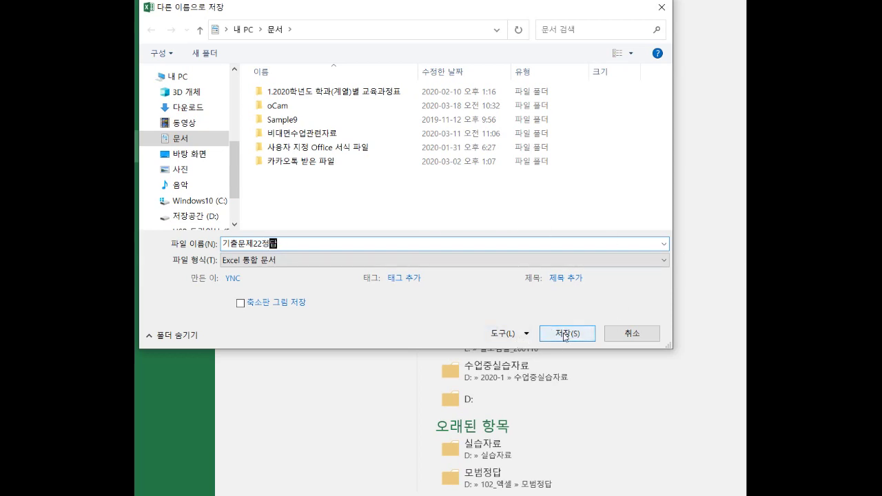
pyautogui.click(563, 334)
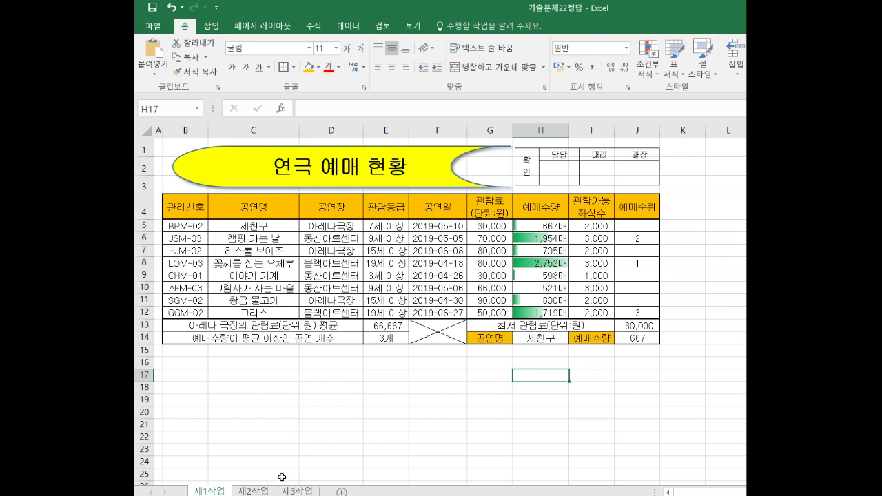
# Copy the table range B4:H12 from the 제1작업 sheet to cell B2 of 제2작업 and autofit columns B to H
pyautogui.click(265, 492)
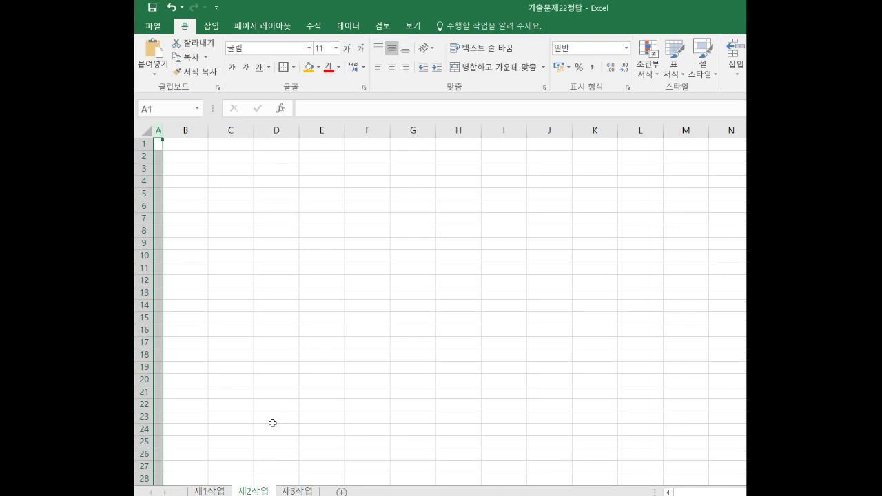
pyautogui.click(217, 492)
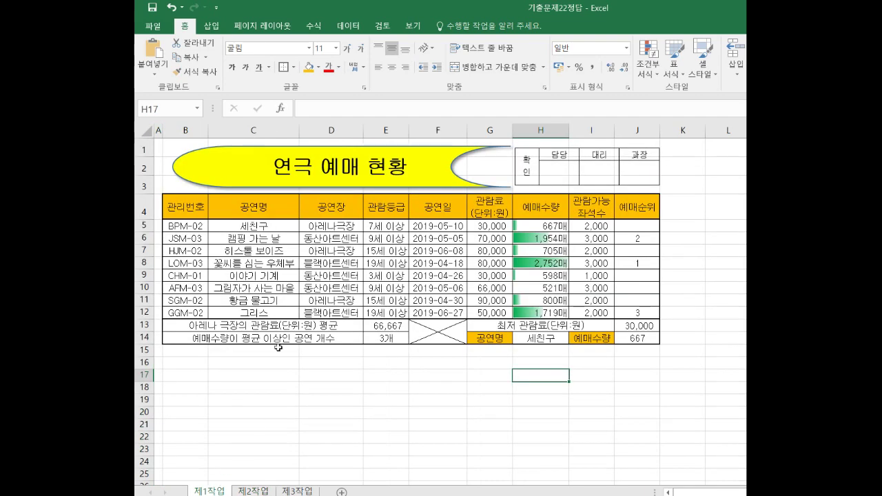
pyautogui.moveTo(183, 207); pyautogui.dragTo(535, 311)
pyautogui.rightClick(536, 207)
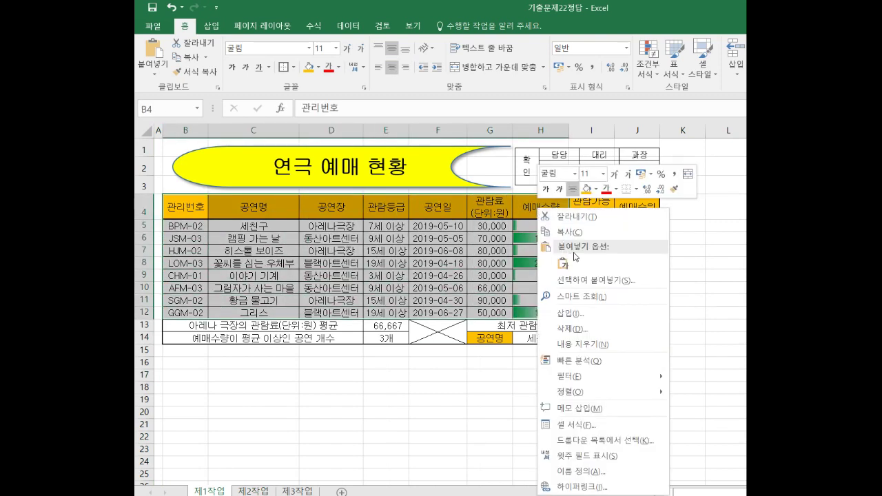
pyautogui.click(573, 233)
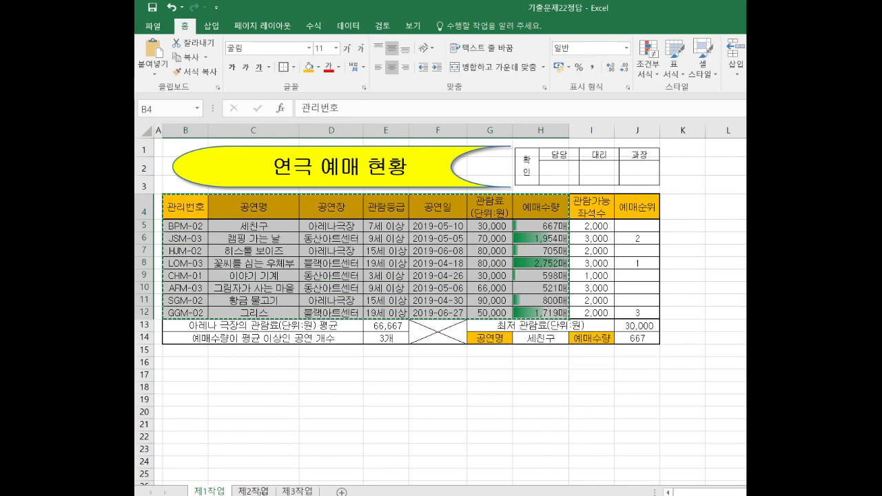
pyautogui.click(262, 488)
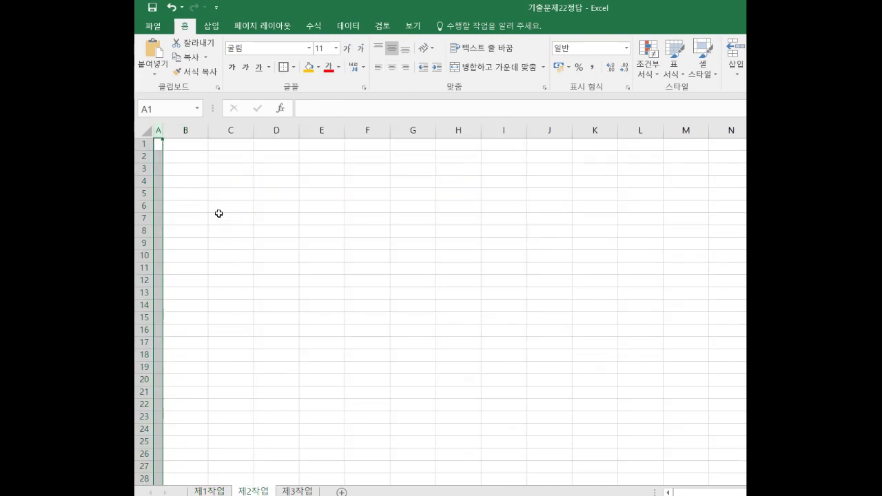
pyautogui.click(196, 157)
pyautogui.rightClick(196, 157)
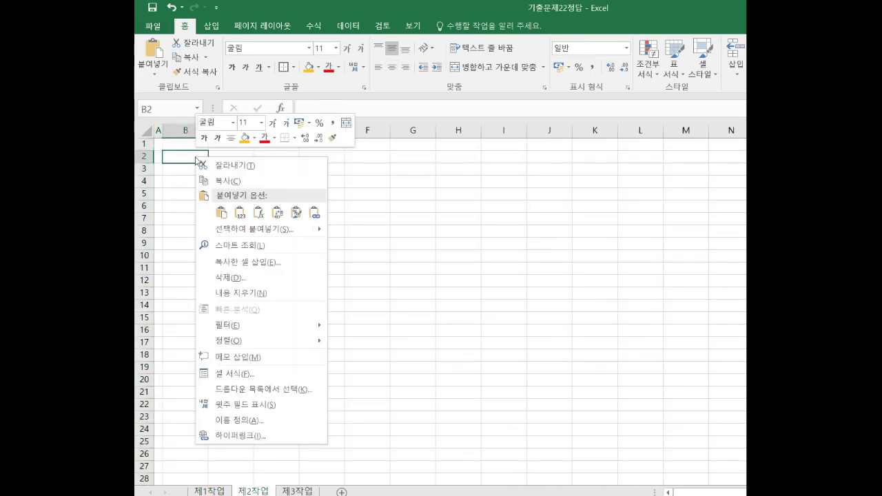
pyautogui.click(220, 212)
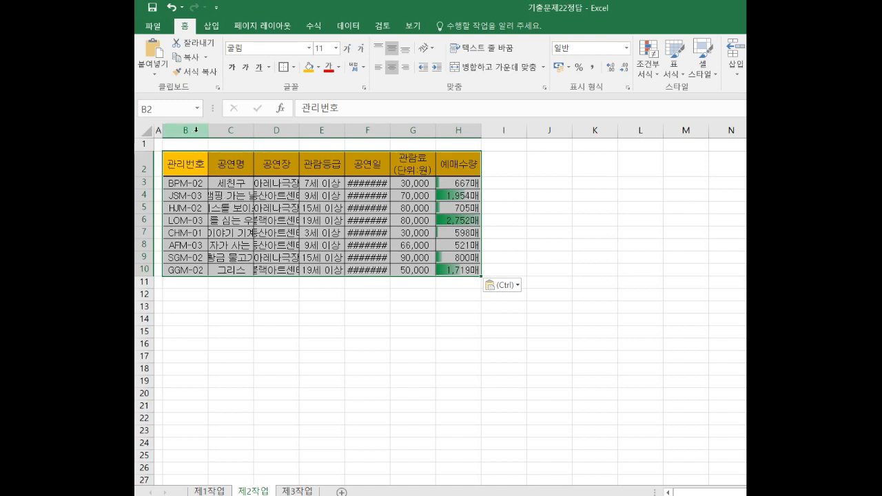
pyautogui.moveTo(196, 128); pyautogui.dragTo(458, 130)
pyautogui.doubleClick(345, 129)
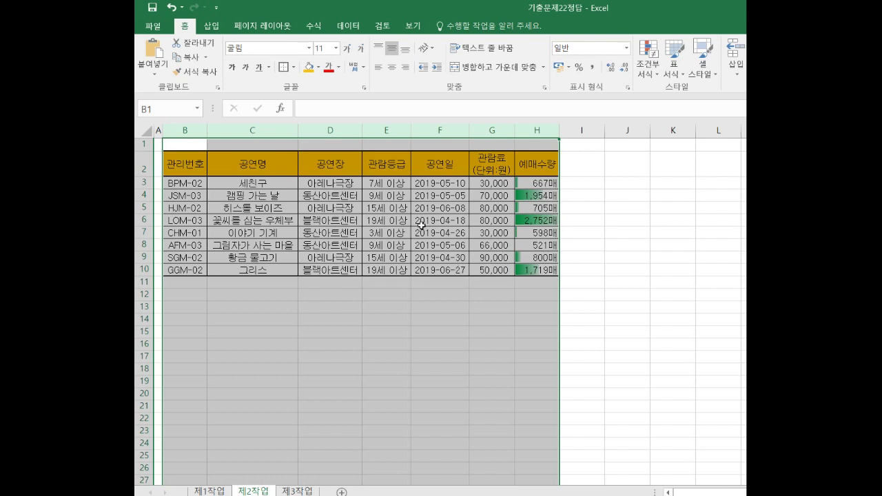
# Copy the 관리번호 and 예매수량 headers from row 2 to B13 as the filter condition headers
pyautogui.click(194, 169)
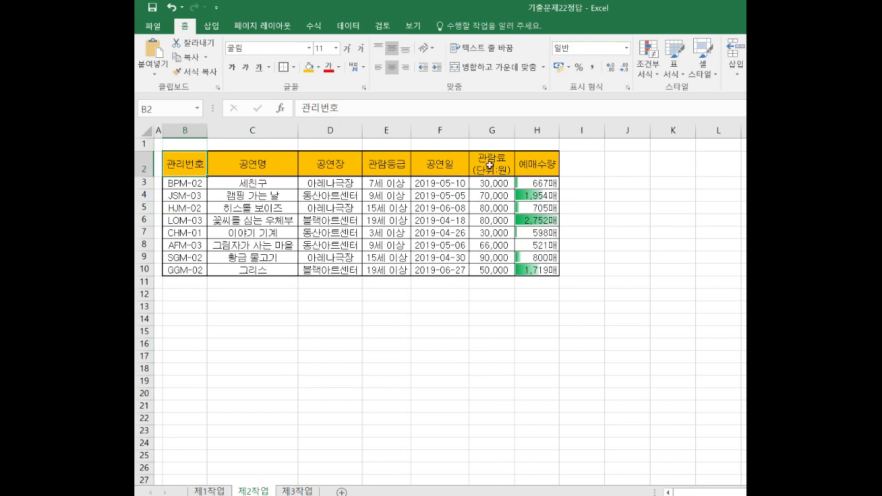
pyautogui.keyDown('ctrl'); pyautogui.click(533, 166); pyautogui.keyUp('ctrl')
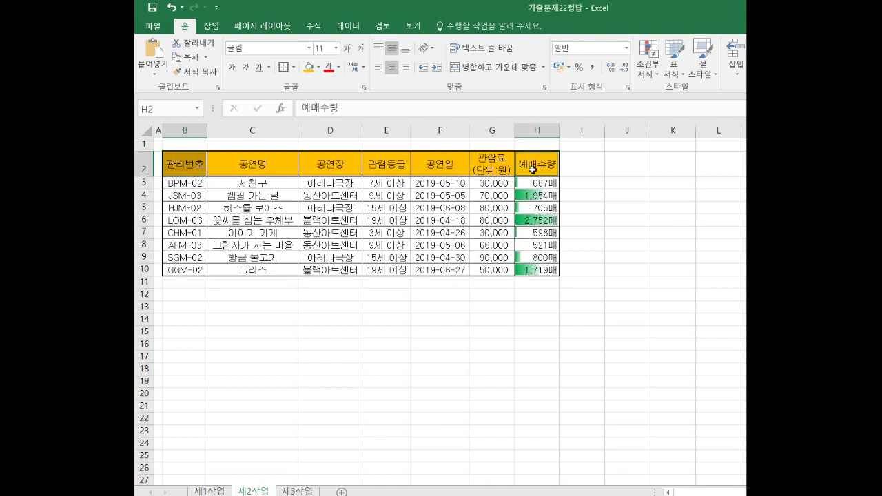
pyautogui.rightClick(533, 167)
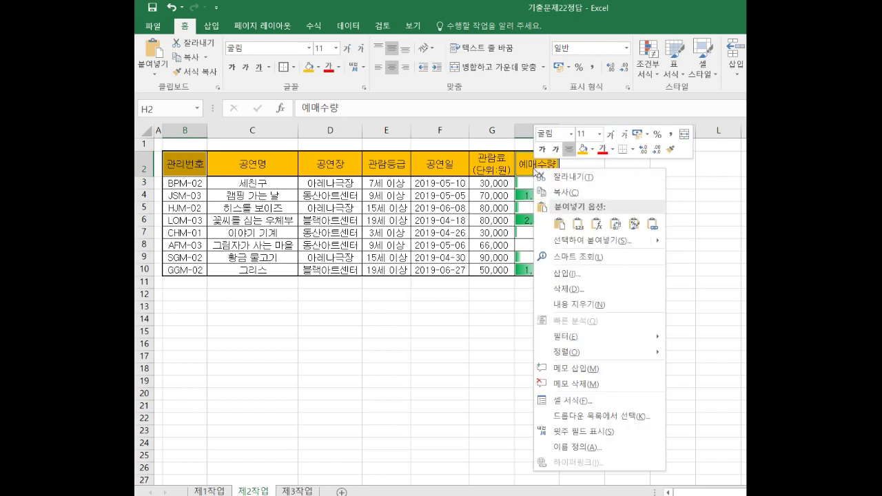
pyautogui.click(562, 194)
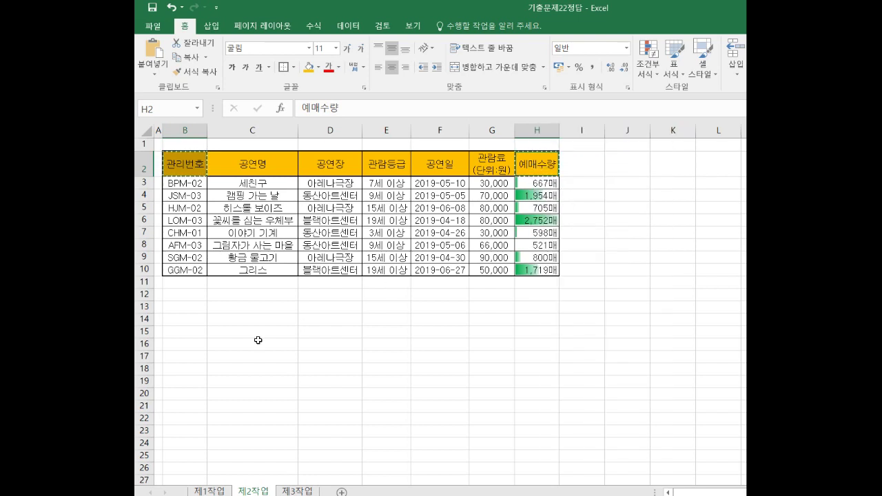
pyautogui.click(190, 308)
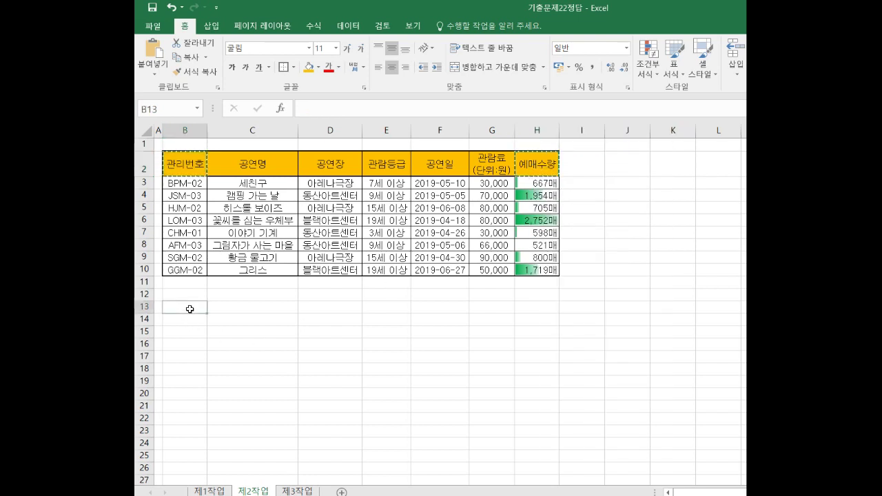
pyautogui.rightClick(190, 309)
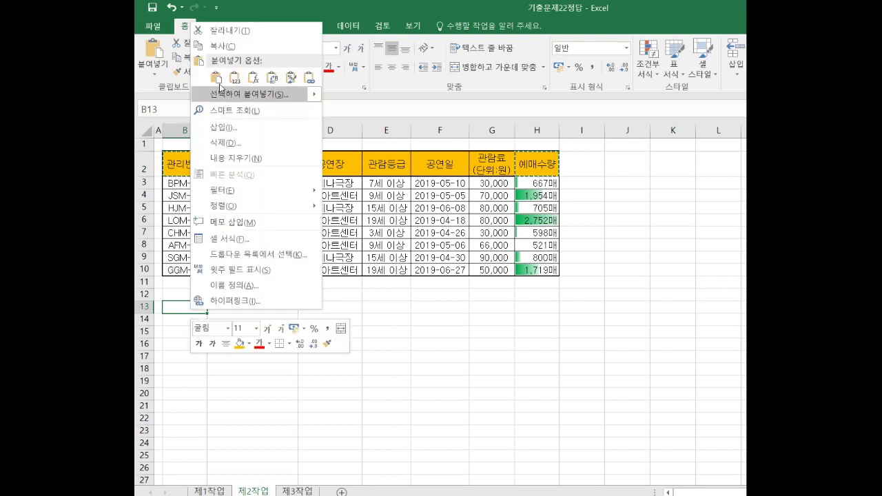
pyautogui.click(219, 86)
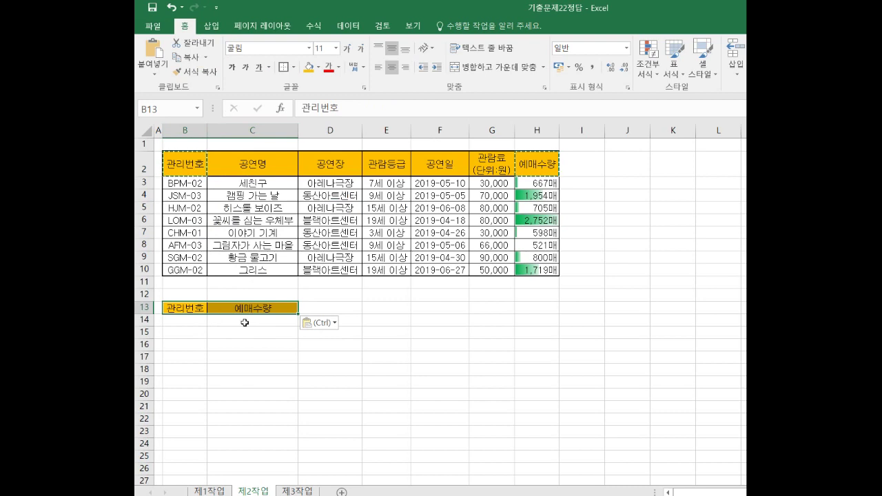
# Enter the OR filter conditions on separate rows: *G* in B14 under 관리번호 and >=1000 in C15 under 예매수량
pyautogui.click(193, 323)
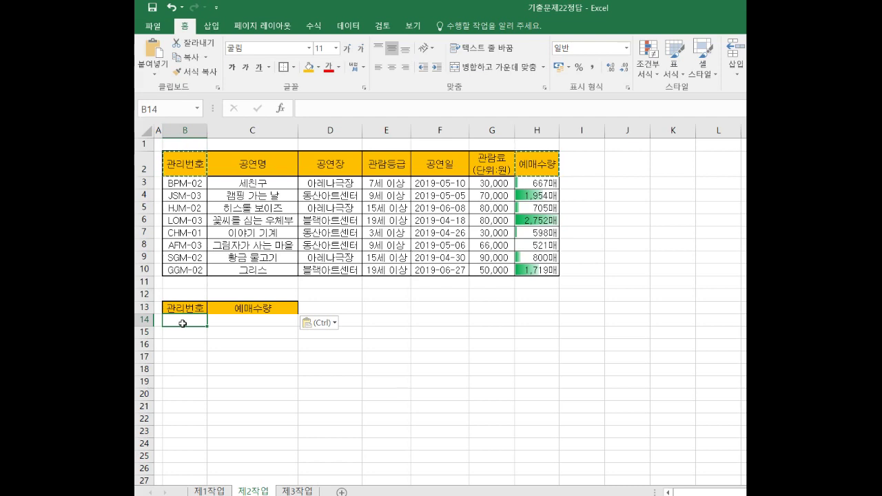
pyautogui.write('*')
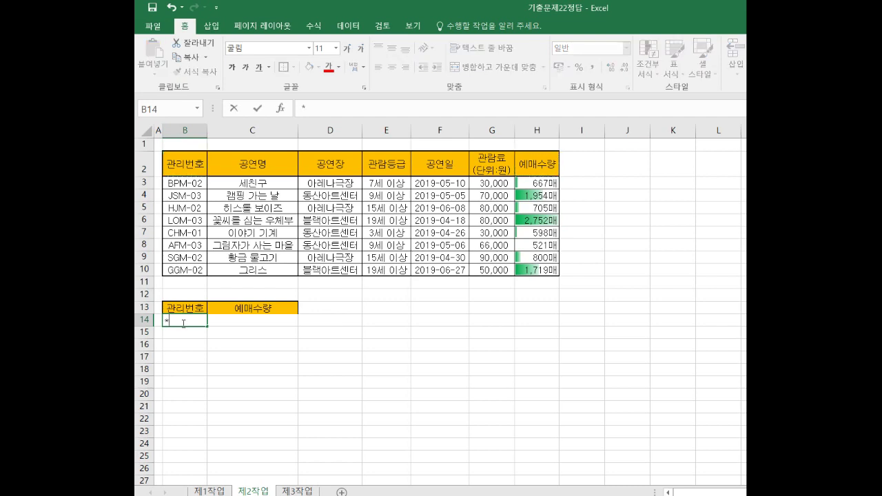
pyautogui.write('ㅎ')
pyautogui.press('BackSpace')
pyautogui.write('G*')
pyautogui.click(249, 331)
pyautogui.click(202, 321)
pyautogui.click(235, 320)
pyautogui.click(238, 333)
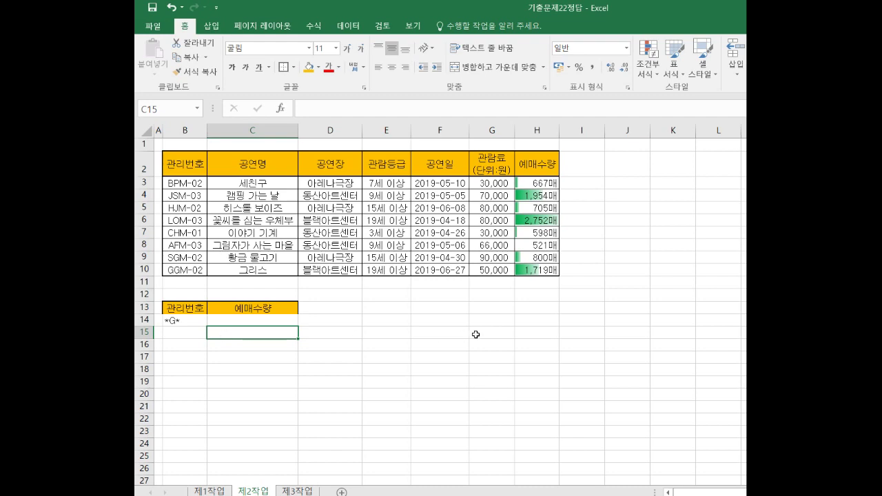
pyautogui.write('>=')
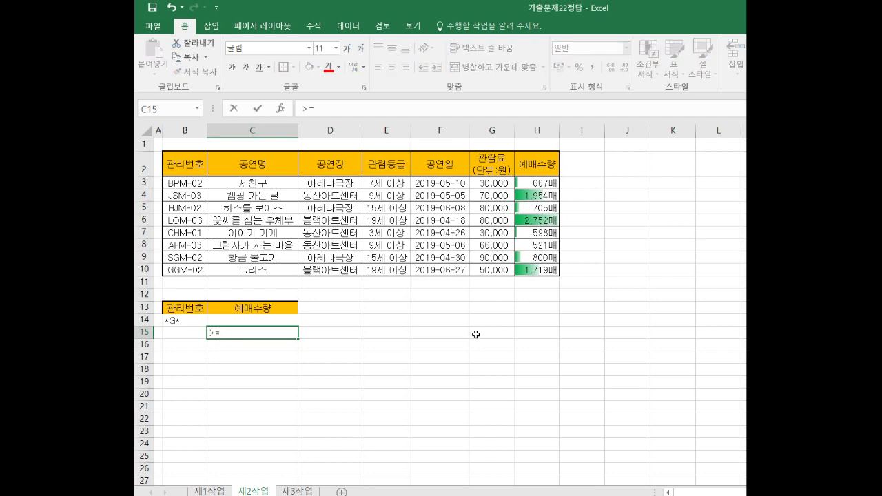
pyautogui.write('1000')
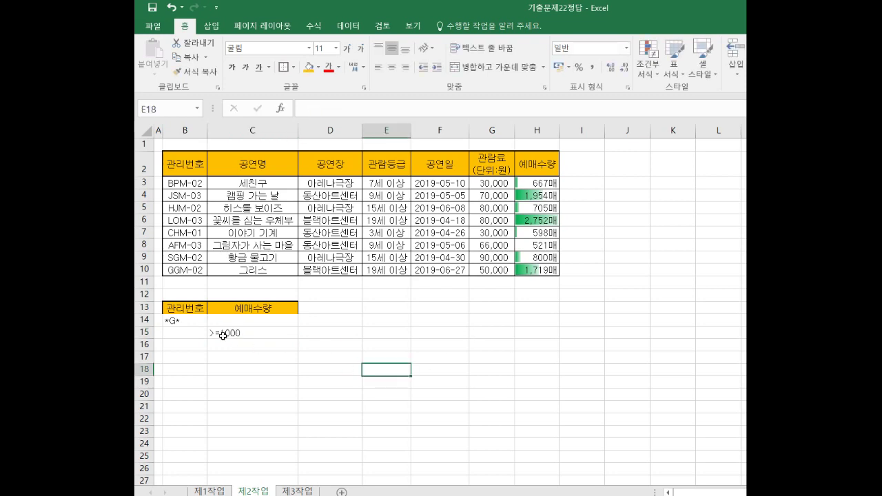
# Apply all borders to the condition range B13:C15
pyautogui.moveTo(191, 310); pyautogui.dragTo(289, 331)
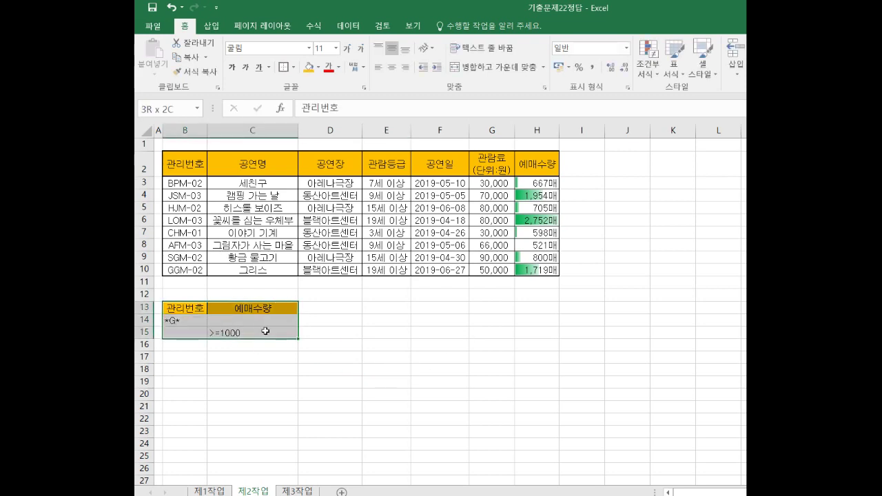
pyautogui.click(293, 67)
pyautogui.click(313, 184)
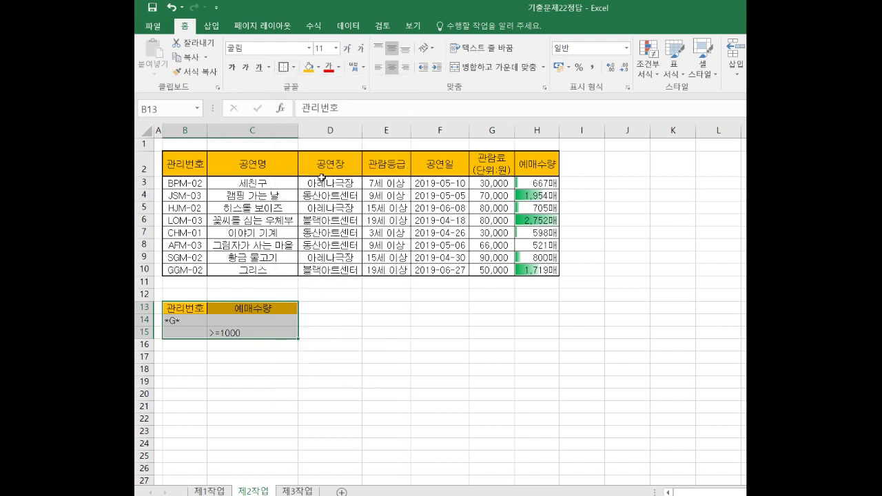
pyautogui.click(327, 353)
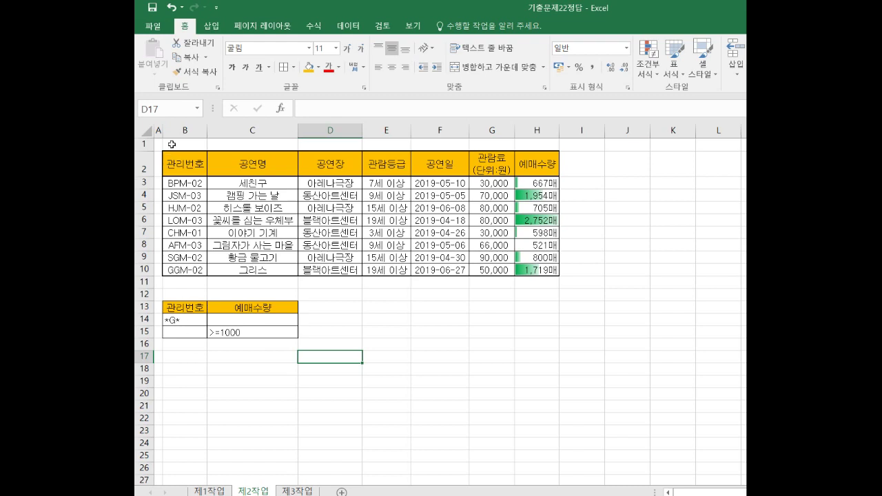
# Start an advanced filter (고급 필터) with 다른 장소에 복사 as the result option and $B$2:$H$10 as the list range
pyautogui.moveTo(179, 166); pyautogui.dragTo(532, 270)
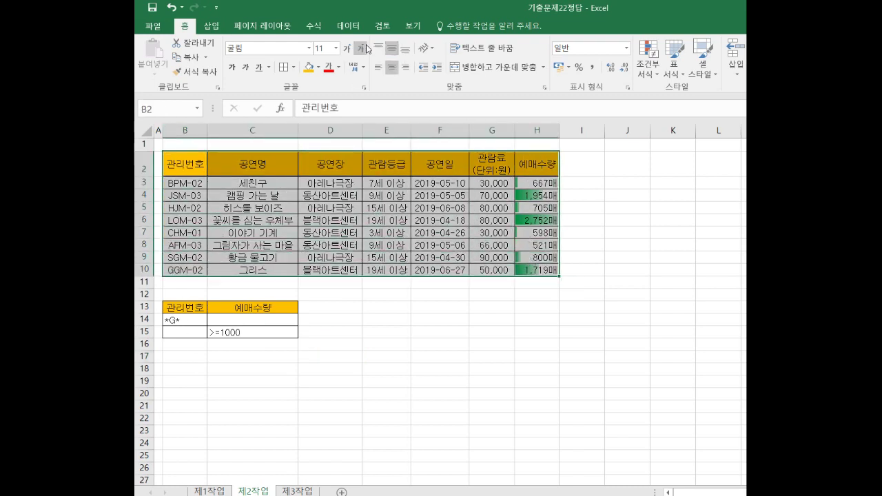
pyautogui.click(350, 27)
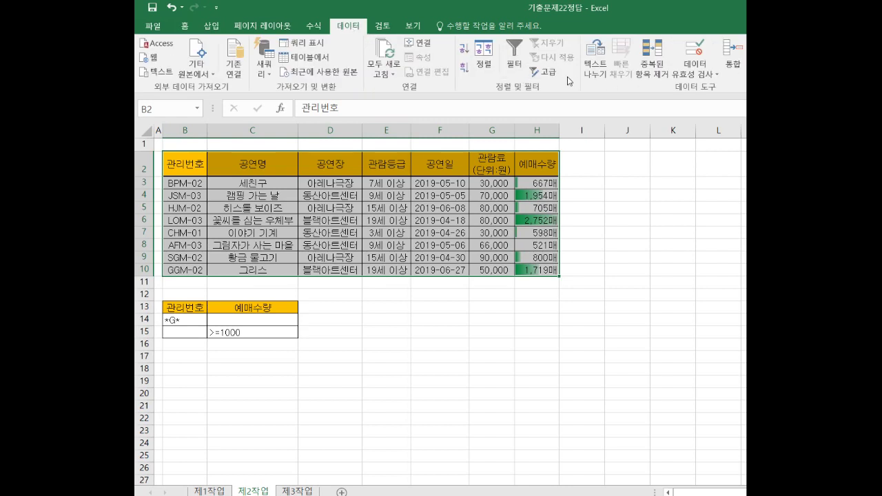
pyautogui.click(544, 71)
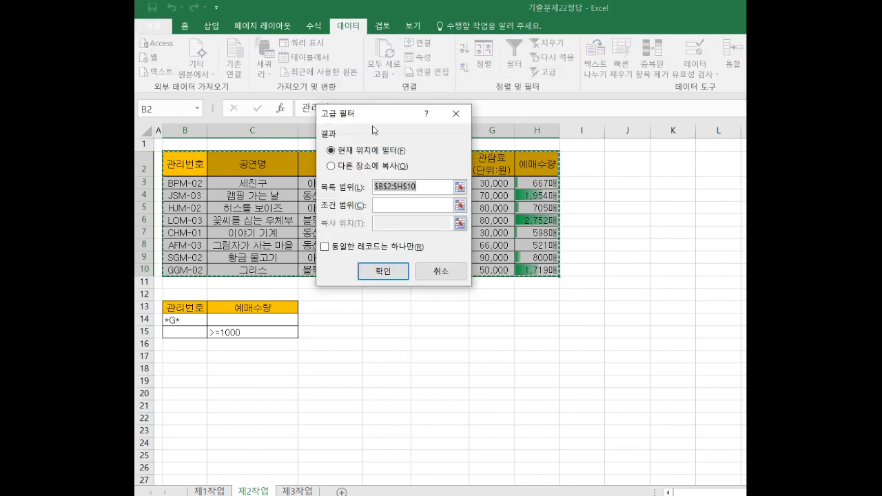
pyautogui.click(331, 166)
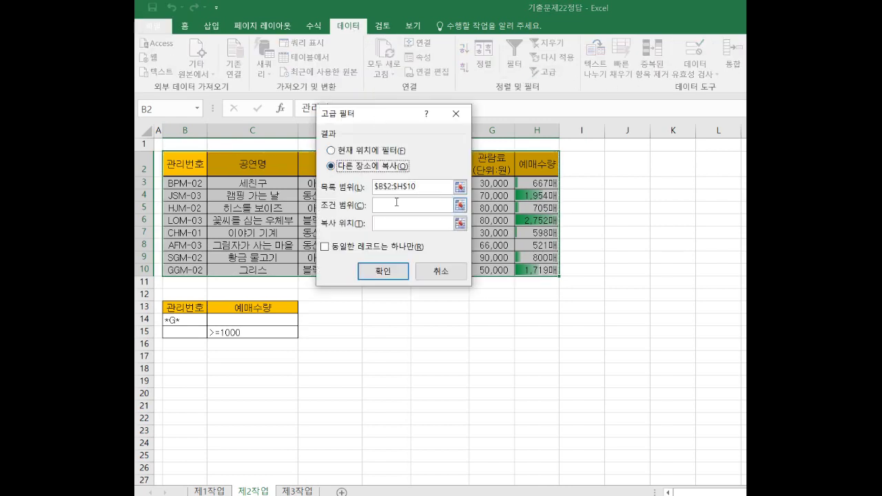
pyautogui.click(394, 204)
pyautogui.click(422, 188)
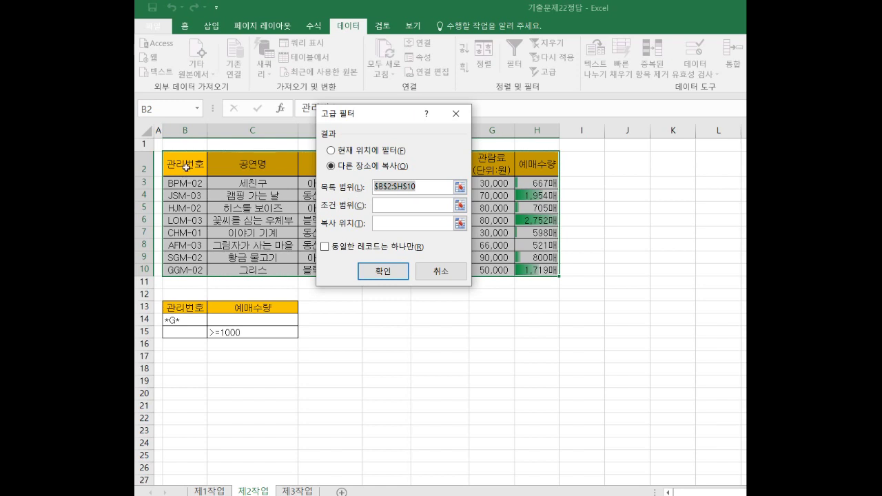
pyautogui.moveTo(186, 168); pyautogui.dragTo(551, 275)
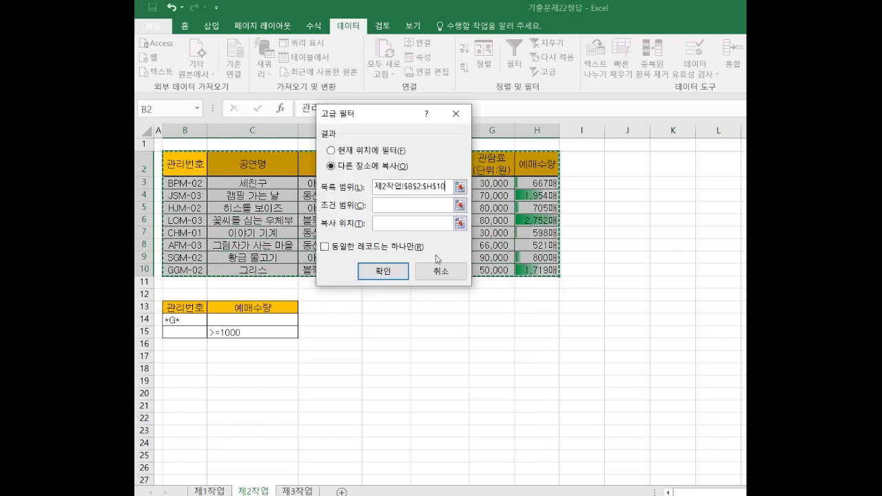
# Set the condition range to $B$13:$C$15 and the copy location to B18, and run the advanced filter
pyautogui.click(398, 204)
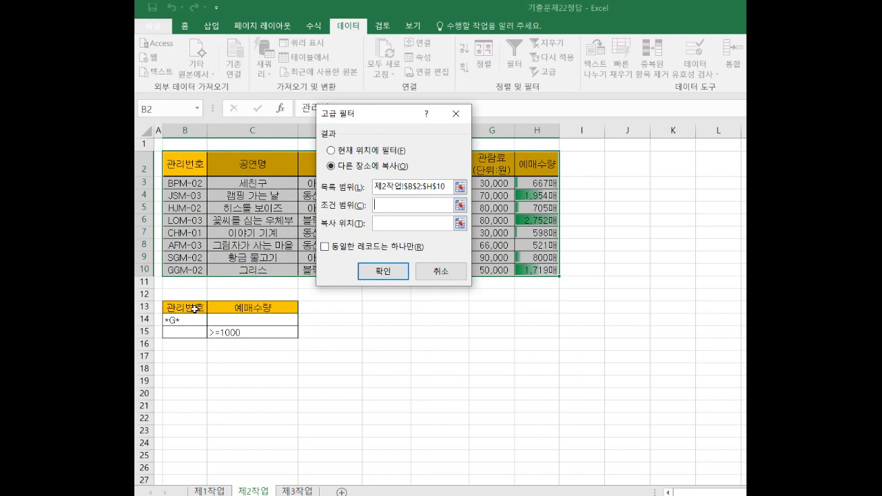
pyautogui.moveTo(195, 308); pyautogui.dragTo(278, 333)
pyautogui.click(388, 223)
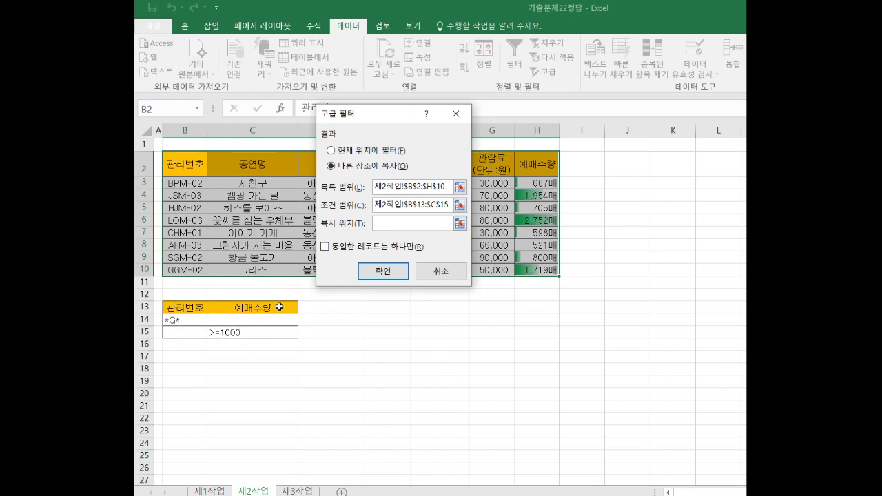
pyautogui.click(186, 370)
pyautogui.click(375, 270)
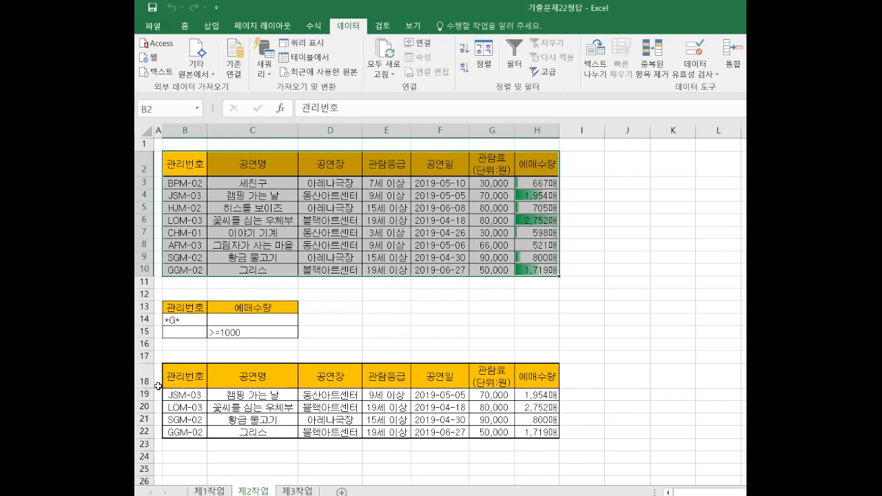
# Remove the fill color (채우기 없음) from the filtered result range B18:H22
pyautogui.moveTo(182, 378); pyautogui.dragTo(520, 430)
pyautogui.click(186, 26)
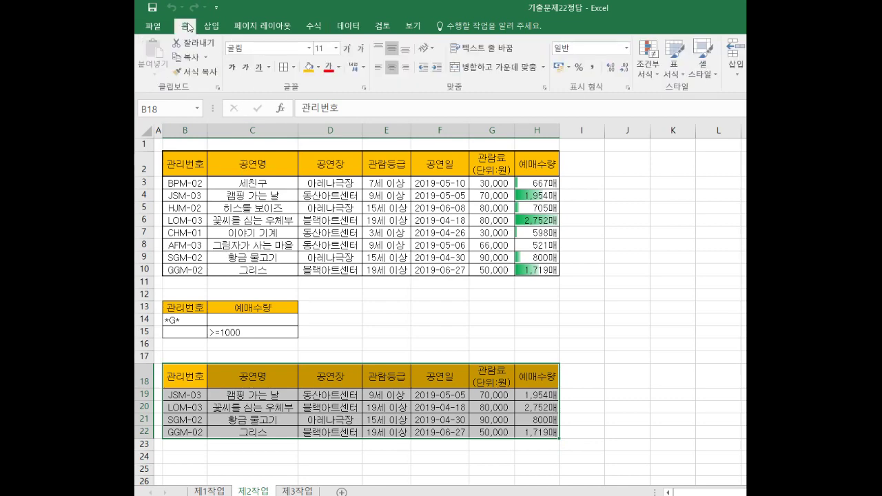
pyautogui.click(318, 66)
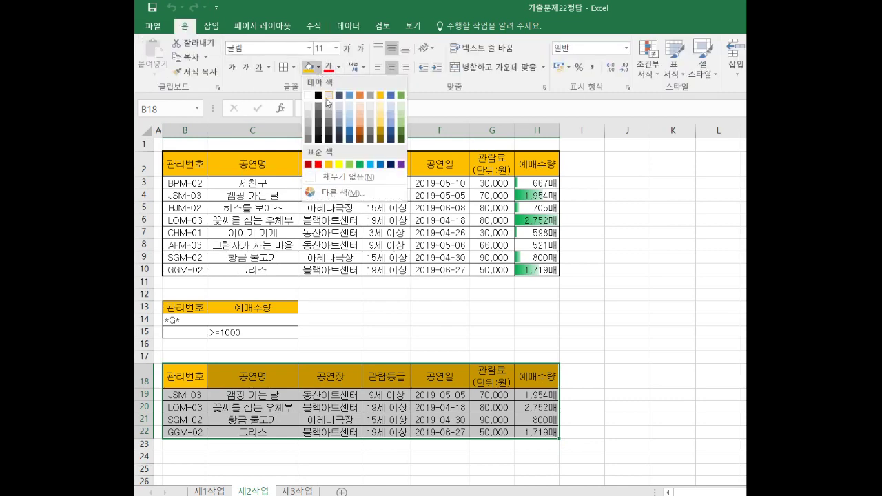
pyautogui.click(344, 178)
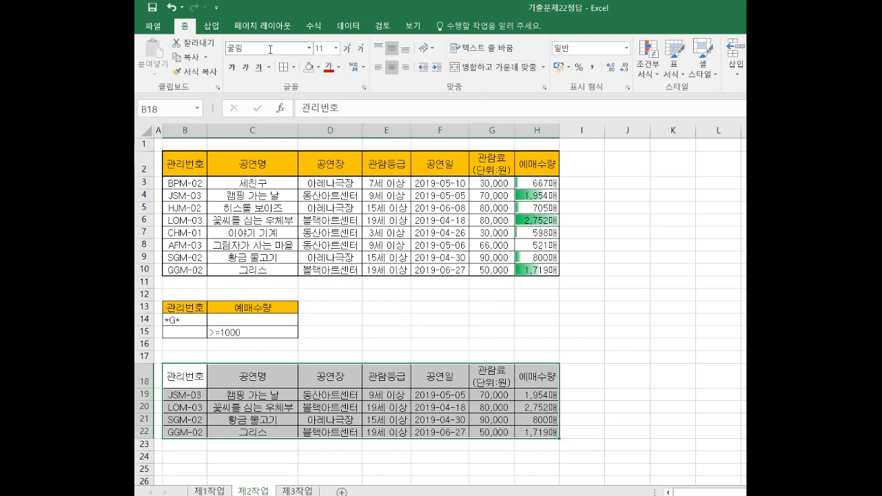
# Format the filtered result range B18:H22 as a table with headers, using the first blue style in the 보통 group
pyautogui.click(704, 74)
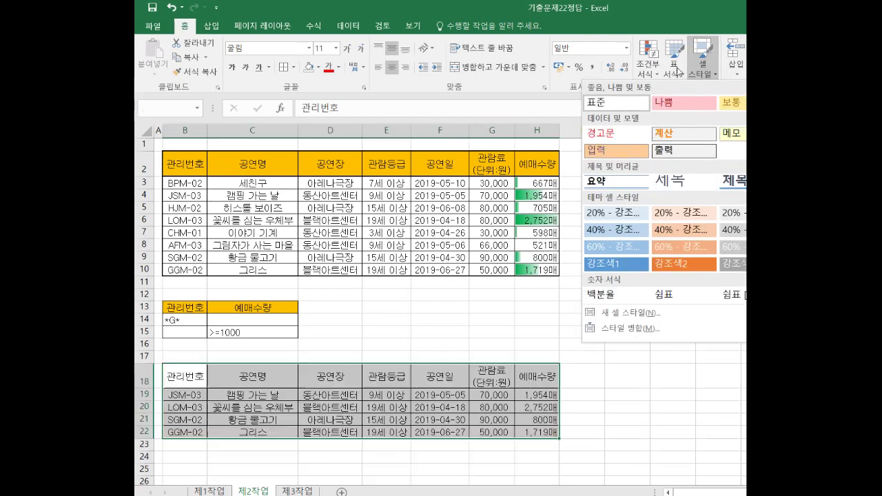
pyautogui.click(674, 69)
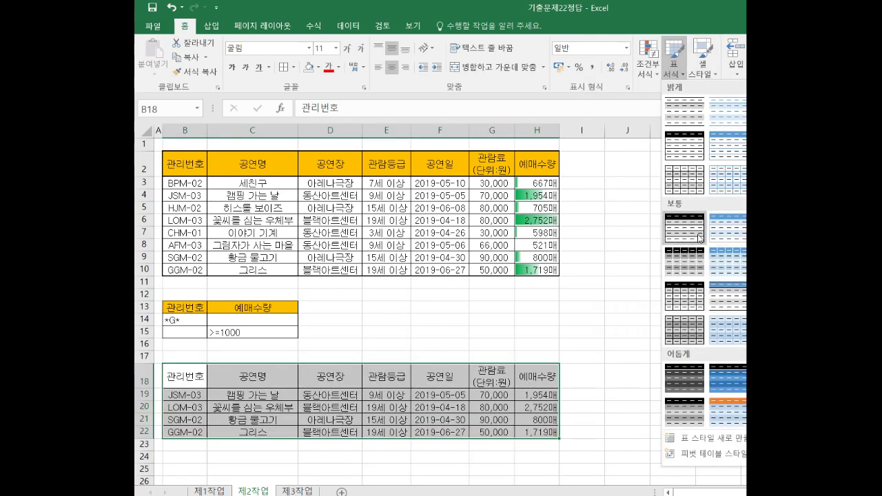
pyautogui.click(732, 233)
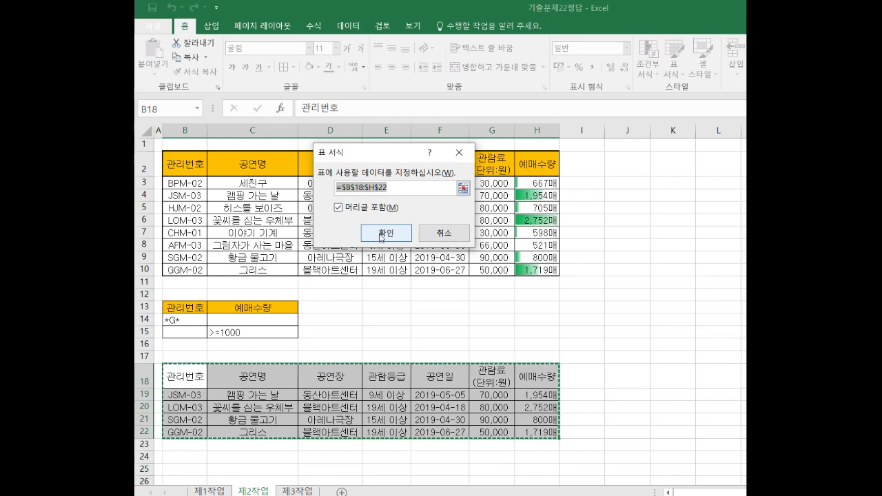
pyautogui.click(384, 233)
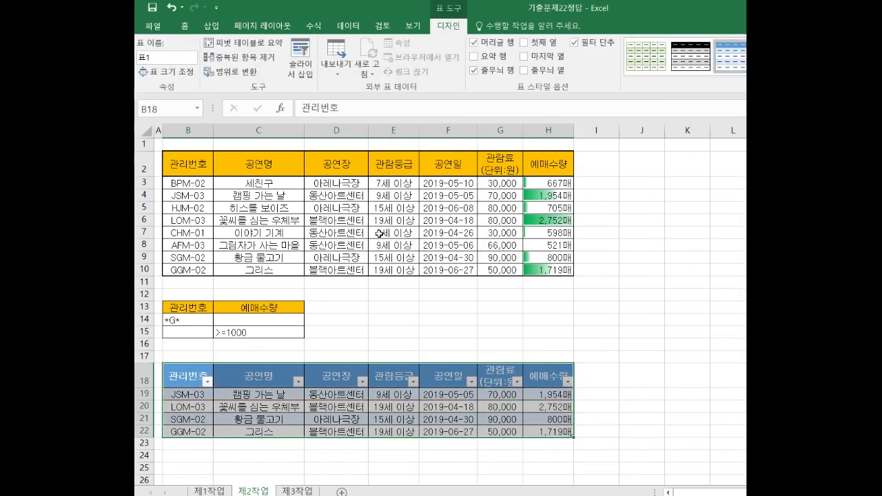
pyautogui.click(646, 415)
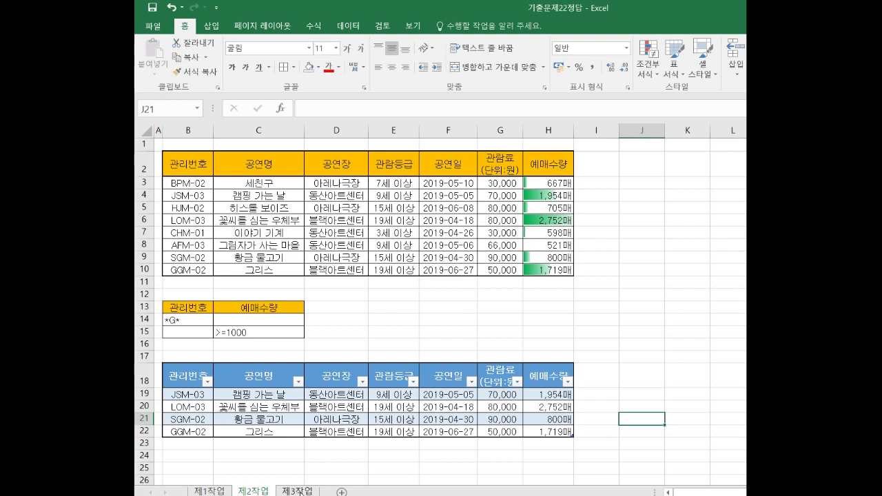
# Start a pivot table from the range B4:H12 on the 제1작업 sheet
pyautogui.click(297, 491)
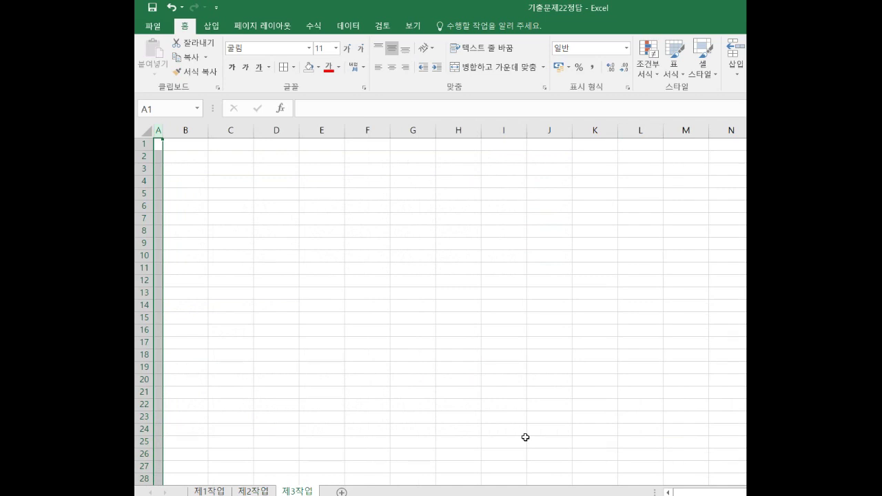
pyautogui.click(478, 380)
pyautogui.click(217, 490)
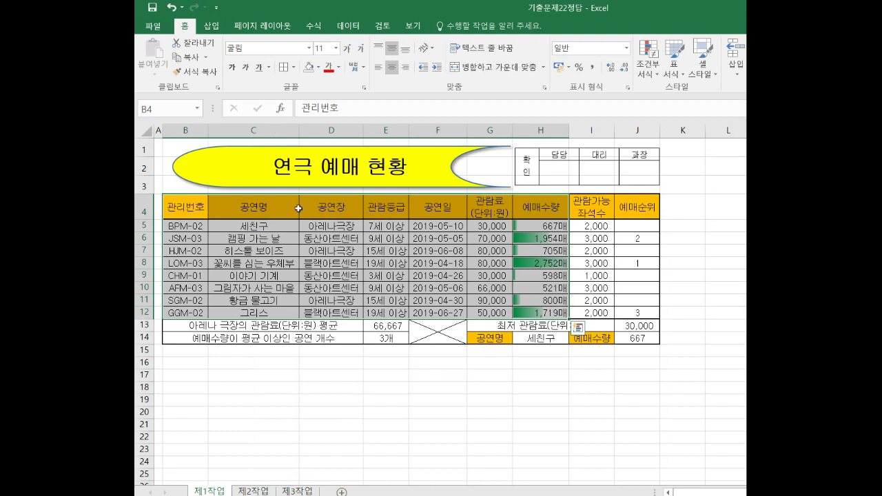
pyautogui.moveTo(191, 213); pyautogui.dragTo(534, 315)
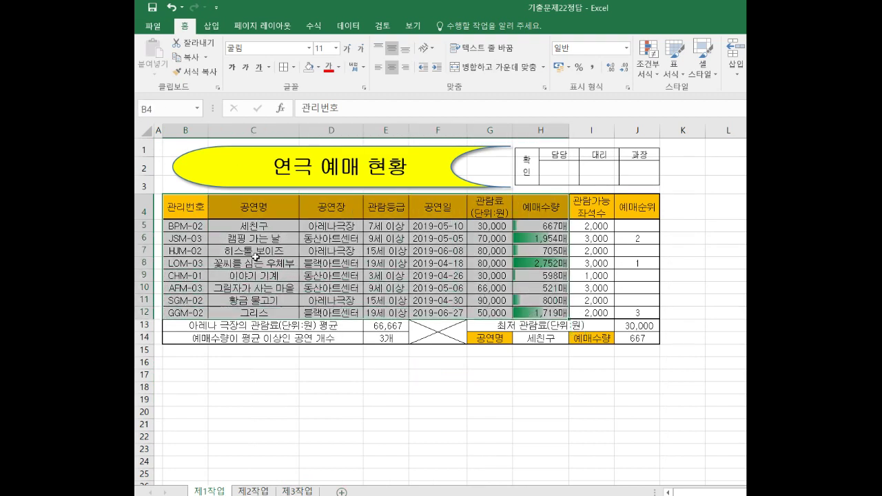
pyautogui.click(213, 29)
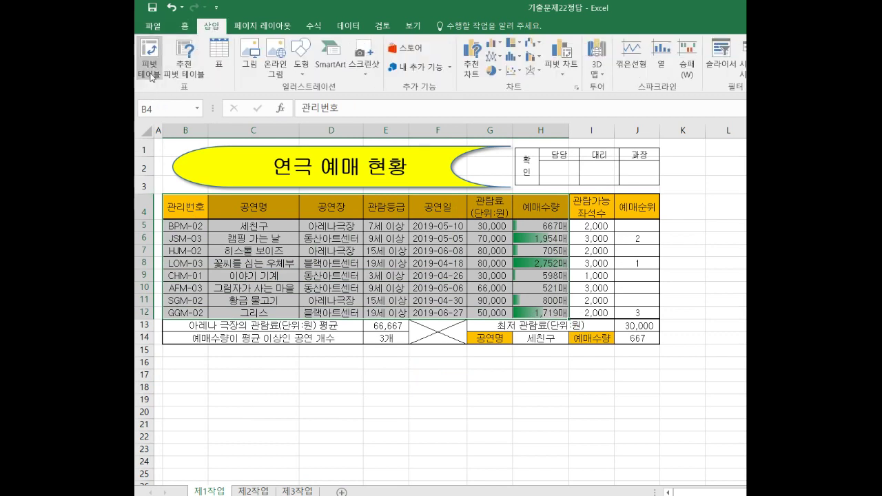
pyautogui.click(151, 74)
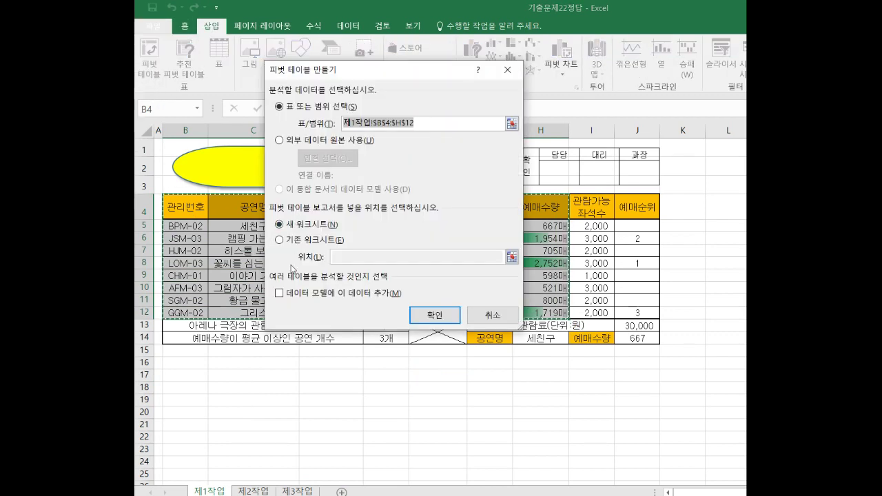
# Place the pivot table report on the existing 제3작업 worksheet at cell B2 and create it
pyautogui.click(280, 242)
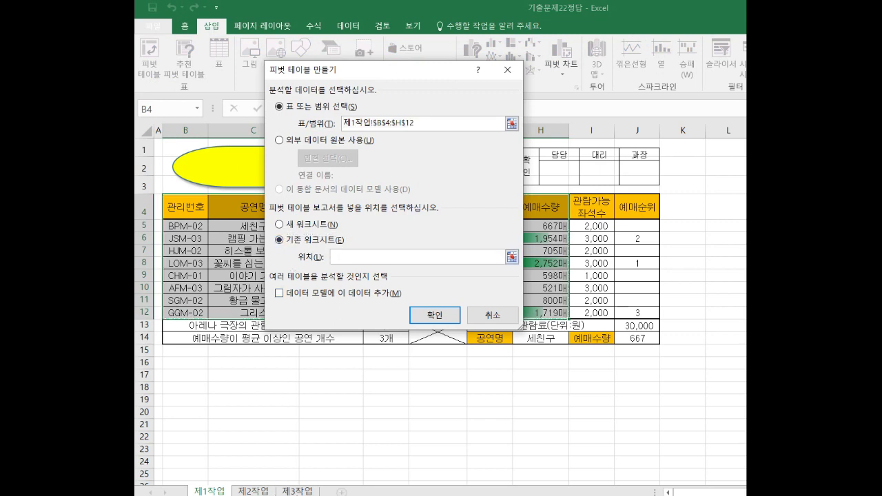
pyautogui.click(297, 491)
pyautogui.click(192, 160)
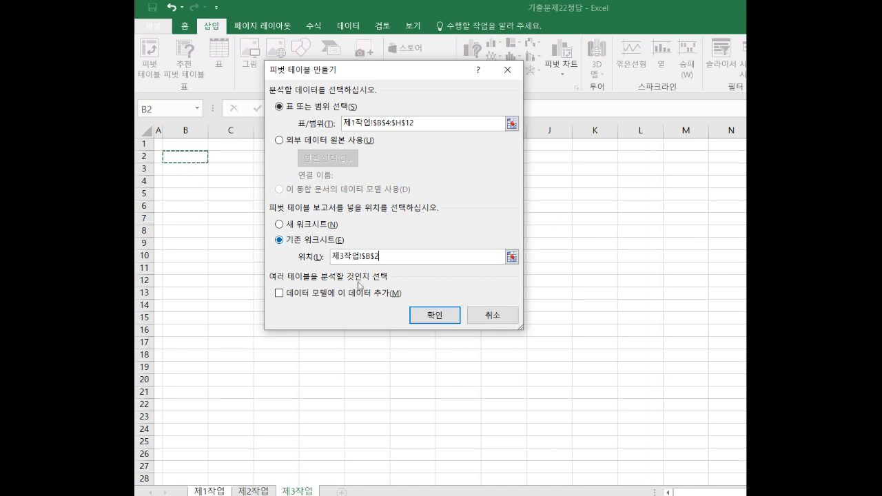
pyautogui.click(422, 315)
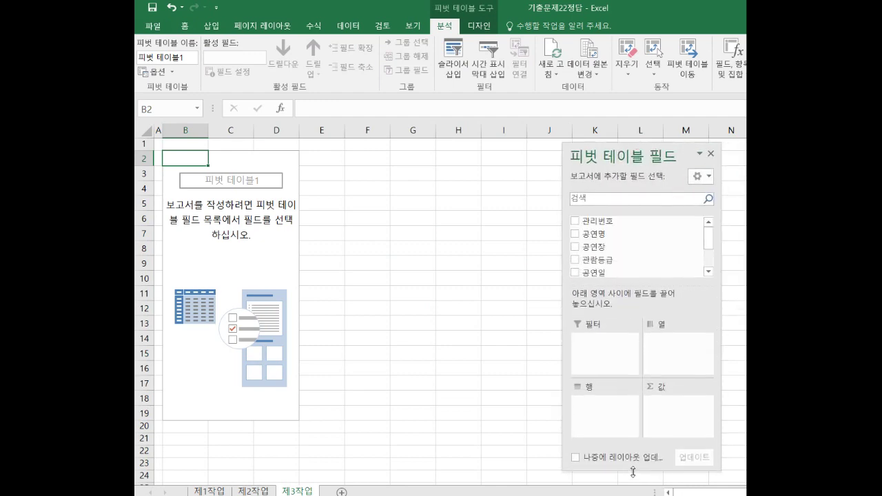
# Add 공연일 to the pivot table's rows (행) and 공연장 to its columns (열)
pyautogui.moveTo(647, 157); pyautogui.dragTo(652, 102)
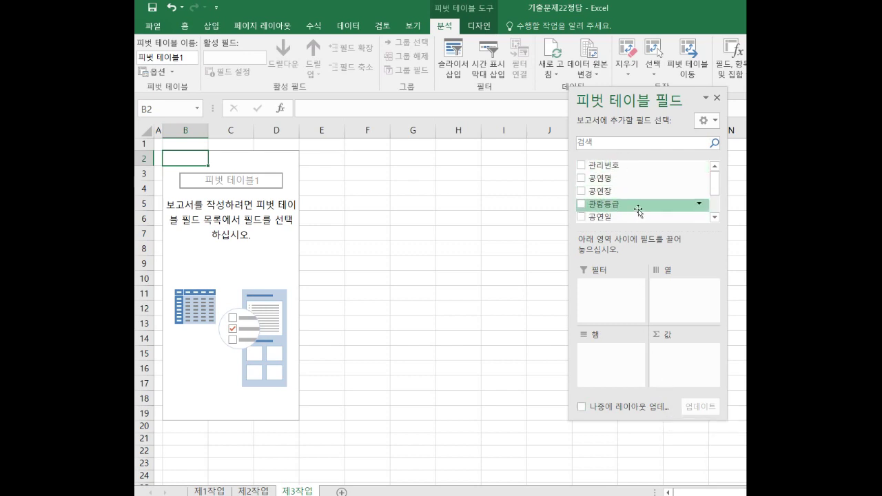
pyautogui.moveTo(714, 181); pyautogui.dragTo(716, 201)
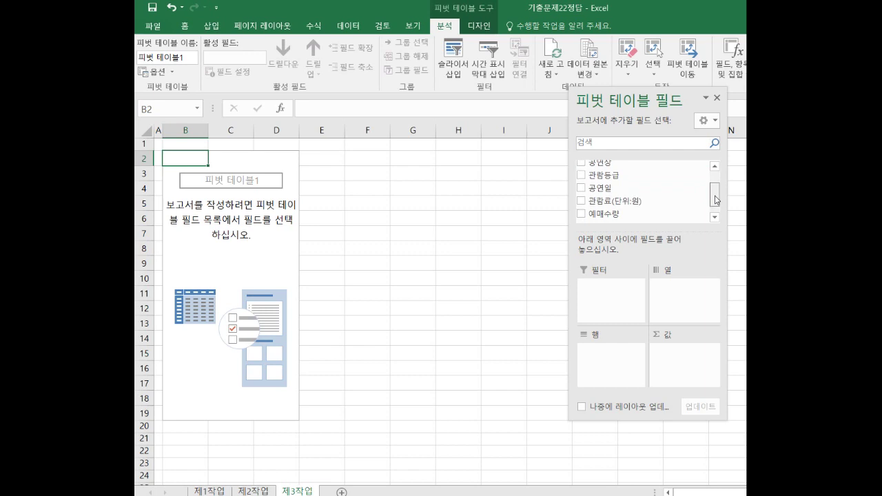
pyautogui.moveTo(609, 189); pyautogui.dragTo(602, 366)
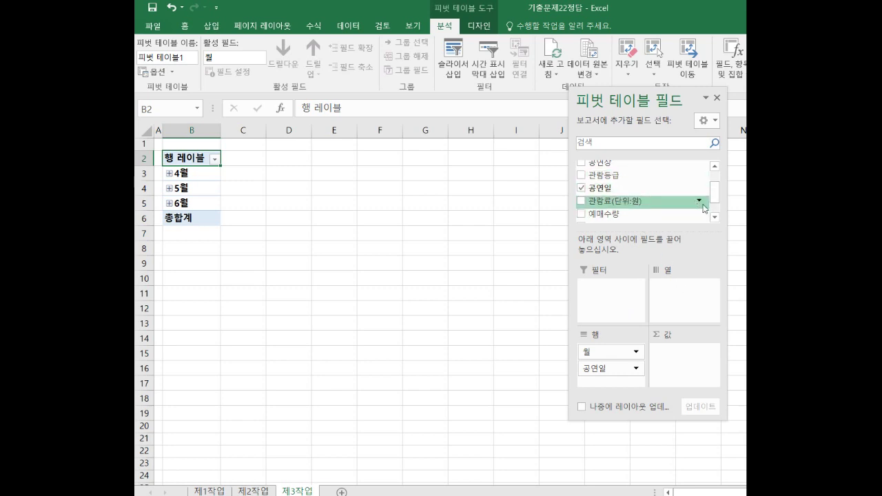
pyautogui.scroll(1, 607, 186)
pyautogui.moveTo(606, 185); pyautogui.dragTo(680, 296)
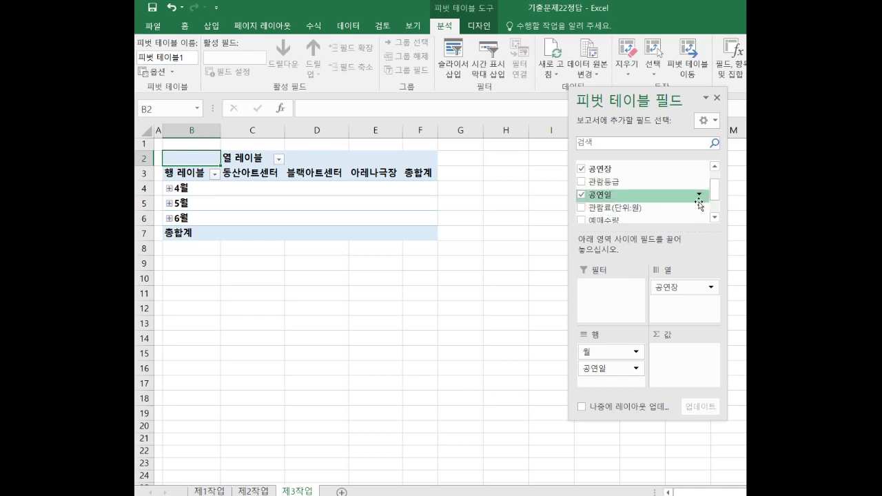
# Add 공연명 and 관람료(단위:원) to the pivot table's values (값)
pyautogui.scroll(1, 699, 200)
pyautogui.moveTo(610, 181); pyautogui.dragTo(685, 365)
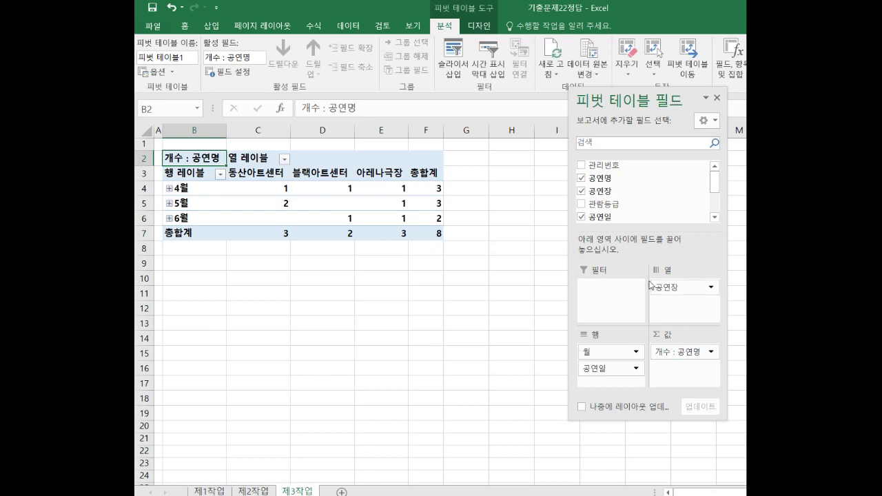
pyautogui.scroll(-2, 717, 192)
pyautogui.moveTo(620, 174); pyautogui.dragTo(684, 370)
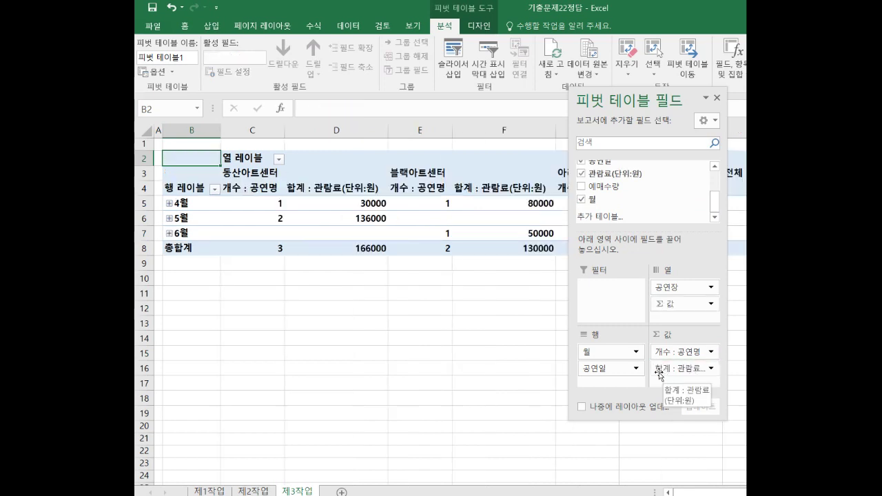
# Summarize the 관람료 value field by 평균 and name it 평균 : 관람료(단위:원)
pyautogui.click(712, 369)
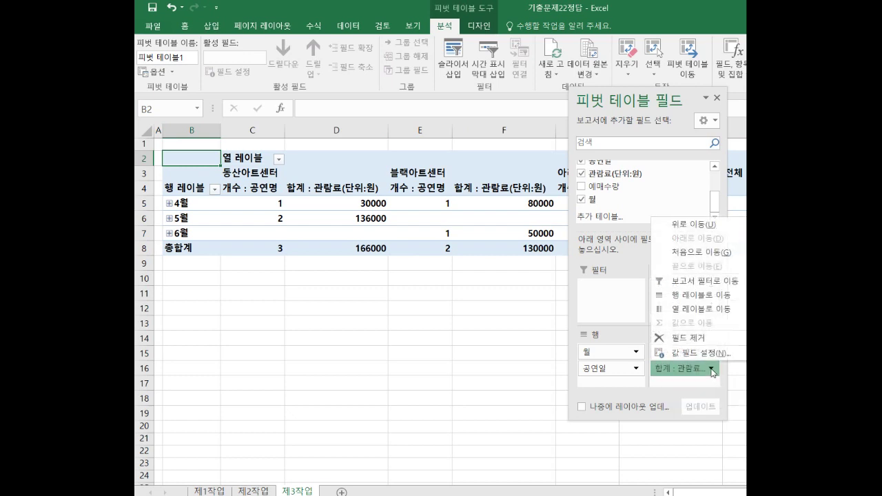
pyautogui.click(708, 356)
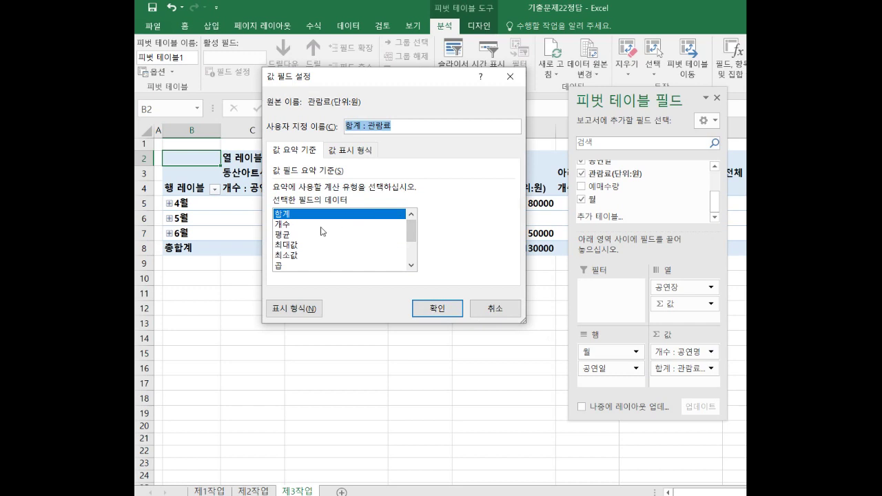
pyautogui.click(290, 235)
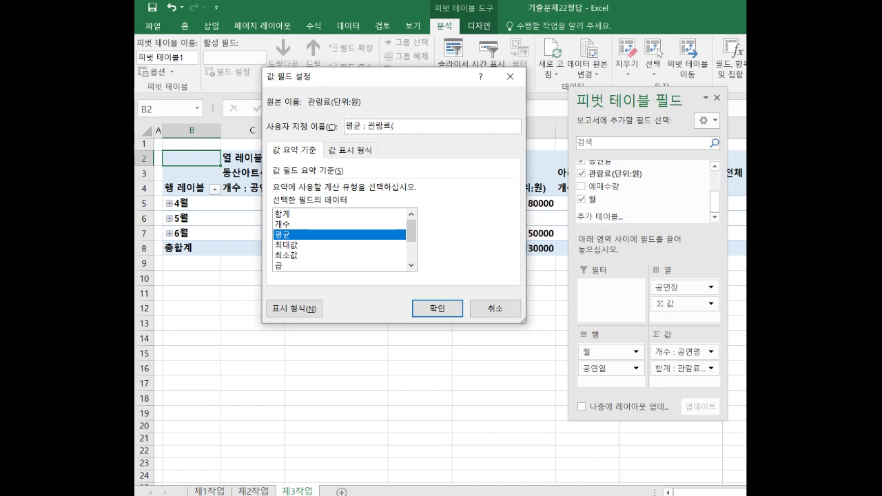
pyautogui.write('ㄷ')
pyautogui.write('단ㅇ')
pyautogui.write('우')
pyautogui.write(')')
pyautogui.click(431, 308)
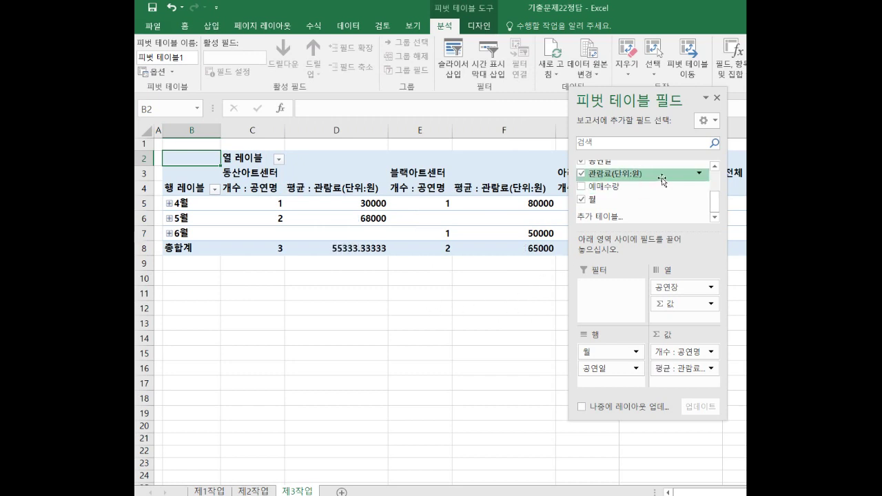
# Close the pivot field list and expand the 4월, 5월 and 6월 row groups to examine their individual dates
pyautogui.click(717, 101)
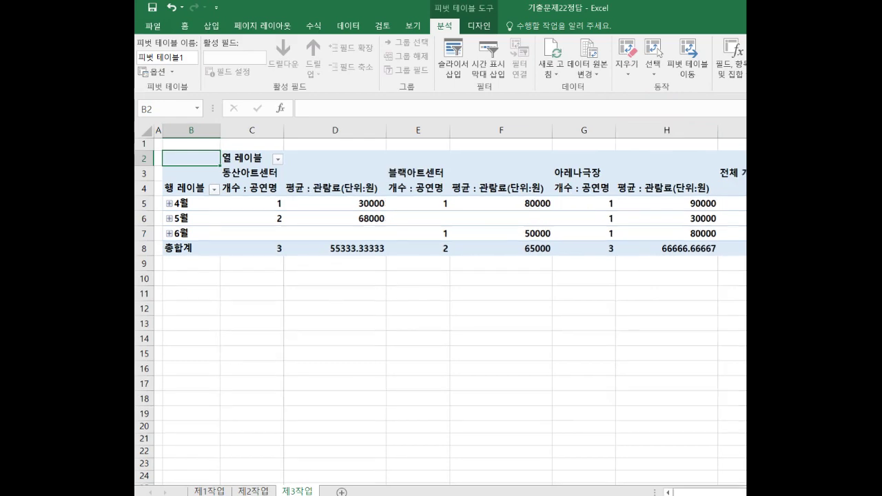
pyautogui.scroll(-5, 442, 303)
pyautogui.scroll(4, 441, 303)
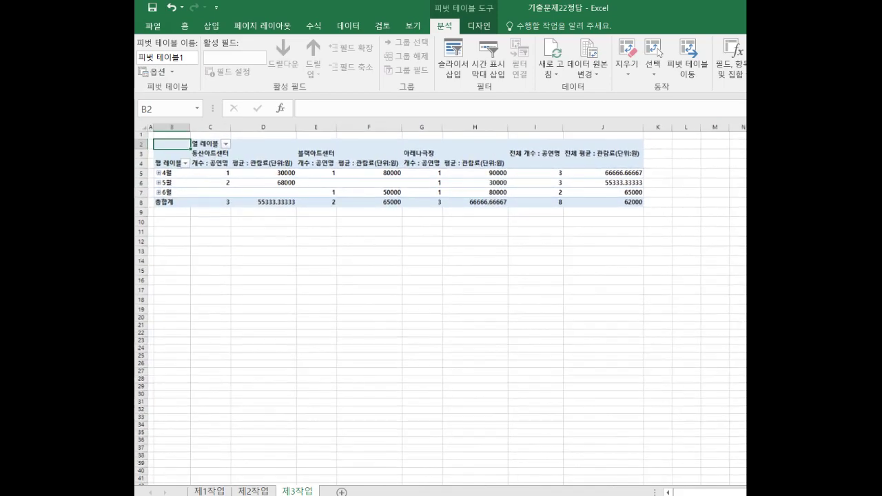
pyautogui.scroll(-3, 441, 303)
pyautogui.scroll(3, 379, 331)
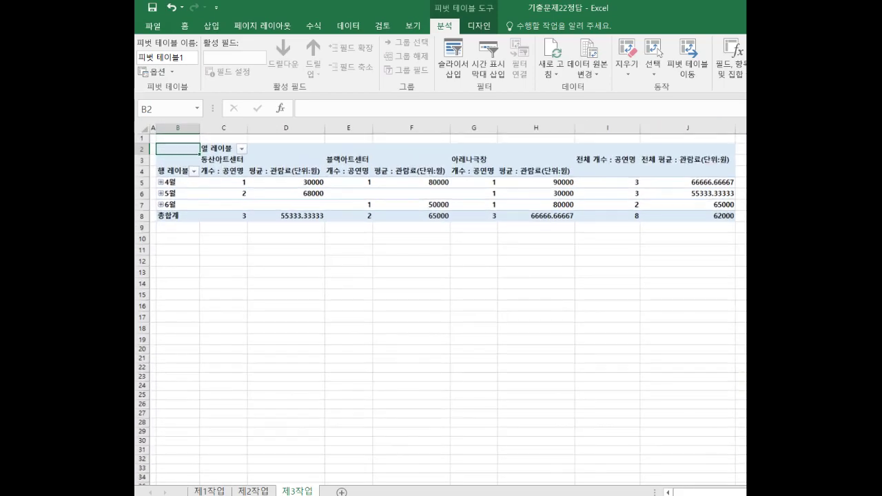
pyautogui.scroll(-1, 380, 331)
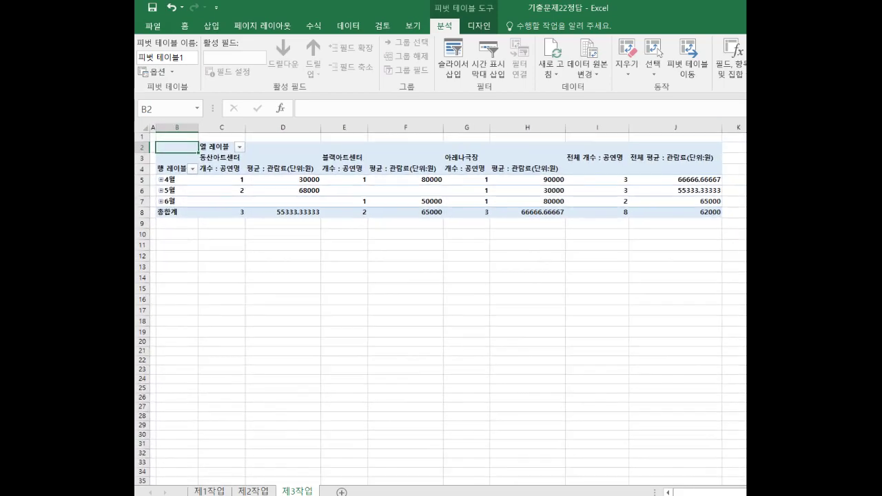
pyautogui.click(161, 180)
pyautogui.click(162, 223)
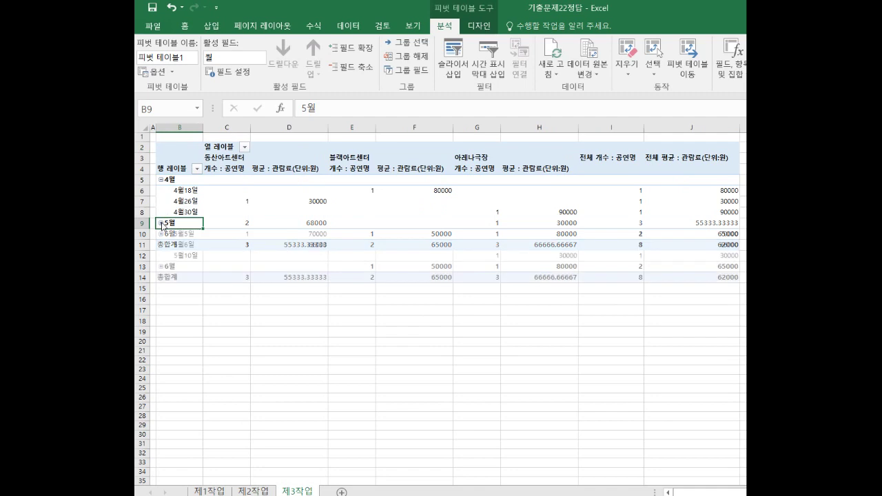
pyautogui.click(161, 266)
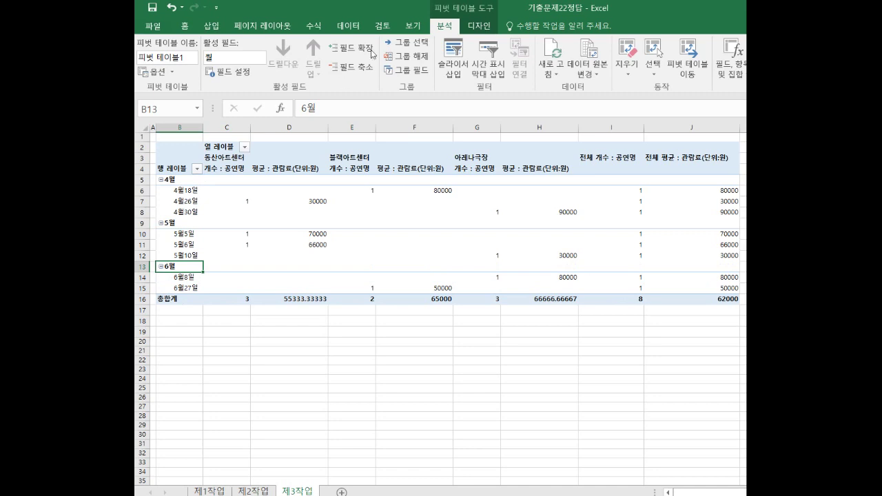
# Group the 공연일 row labels by 월 only, removing the 일 unit
pyautogui.click(176, 180)
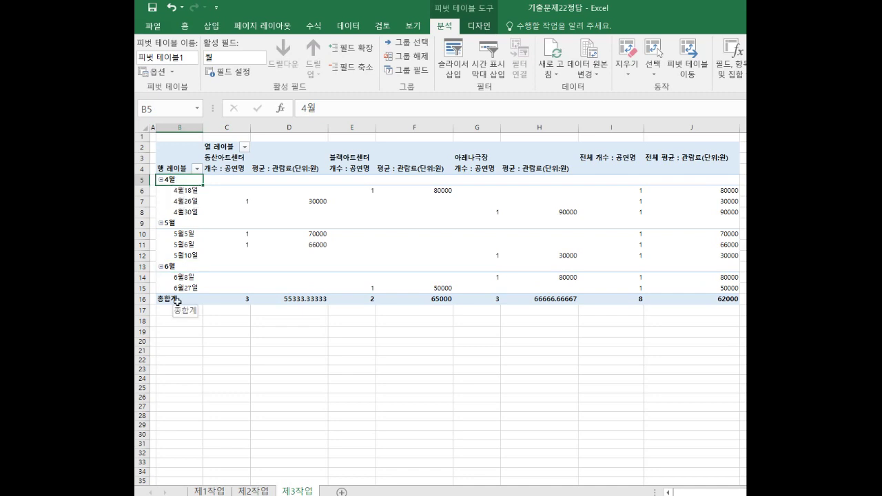
pyautogui.click(414, 42)
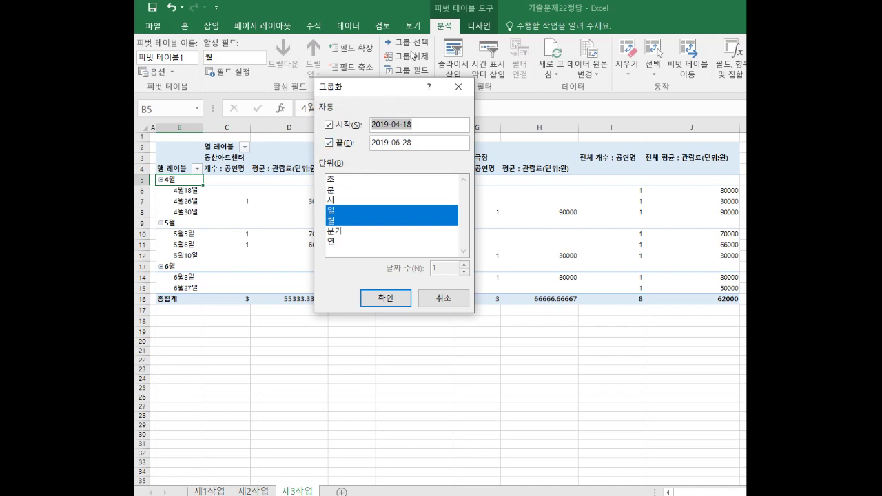
pyautogui.moveTo(390, 87); pyautogui.dragTo(372, 154)
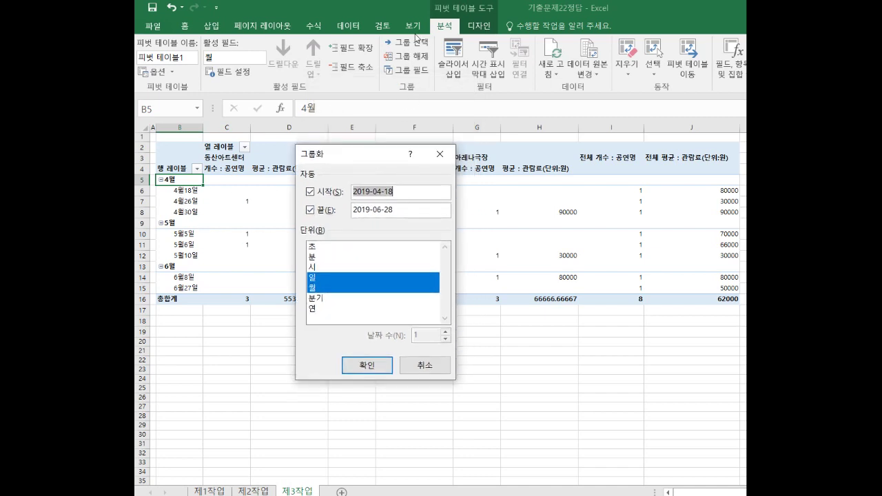
pyautogui.click(321, 279)
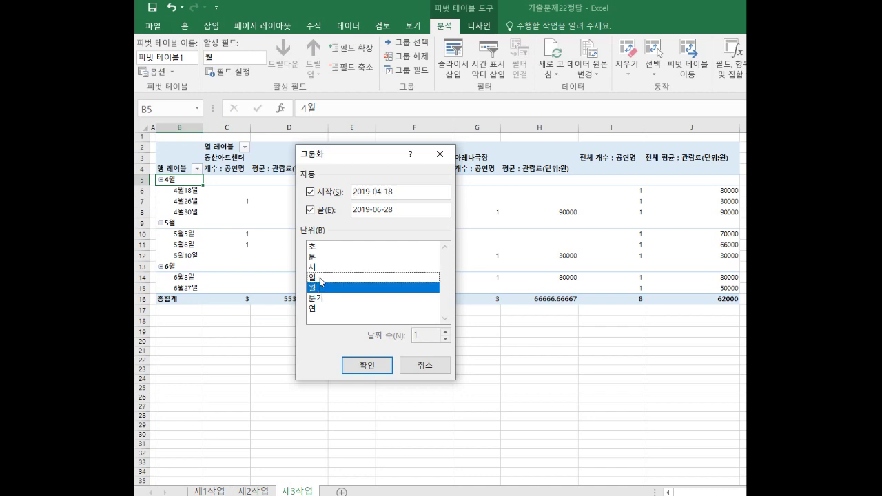
pyautogui.click(368, 366)
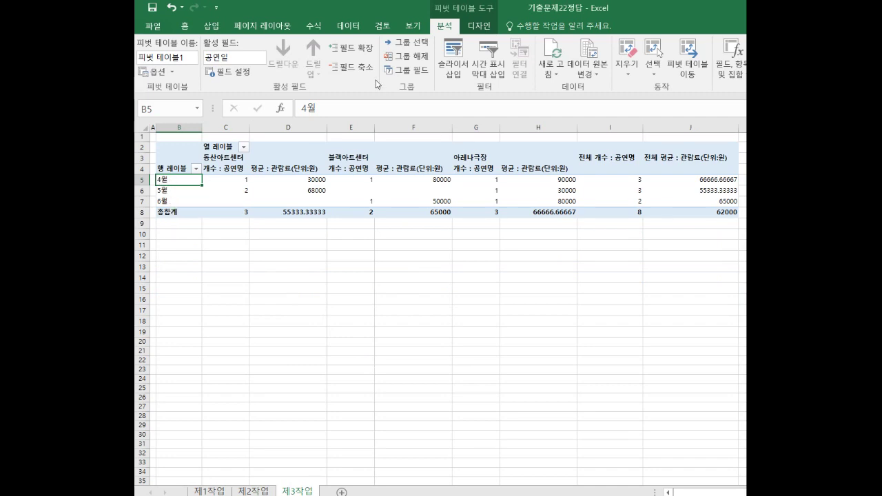
# Check the grouping settings of the 공연일 row labels, keeping 월 as the only unit
pyautogui.click(407, 42)
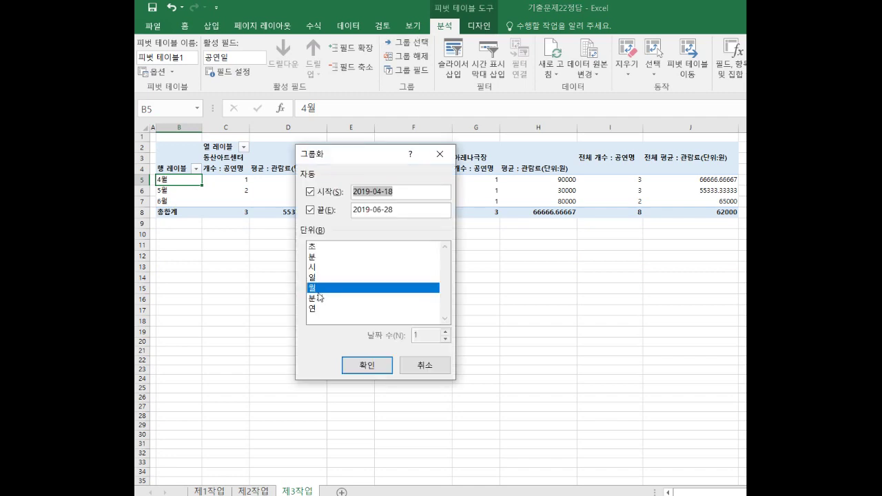
pyautogui.click(315, 288)
pyautogui.click(315, 288)
pyautogui.click(363, 366)
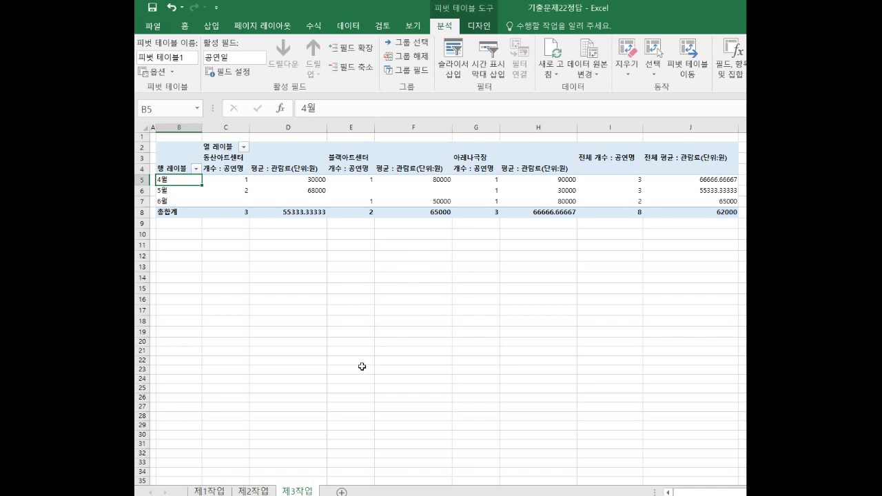
# Rename the pivot table's row label header as 공연일 and its column label header as 공연장
pyautogui.click(193, 170)
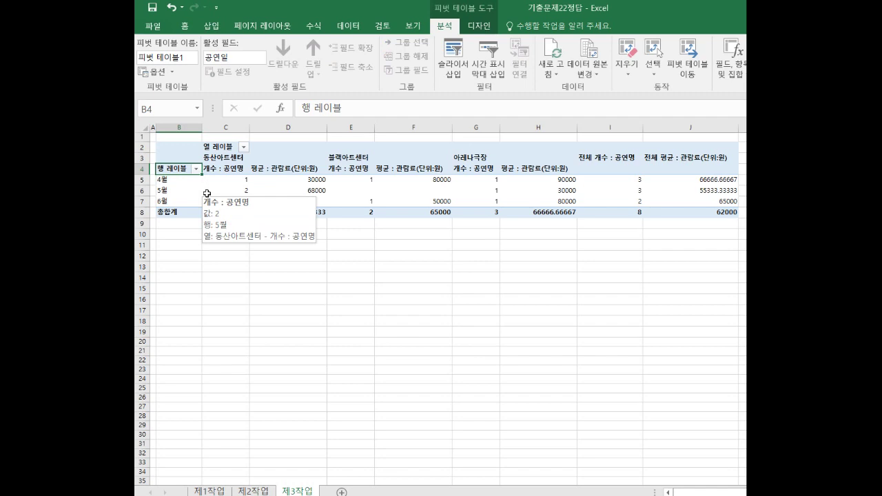
pyautogui.write('공연일')
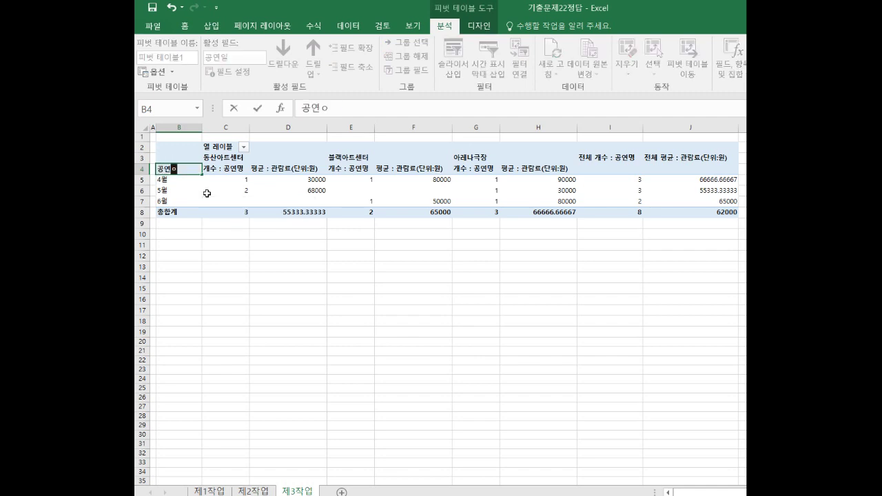
pyautogui.click(226, 147)
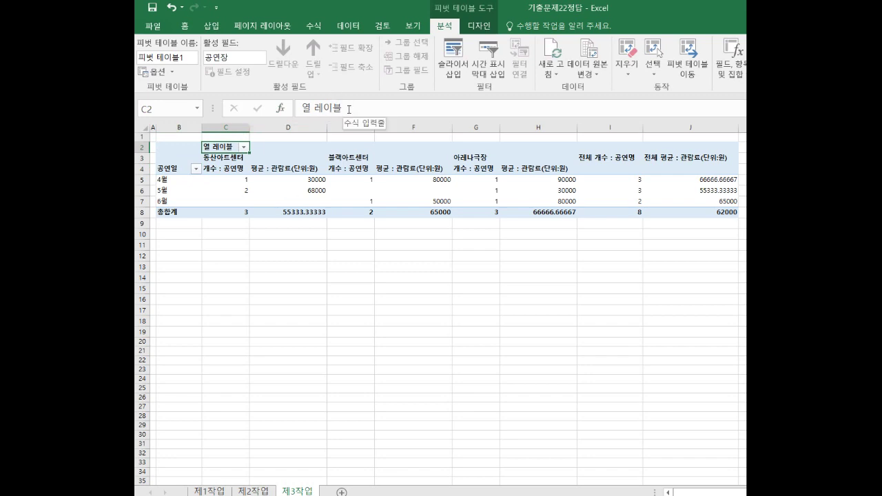
pyautogui.write('공연장')
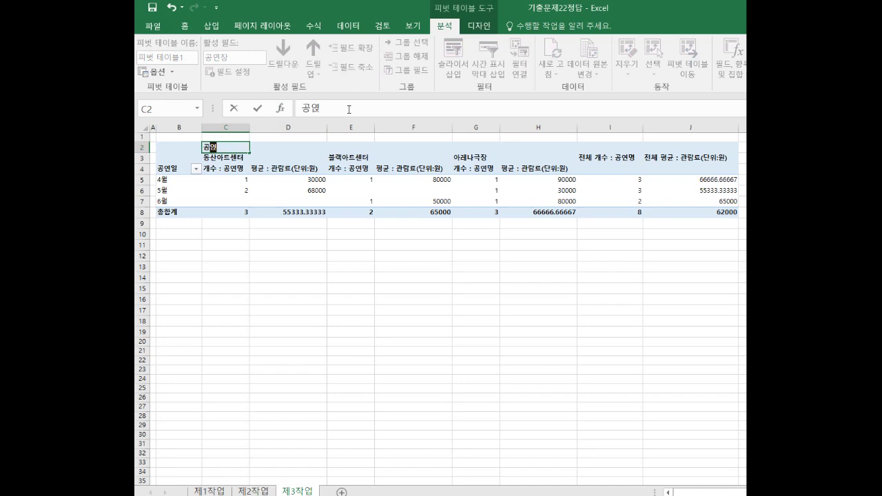
pyautogui.press('Return')
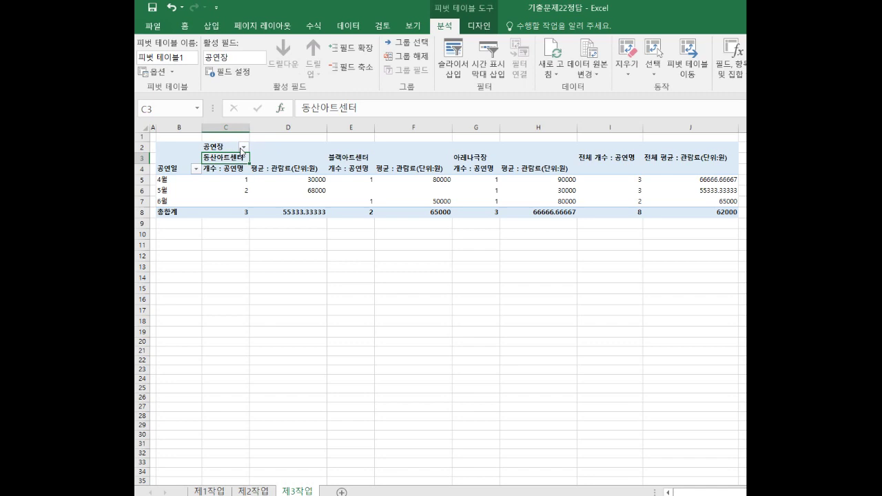
# Sort the 공연장 column labels in descending text order
pyautogui.click(244, 149)
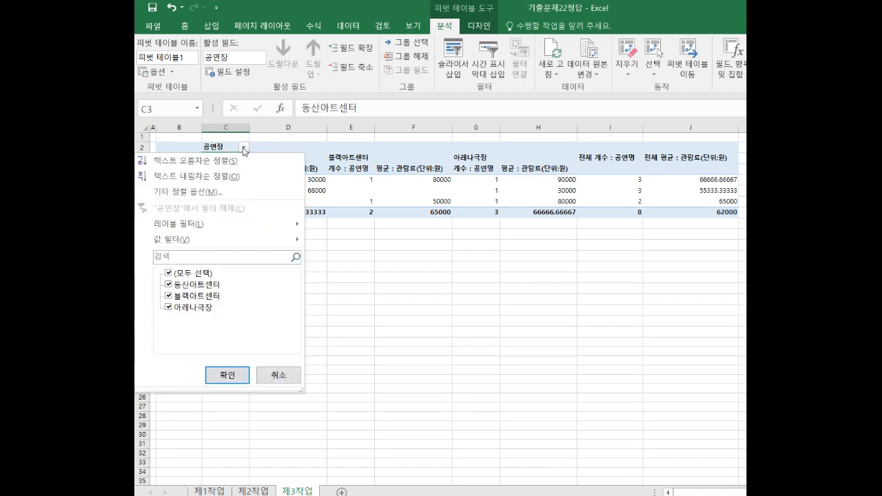
pyautogui.click(218, 178)
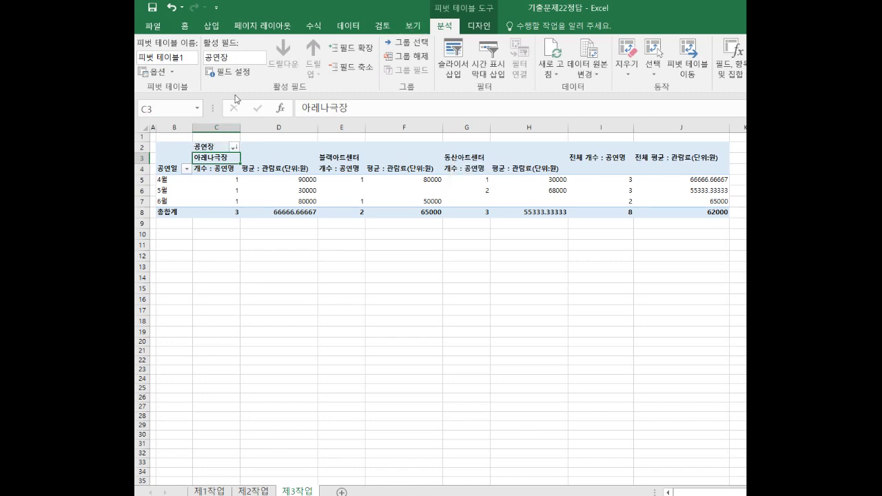
# In the pivot table options, merge and center cells with labels and set empty cells to show ***
pyautogui.click(171, 71)
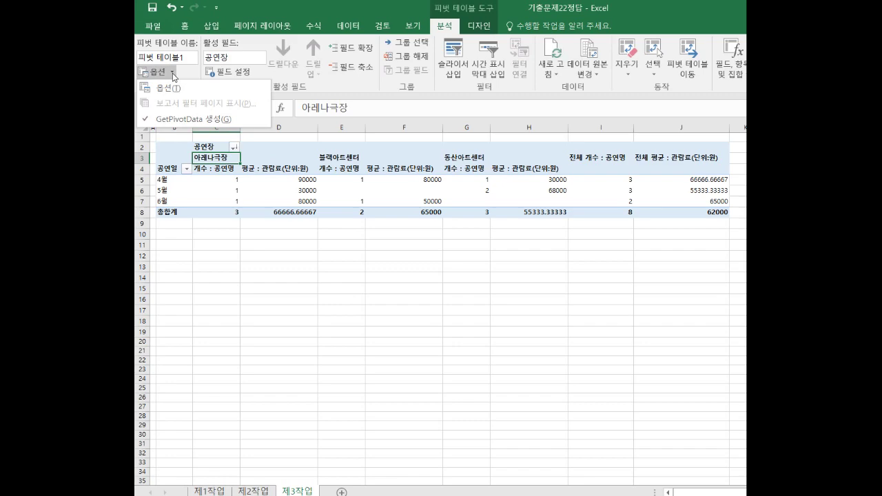
pyautogui.click(175, 88)
pyautogui.moveTo(361, 92); pyautogui.dragTo(521, 144)
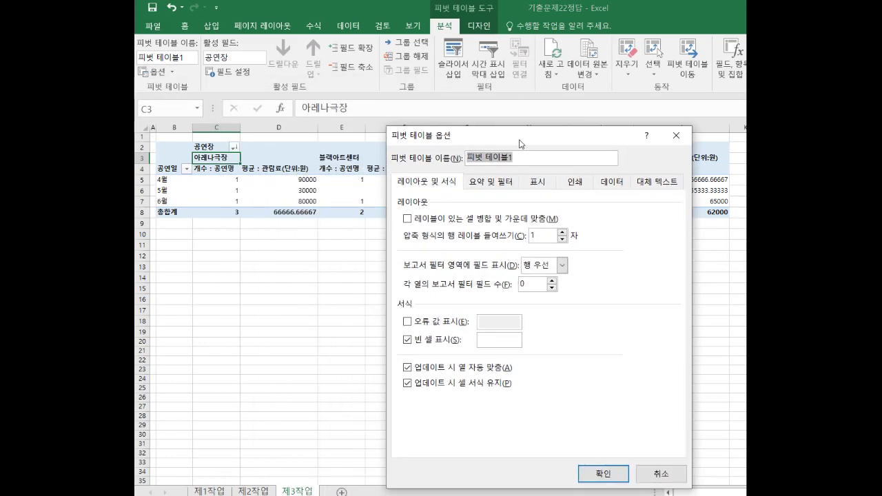
pyautogui.click(408, 220)
pyautogui.click(493, 341)
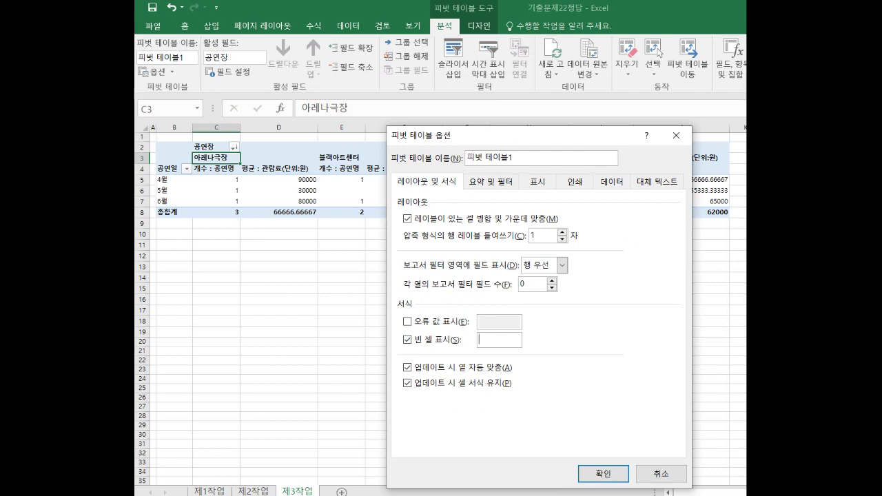
pyautogui.write('**')
# Turn off the row grand totals (행 총합계 표시) and apply the pivot table options
pyautogui.click(487, 182)
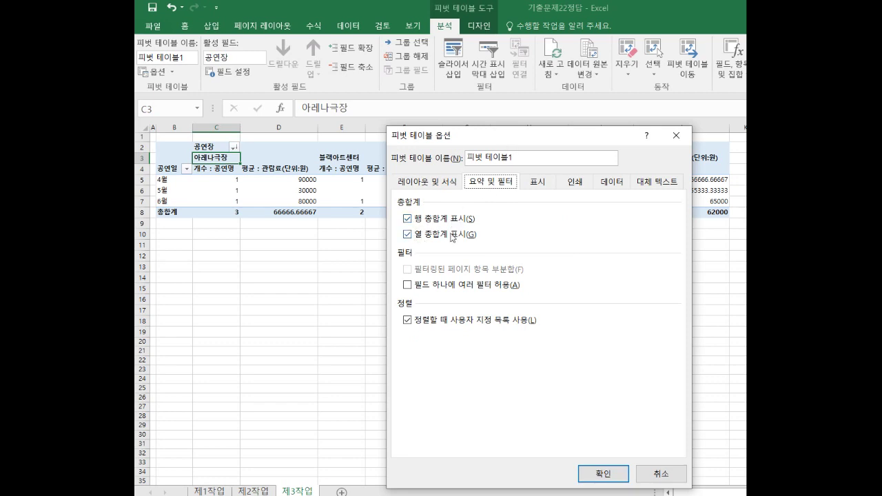
pyautogui.moveTo(516, 141); pyautogui.dragTo(406, 236)
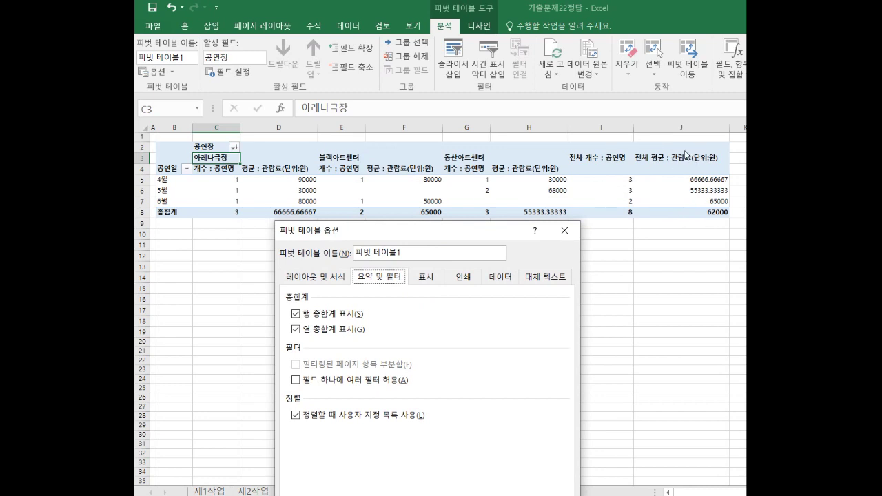
pyautogui.click(296, 314)
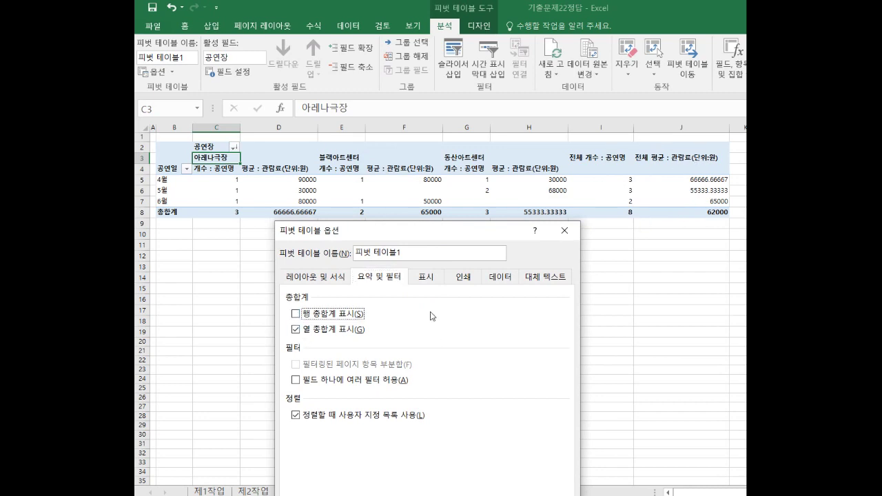
pyautogui.moveTo(448, 232); pyautogui.dragTo(460, 145)
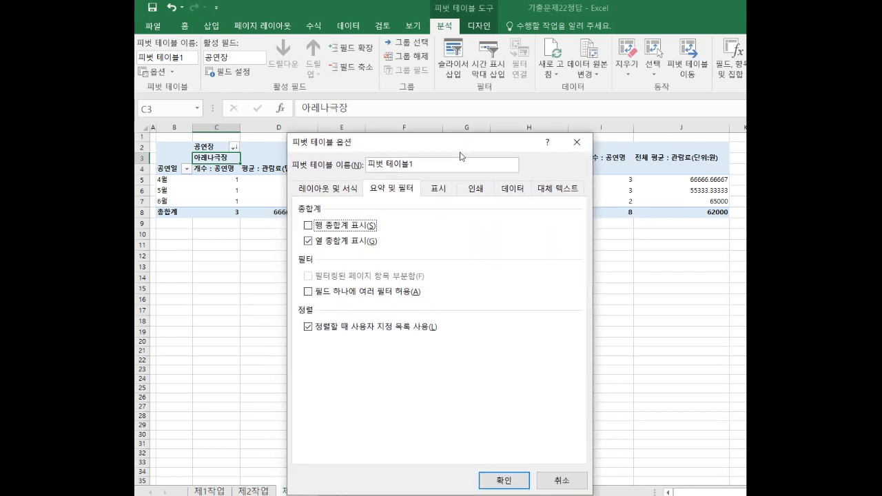
pyautogui.click(504, 481)
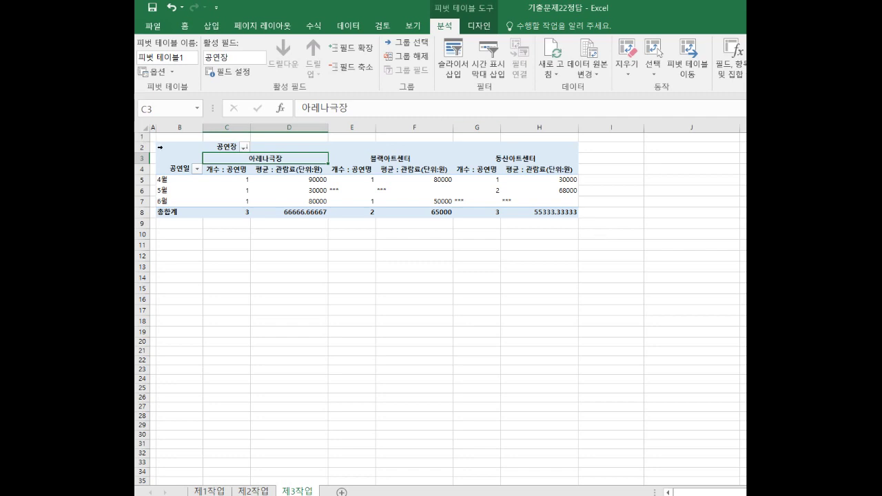
# Apply the comma number style to the whole pivot table
pyautogui.click(157, 141)
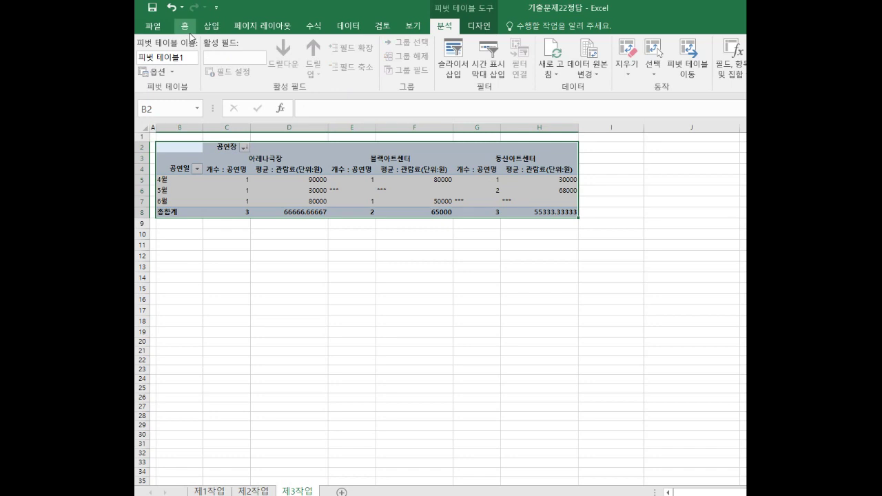
pyautogui.click(186, 27)
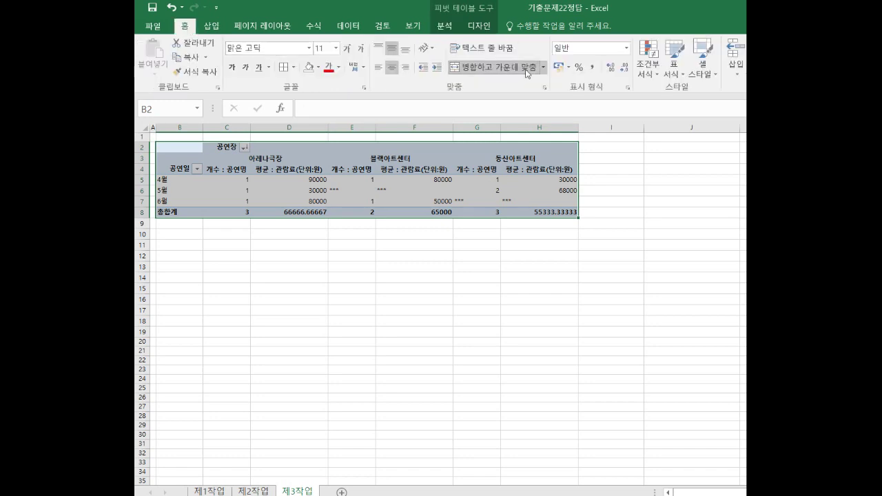
pyautogui.click(592, 69)
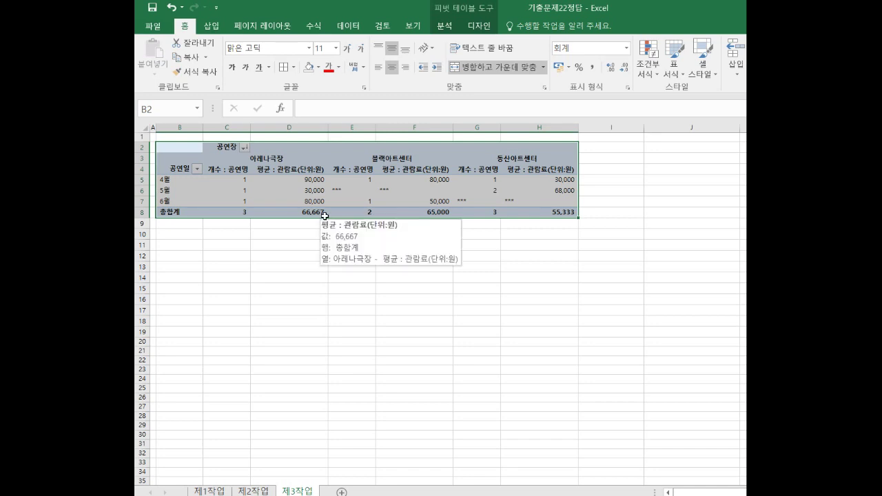
# Center the *** cells of 블랙아트센터 in 5월 and 동산아트센터 in 6월 horizontally
pyautogui.moveTo(340, 191); pyautogui.dragTo(381, 189)
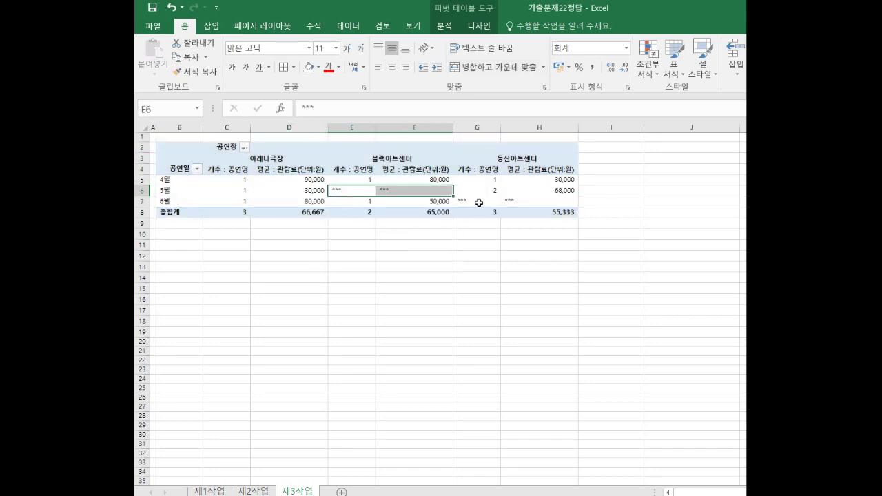
pyautogui.moveTo(466, 200); pyautogui.dragTo(511, 201)
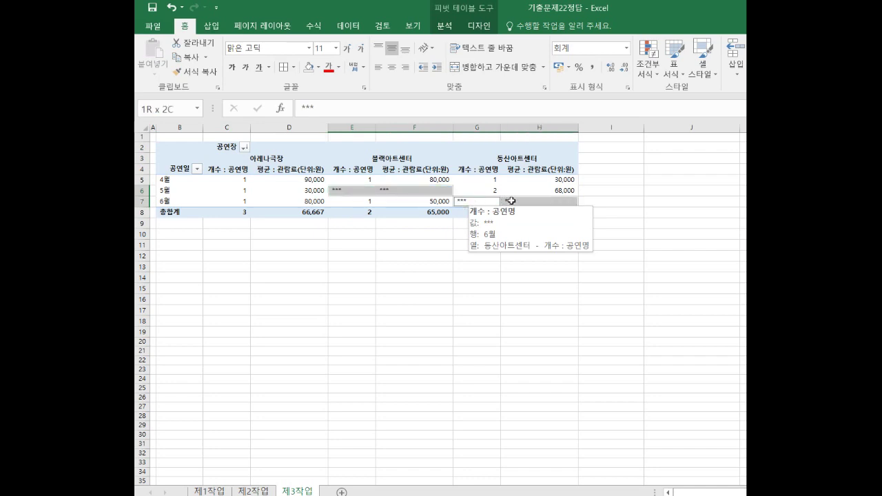
pyautogui.click(390, 69)
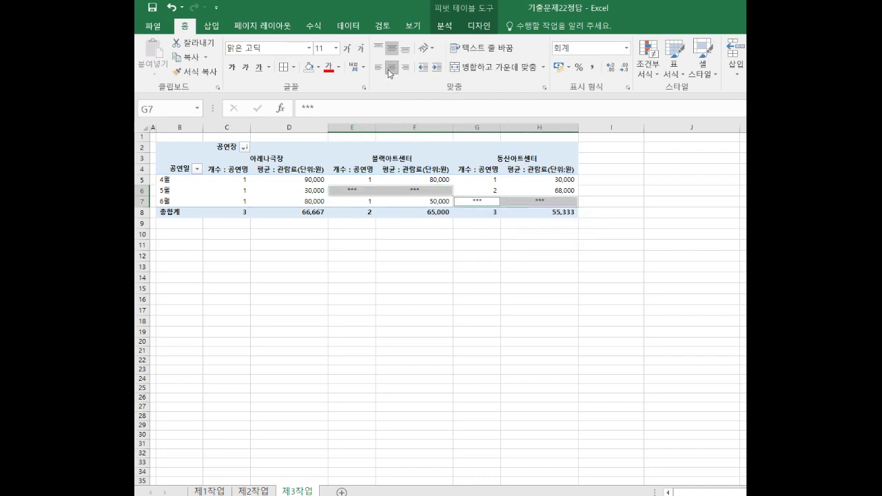
pyautogui.click(432, 293)
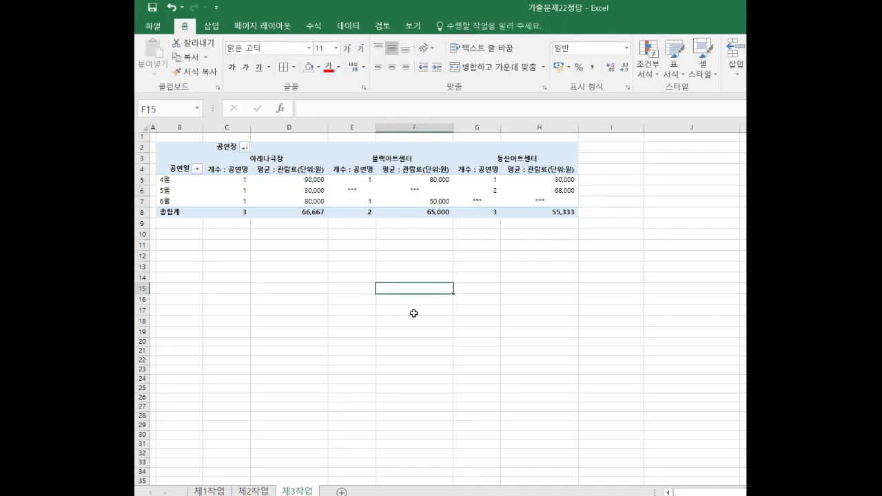